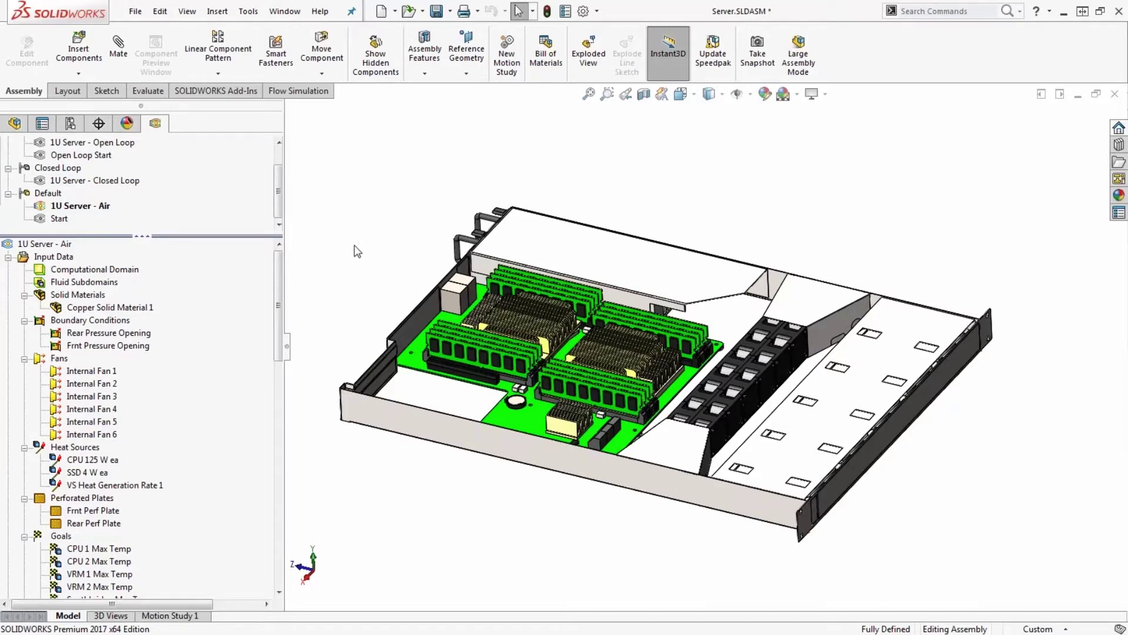
Load the results file 11.fld for the 1U Server - Air project.
{"action": "scroll", "coordinate": [364, 241], "scroll_direction": "down", "scroll_amount": 3}
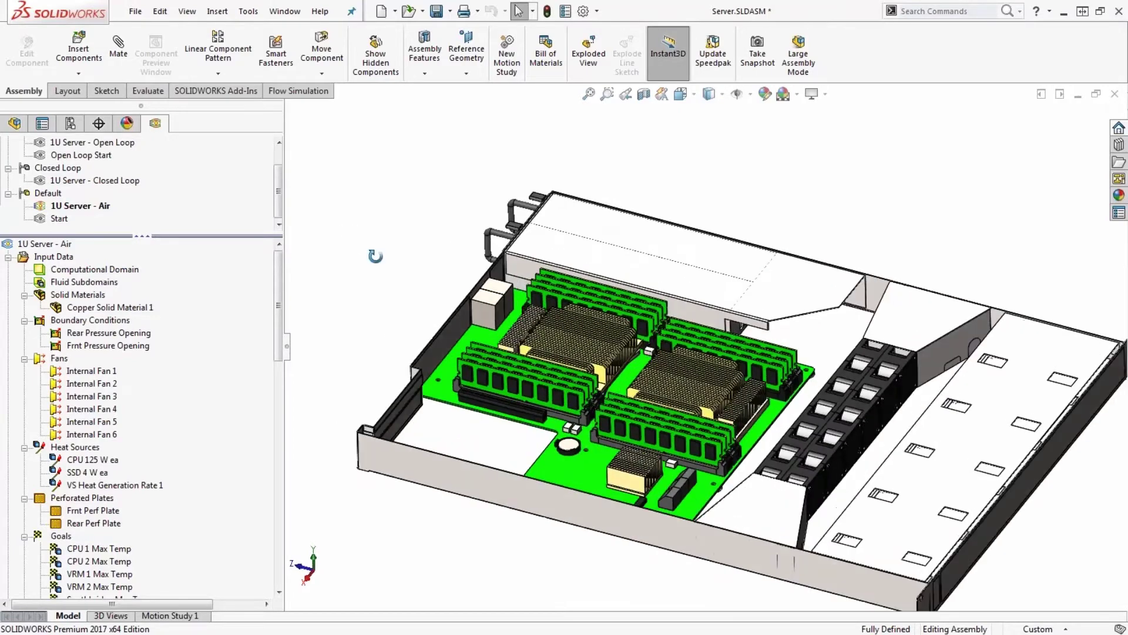
{"action": "left_click_drag", "start_coordinate": [279, 307], "coordinate": [279, 529]}
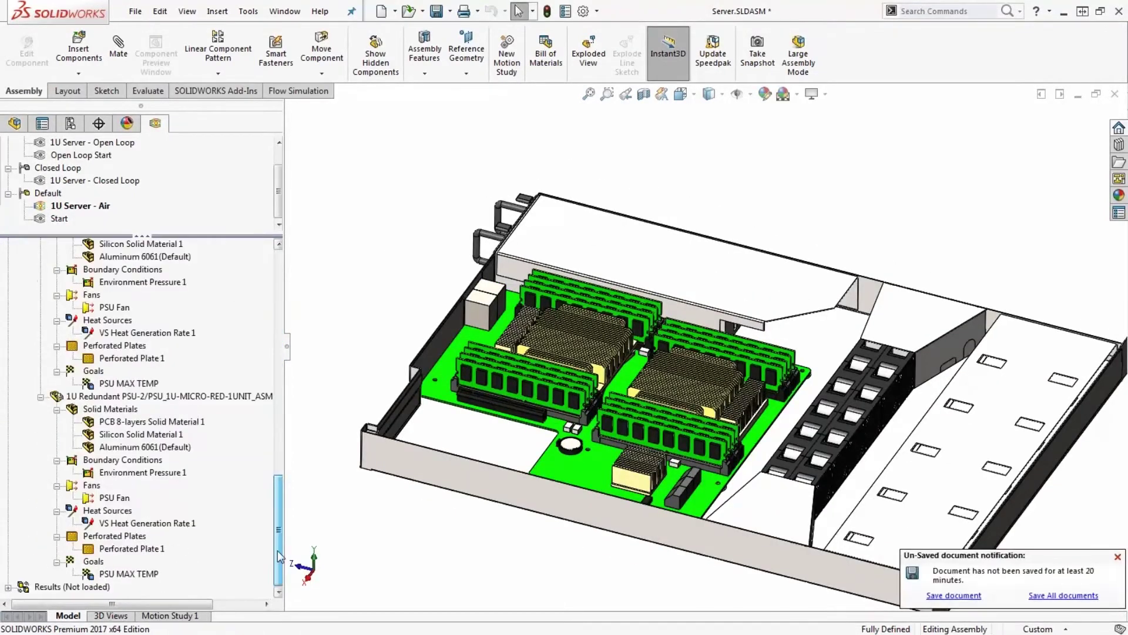
{"action": "right_click", "coordinate": [106, 588]}
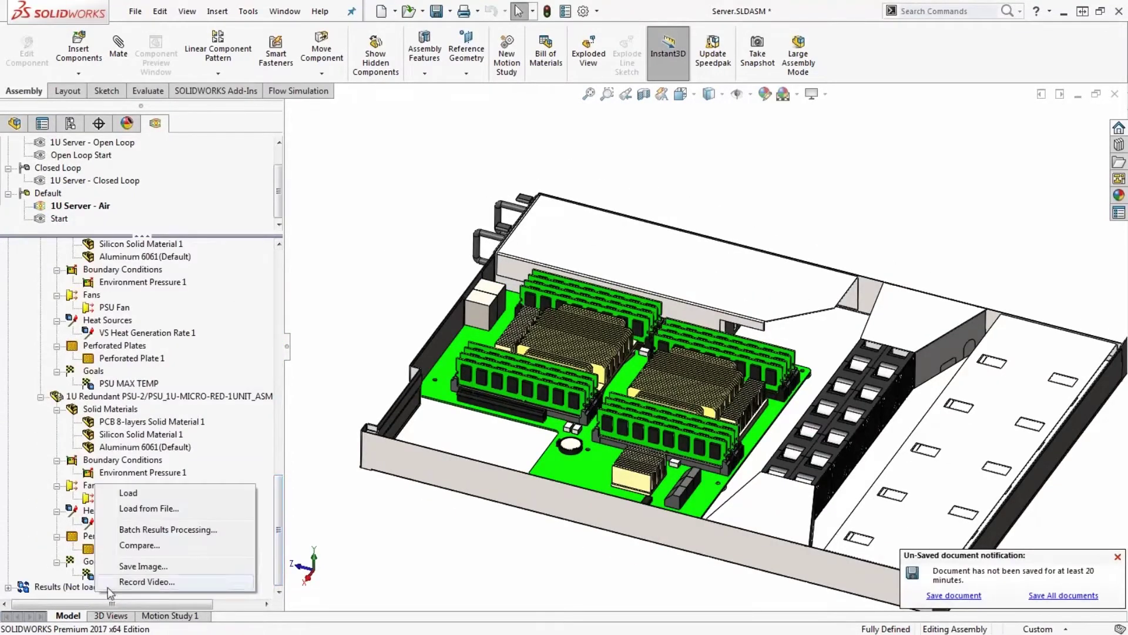
{"action": "left_click", "coordinate": [159, 507]}
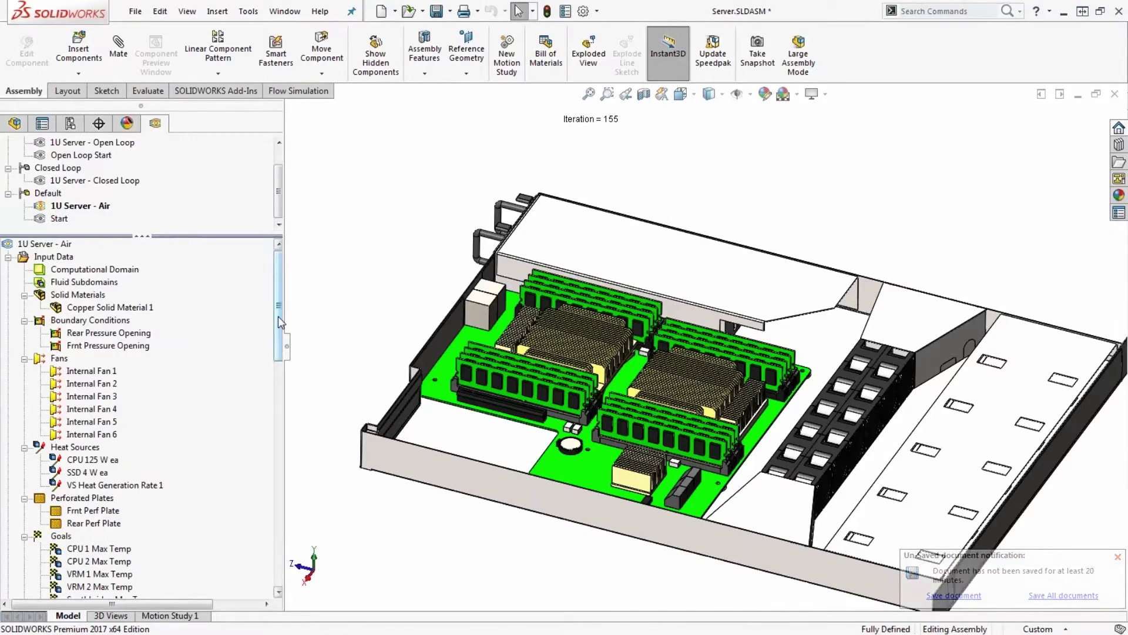
Show the Vel plot cut plot and examine the airflow velocity across the mainboard, heat sinks and fans from above.
{"action": "left_click_drag", "start_coordinate": [277, 317], "coordinate": [268, 504]}
{"action": "scroll", "coordinate": [268, 505], "scroll_direction": "down", "scroll_amount": 5}
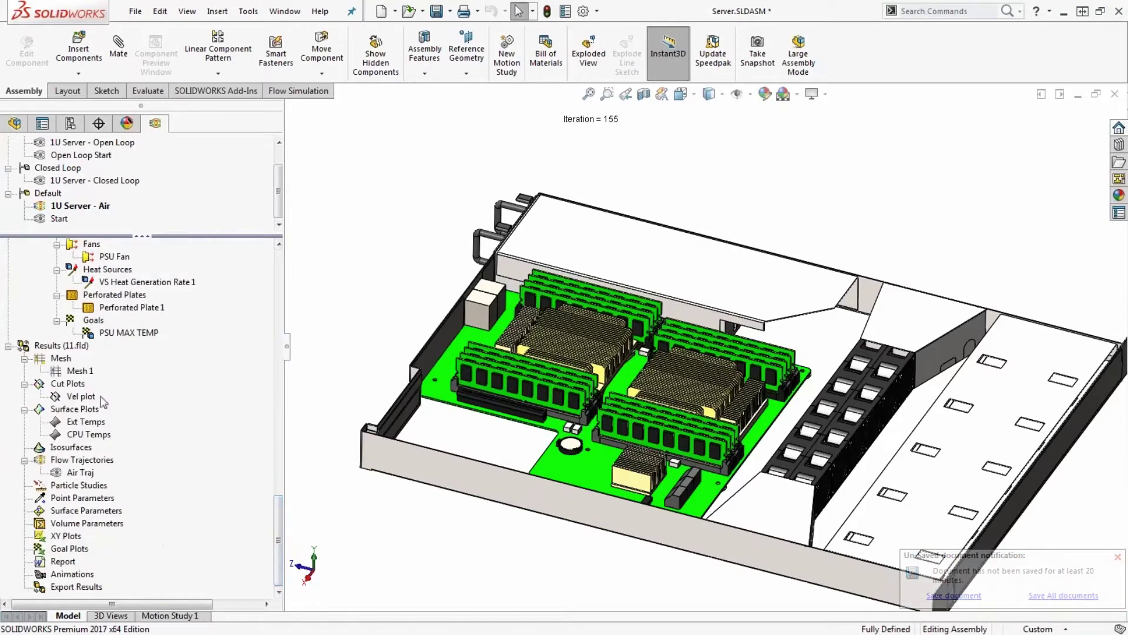
{"action": "right_click", "coordinate": [76, 401]}
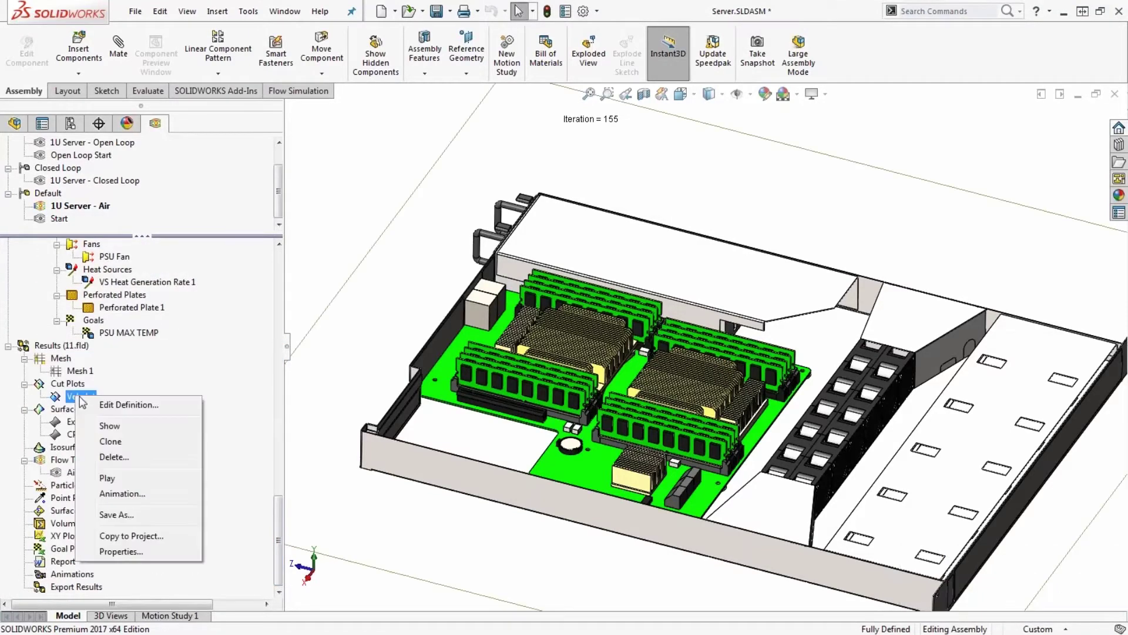
{"action": "left_click", "coordinate": [104, 426]}
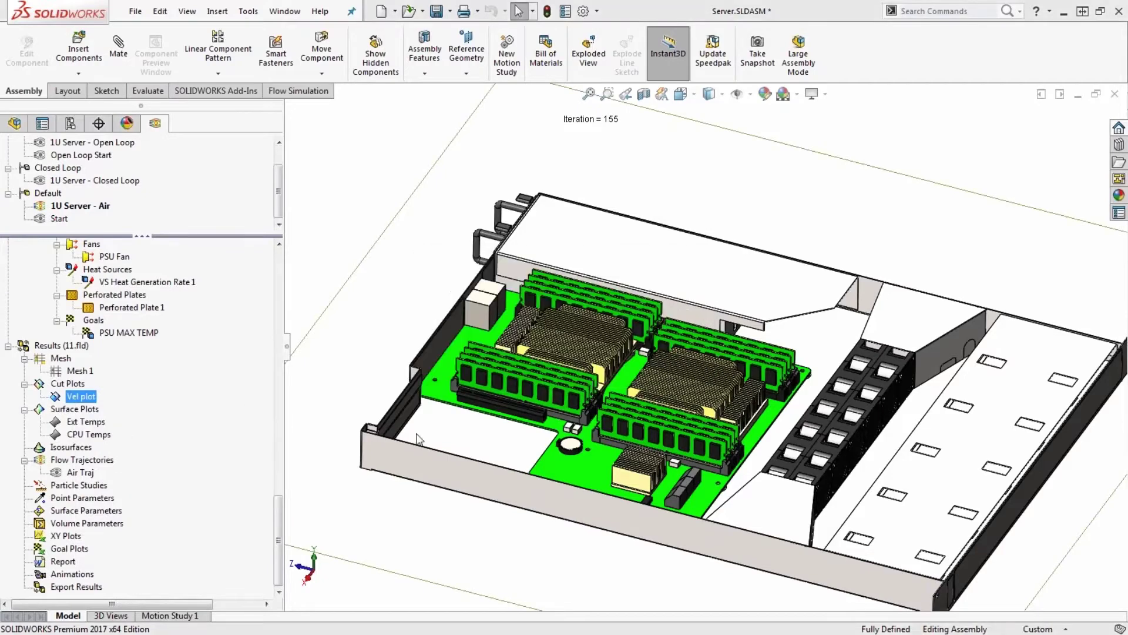
{"action": "middle_click_drag", "start_coordinate": [408, 523], "coordinate": [588, 424]}
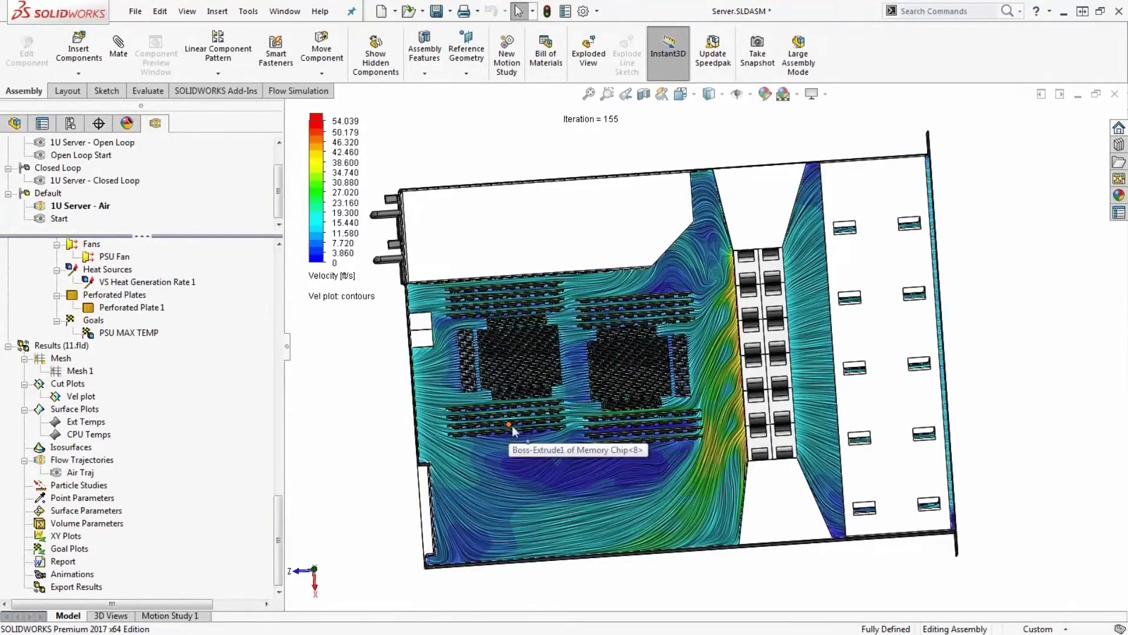
{"action": "scroll", "coordinate": [534, 462], "scroll_direction": "down", "scroll_amount": 2}
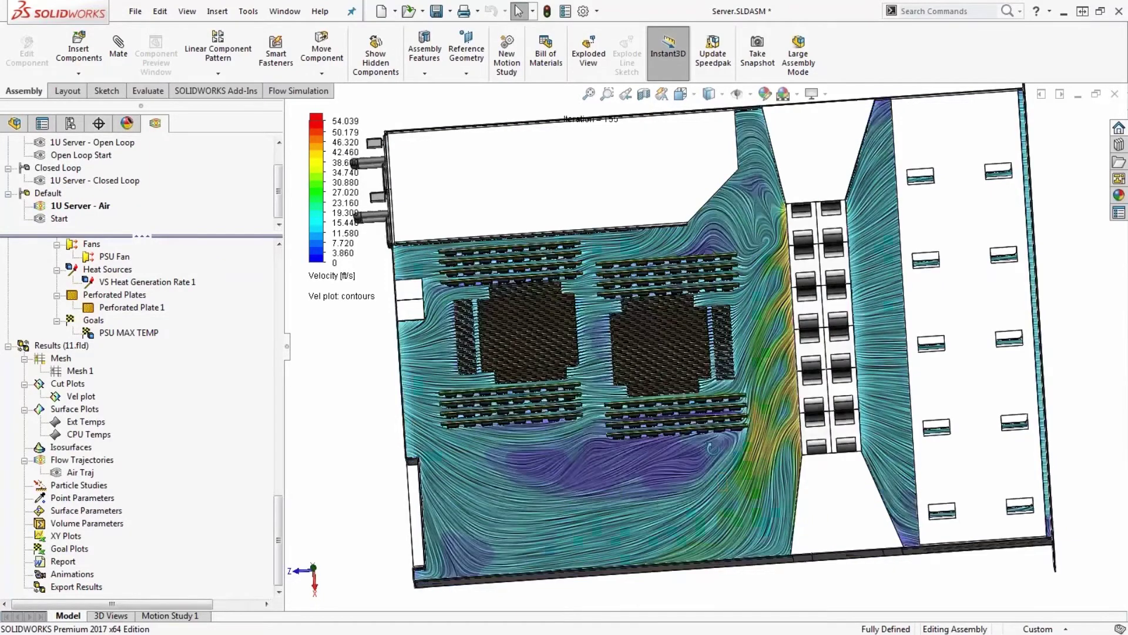
{"action": "middle_click_drag", "start_coordinate": [722, 479], "coordinate": [727, 344]}
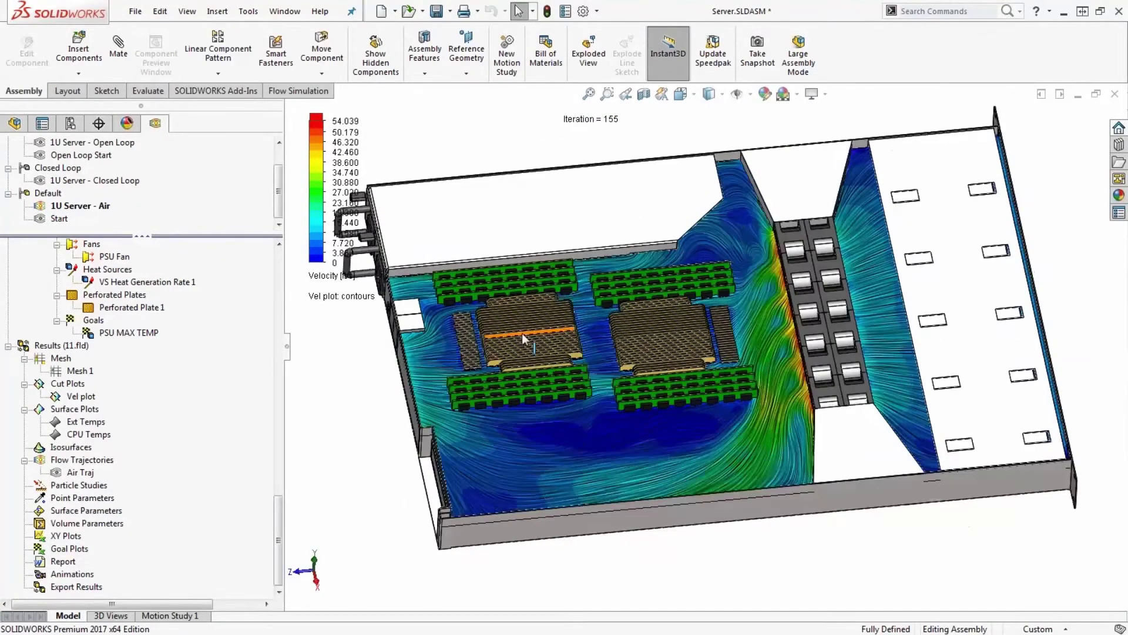
{"action": "scroll", "coordinate": [521, 333], "scroll_direction": "down", "scroll_amount": 2}
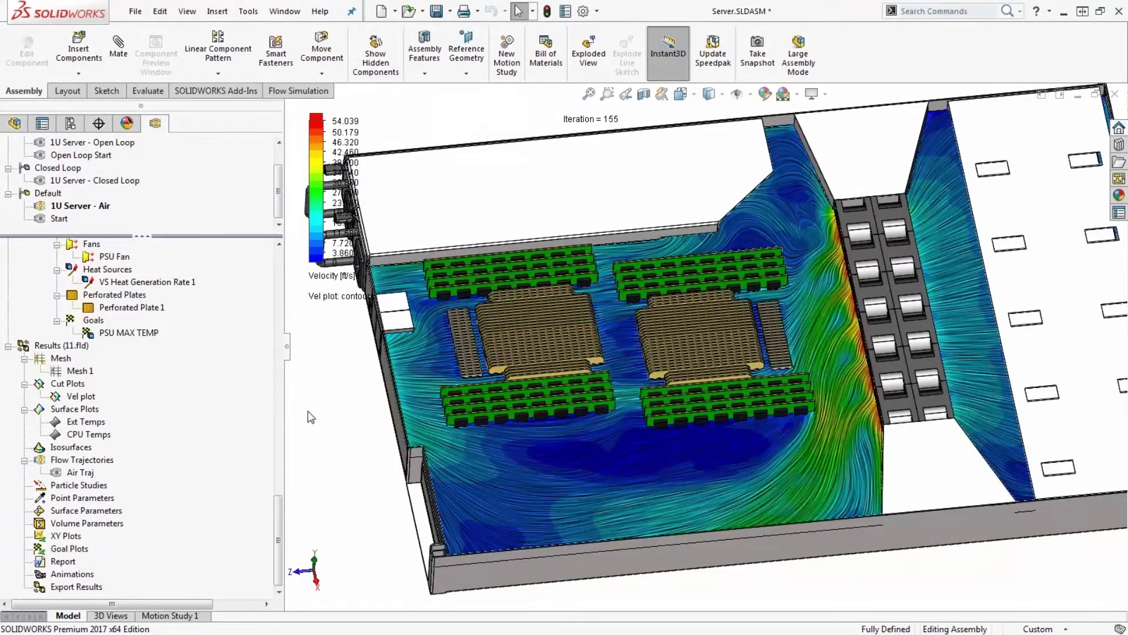
Hide the Vel plot cut plot and show the Ext Temps surface plot on the mainboard components.
{"action": "left_click", "coordinate": [76, 397]}
{"action": "right_click", "coordinate": [74, 402]}
{"action": "left_click", "coordinate": [99, 428]}
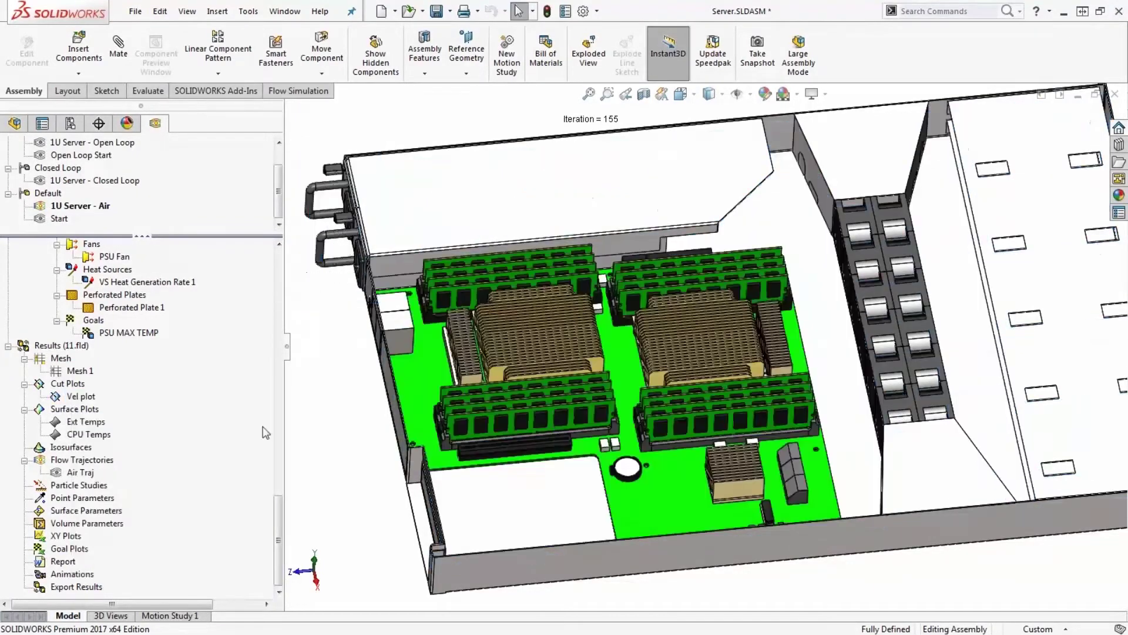
{"action": "left_click", "coordinate": [86, 422]}
{"action": "right_click", "coordinate": [86, 422]}
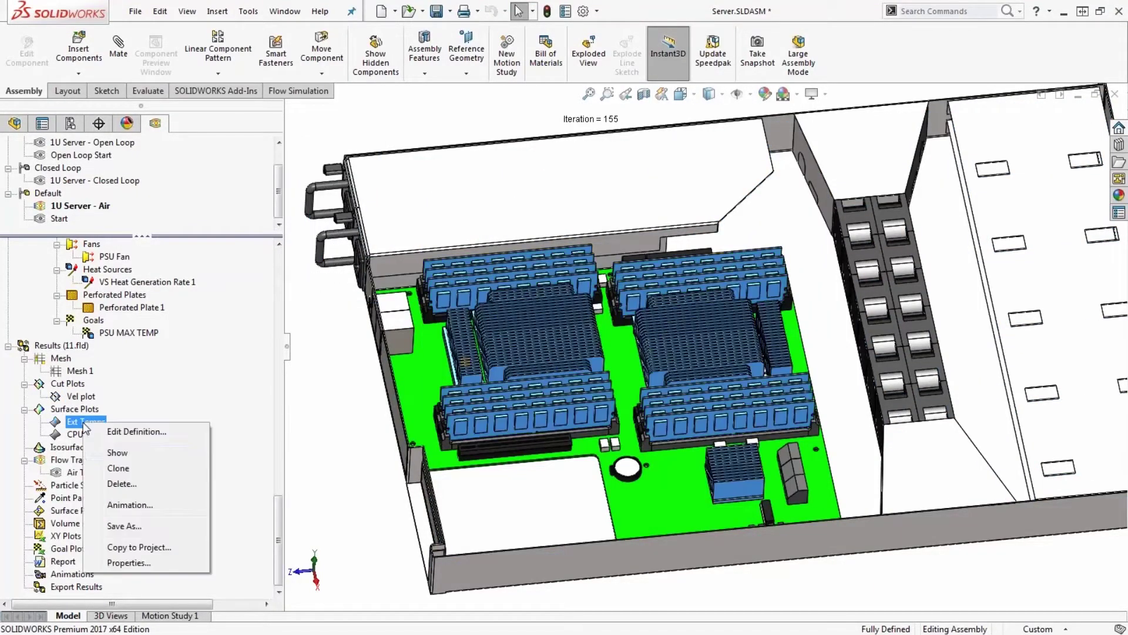
{"action": "left_click", "coordinate": [121, 453]}
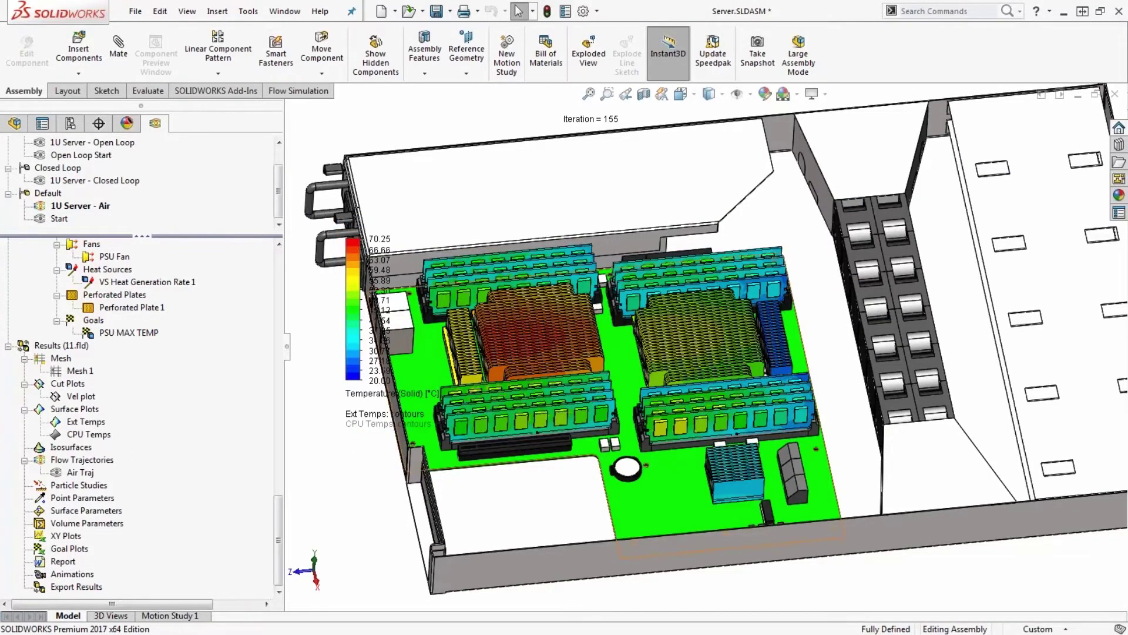
{"action": "scroll", "coordinate": [605, 317], "scroll_direction": "down", "scroll_amount": 3}
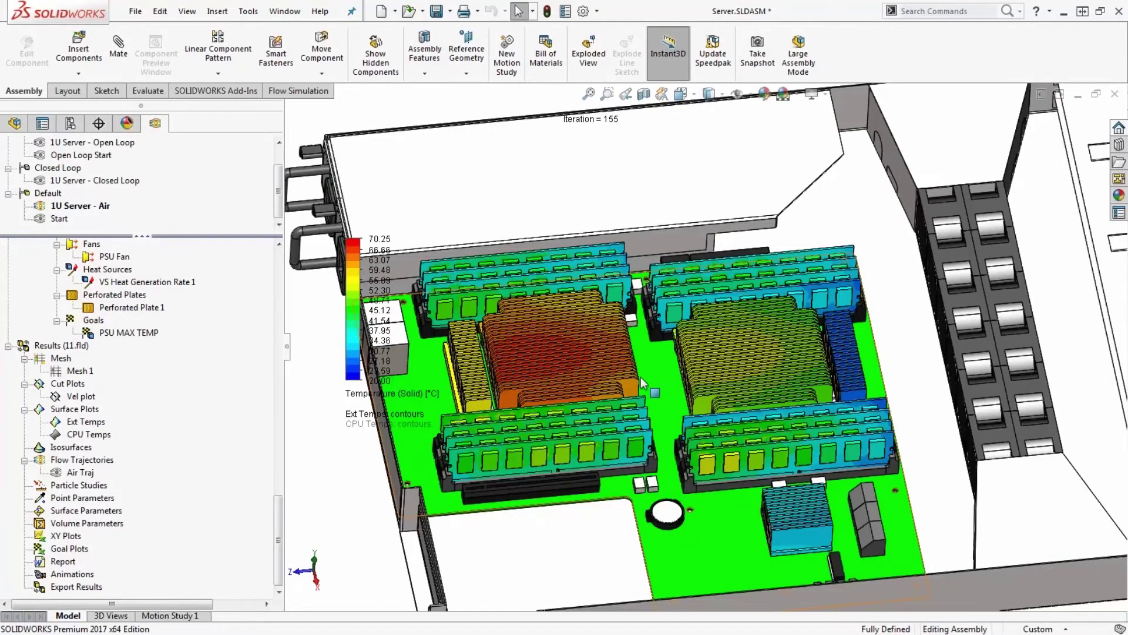
{"action": "scroll", "coordinate": [640, 382], "scroll_direction": "down", "scroll_amount": 2}
{"action": "scroll", "coordinate": [641, 382], "scroll_direction": "up", "scroll_amount": 5}
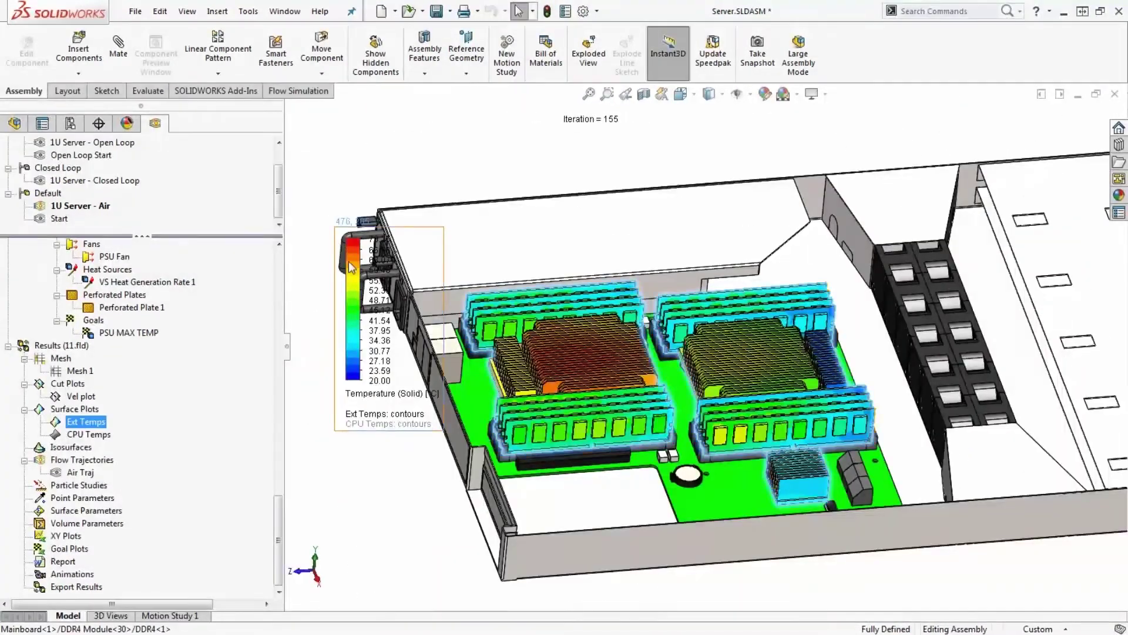
Move the temperature legend clear of the power supply handles and examine the heat sink and memory module temperatures.
{"action": "left_click_drag", "start_coordinate": [351, 267], "coordinate": [364, 348]}
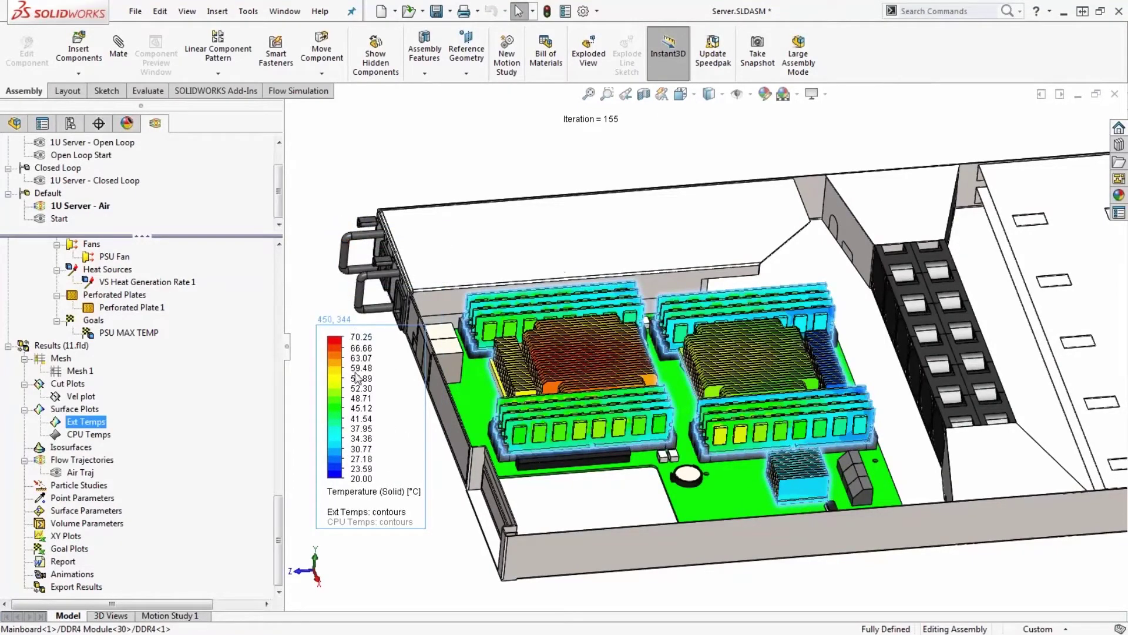
{"action": "left_click", "coordinate": [411, 181]}
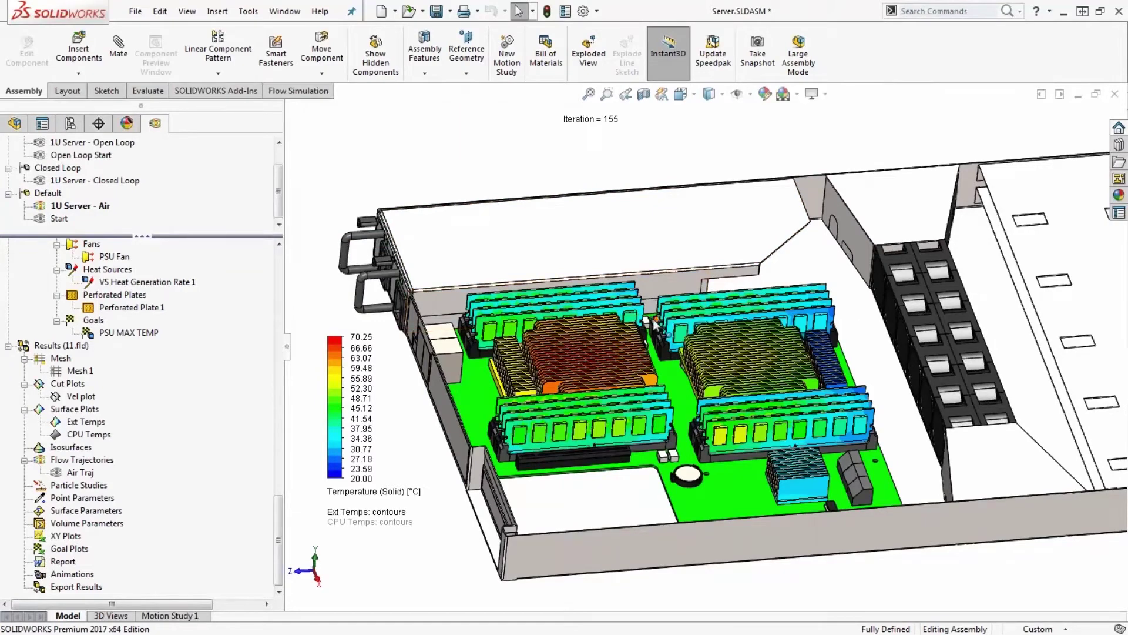
{"action": "scroll", "coordinate": [654, 323], "scroll_direction": "up", "scroll_amount": 2}
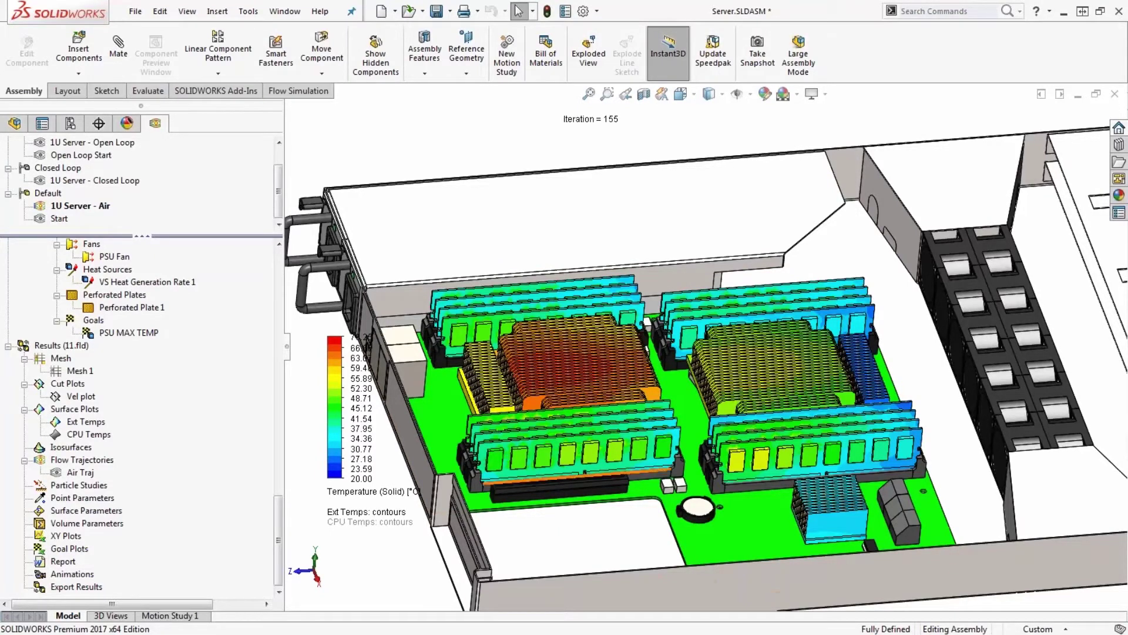
{"action": "scroll", "coordinate": [620, 356], "scroll_direction": "up", "scroll_amount": 2}
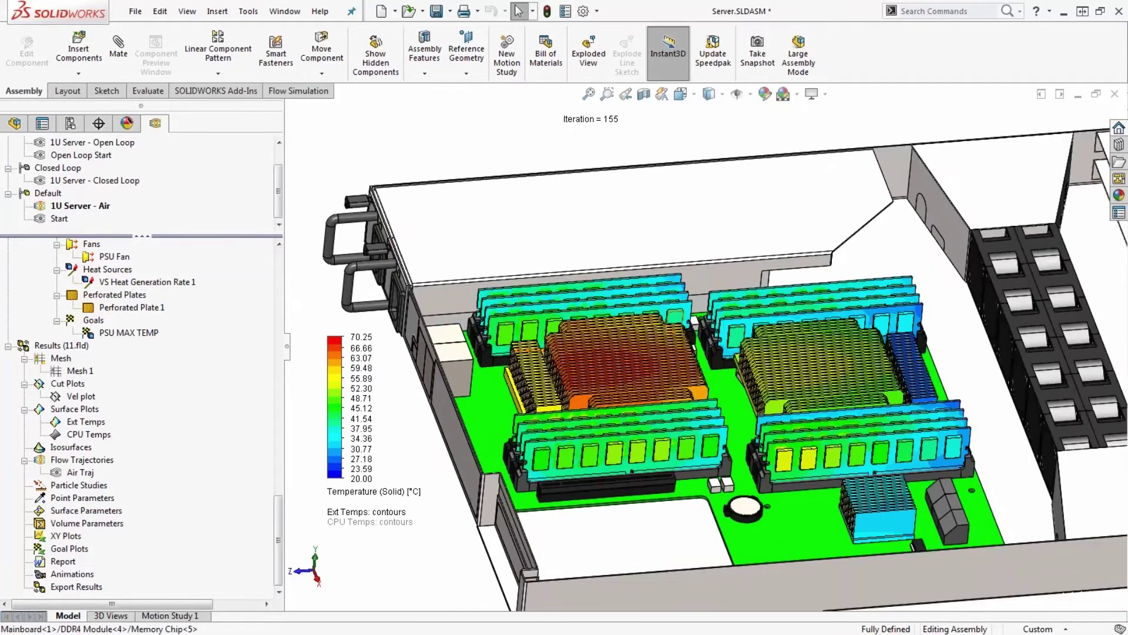
{"action": "scroll", "coordinate": [681, 346], "scroll_direction": "down", "scroll_amount": 2}
{"action": "middle_click_drag", "start_coordinate": [681, 346], "coordinate": [486, 183]}
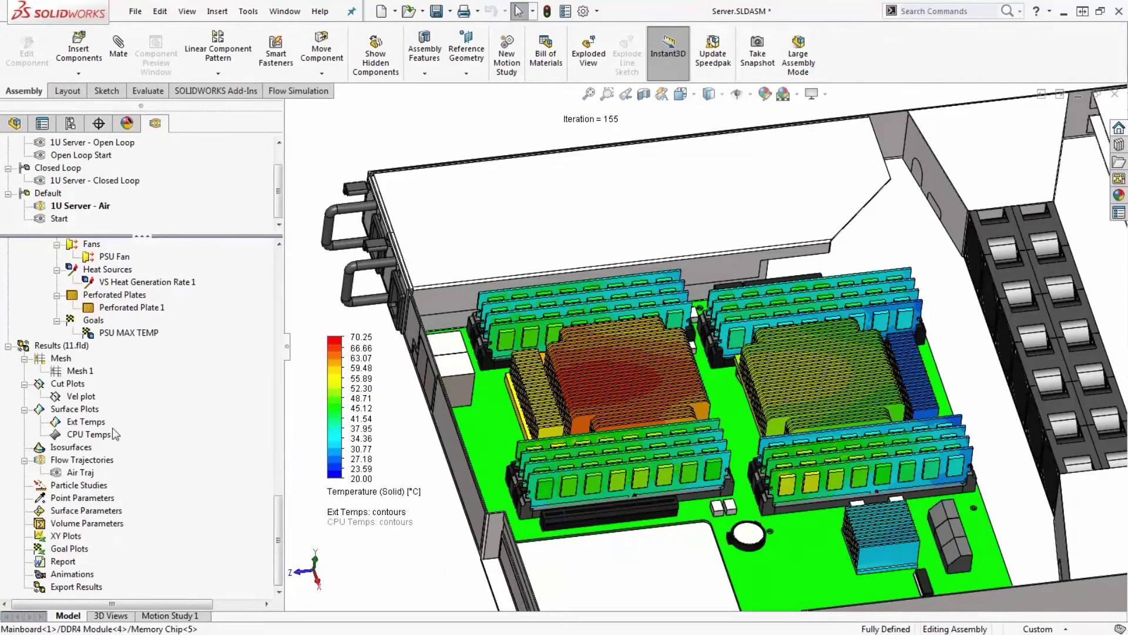
Hide the Ext Temps surface plot.
{"action": "left_click", "coordinate": [86, 422]}
{"action": "right_click", "coordinate": [88, 425]}
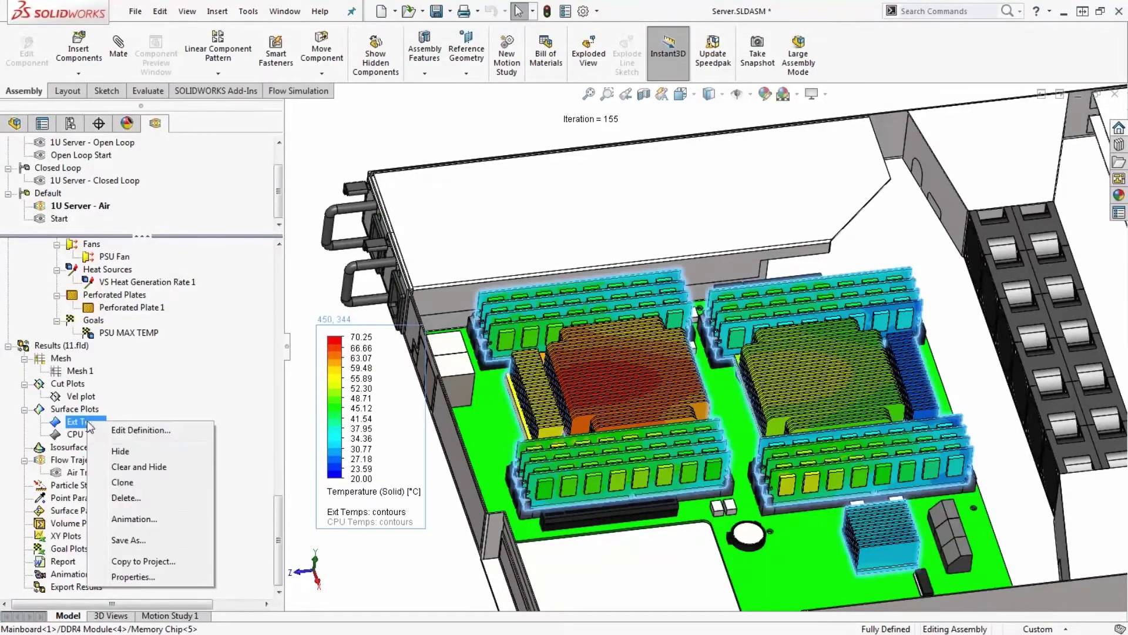
{"action": "left_click", "coordinate": [124, 454]}
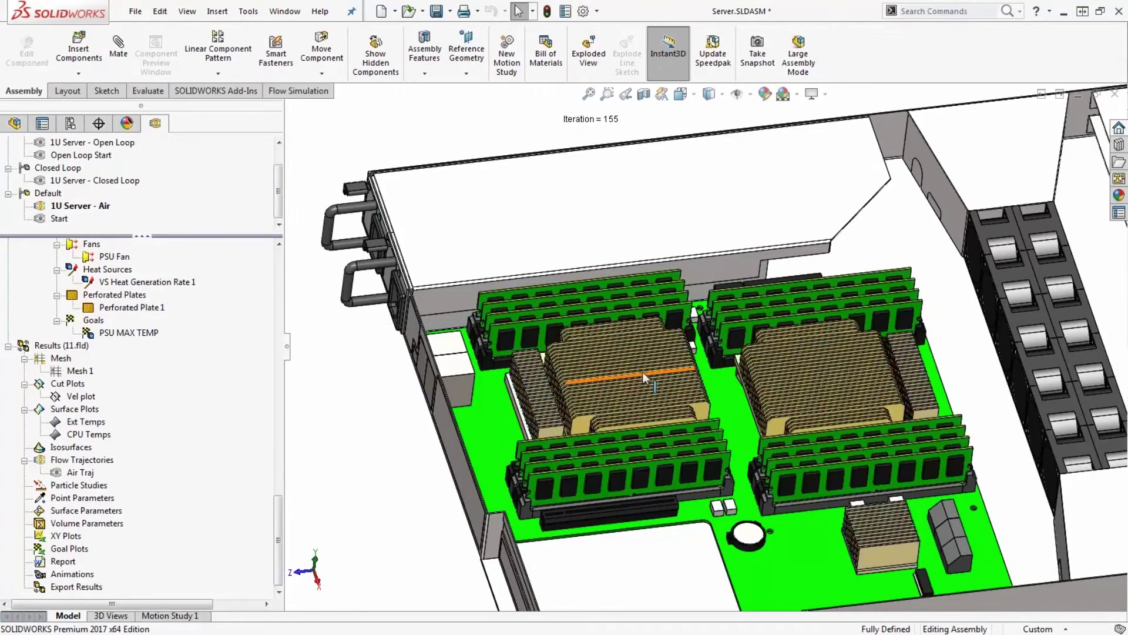
Hide both CPU heat sinks and show the CPU Temps surface plot to compare the two processors' temperatures.
{"action": "key", "text": "Tab"}
{"action": "key", "text": "Tab"}
{"action": "left_click", "coordinate": [103, 434]}
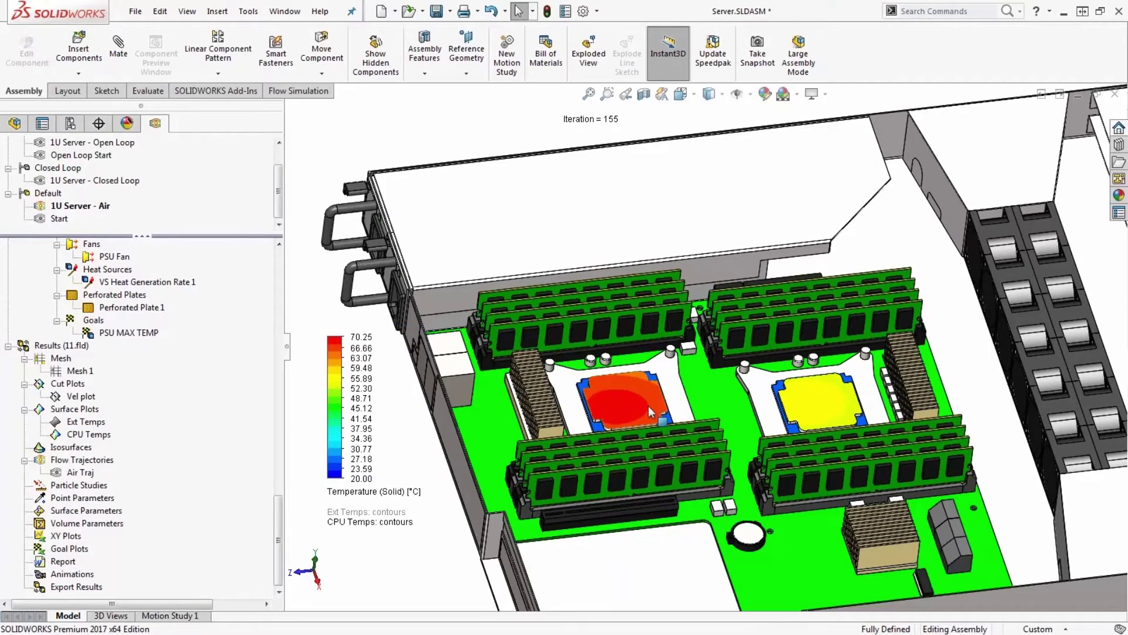
{"action": "scroll", "coordinate": [648, 406], "scroll_direction": "down", "scroll_amount": 2}
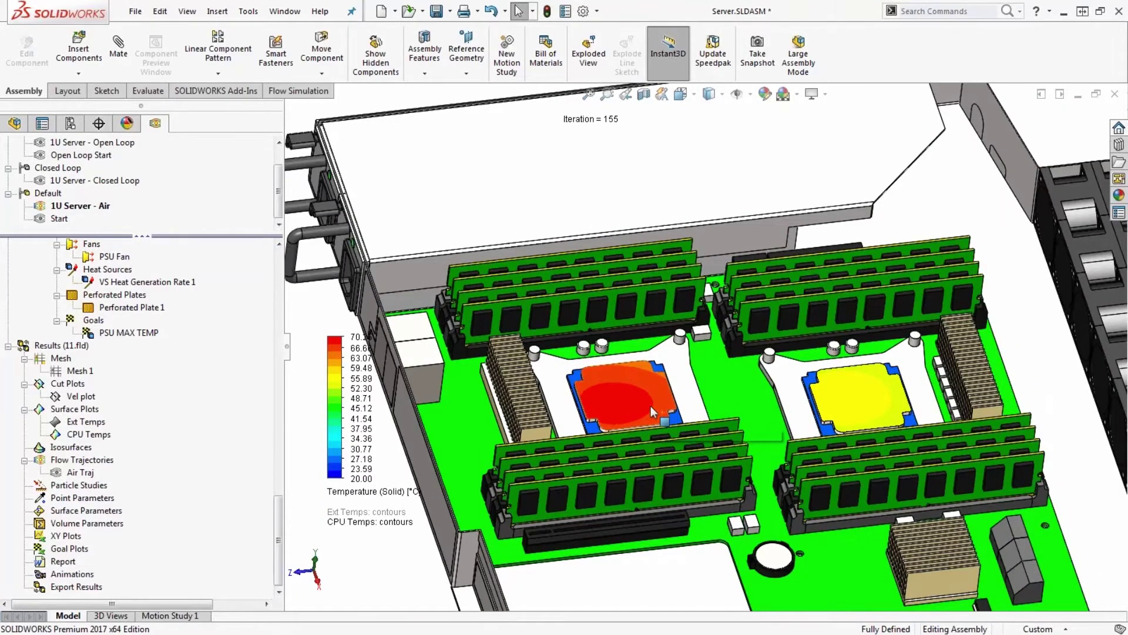
{"action": "scroll", "coordinate": [651, 405], "scroll_direction": "down", "scroll_amount": 2}
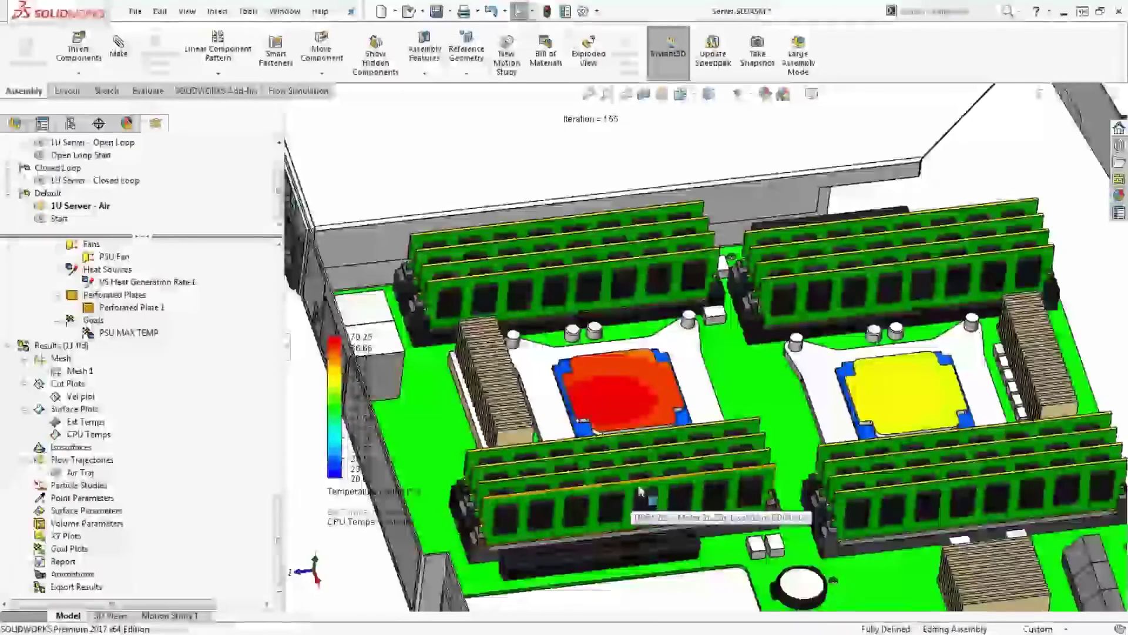
{"action": "scroll", "coordinate": [633, 481], "scroll_direction": "up", "scroll_amount": 3}
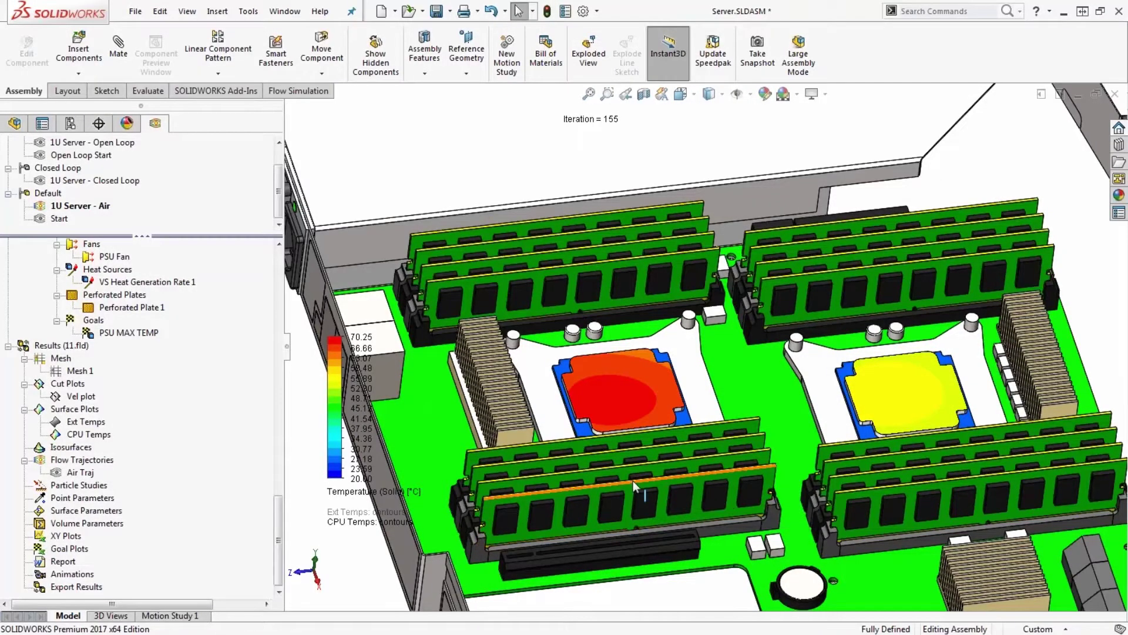
{"action": "scroll", "coordinate": [639, 376], "scroll_direction": "down", "scroll_amount": 2}
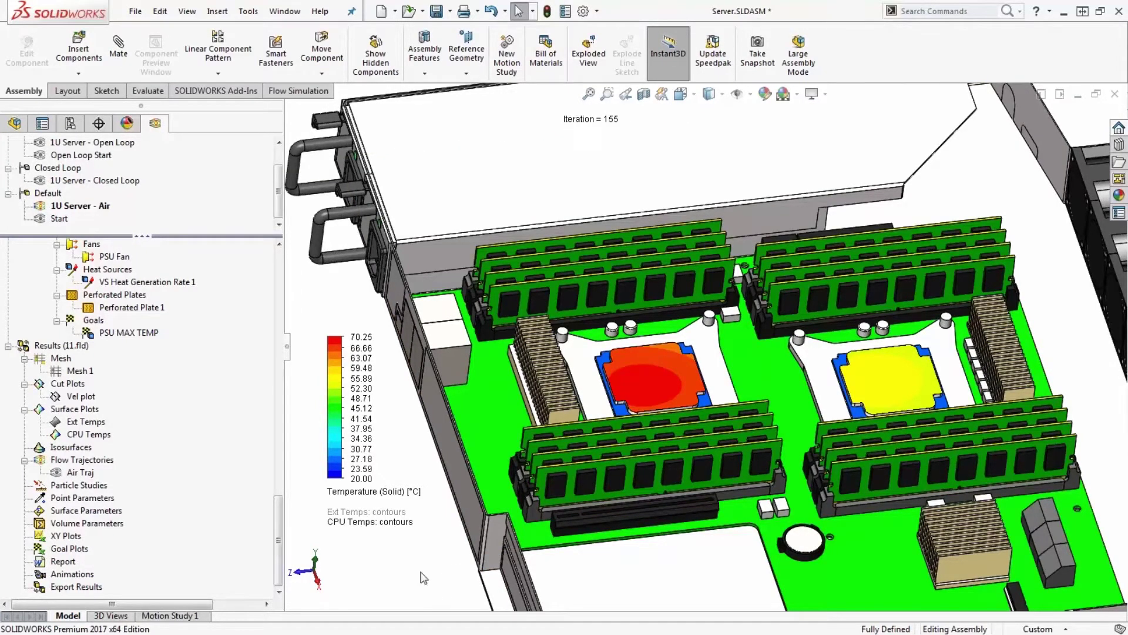
Hide the CPU Temps surface plot and make both CPU heat sinks visible again.
{"action": "left_click", "coordinate": [94, 435]}
{"action": "right_click", "coordinate": [91, 436]}
{"action": "key", "text": "Escape"}
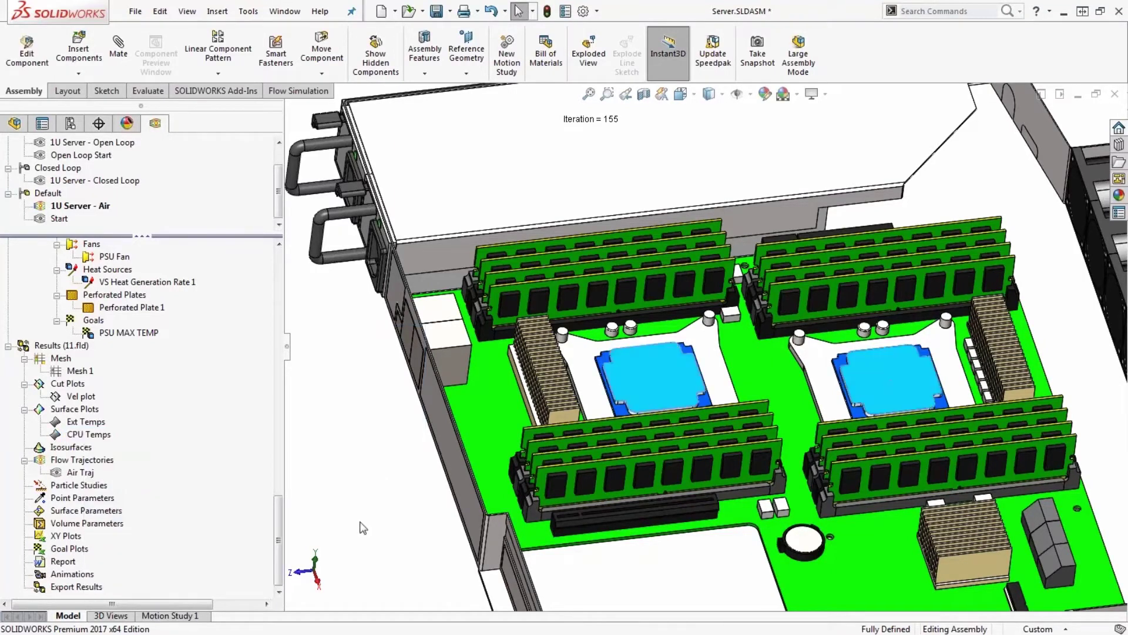
{"action": "key", "text": "shift+Tab"}
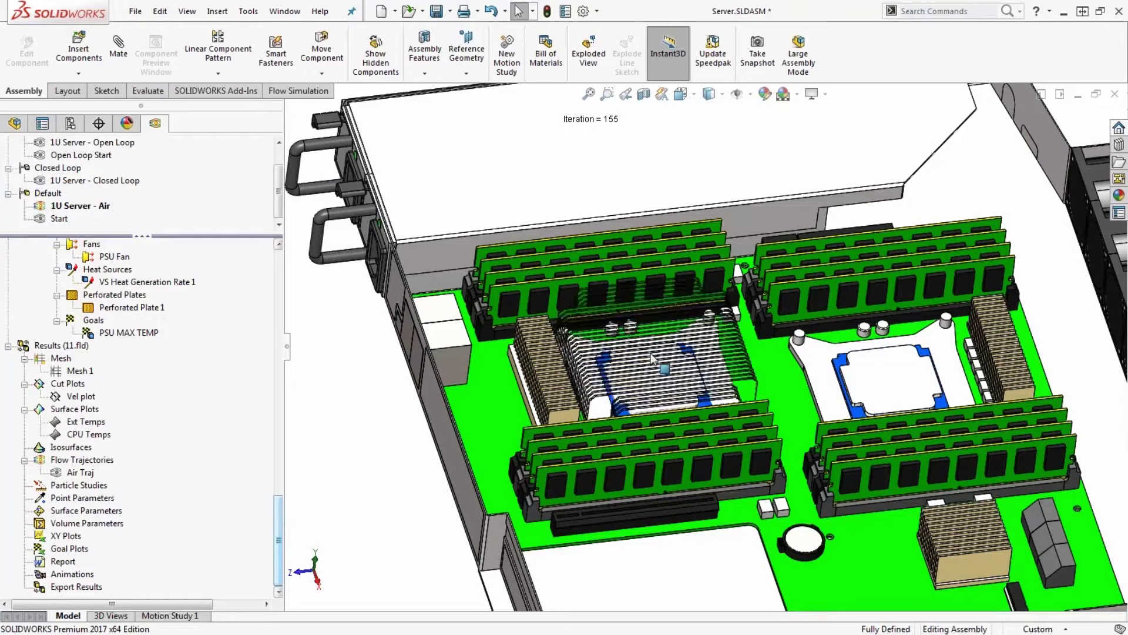
{"action": "key", "text": "shift+Tab"}
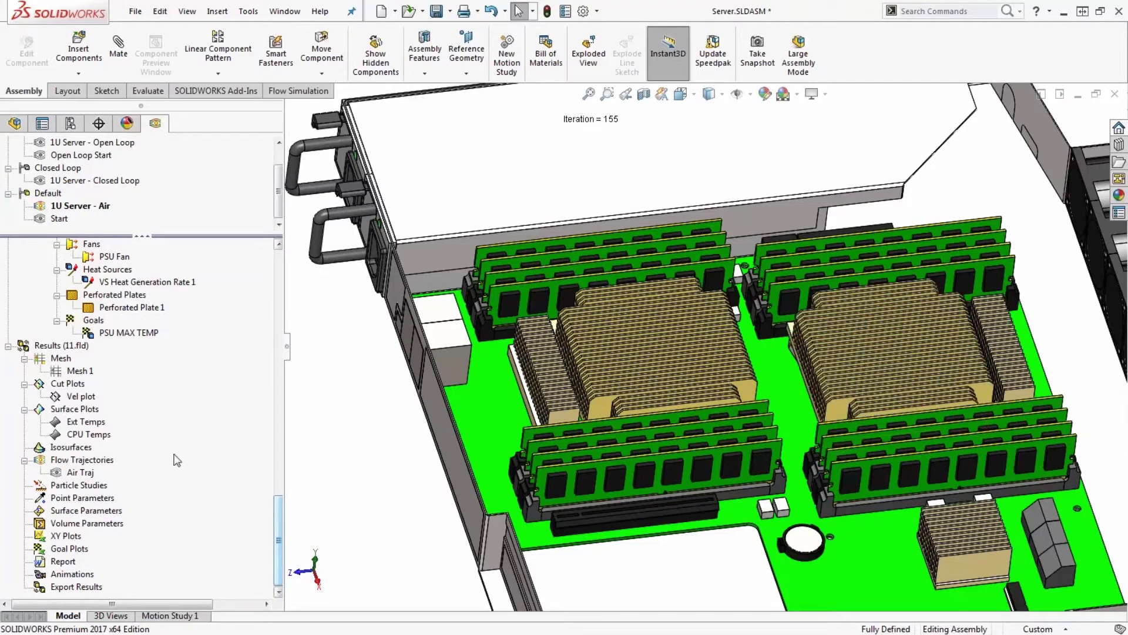
Show the Air Traj flow trajectories and examine the airflow path from the fans across the mainboard to the rear.
{"action": "right_click", "coordinate": [80, 473]}
{"action": "left_click", "coordinate": [125, 305]}
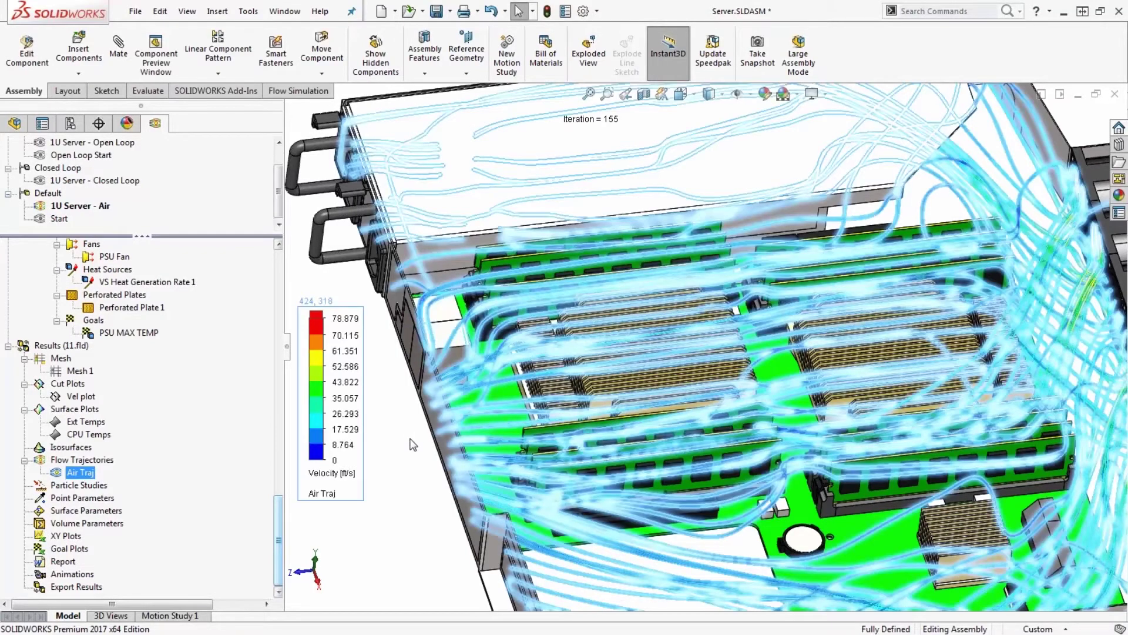
{"action": "left_click", "coordinate": [413, 445]}
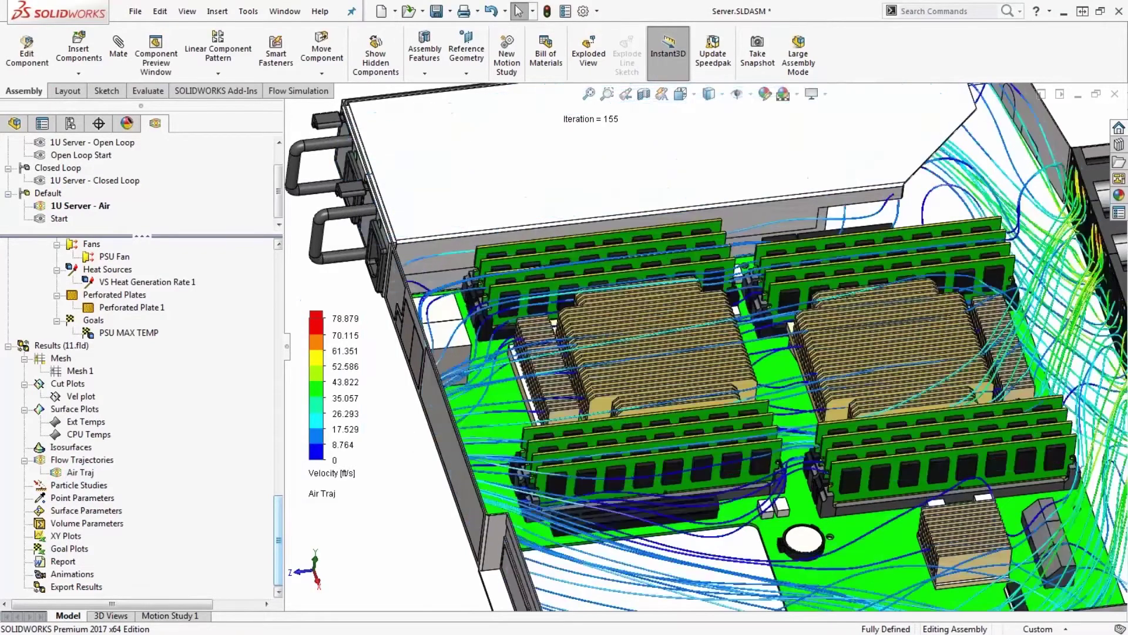
{"action": "scroll", "coordinate": [934, 317], "scroll_direction": "up", "scroll_amount": 3}
{"action": "middle_click_drag", "start_coordinate": [935, 316], "coordinate": [864, 385]}
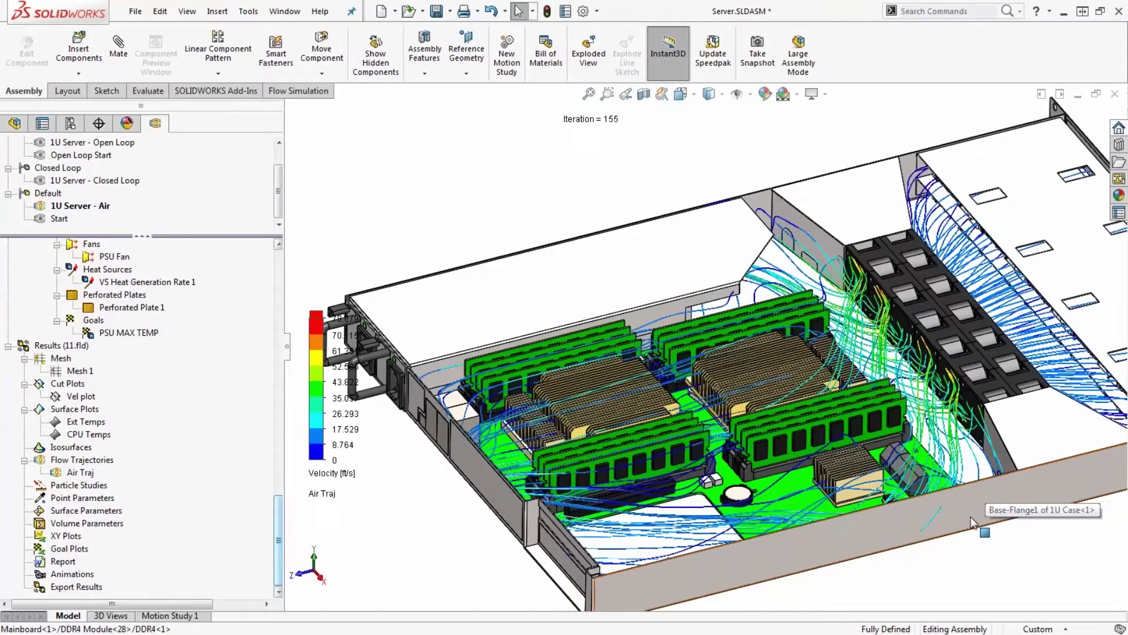
{"action": "scroll", "coordinate": [946, 496], "scroll_direction": "up", "scroll_amount": 5}
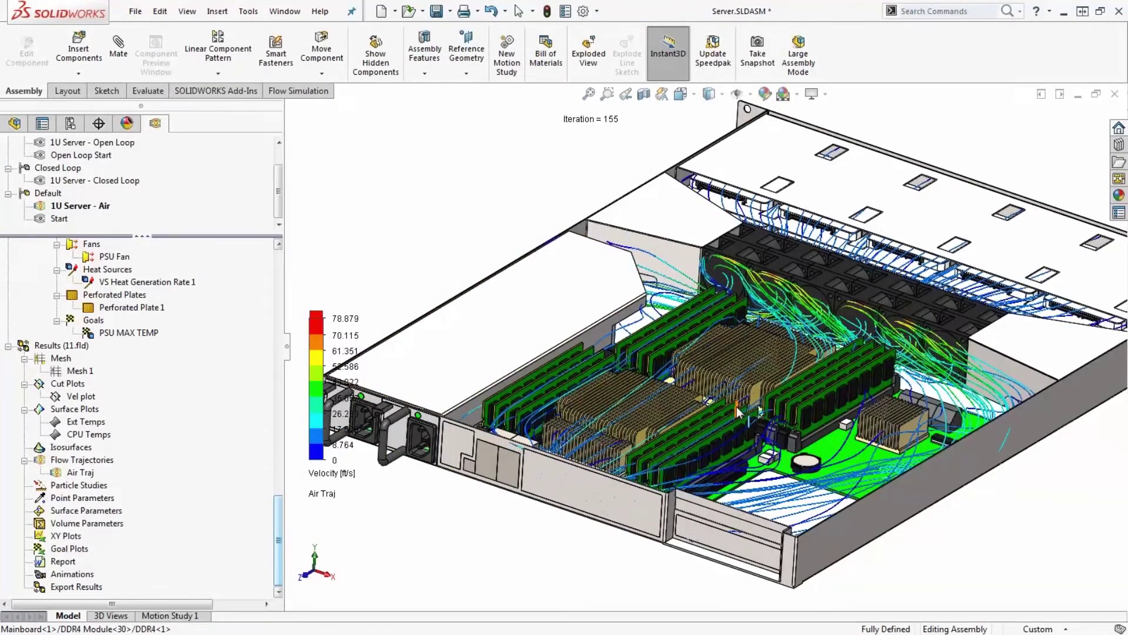
Hide the Air Traj flow trajectories so that only the server geometry is displayed.
{"action": "scroll", "coordinate": [792, 363], "scroll_direction": "up", "scroll_amount": 3}
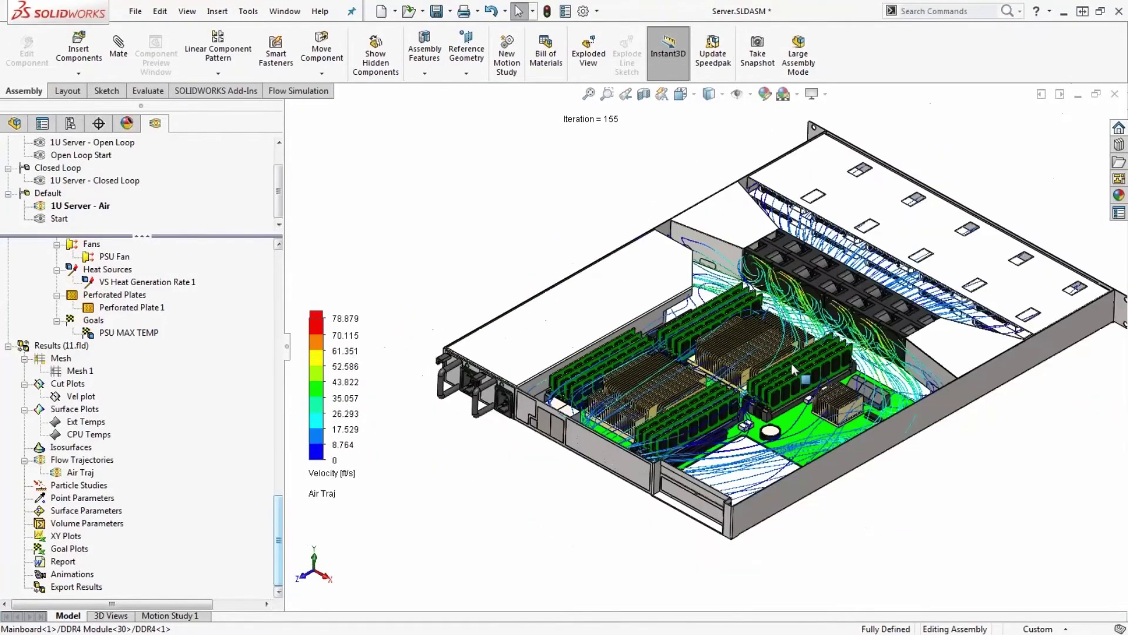
{"action": "scroll", "coordinate": [729, 350], "scroll_direction": "up", "scroll_amount": 1}
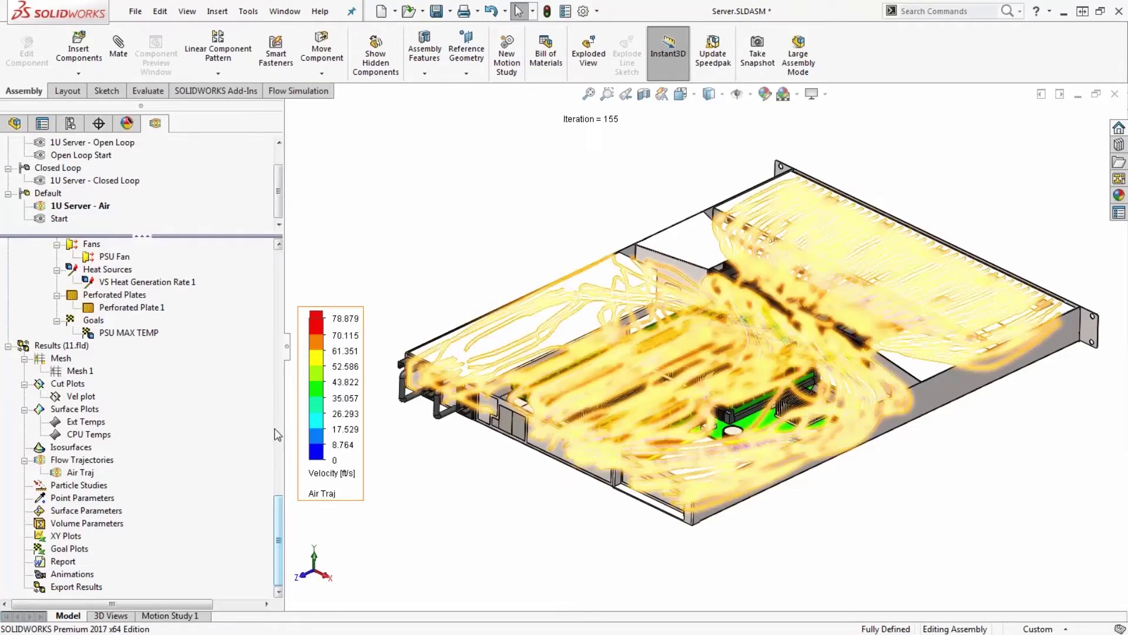
{"action": "right_click", "coordinate": [80, 474]}
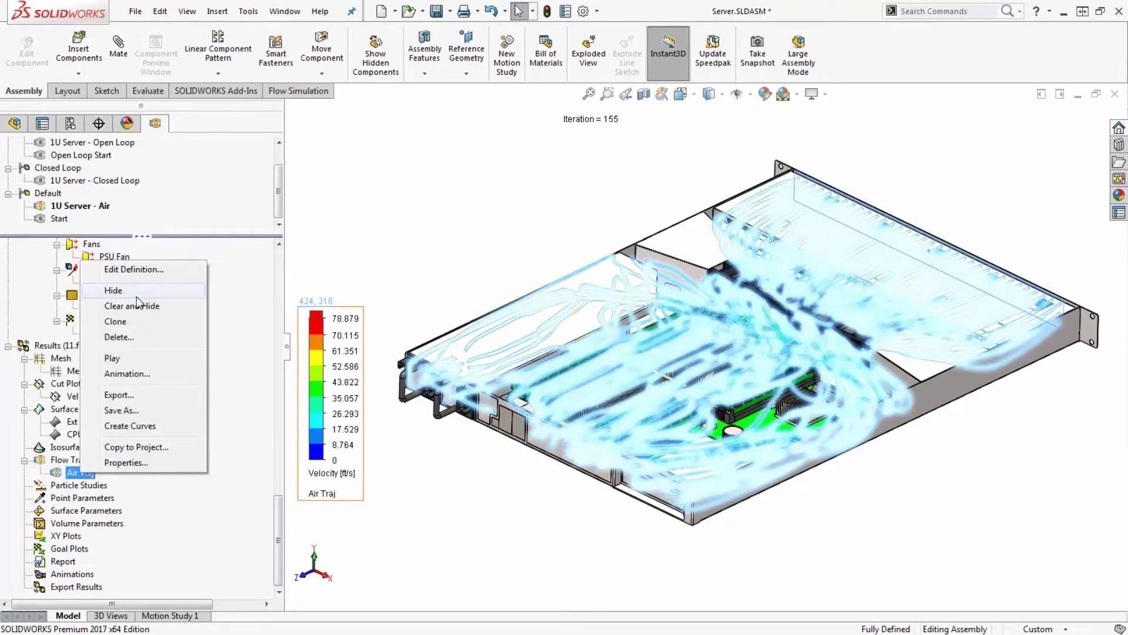
{"action": "left_click", "coordinate": [138, 295]}
Run Check Geometry on the complete Server assembly, examine the enclosed fluid volume, and close the check.
{"action": "scroll", "coordinate": [284, 460], "scroll_direction": "up", "scroll_amount": 5}
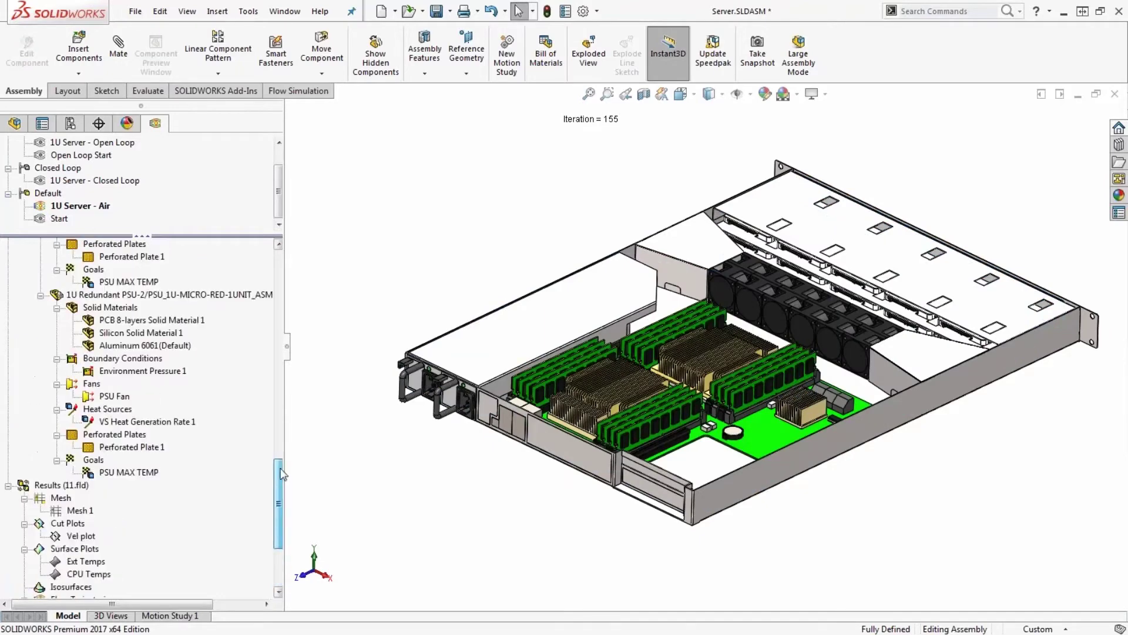
{"action": "scroll", "coordinate": [285, 459], "scroll_direction": "up", "scroll_amount": 15}
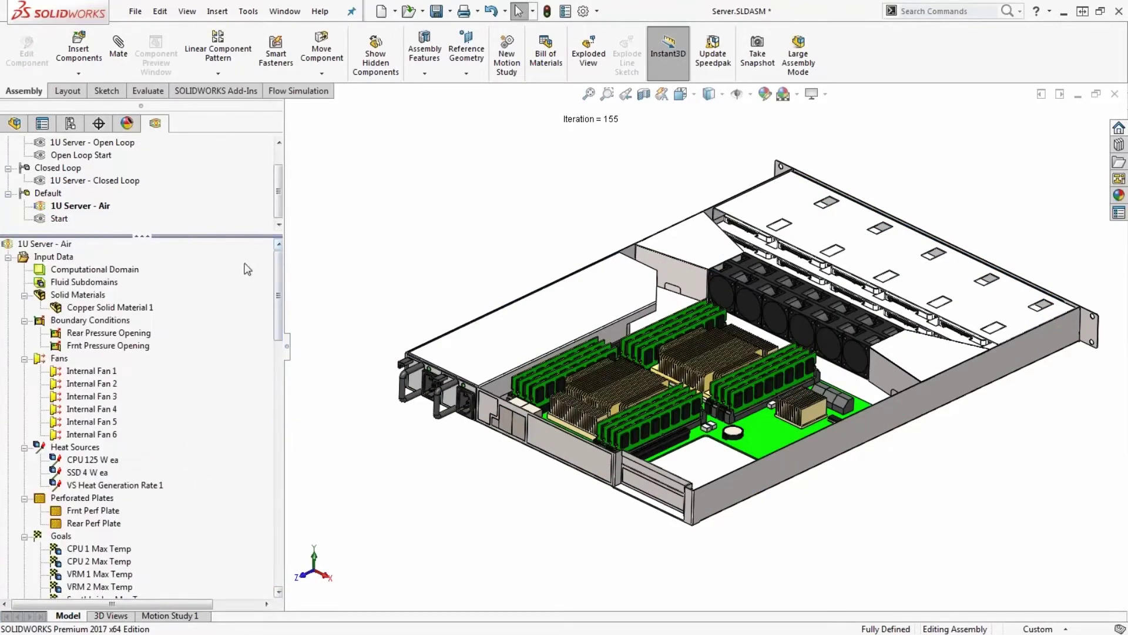
{"action": "left_click", "coordinate": [293, 93]}
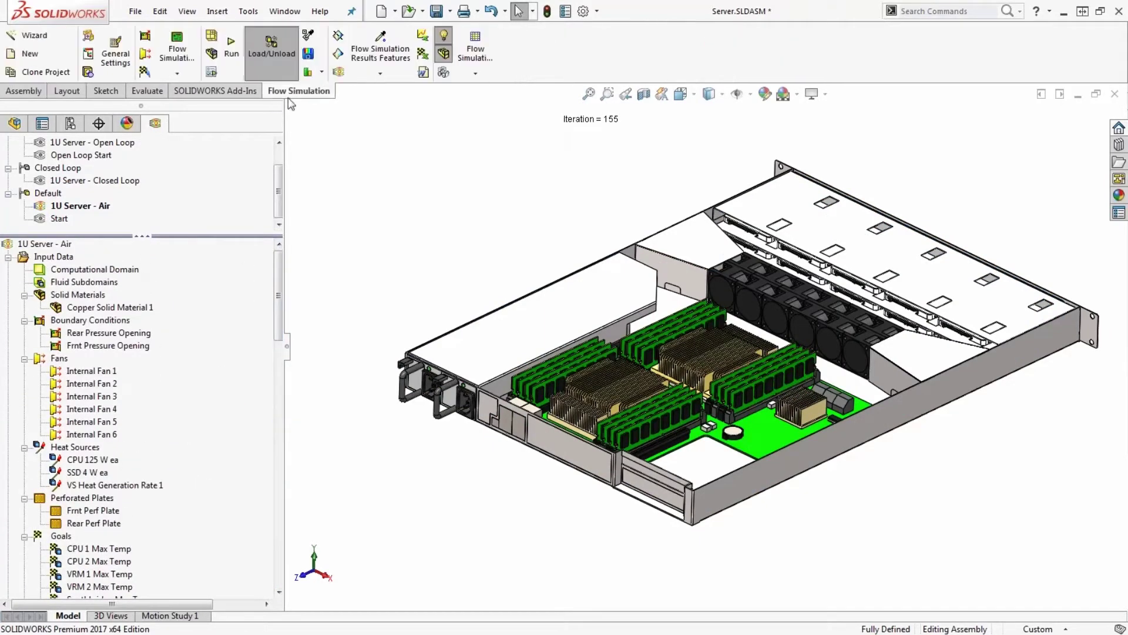
{"action": "left_click", "coordinate": [88, 36]}
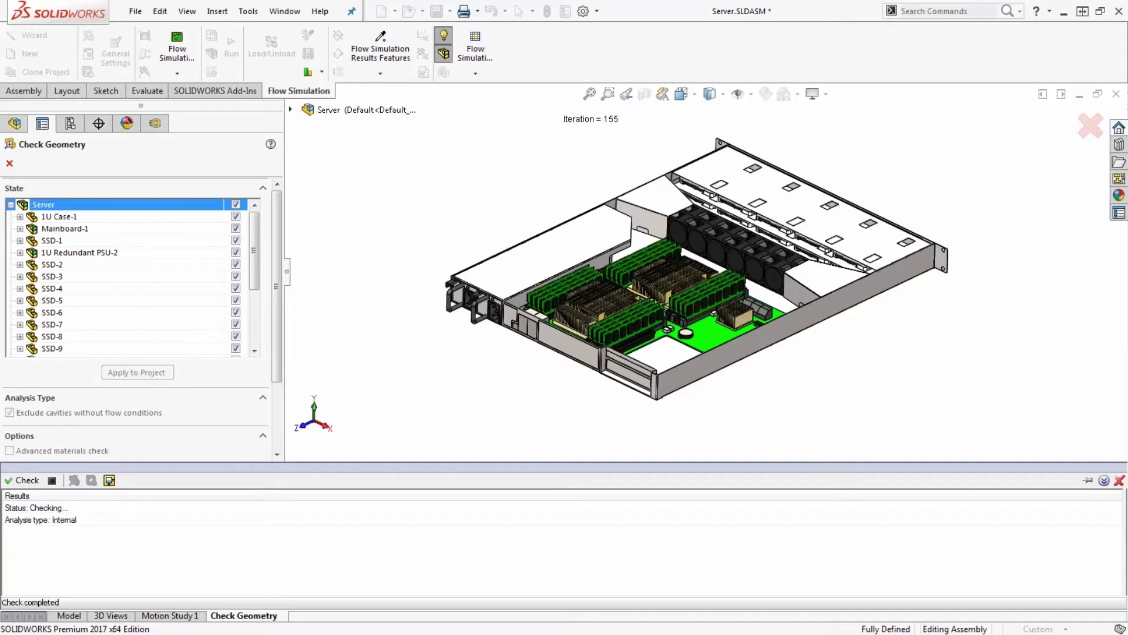
{"action": "middle_click_drag", "start_coordinate": [785, 358], "coordinate": [880, 298]}
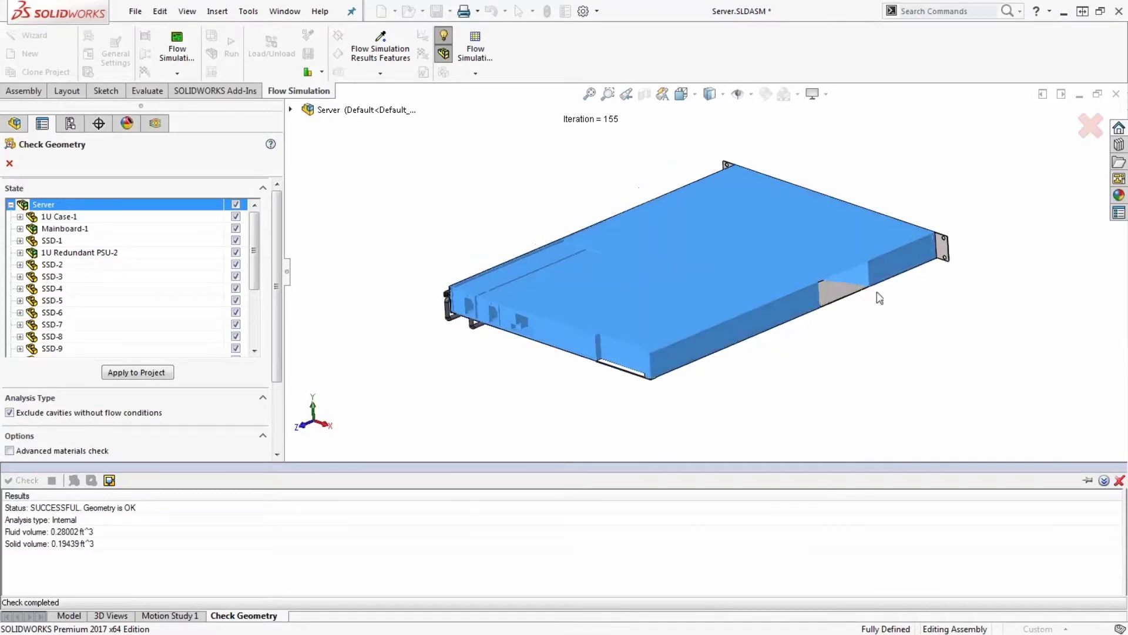
{"action": "scroll", "coordinate": [772, 253], "scroll_direction": "down", "scroll_amount": 2}
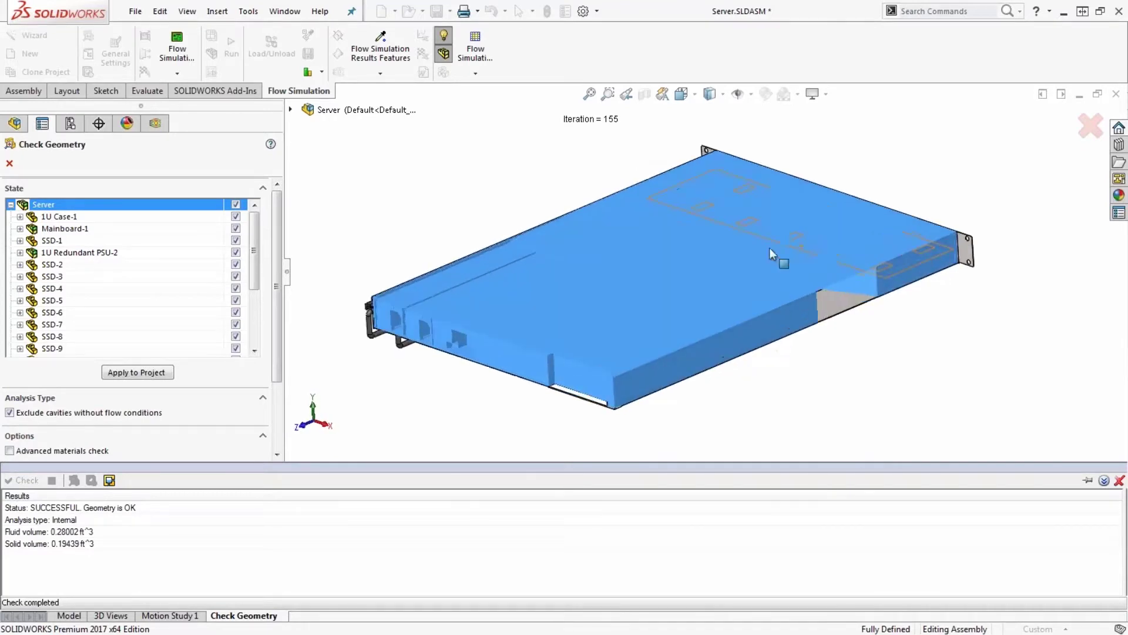
{"action": "left_click", "coordinate": [1119, 480]}
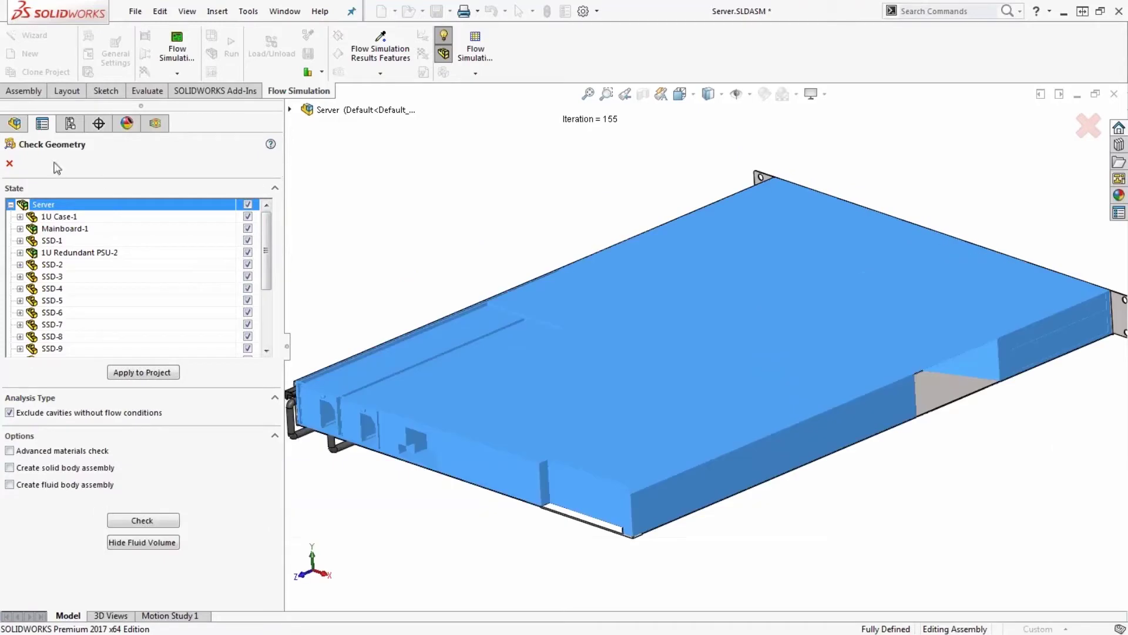
{"action": "left_click", "coordinate": [11, 163]}
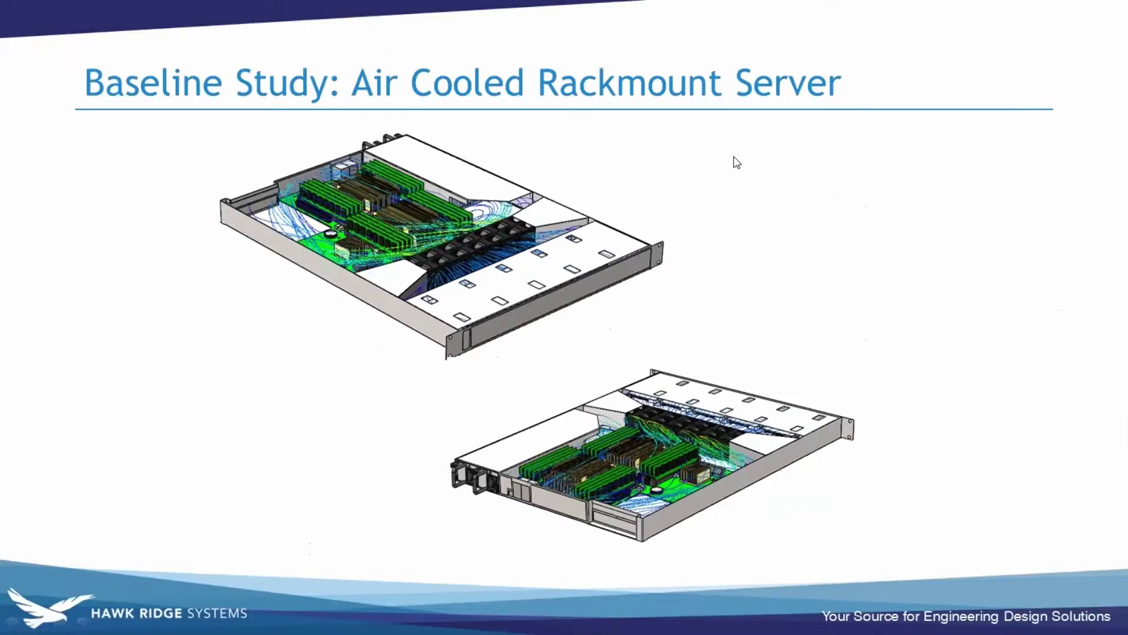
{"action": "left_click", "coordinate": [681, 179]}
{"action": "left_click", "coordinate": [674, 180]}
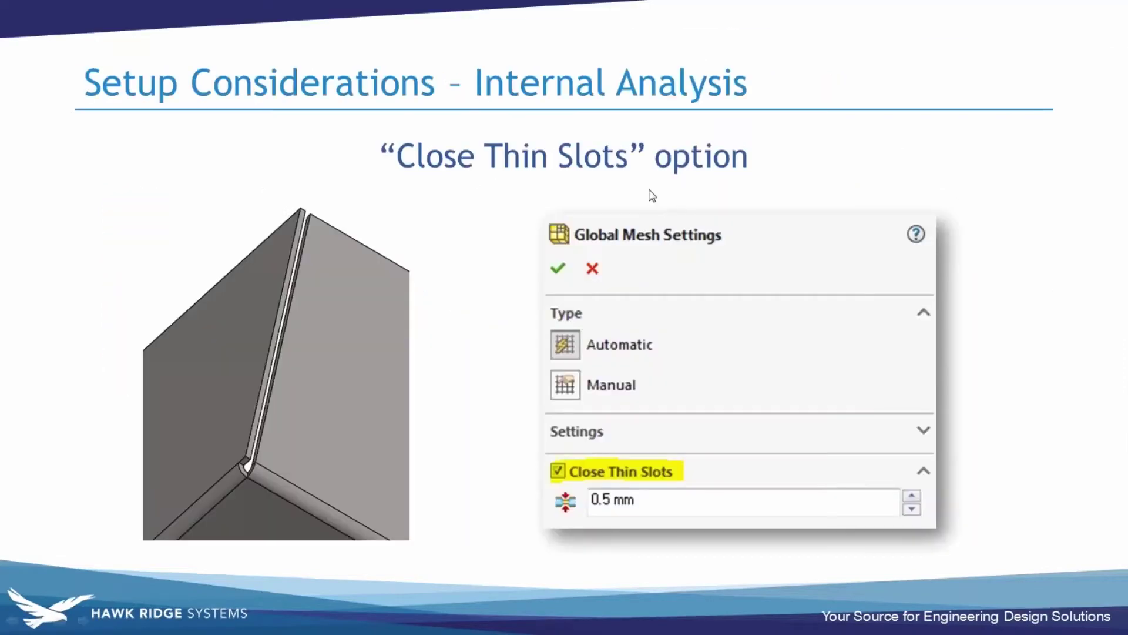
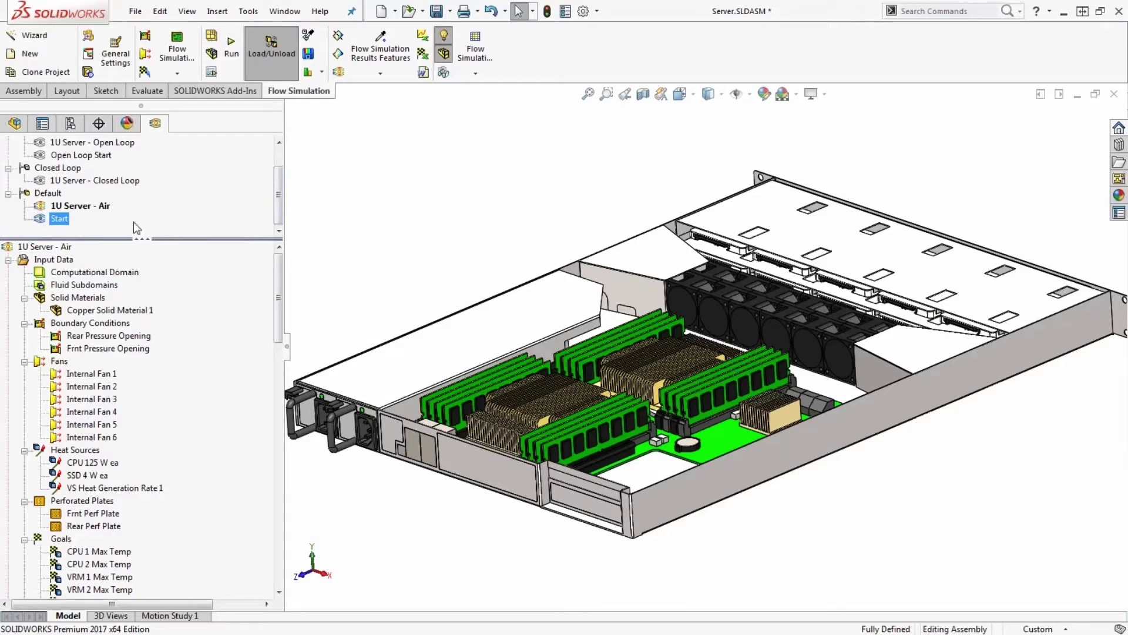
Activate the Start project under the Default configuration.
{"action": "double_click", "coordinate": [59, 218]}
{"action": "middle_click_drag", "start_coordinate": [419, 238], "coordinate": [411, 256]}
{"action": "scroll", "coordinate": [411, 256], "scroll_direction": "down", "scroll_amount": 2}
Open the Mainboard subassembly to review the materials and heat sources of its Mainboard analysis project, and return to the Server assembly.
{"action": "left_click", "coordinate": [742, 472]}
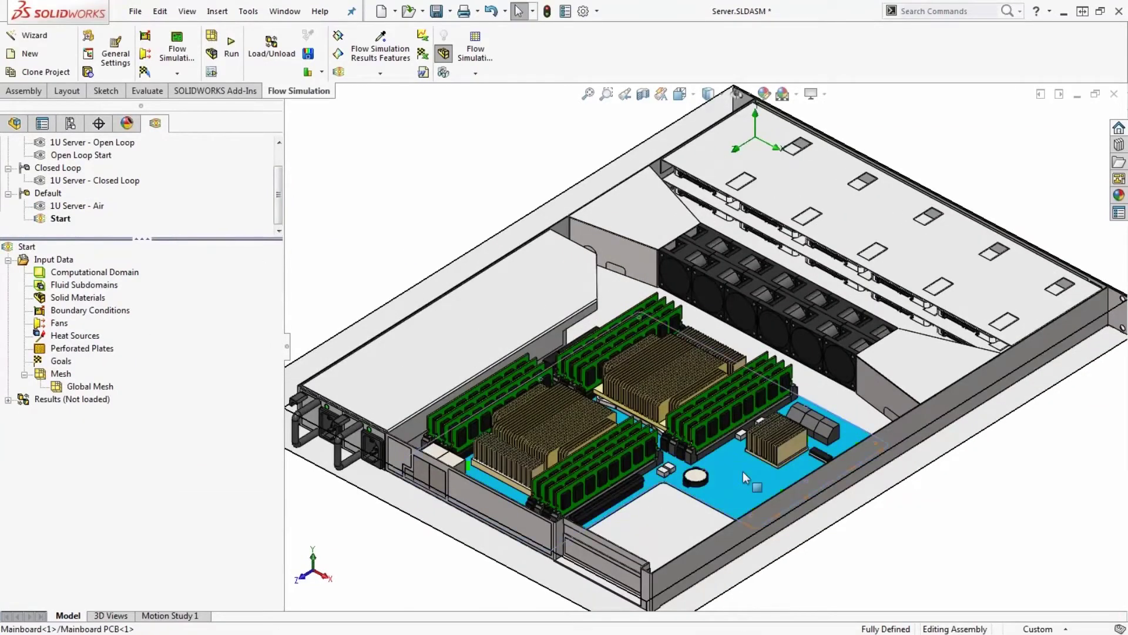
{"action": "left_click", "coordinate": [781, 466]}
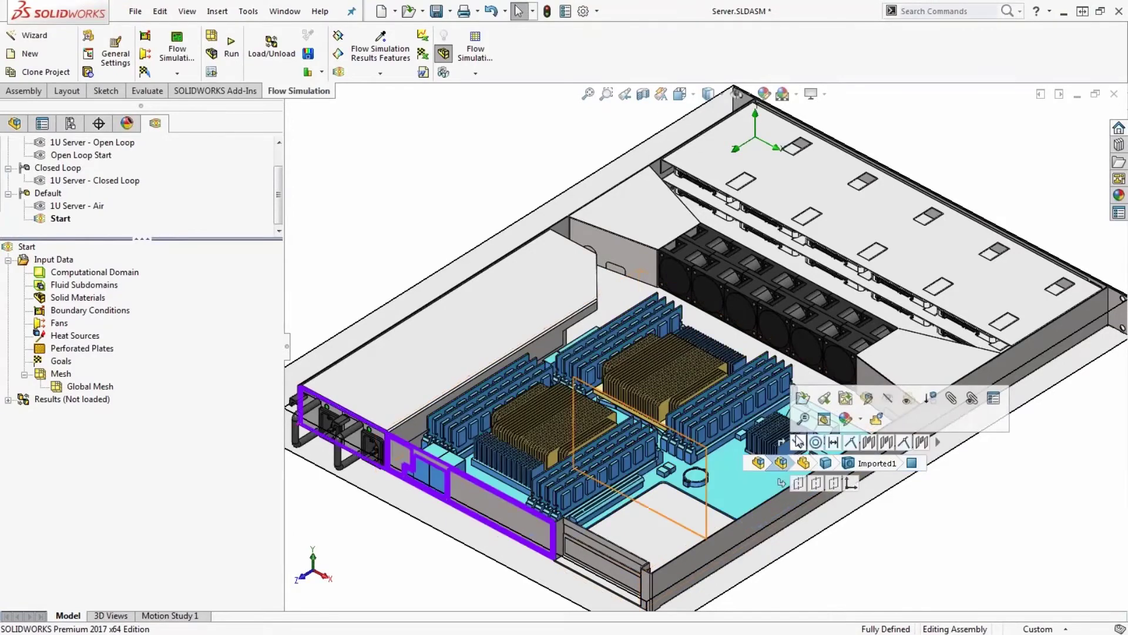
{"action": "left_click", "coordinate": [809, 405]}
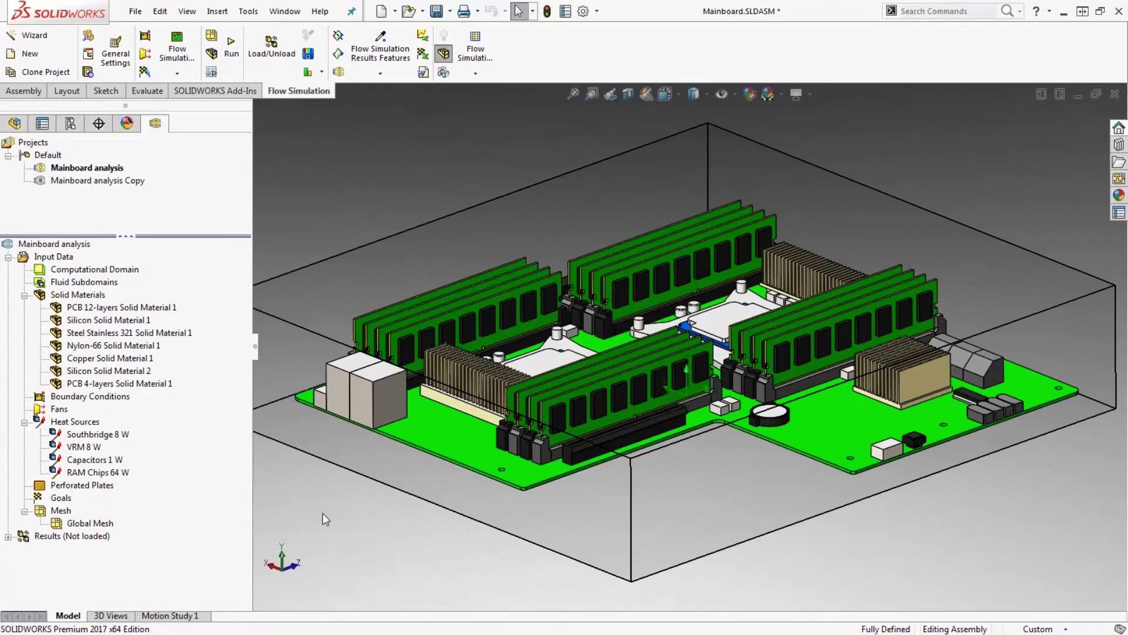
{"action": "key", "text": "ctrl+Tab"}
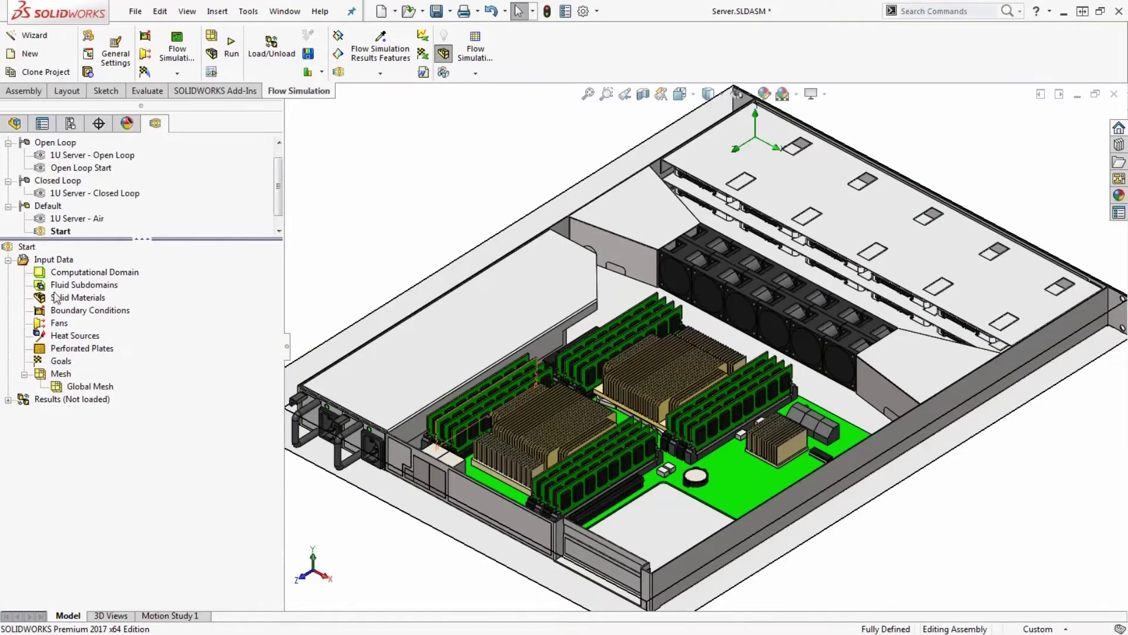
Start Add from Components for the Start project and assign the Mainboard analysis project to Mainboard-1.
{"action": "left_click", "coordinate": [248, 11]}
{"action": "mouse_move", "coordinate": [352, 79]}
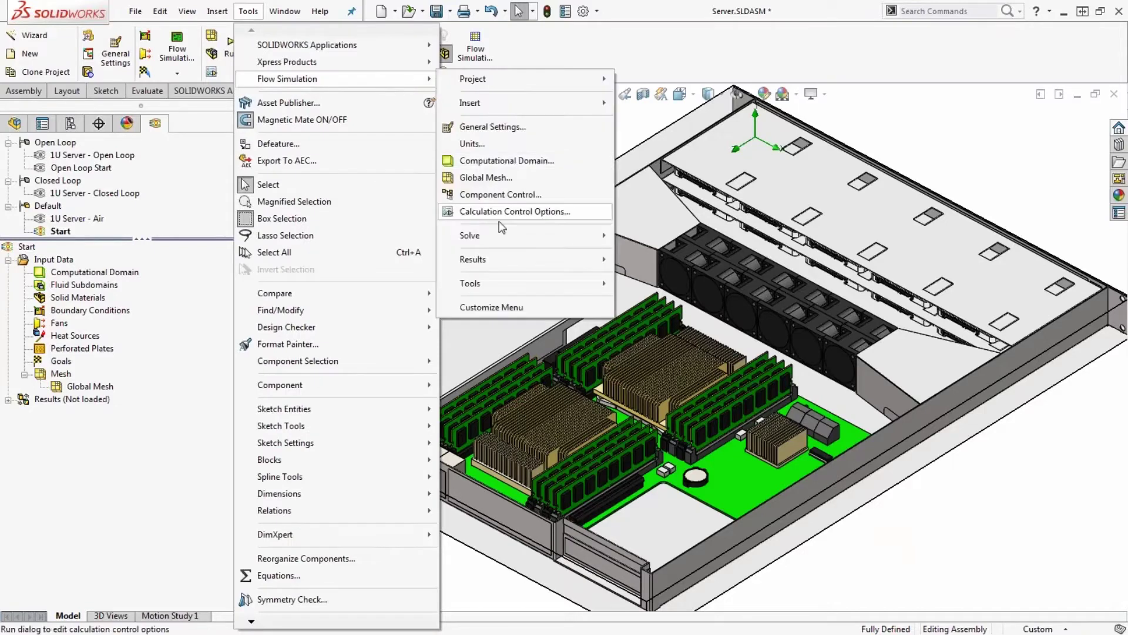
{"action": "mouse_move", "coordinate": [512, 286]}
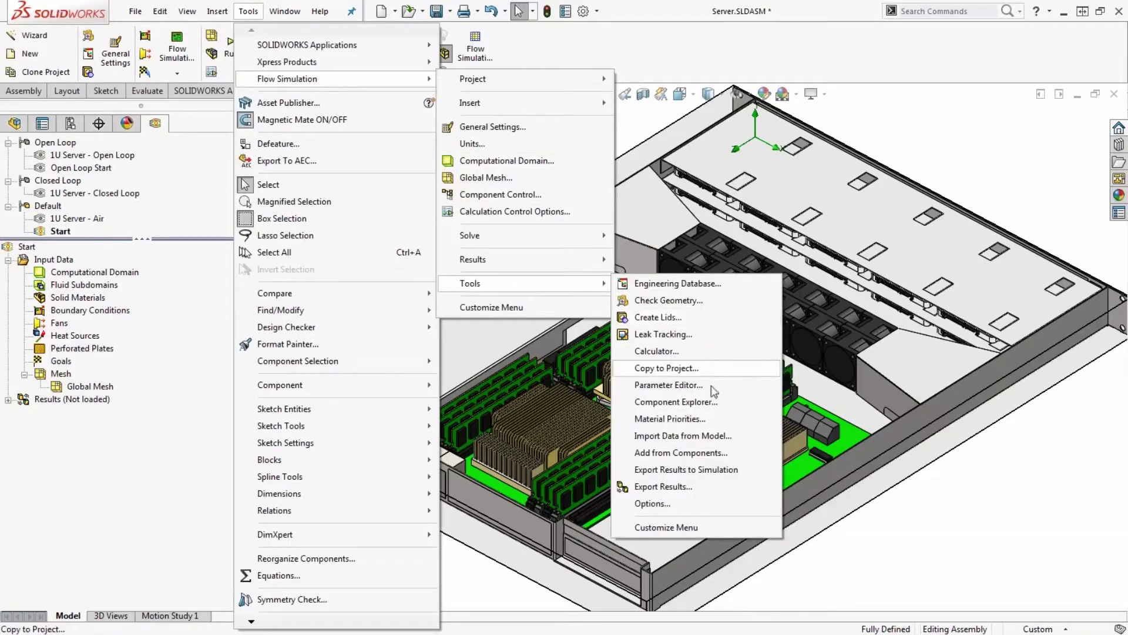
{"action": "left_click", "coordinate": [682, 453]}
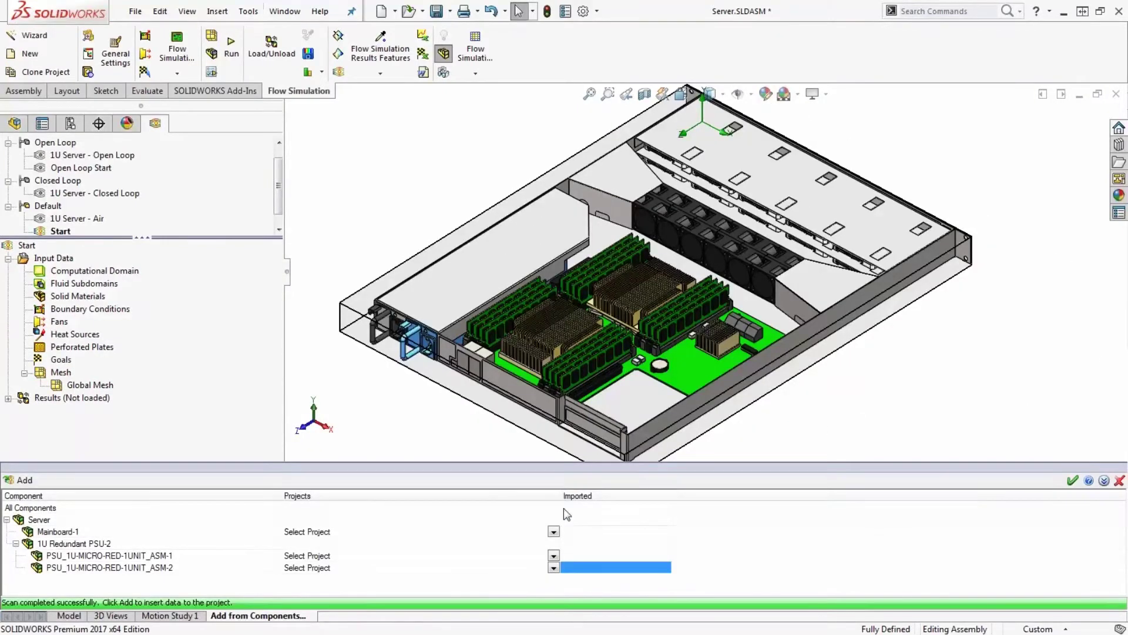
{"action": "left_click", "coordinate": [90, 531]}
{"action": "left_click", "coordinate": [554, 532]}
{"action": "left_click", "coordinate": [528, 552]}
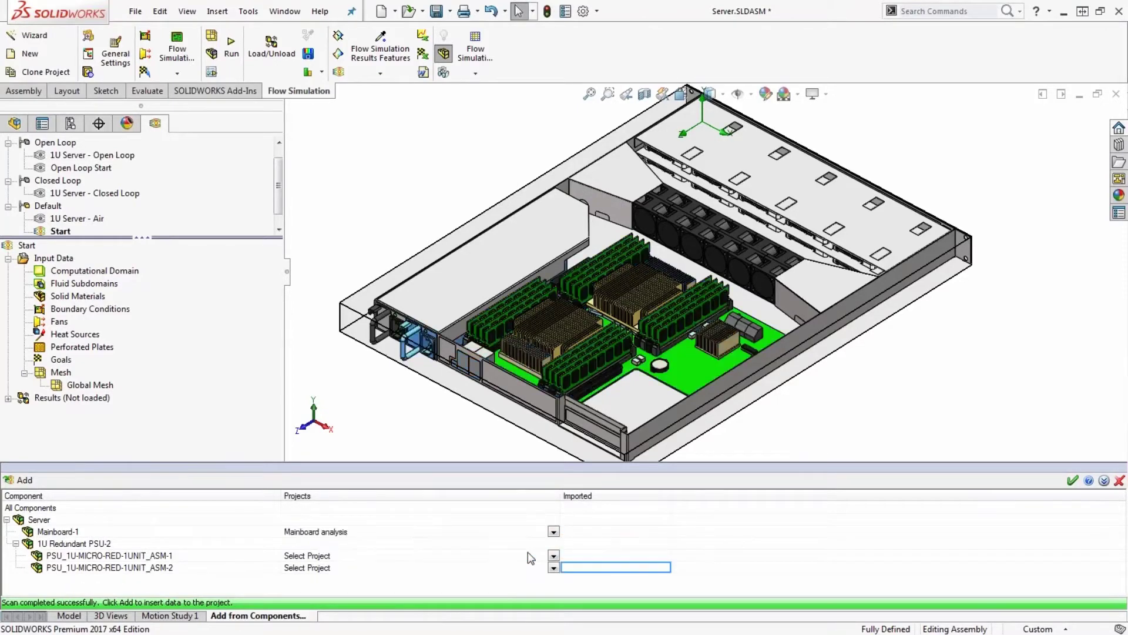
Assign PSU Analysis to both PSU_1U-MICRO-RED-1UNIT_ASM components and import the selected component projects' data into the Start project.
{"action": "left_click", "coordinate": [554, 556]}
{"action": "left_click", "coordinate": [554, 556]}
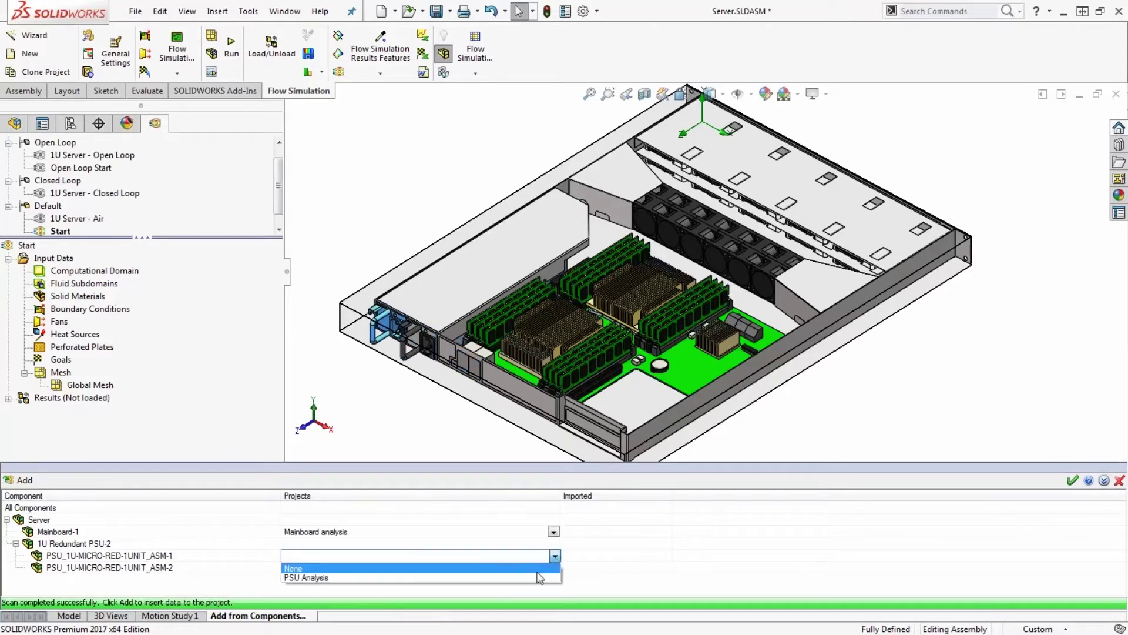
{"action": "left_click", "coordinate": [534, 578]}
{"action": "left_click", "coordinate": [554, 568]}
{"action": "left_click", "coordinate": [554, 568]}
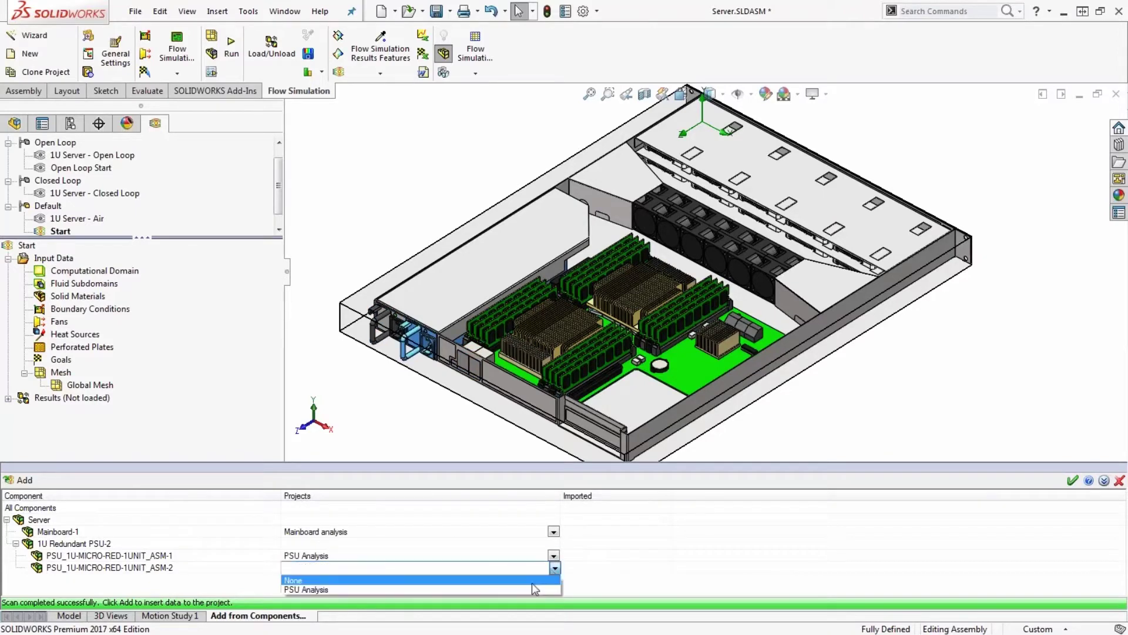
{"action": "left_click", "coordinate": [532, 583]}
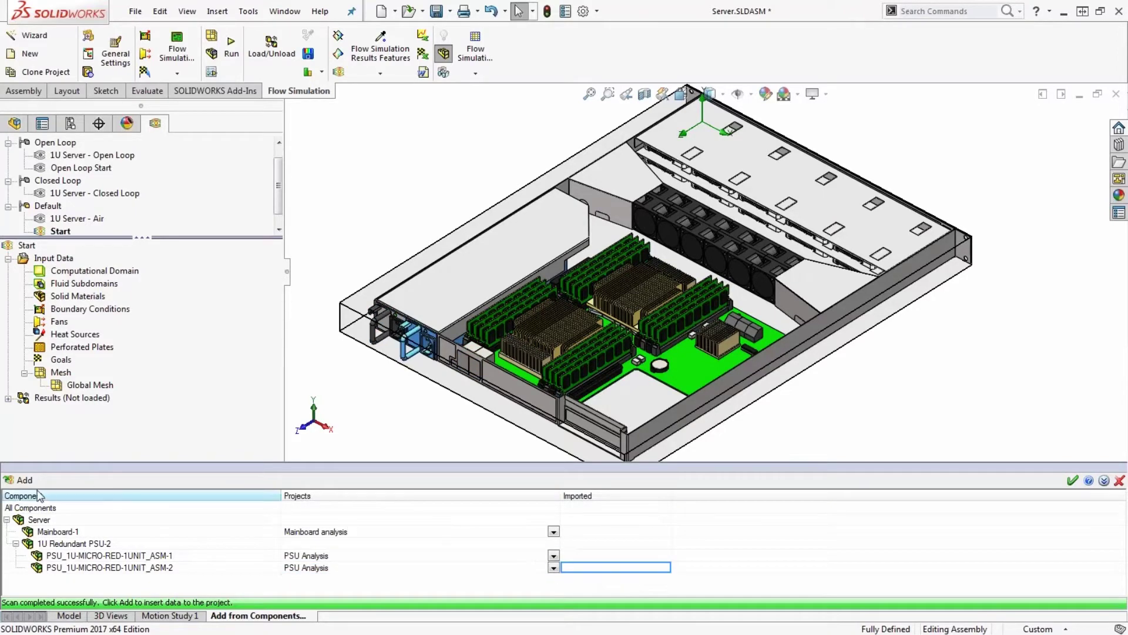
{"action": "left_click", "coordinate": [24, 481]}
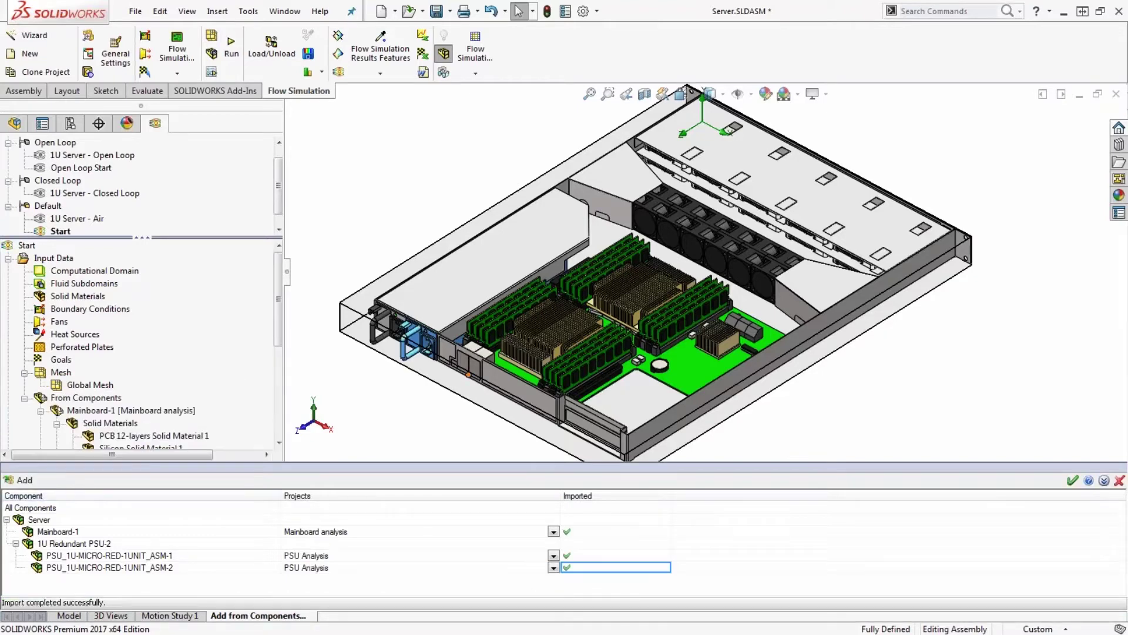
{"action": "left_click", "coordinate": [1072, 480]}
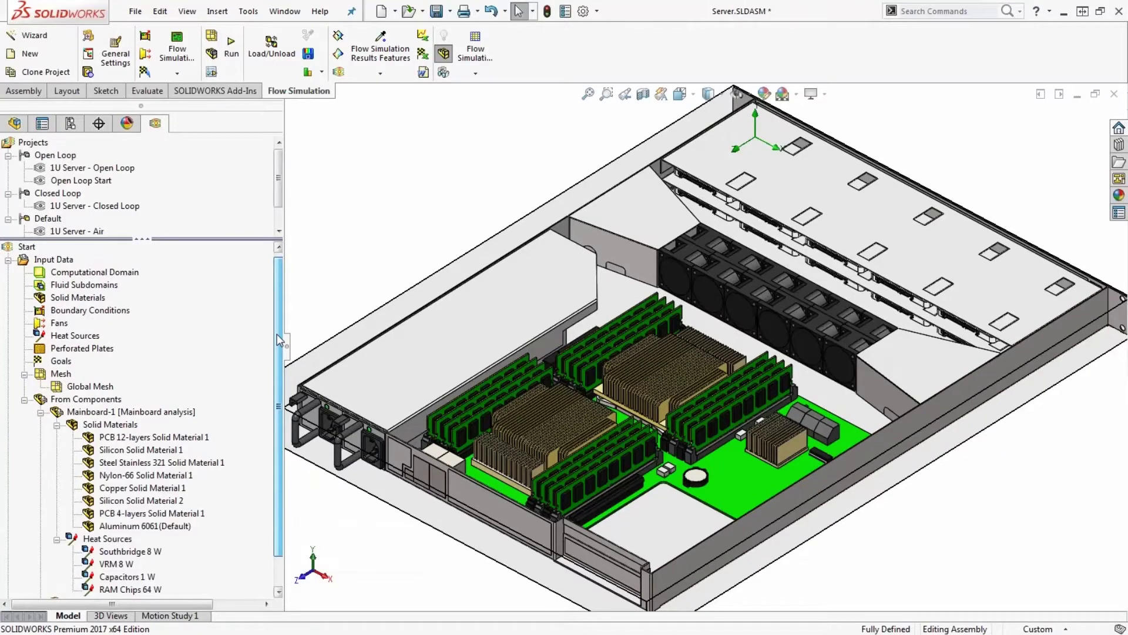
Expand From Components to review the solid materials and heat sources brought in with the mainboard and power supplies.
{"action": "left_click_drag", "start_coordinate": [280, 340], "coordinate": [279, 350]}
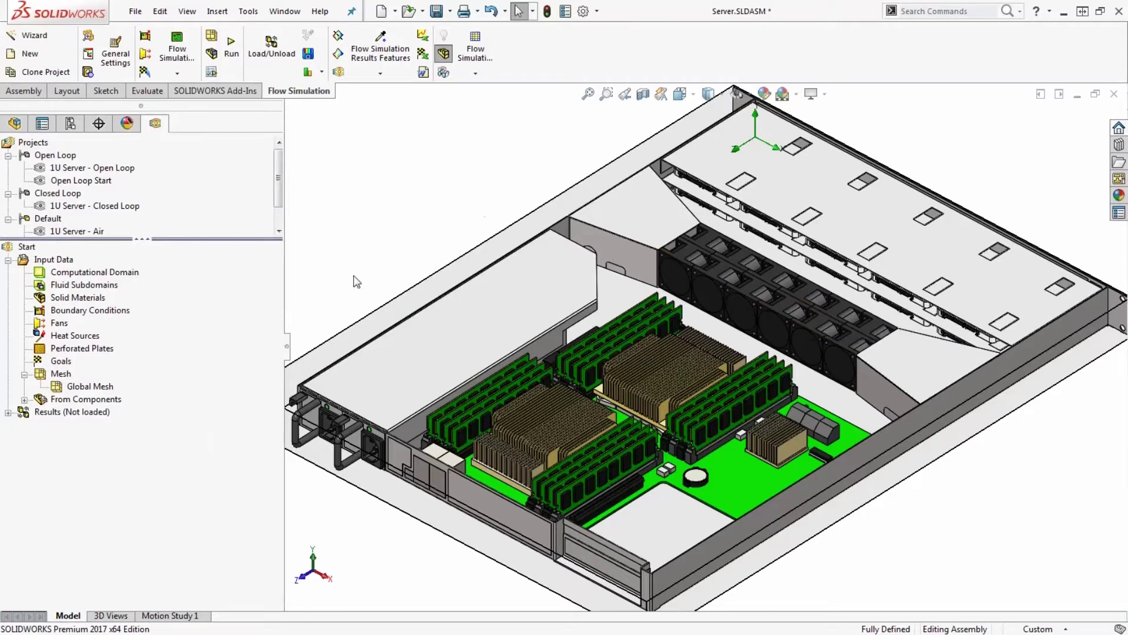
{"action": "left_click", "coordinate": [24, 399]}
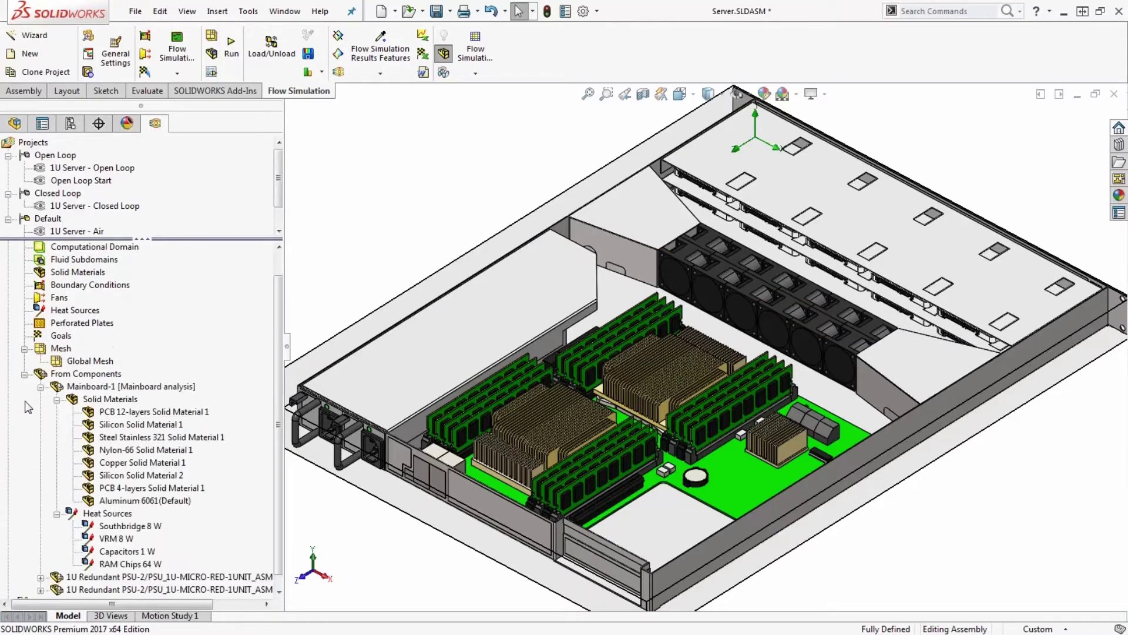
{"action": "scroll", "coordinate": [203, 438], "scroll_direction": "down", "scroll_amount": 1}
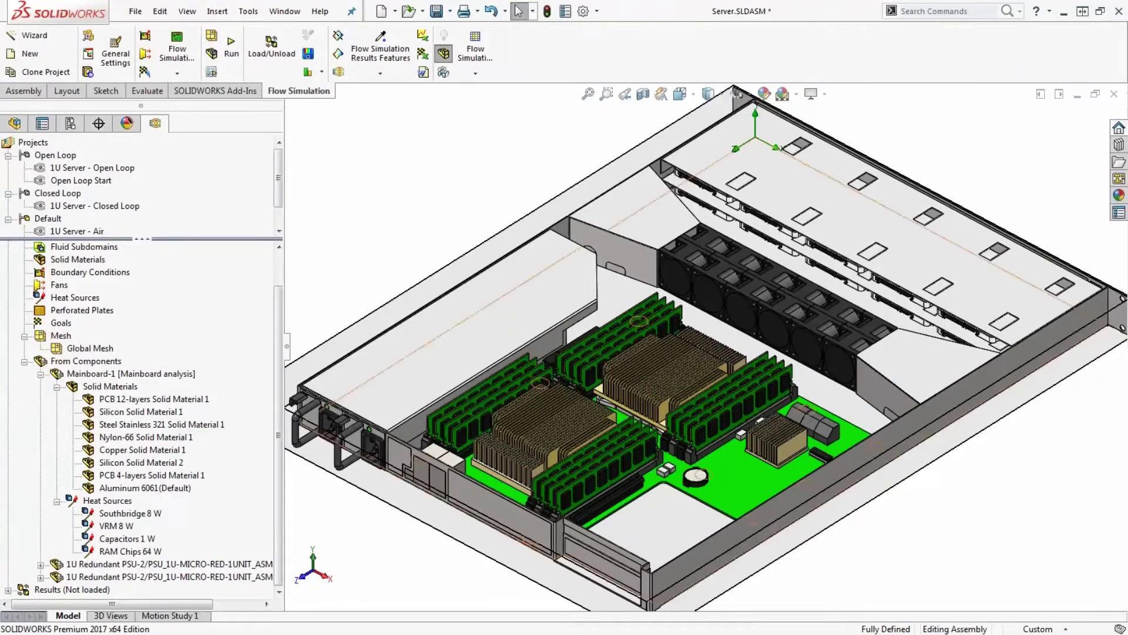
Start a new fan in the Start project with the user-defined SUNON D04117180G-00 model, and set its type to Internal Fan.
{"action": "scroll", "coordinate": [823, 261], "scroll_direction": "down", "scroll_amount": 2}
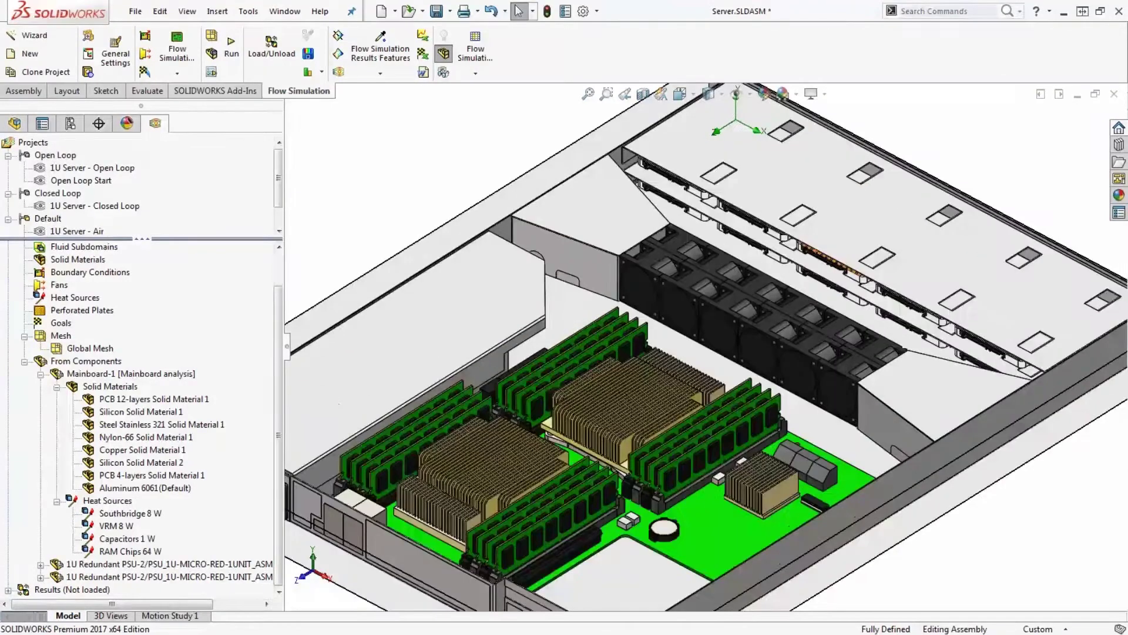
{"action": "scroll", "coordinate": [822, 255], "scroll_direction": "down", "scroll_amount": 2}
{"action": "scroll", "coordinate": [738, 287], "scroll_direction": "up", "scroll_amount": 1}
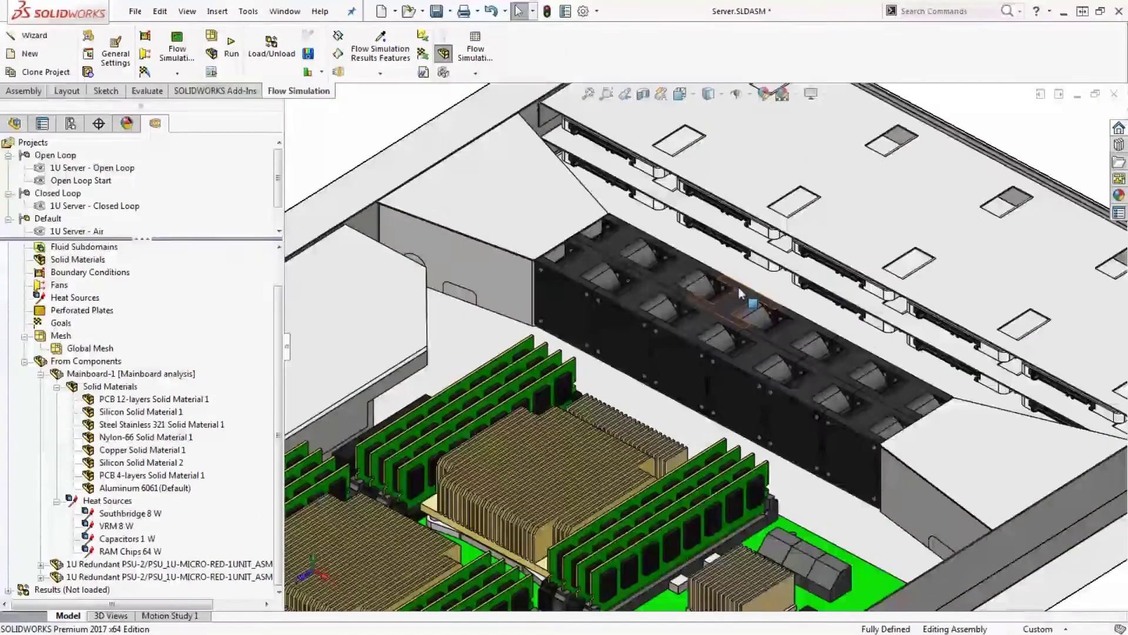
{"action": "scroll", "coordinate": [739, 288], "scroll_direction": "down", "scroll_amount": 2}
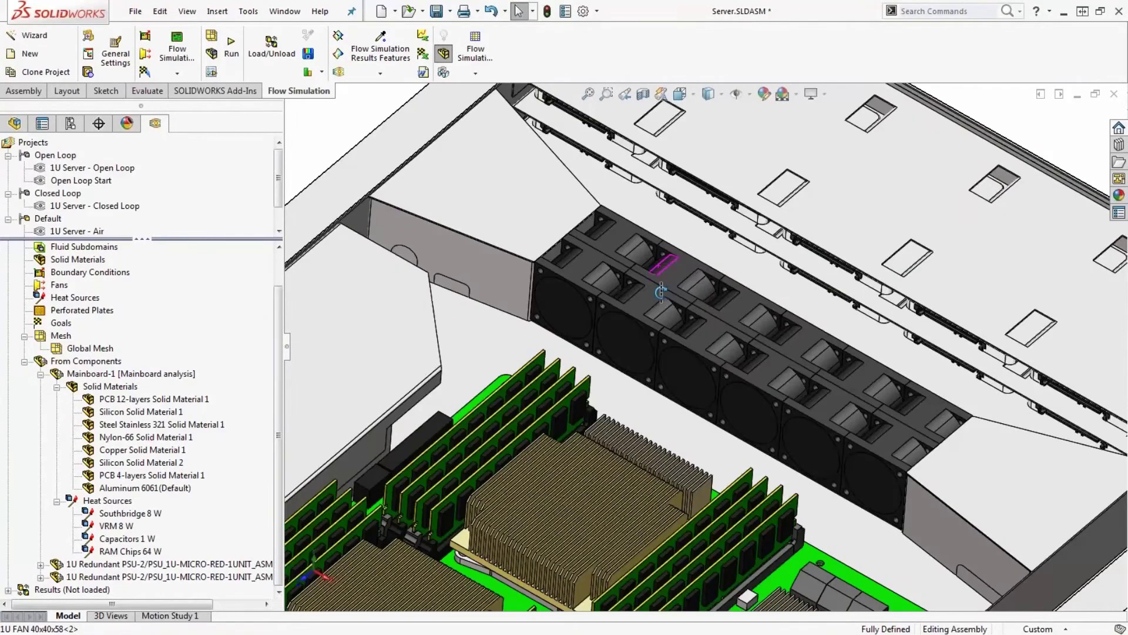
{"action": "middle_click_drag", "start_coordinate": [661, 291], "coordinate": [561, 317]}
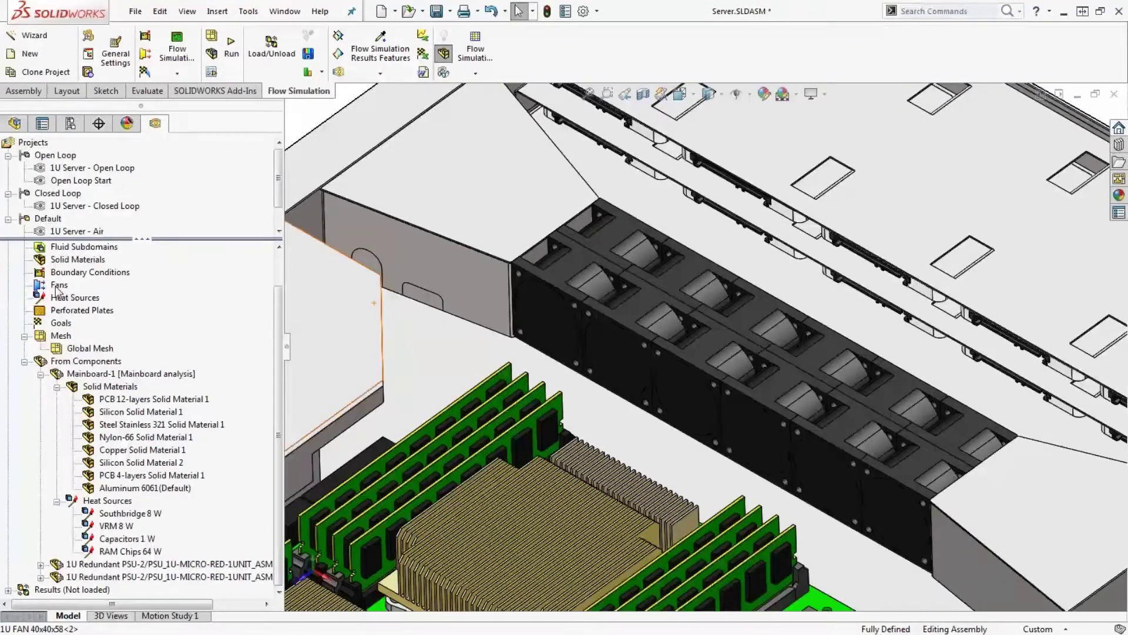
{"action": "right_click", "coordinate": [58, 288]}
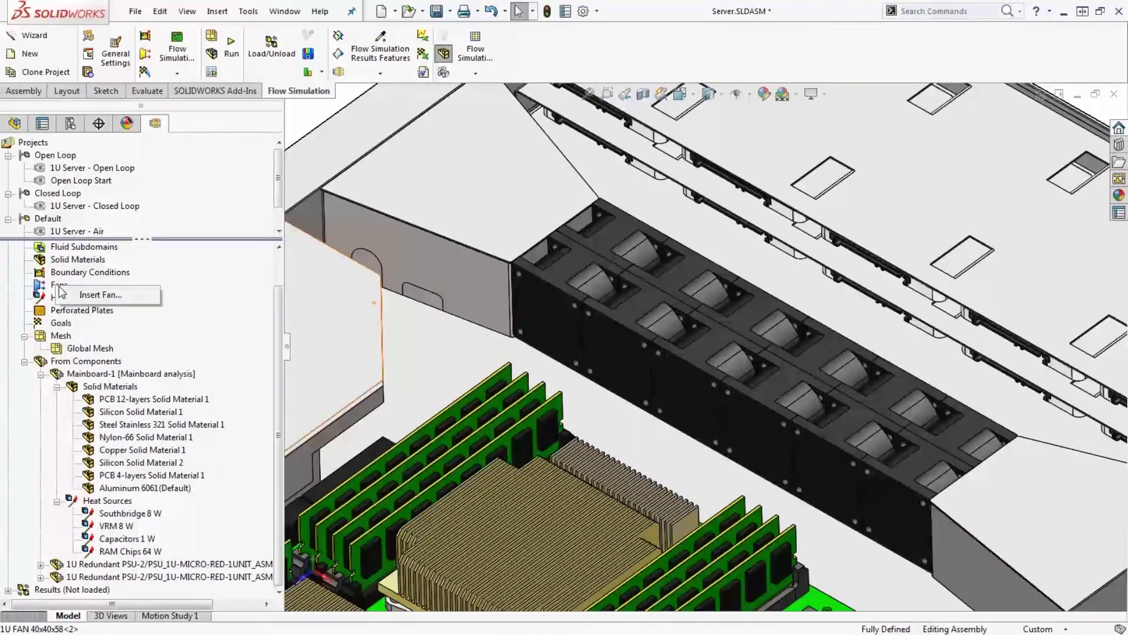
{"action": "left_click", "coordinate": [88, 297]}
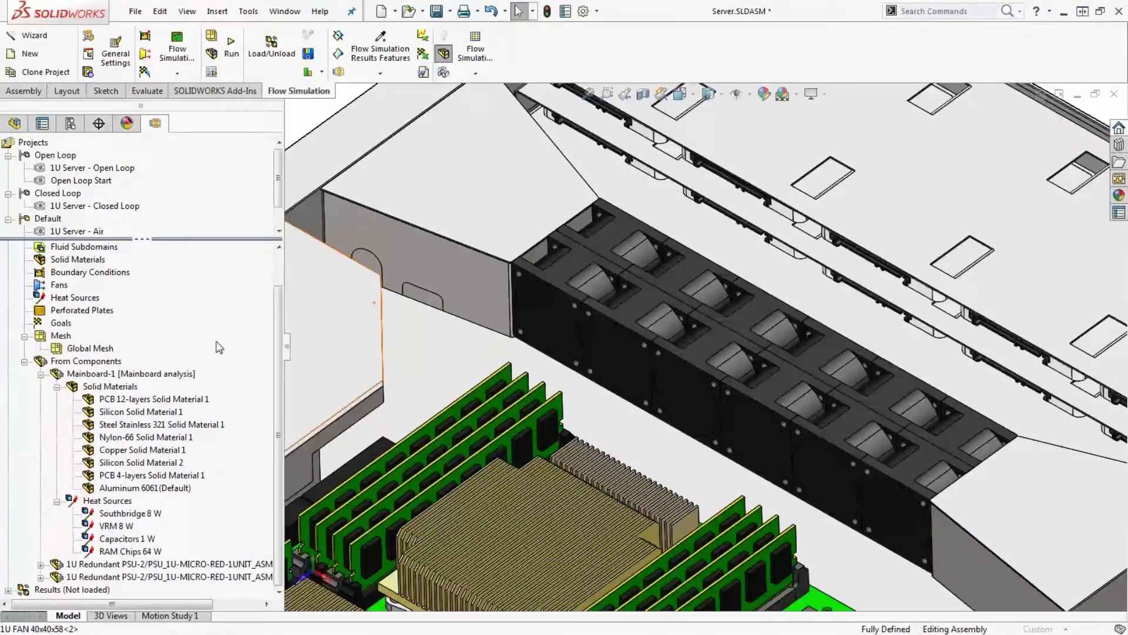
{"action": "left_click", "coordinate": [15, 404]}
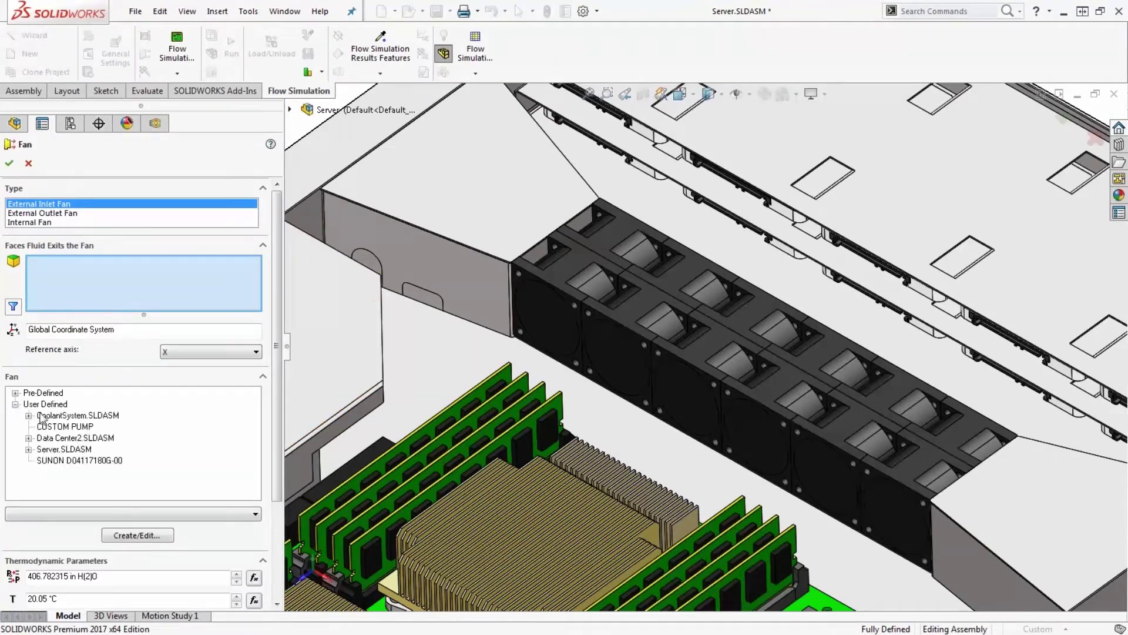
{"action": "left_click", "coordinate": [62, 460]}
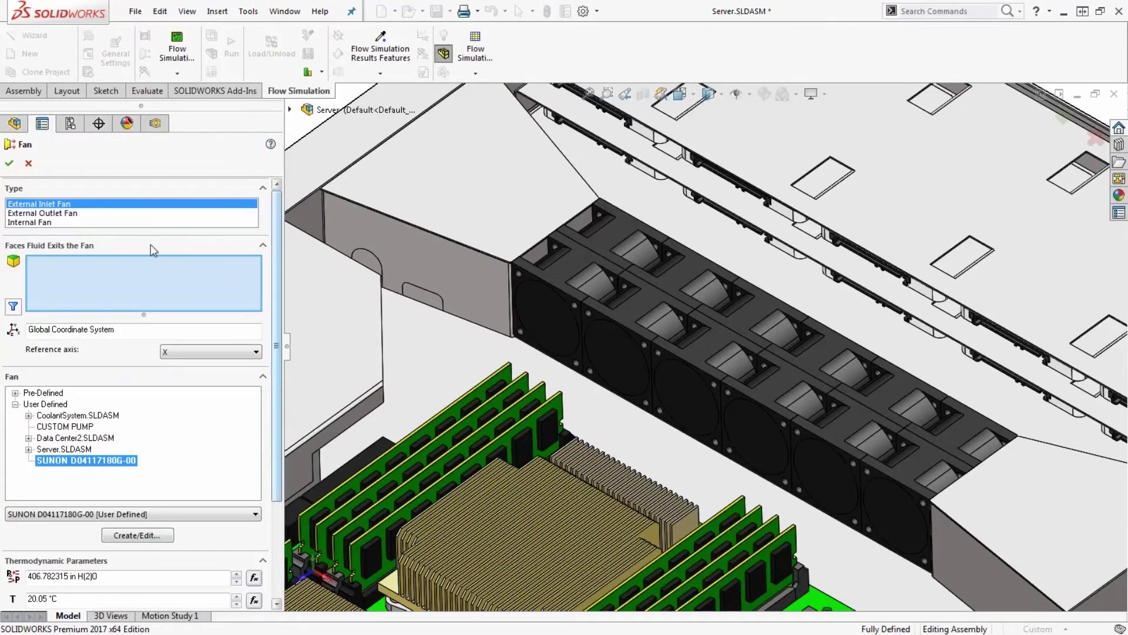
{"action": "left_click", "coordinate": [76, 222]}
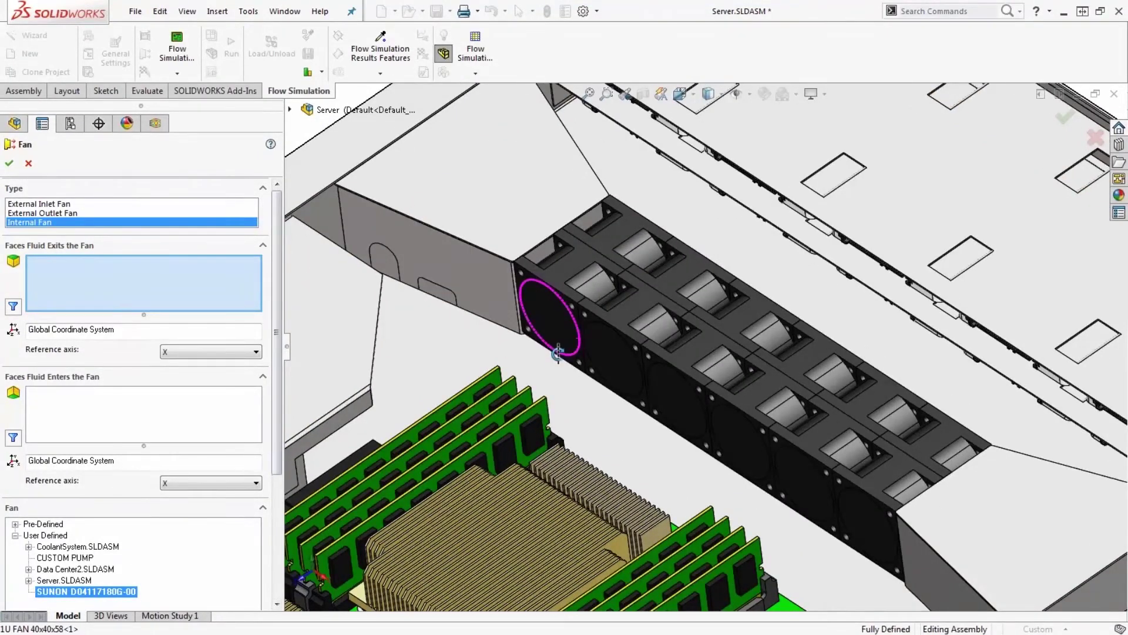
Assign the mainboard-facing circular face of the first 1U FAN 40x40x58 as the fluid exit and its opposite face as the entry, and create the fan.
{"action": "left_click", "coordinate": [558, 353]}
{"action": "left_click", "coordinate": [618, 347]}
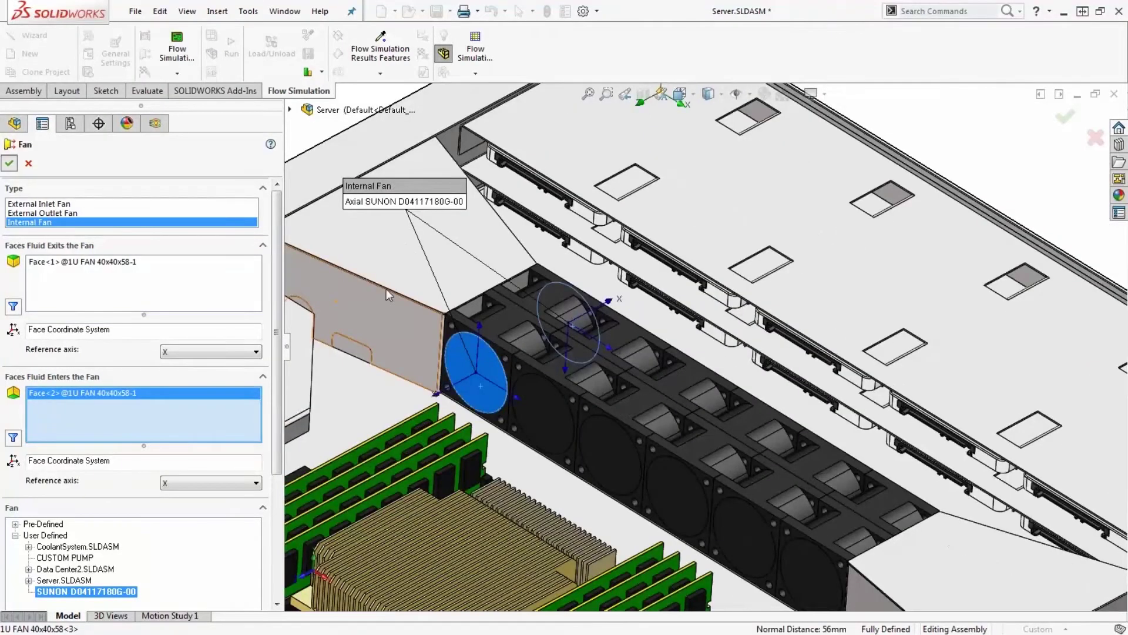
{"action": "key", "text": "Return"}
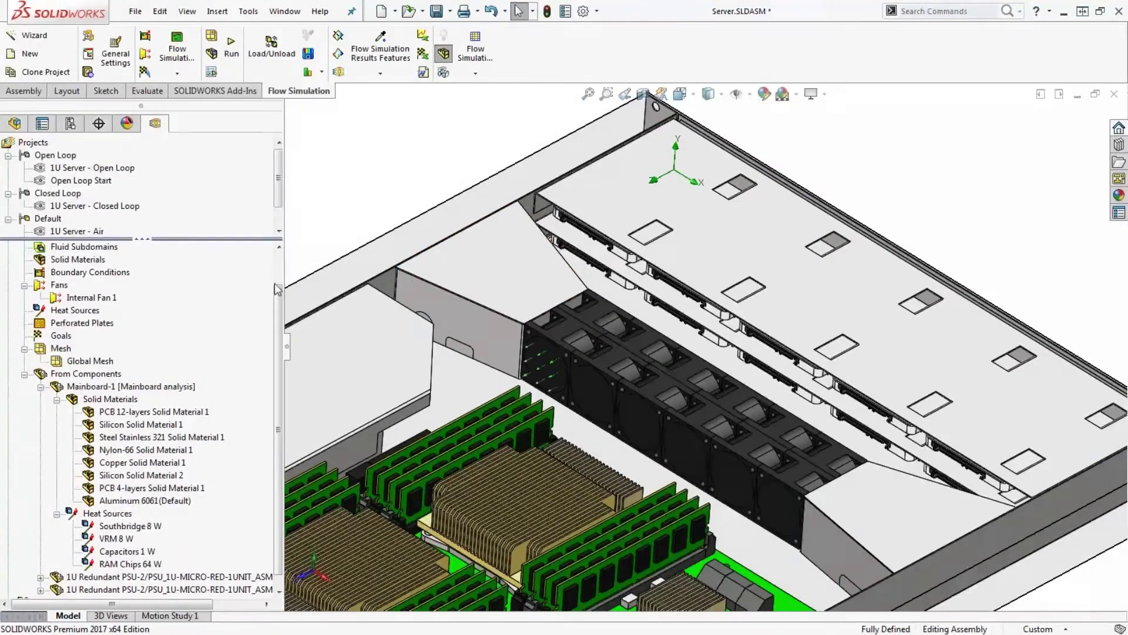
Copy Internal Fan 1 to the other five 1U FAN 40x40x58 component instances.
{"action": "right_click", "coordinate": [84, 300]}
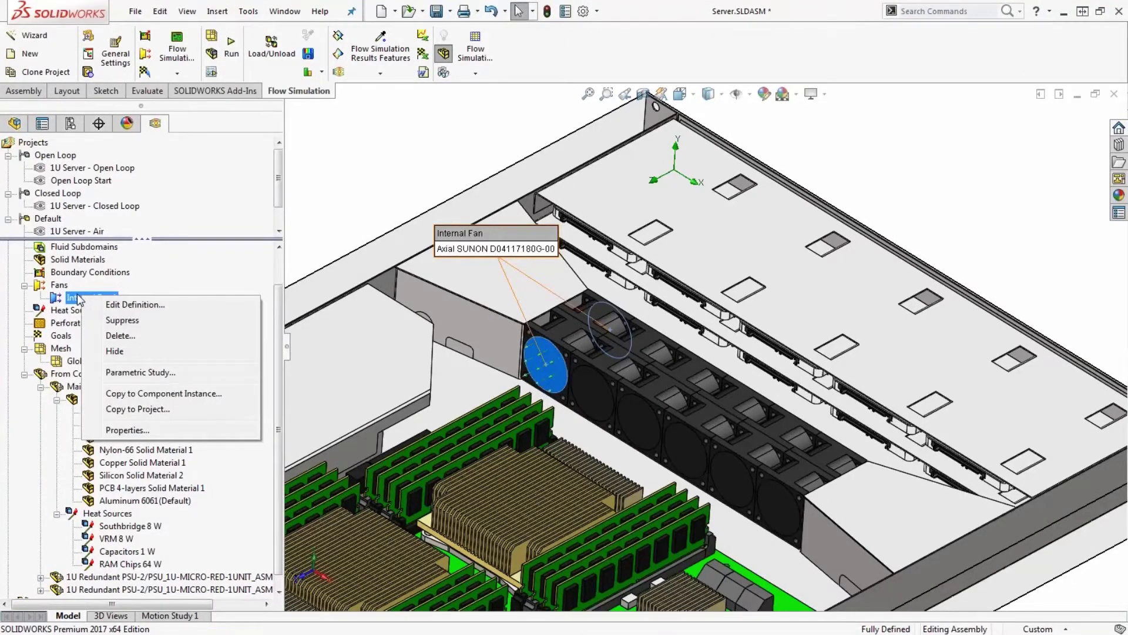
{"action": "left_click", "coordinate": [157, 398]}
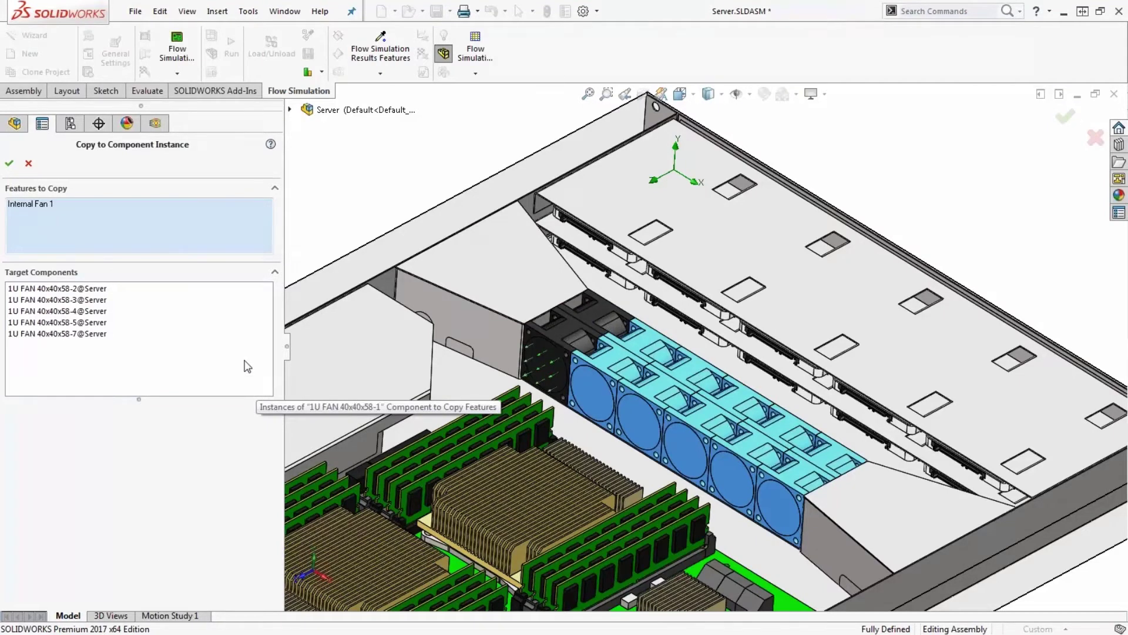
{"action": "left_click", "coordinate": [13, 167]}
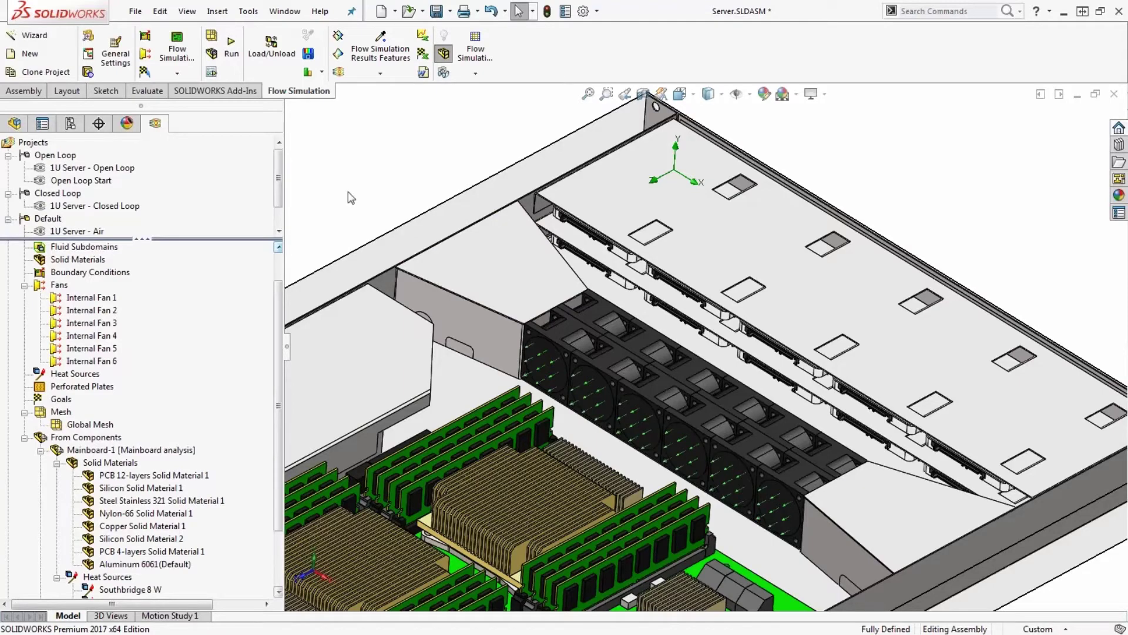
{"action": "middle_click_drag", "start_coordinate": [627, 347], "coordinate": [599, 340]}
{"action": "scroll", "coordinate": [699, 349], "scroll_direction": "down", "scroll_amount": 2}
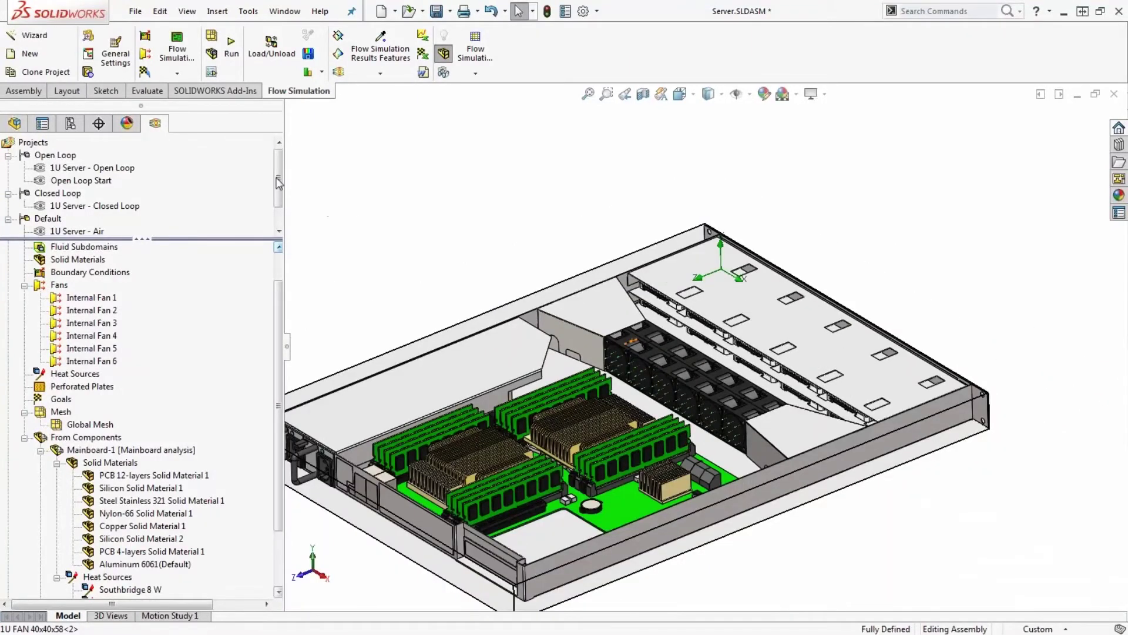
{"action": "scroll", "coordinate": [279, 191], "scroll_direction": "down", "scroll_amount": 1}
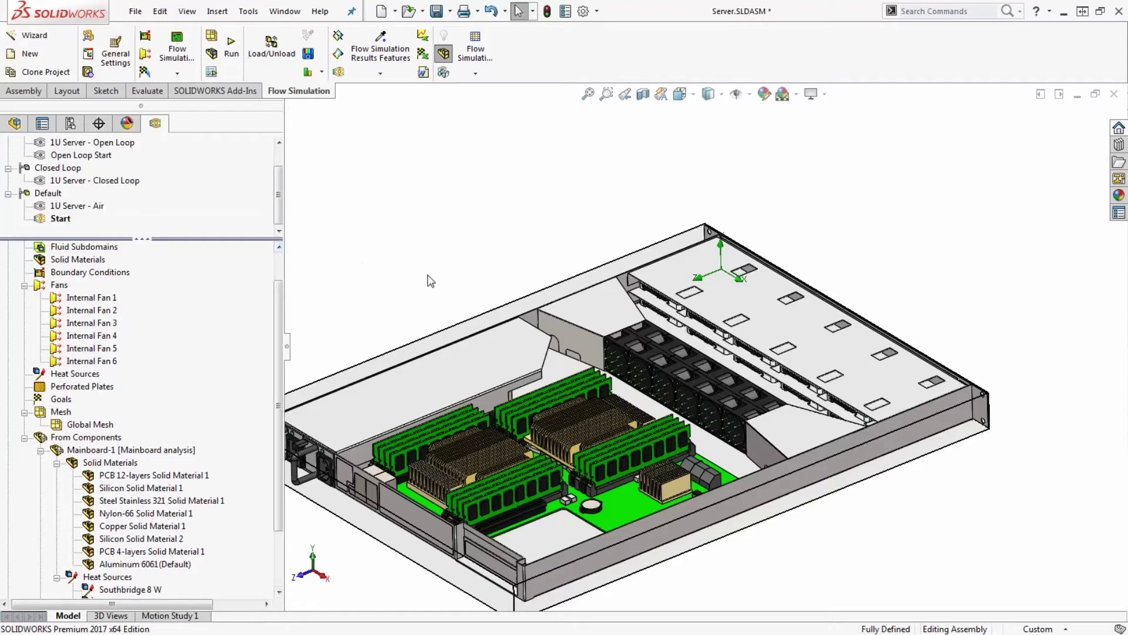
{"action": "middle_click_drag", "start_coordinate": [418, 303], "coordinate": [415, 279]}
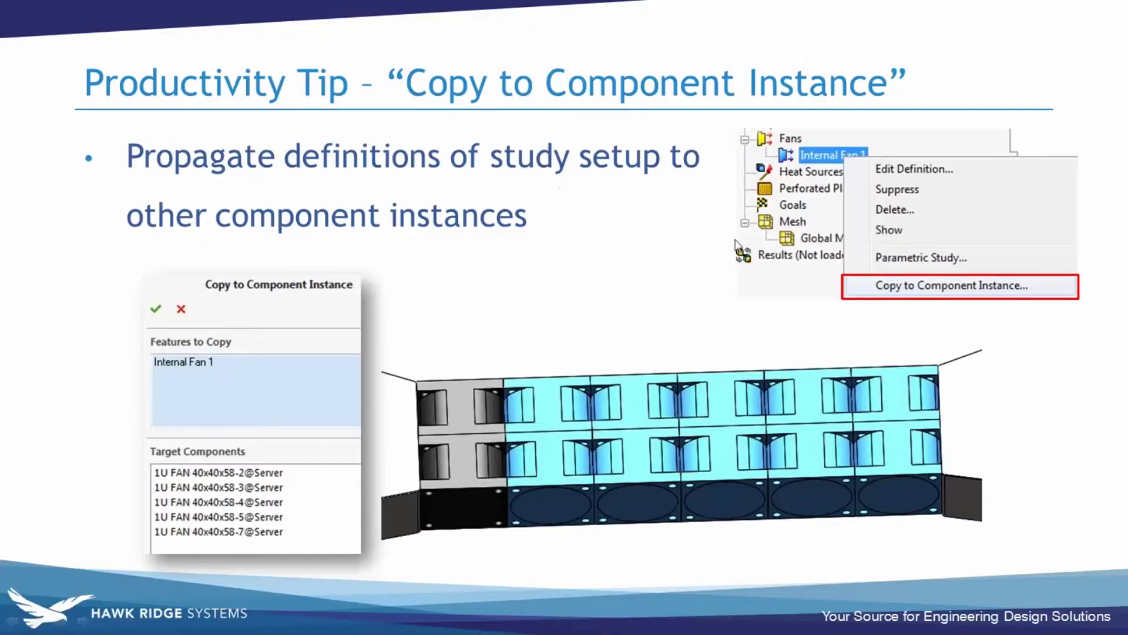
{"action": "left_click", "coordinate": [735, 246]}
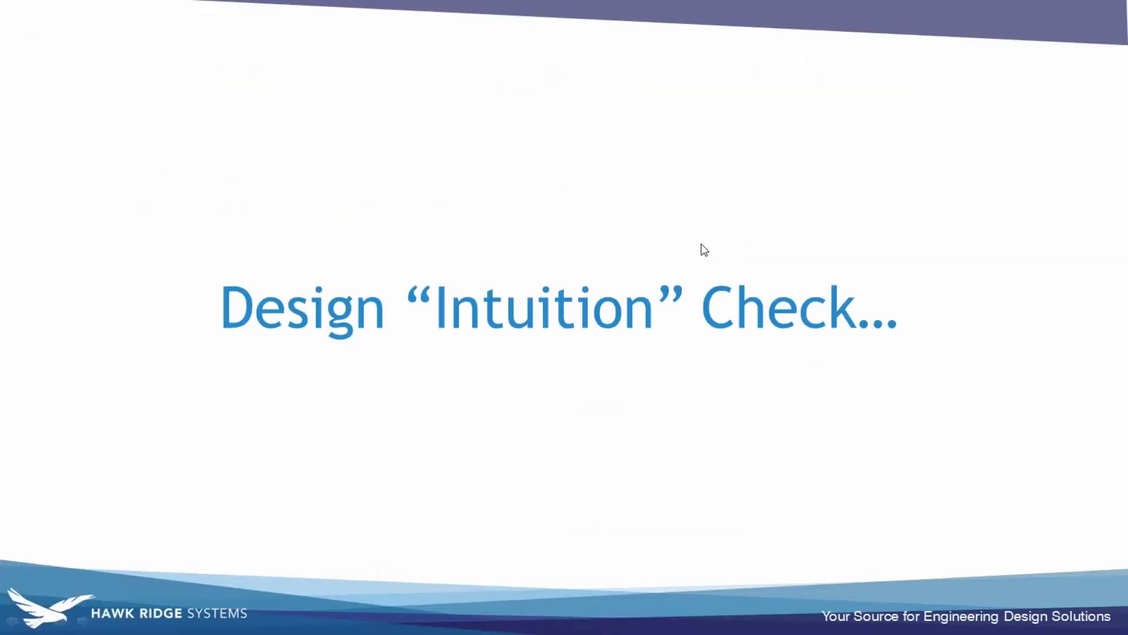
{"action": "left_click", "coordinate": [624, 234]}
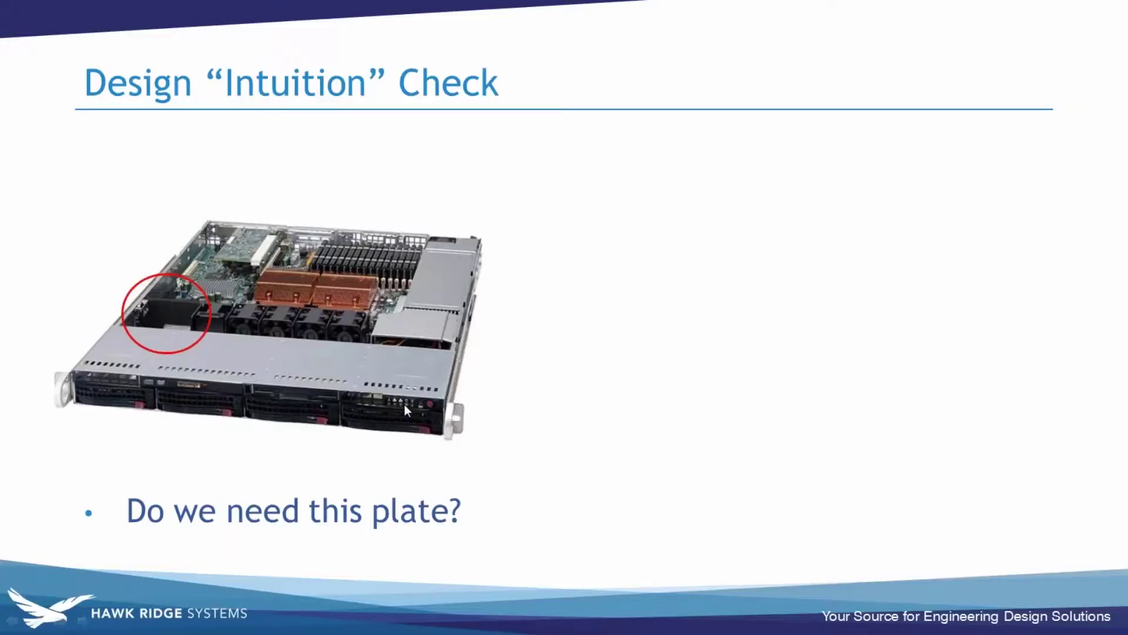
{"action": "left_click", "coordinate": [519, 325]}
{"action": "key", "text": "Left"}
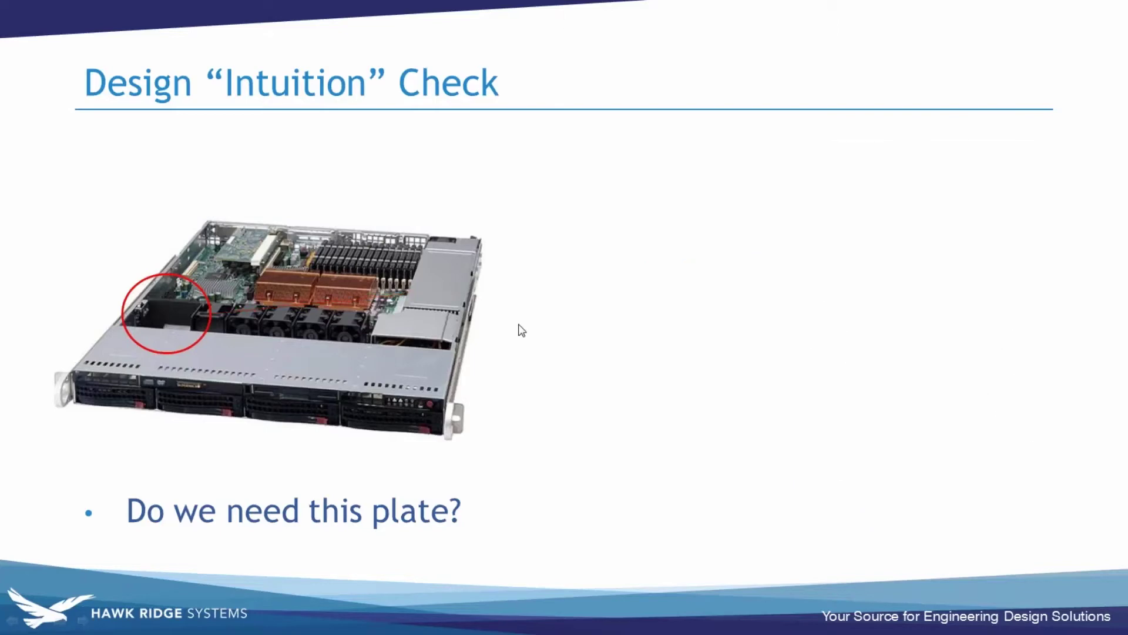
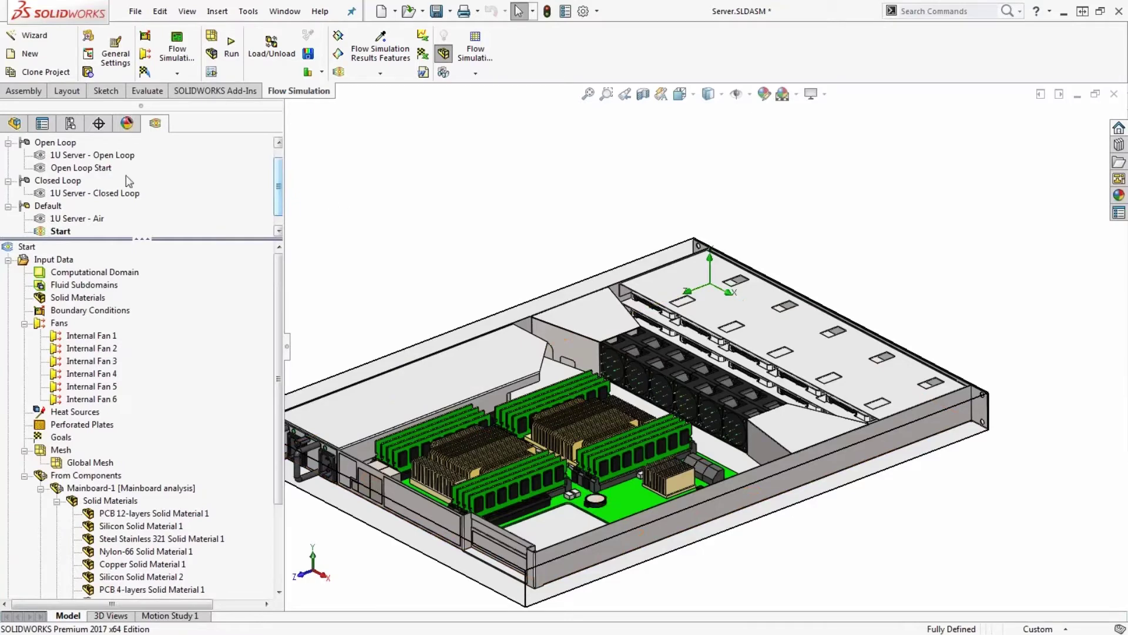
Activate the Open Loop Start project and open the front waterblock's subassembly from the Server assembly.
{"action": "double_click", "coordinate": [82, 168]}
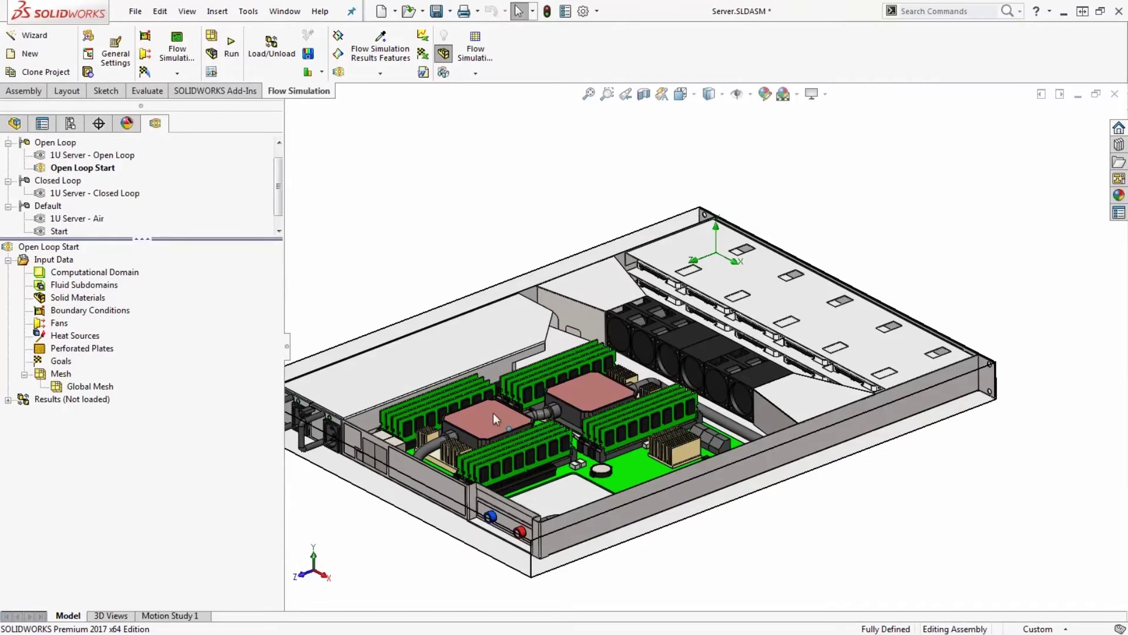
{"action": "middle_click_drag", "start_coordinate": [492, 413], "coordinate": [483, 408]}
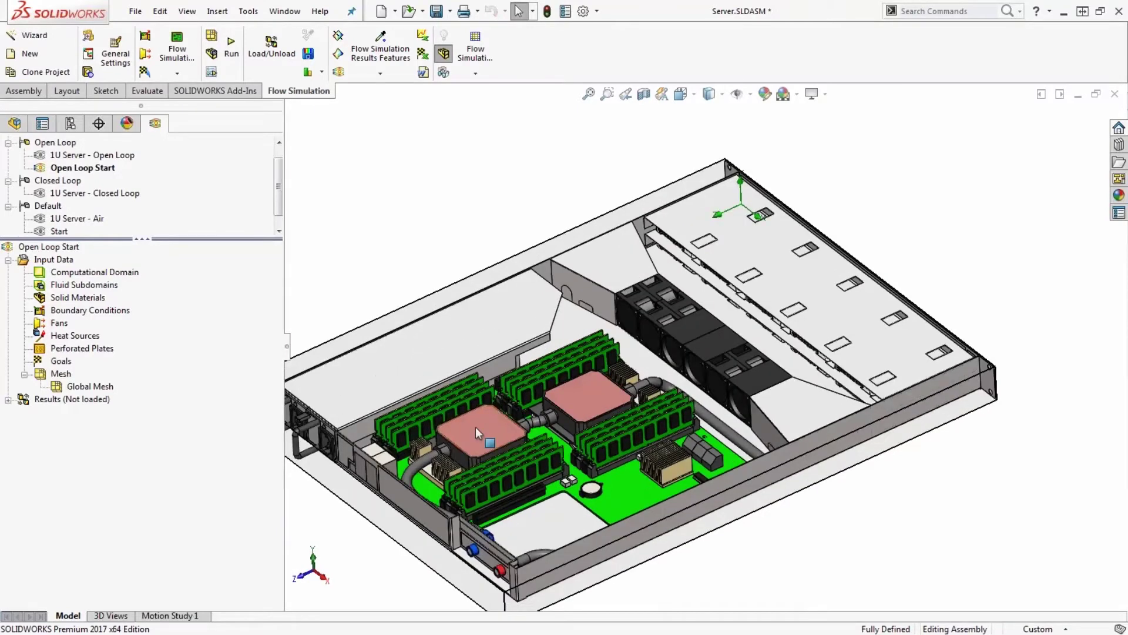
{"action": "left_click", "coordinate": [475, 427]}
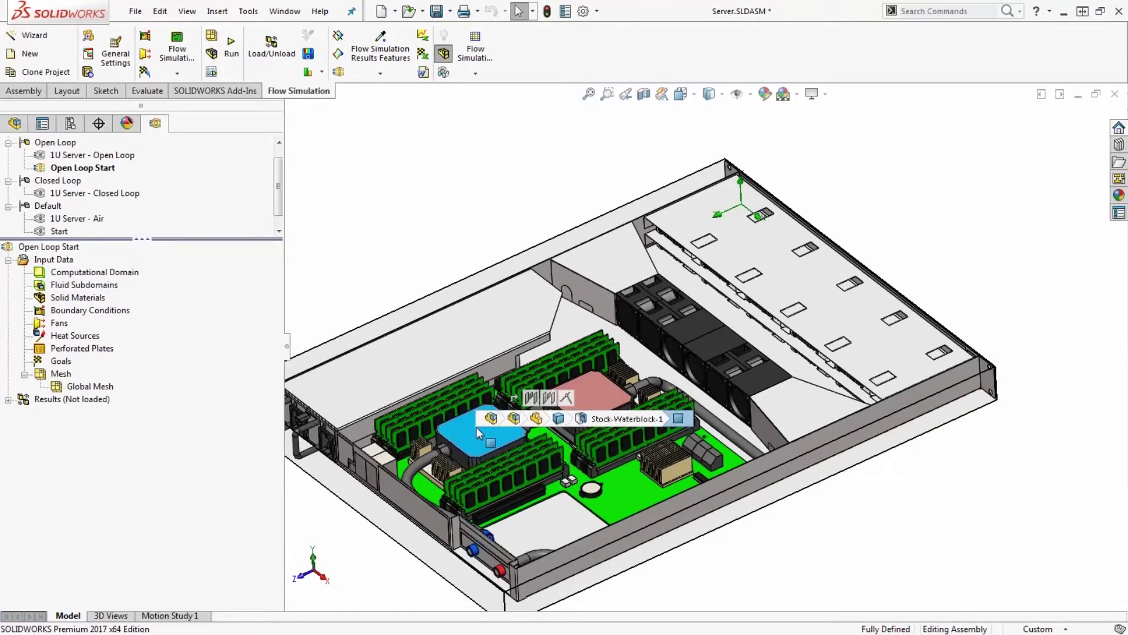
{"action": "left_click", "coordinate": [514, 418]}
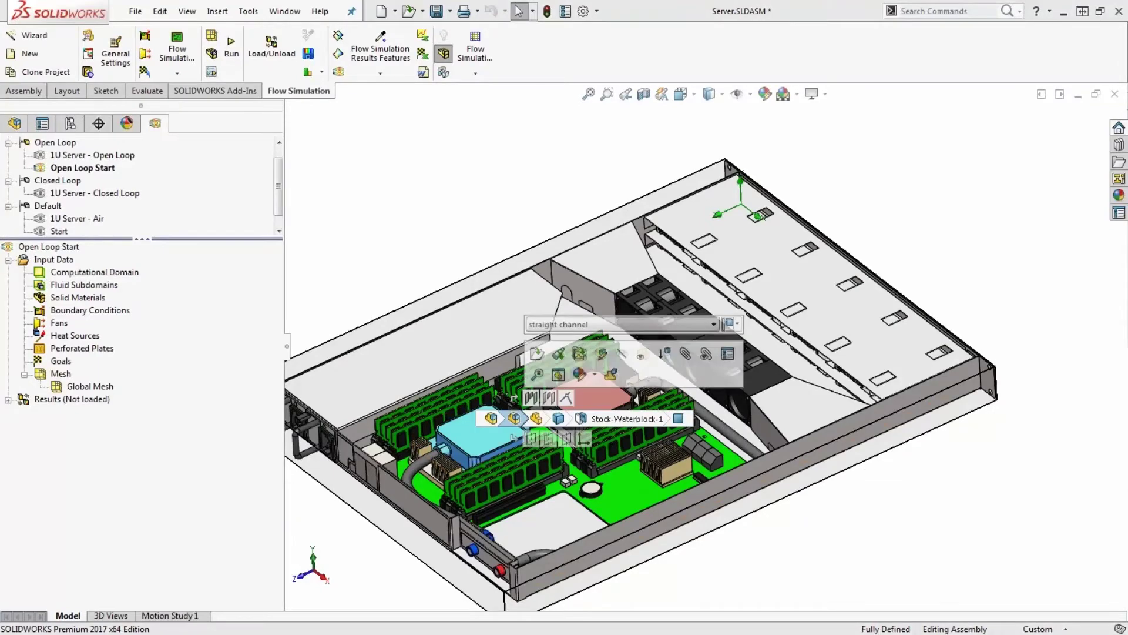
{"action": "left_click", "coordinate": [537, 354]}
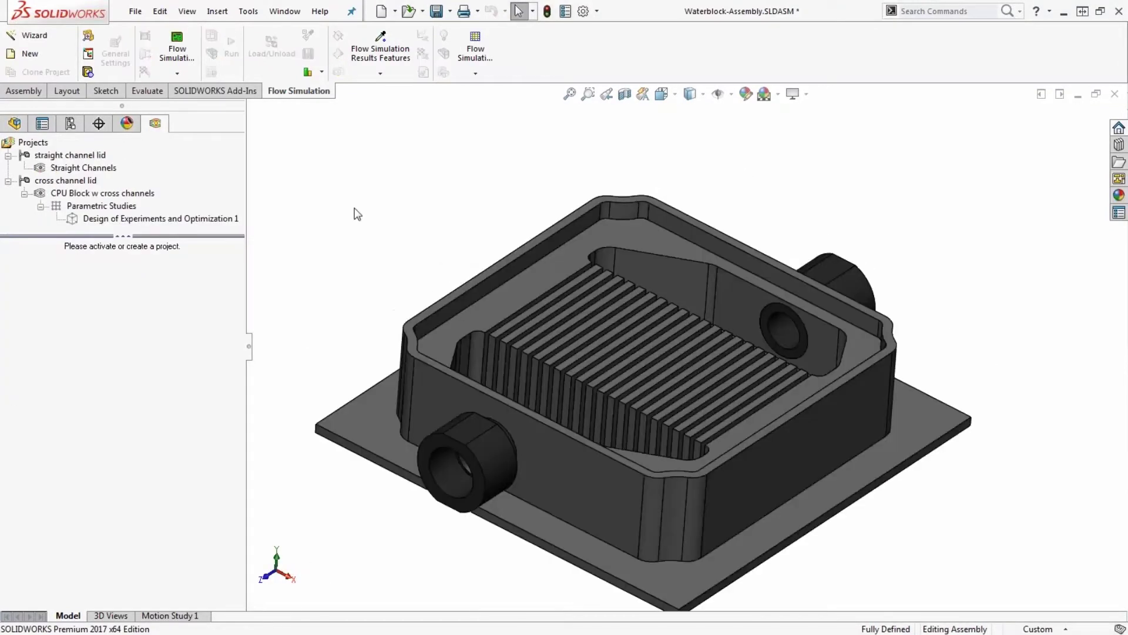
Hide the lid of the waterblock assembly and activate the Straight Channels project.
{"action": "middle_click_drag", "start_coordinate": [782, 382], "coordinate": [689, 311]}
{"action": "middle_click_drag", "start_coordinate": [594, 250], "coordinate": [647, 303]}
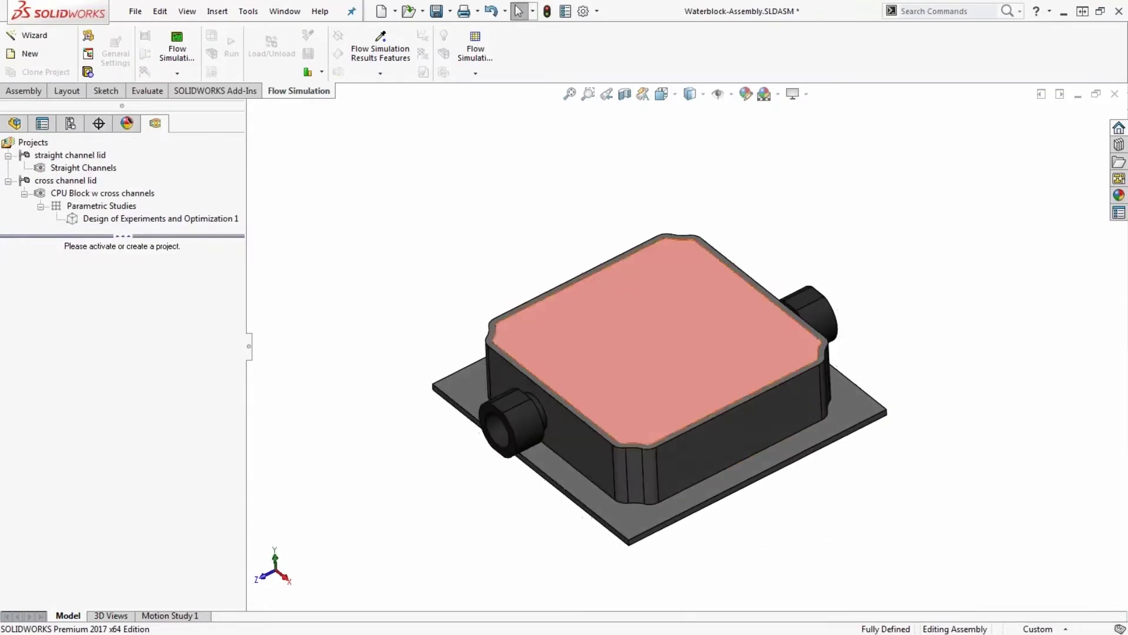
{"action": "key", "text": "Tab"}
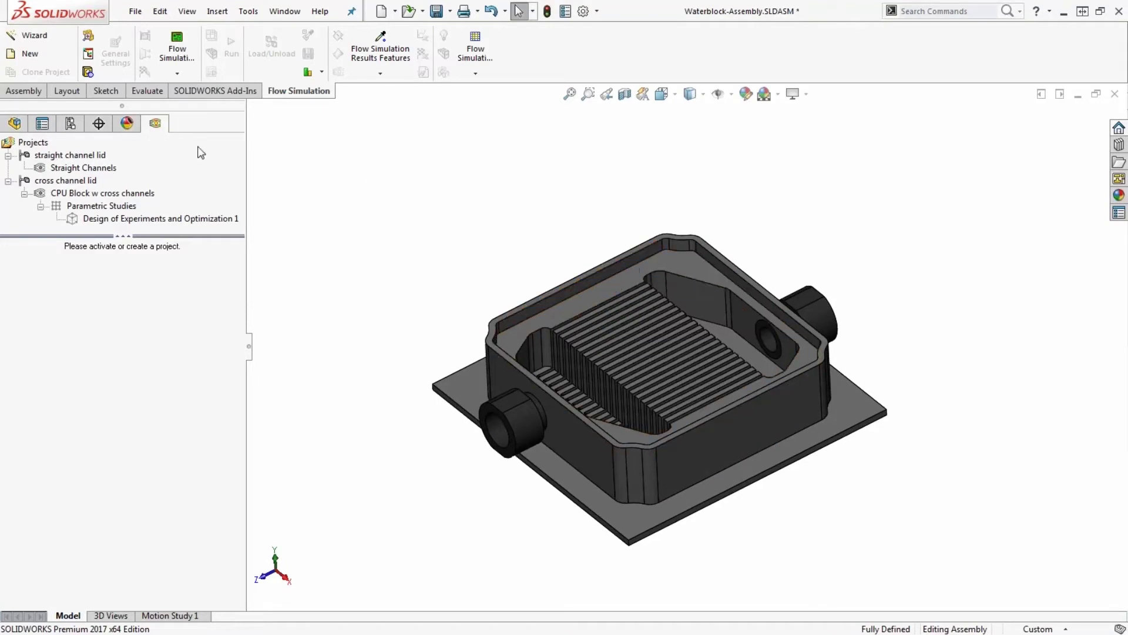
{"action": "double_click", "coordinate": [97, 168]}
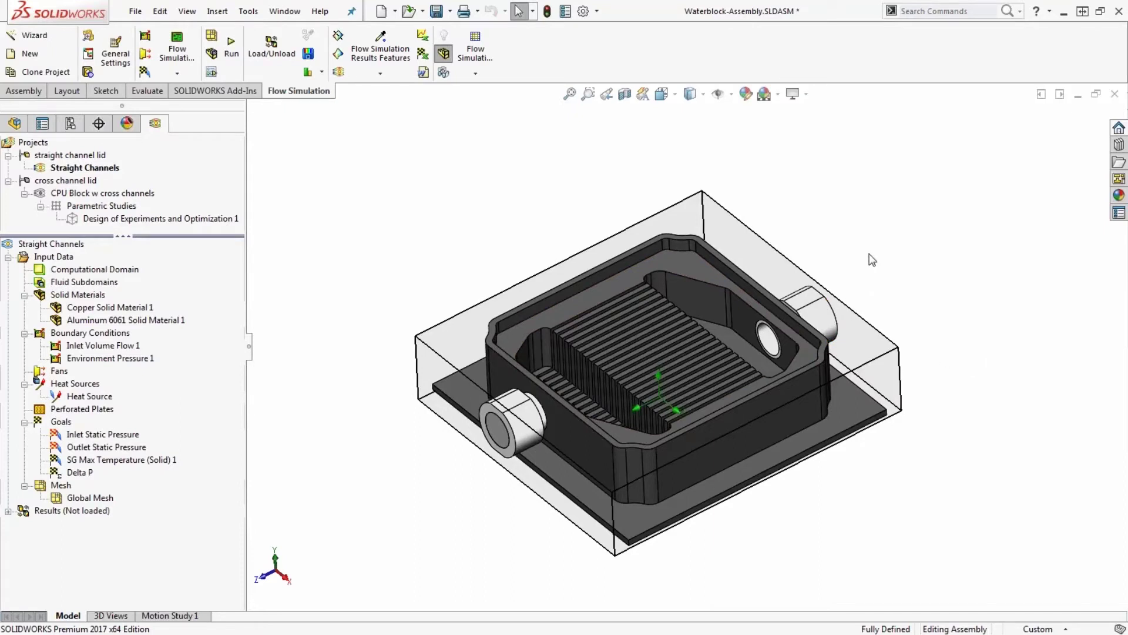
Start a new Flow Simulation project with the Wizard, named start, in the current straight channel lid configuration.
{"action": "scroll", "coordinate": [924, 270], "scroll_direction": "down", "scroll_amount": 2}
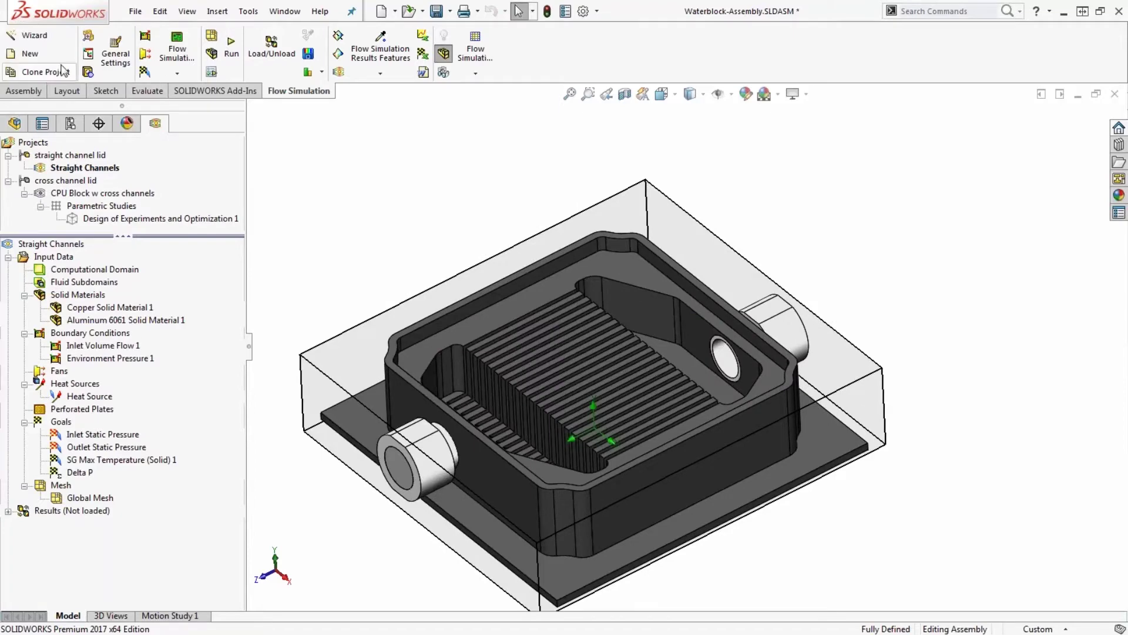
{"action": "left_click", "coordinate": [32, 36]}
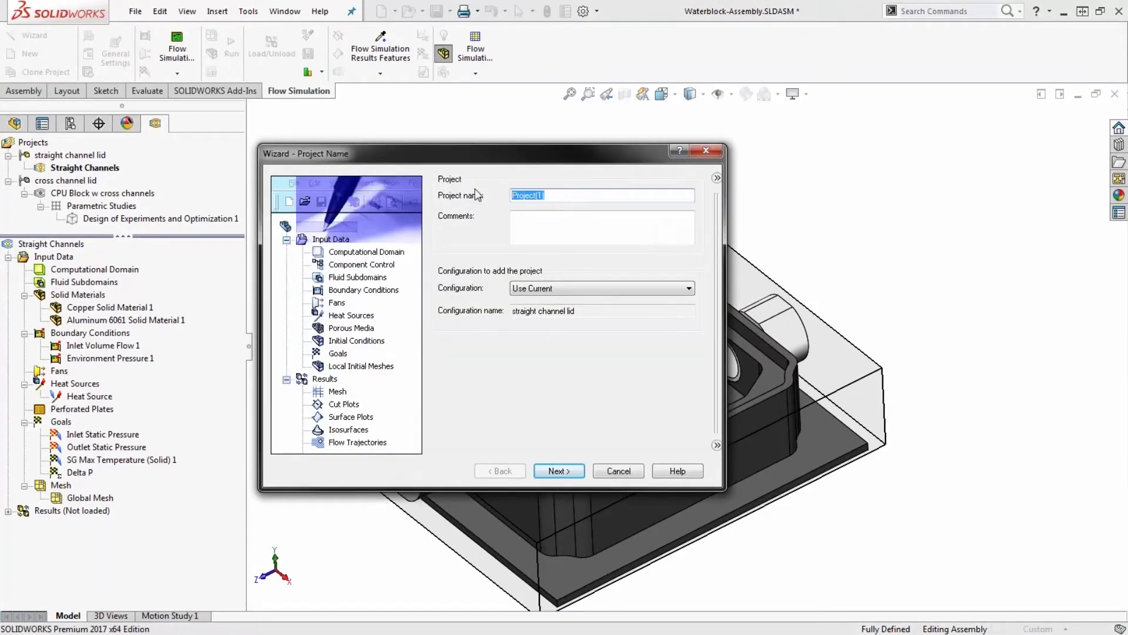
{"action": "type", "text": "start"}
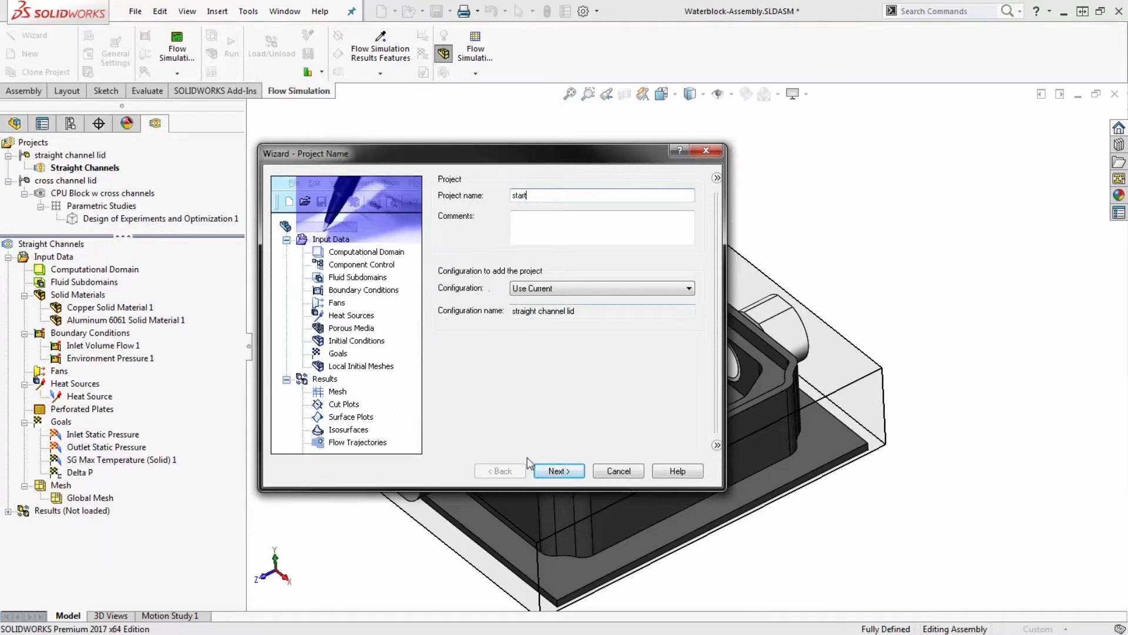
{"action": "left_click", "coordinate": [556, 472]}
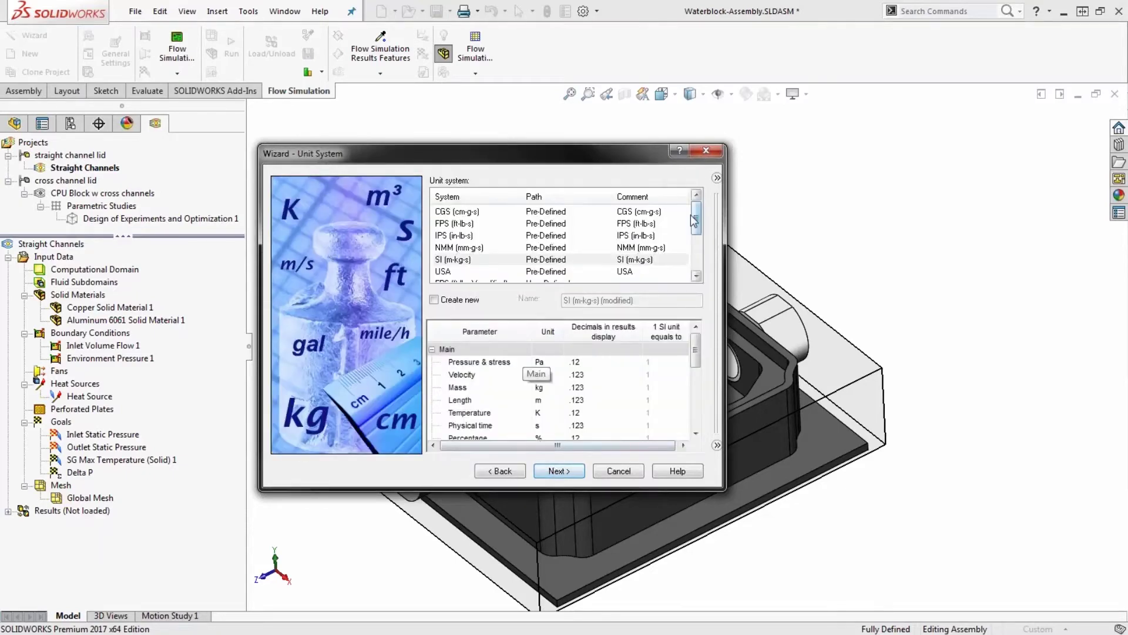
Choose the user-defined FPS GPM unit system for the new project and continue to the analysis type settings.
{"action": "left_click_drag", "start_coordinate": [697, 223], "coordinate": [697, 252]}
{"action": "left_click", "coordinate": [568, 247]}
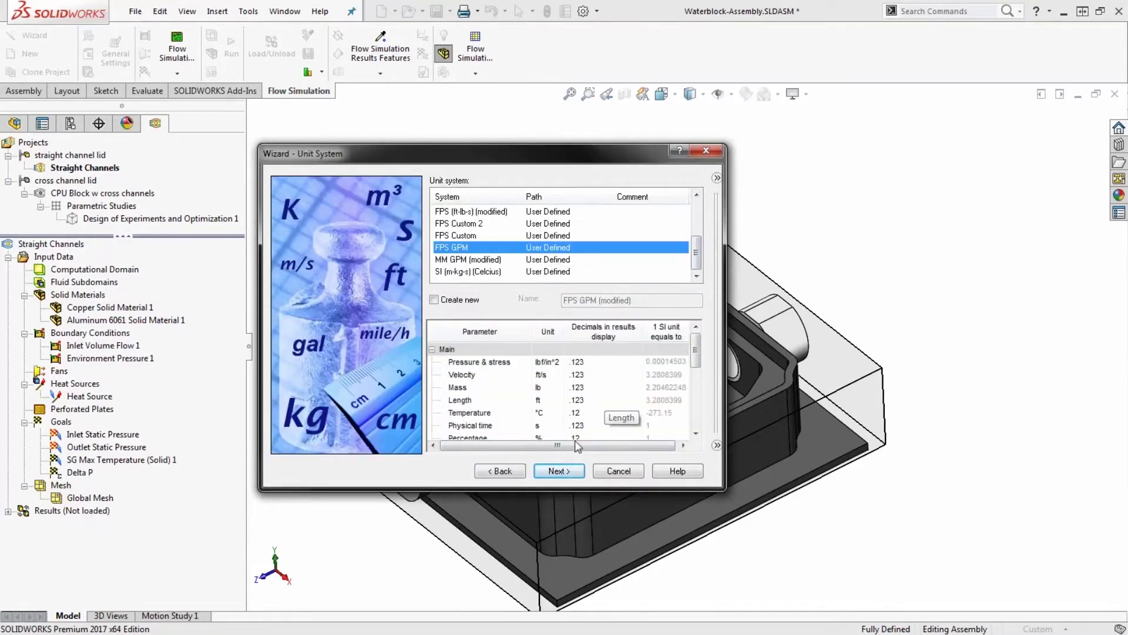
{"action": "left_click", "coordinate": [558, 472]}
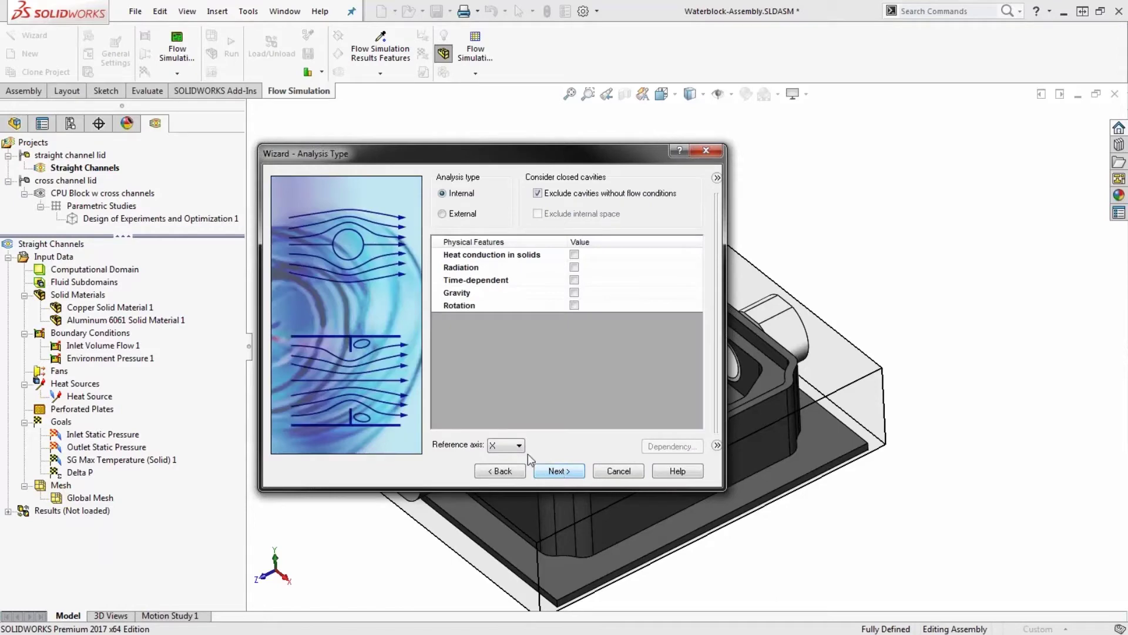
Keep the analysis internal, enable heat conduction in solids and gravity, and continue to the default fluid settings.
{"action": "left_click_drag", "start_coordinate": [478, 161], "coordinate": [334, 105]}
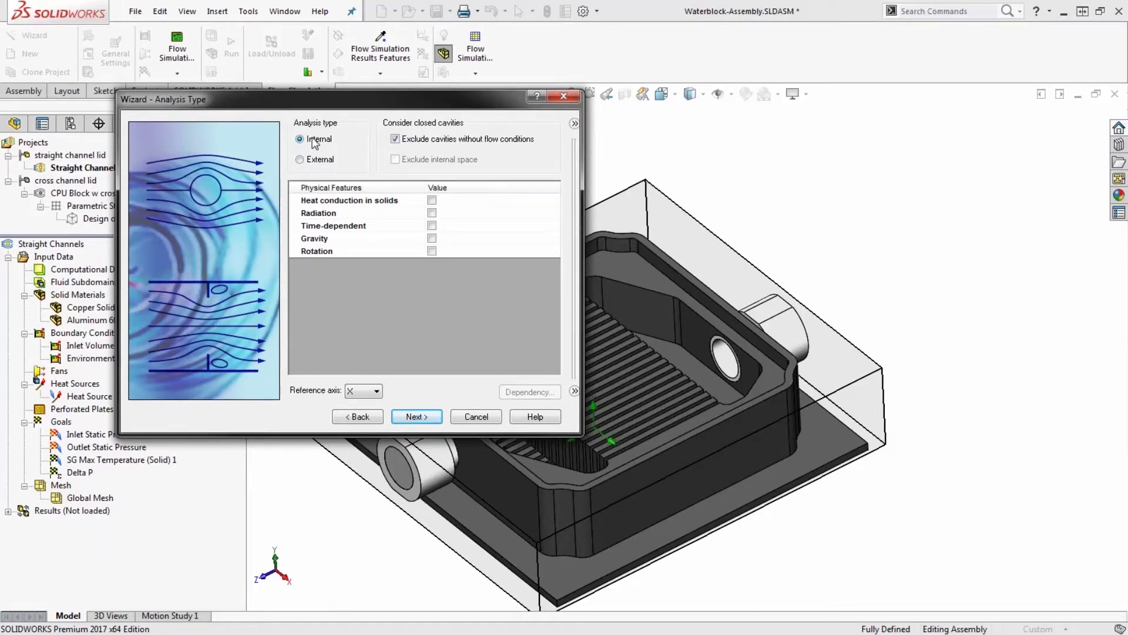
{"action": "left_click", "coordinate": [432, 201]}
{"action": "left_click", "coordinate": [433, 251]}
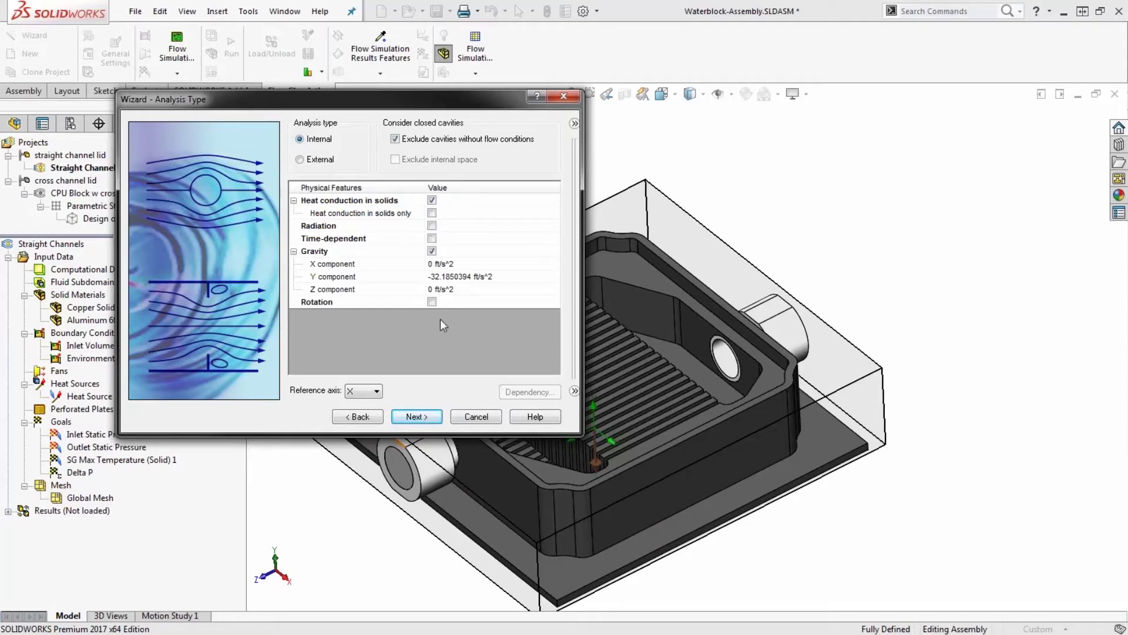
{"action": "left_click", "coordinate": [425, 417]}
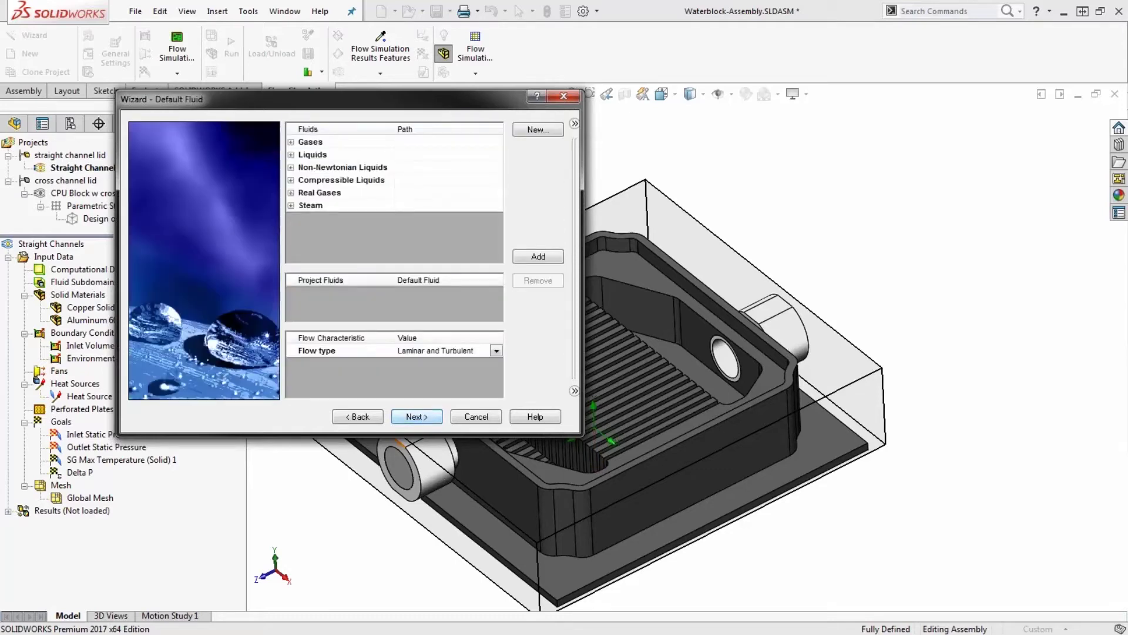
Add the pre-defined liquid Water as the project's default fluid and continue to the default solid settings.
{"action": "left_click", "coordinate": [291, 155]}
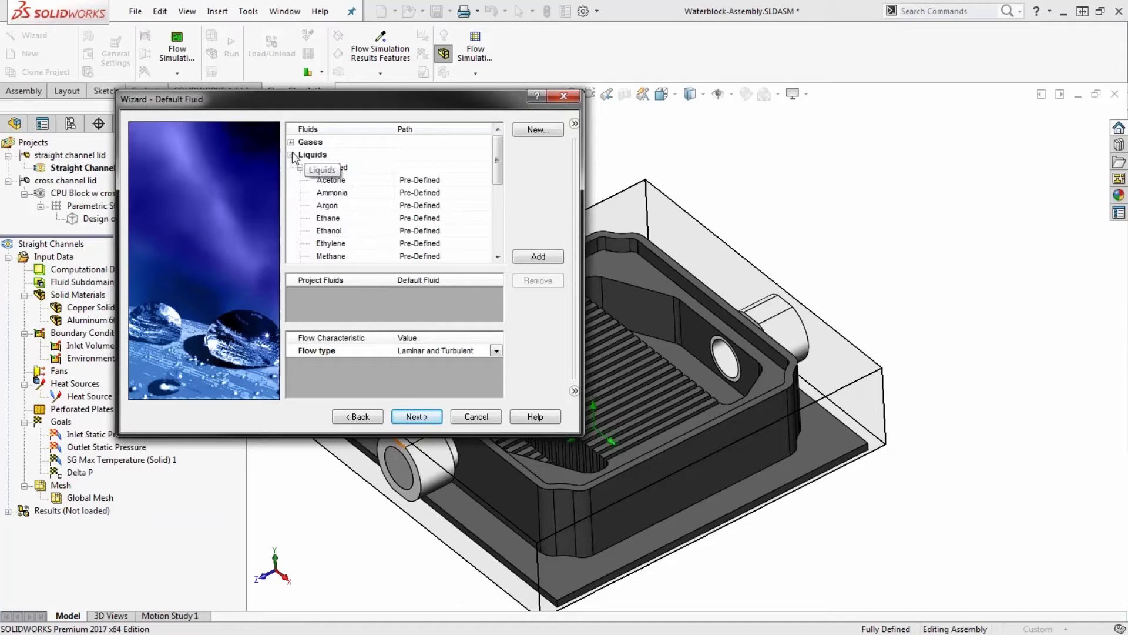
{"action": "scroll", "coordinate": [382, 218], "scroll_direction": "down", "scroll_amount": 3}
{"action": "left_click", "coordinate": [374, 217]}
{"action": "double_click", "coordinate": [361, 224]}
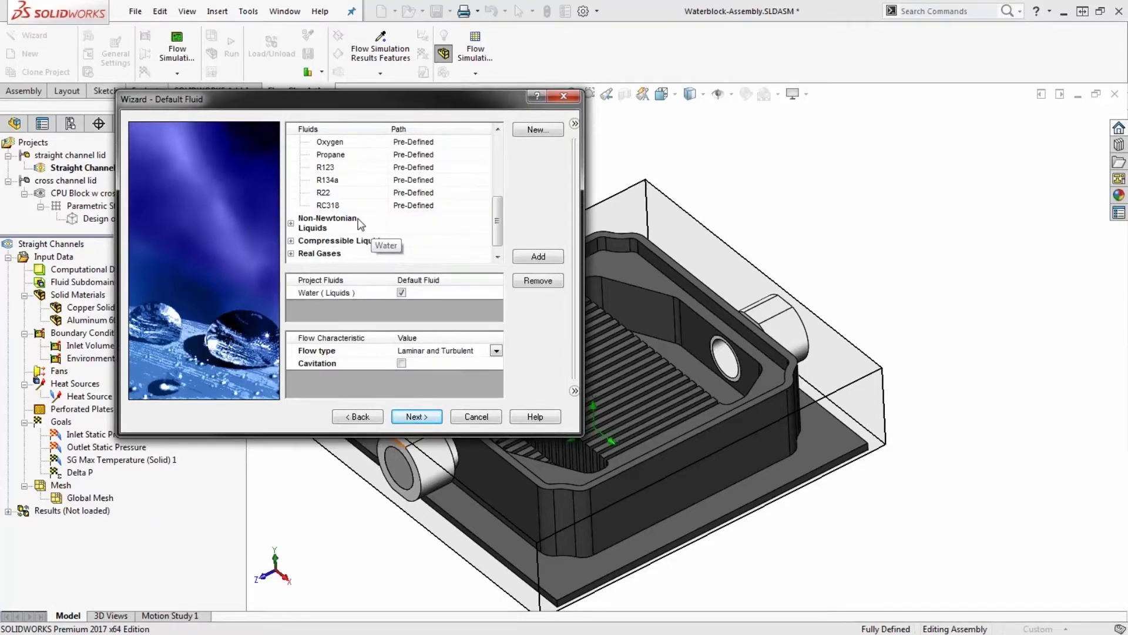
{"action": "left_click", "coordinate": [416, 417]}
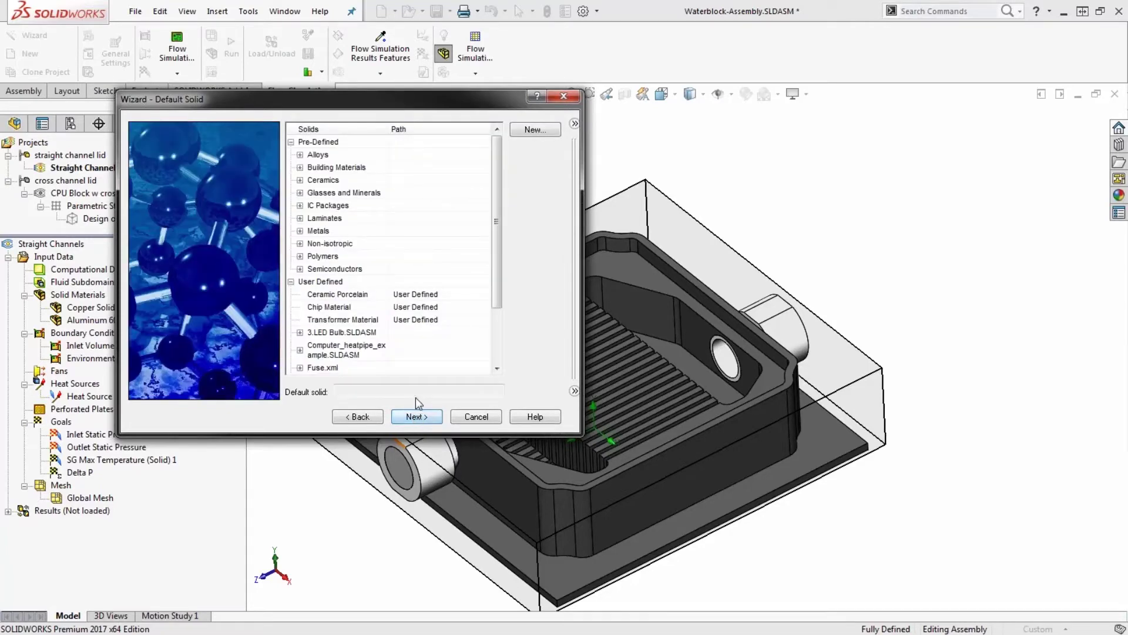
Choose the alloy Aluminum 6061 as the default solid and finish the Wizard with the default wall and initial conditions.
{"action": "left_click", "coordinate": [299, 154]}
{"action": "left_click", "coordinate": [362, 207]}
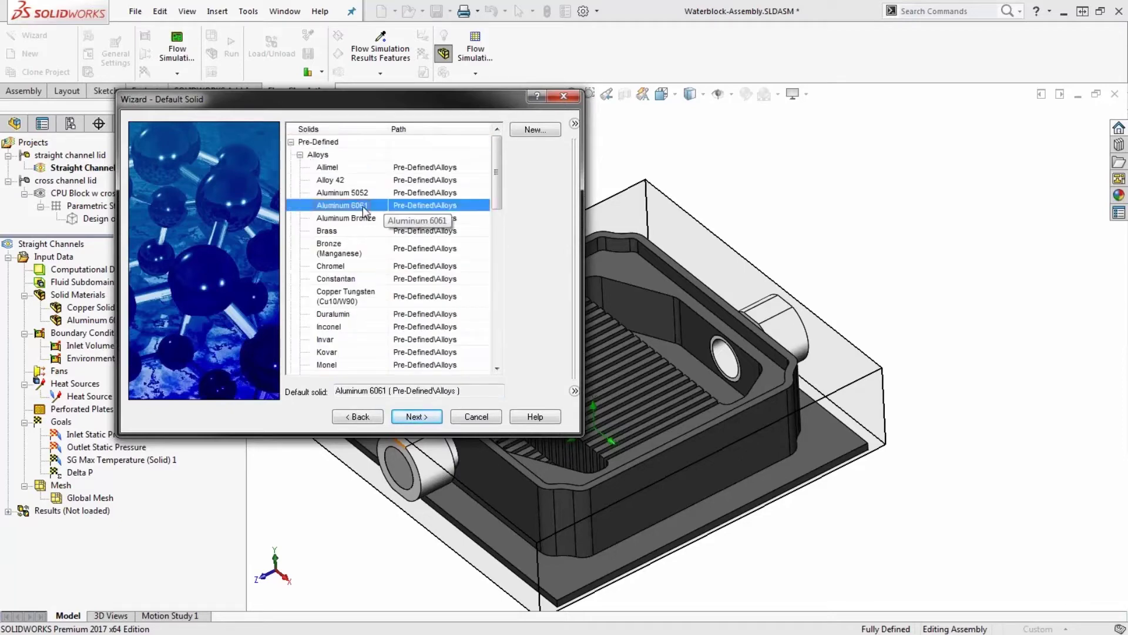
{"action": "left_click", "coordinate": [417, 418]}
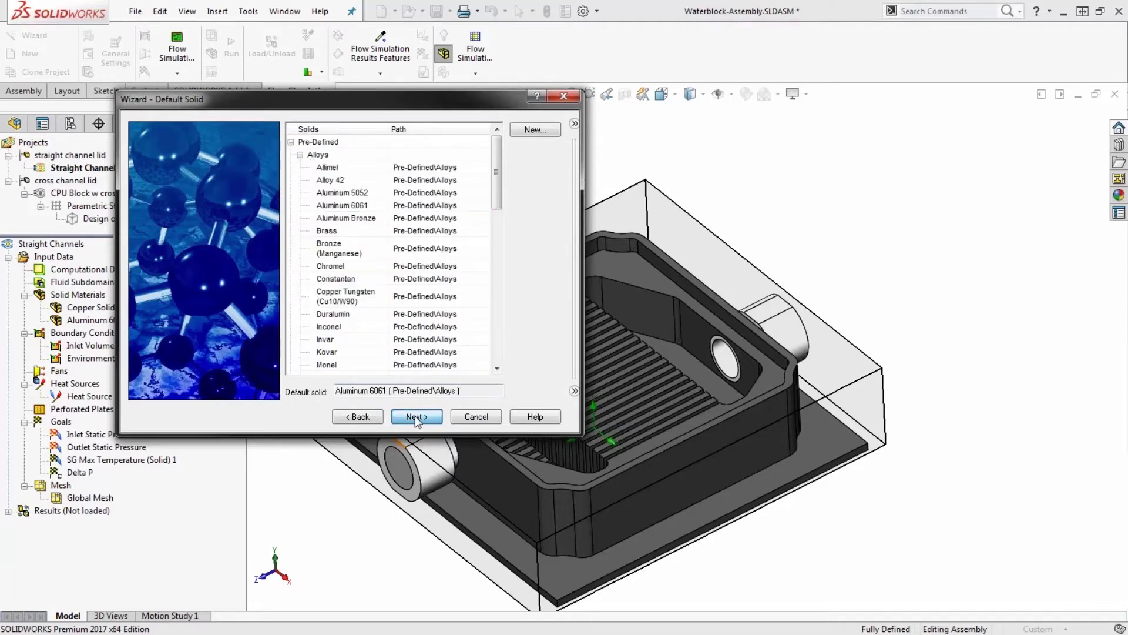
{"action": "left_click", "coordinate": [417, 418]}
{"action": "left_click", "coordinate": [419, 418]}
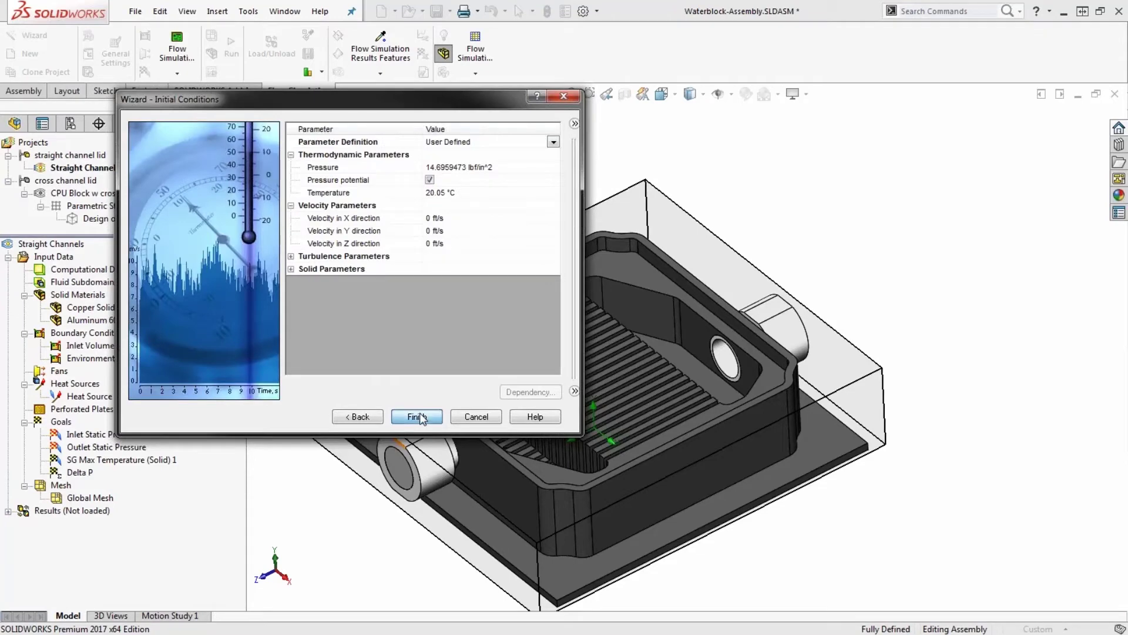
{"action": "left_click", "coordinate": [418, 417]}
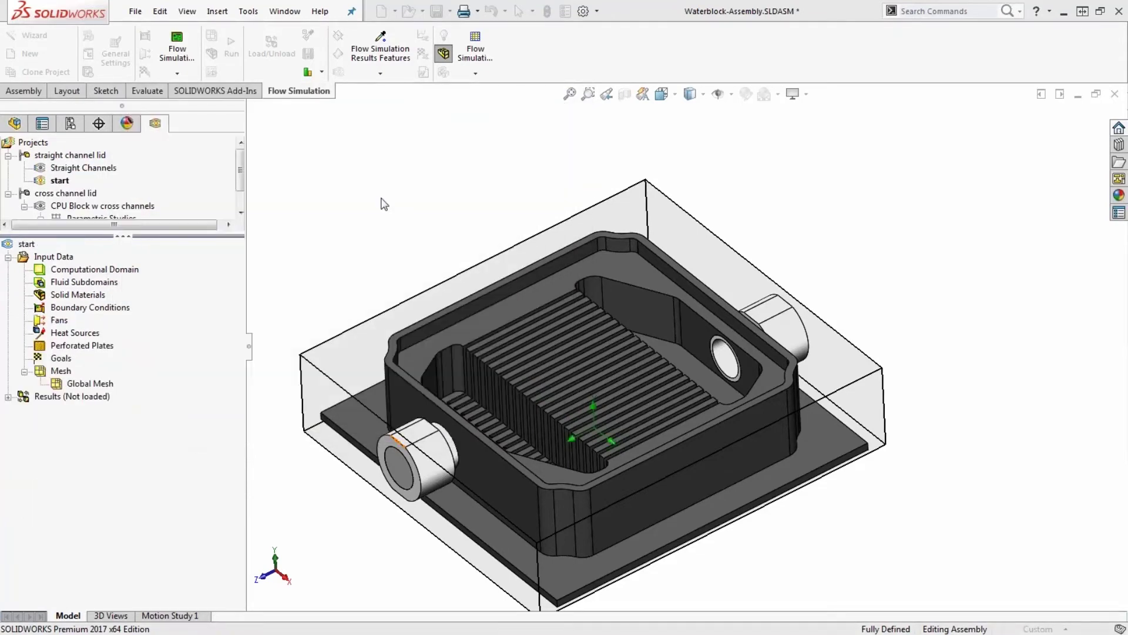
Show the waterblock's cap and hide it again to examine the internal channels and fittings.
{"action": "middle_click_drag", "start_coordinate": [399, 292], "coordinate": [376, 251]}
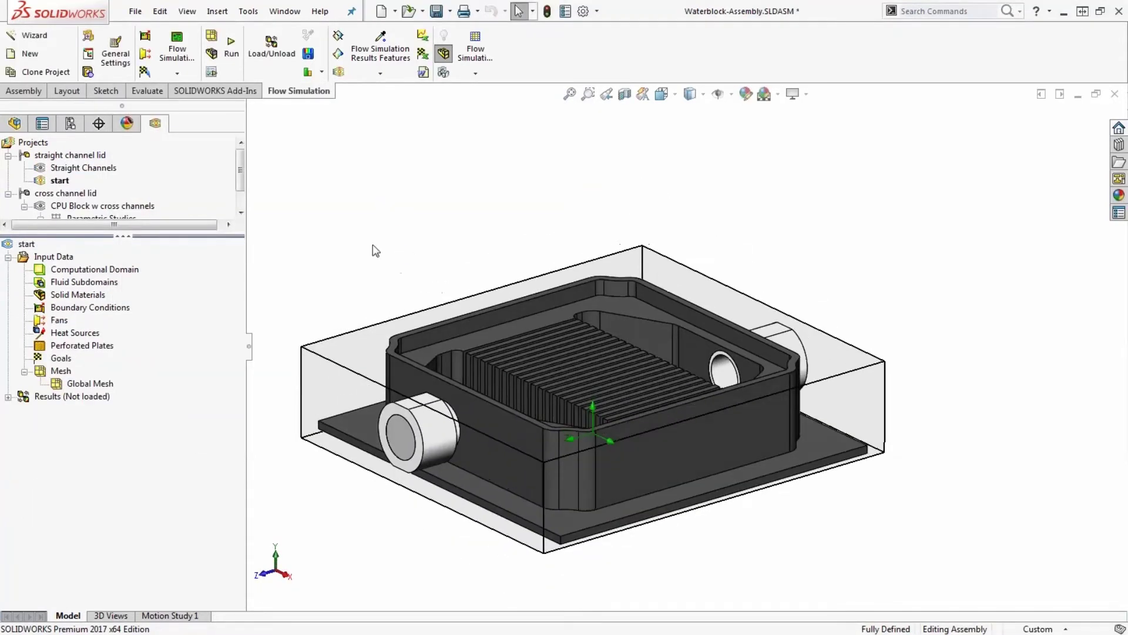
{"action": "left_click", "coordinate": [536, 310]}
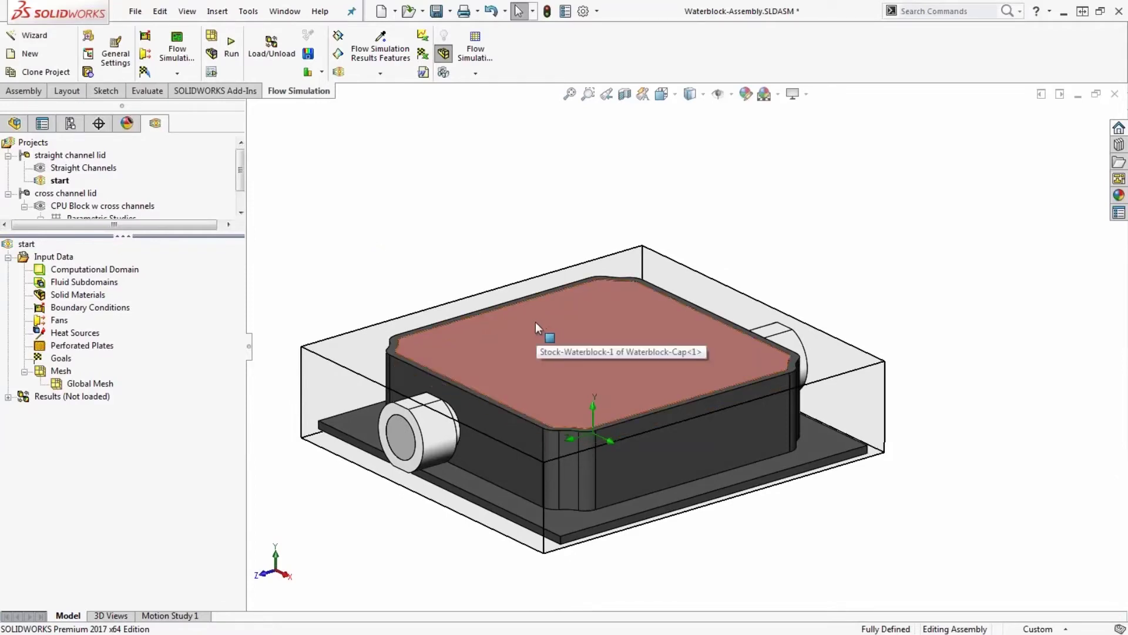
{"action": "key", "text": "Tab"}
{"action": "middle_click_drag", "start_coordinate": [456, 241], "coordinate": [444, 283]}
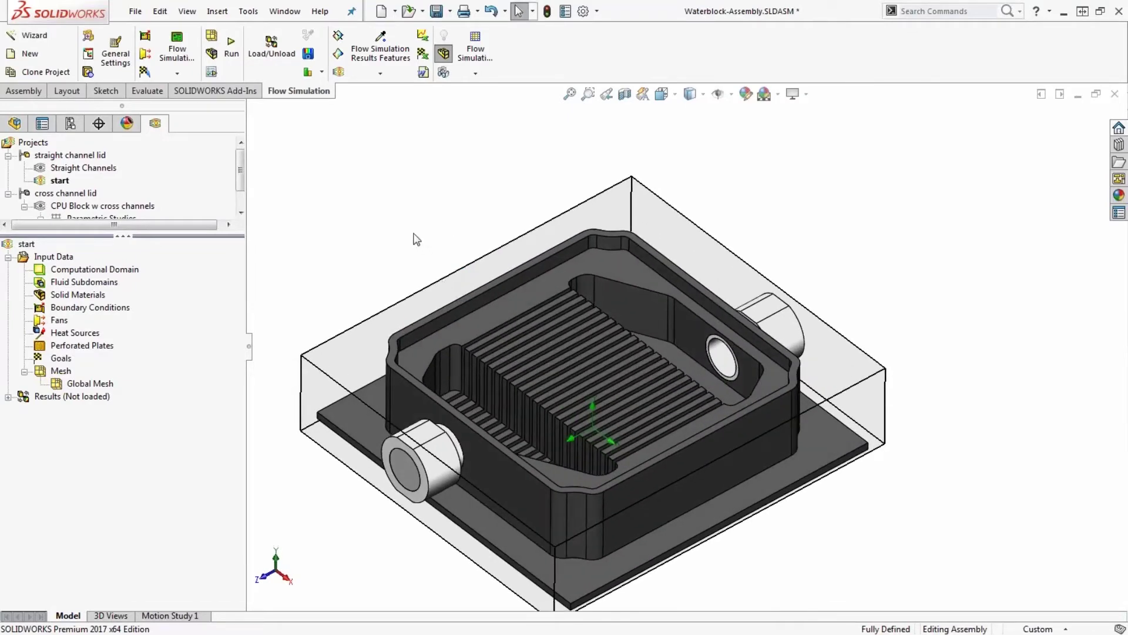
{"action": "middle_click_drag", "start_coordinate": [416, 239], "coordinate": [439, 268]}
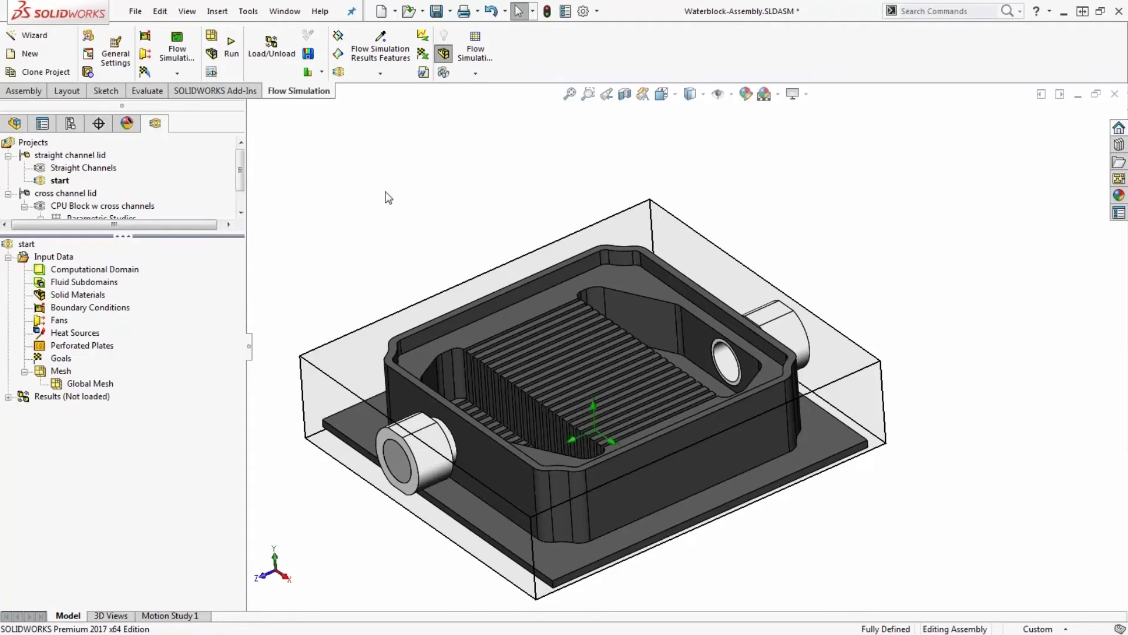
{"action": "middle_click_drag", "start_coordinate": [389, 197], "coordinate": [390, 202]}
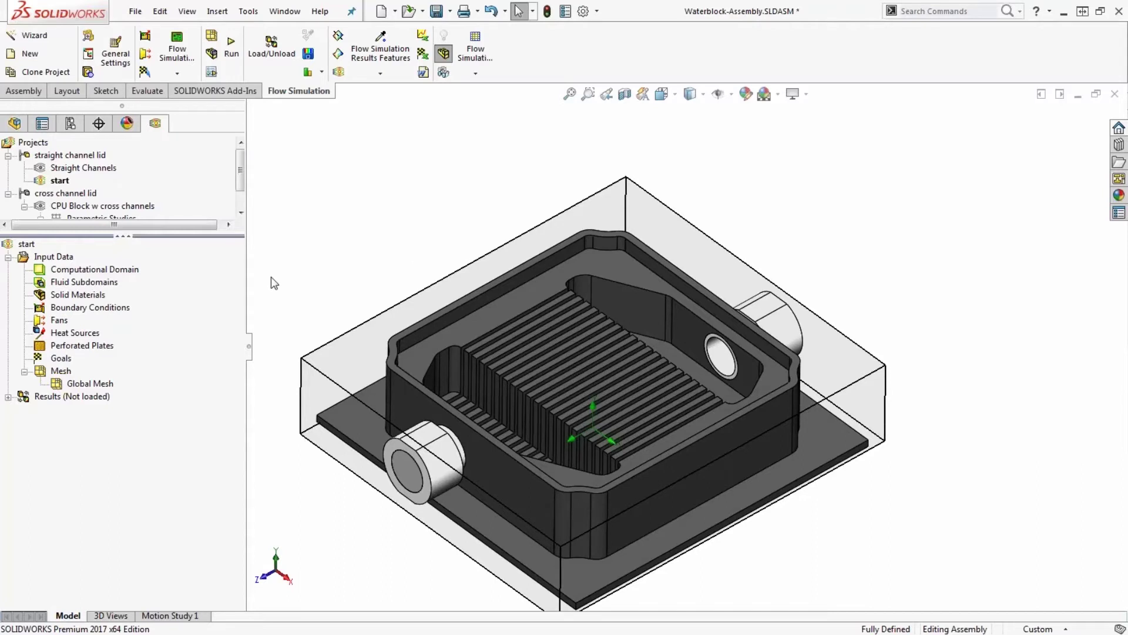
Add an inlet volume flow boundary condition of 1 gal (US)/min on the inner face closing the front coolant fitting.
{"action": "right_click", "coordinate": [78, 310]}
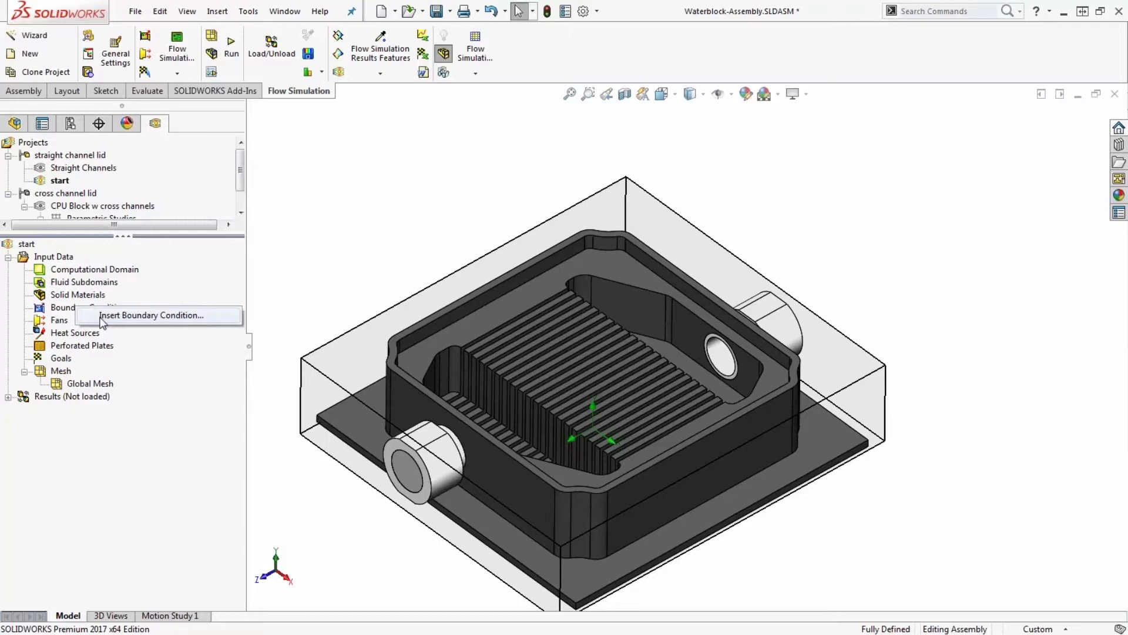
{"action": "left_click", "coordinate": [101, 316]}
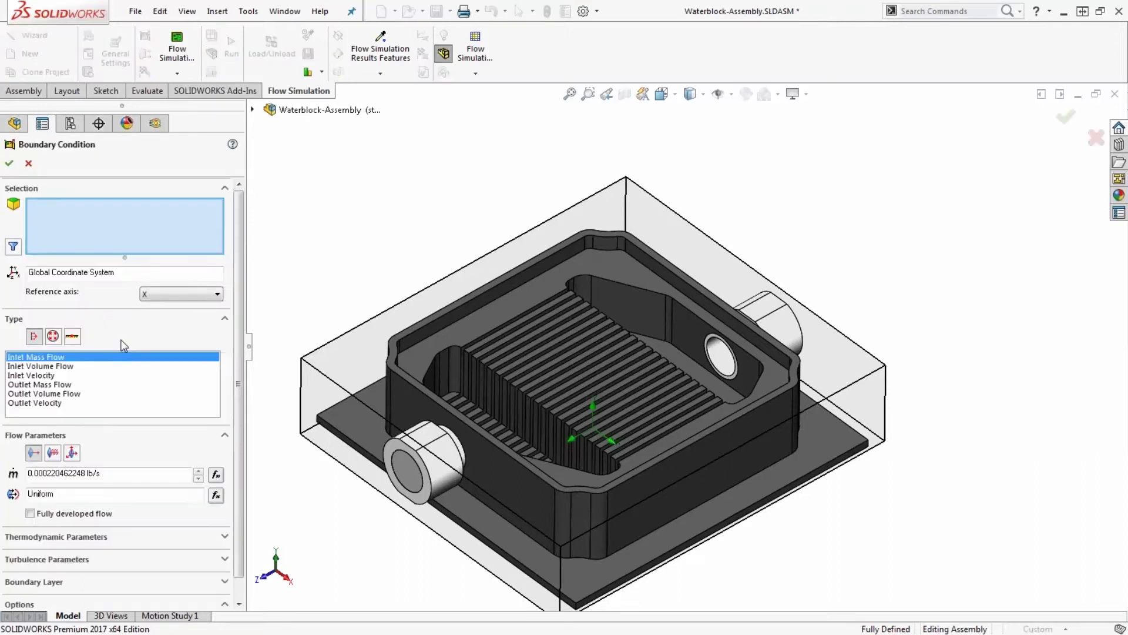
{"action": "left_click", "coordinate": [90, 367]}
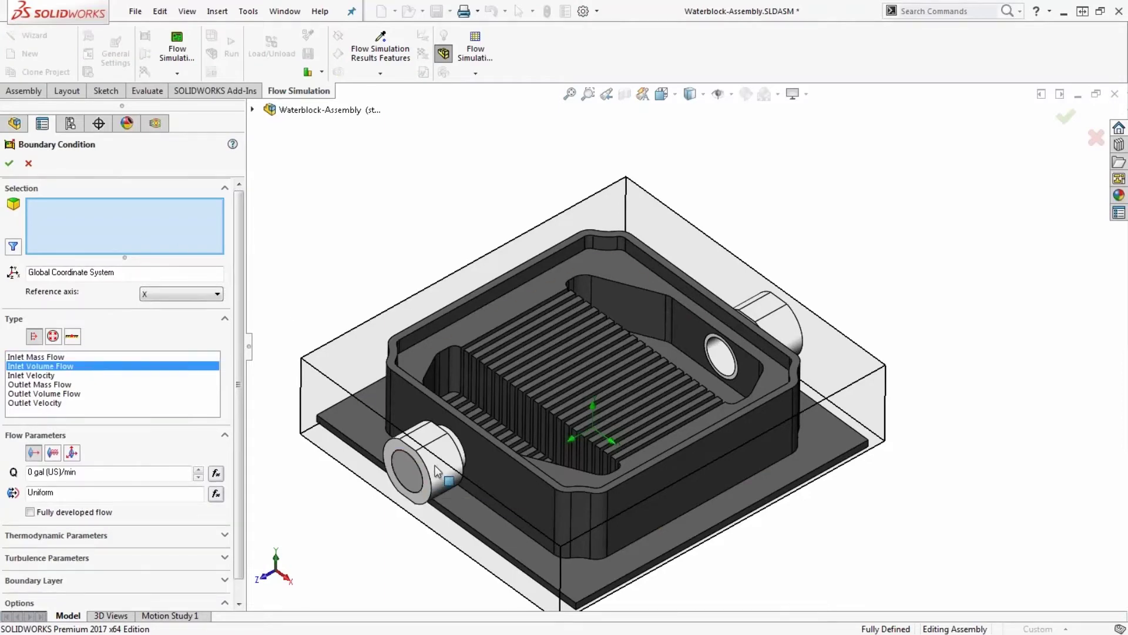
{"action": "scroll", "coordinate": [443, 440], "scroll_direction": "down", "scroll_amount": 5}
{"action": "right_click", "coordinate": [443, 440]}
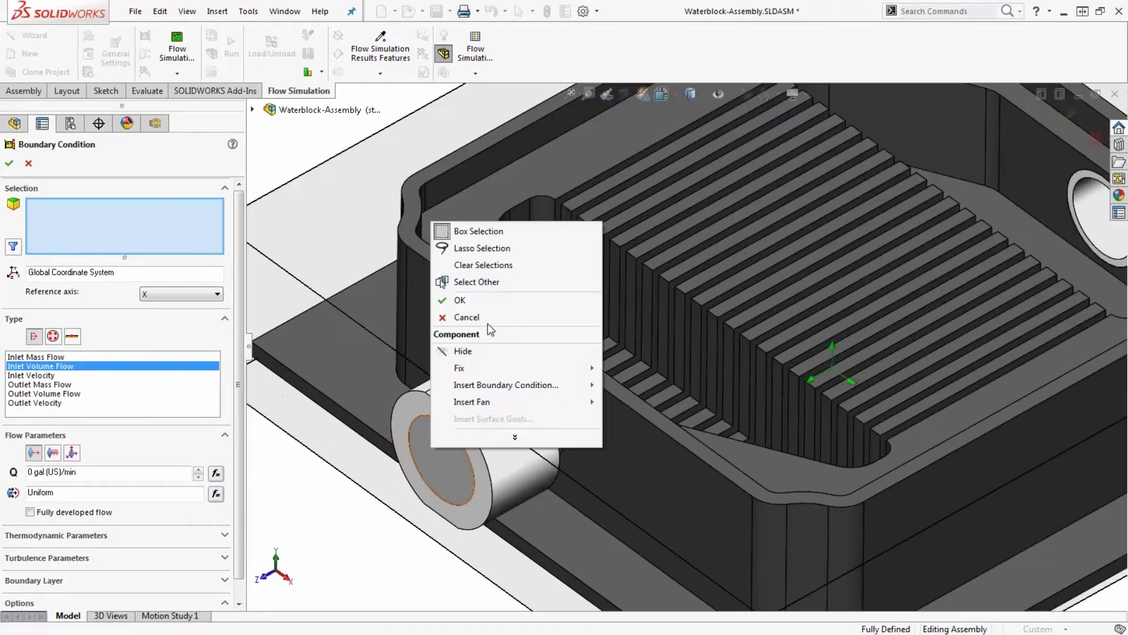
{"action": "left_click", "coordinate": [492, 286]}
{"action": "left_click", "coordinate": [432, 443]}
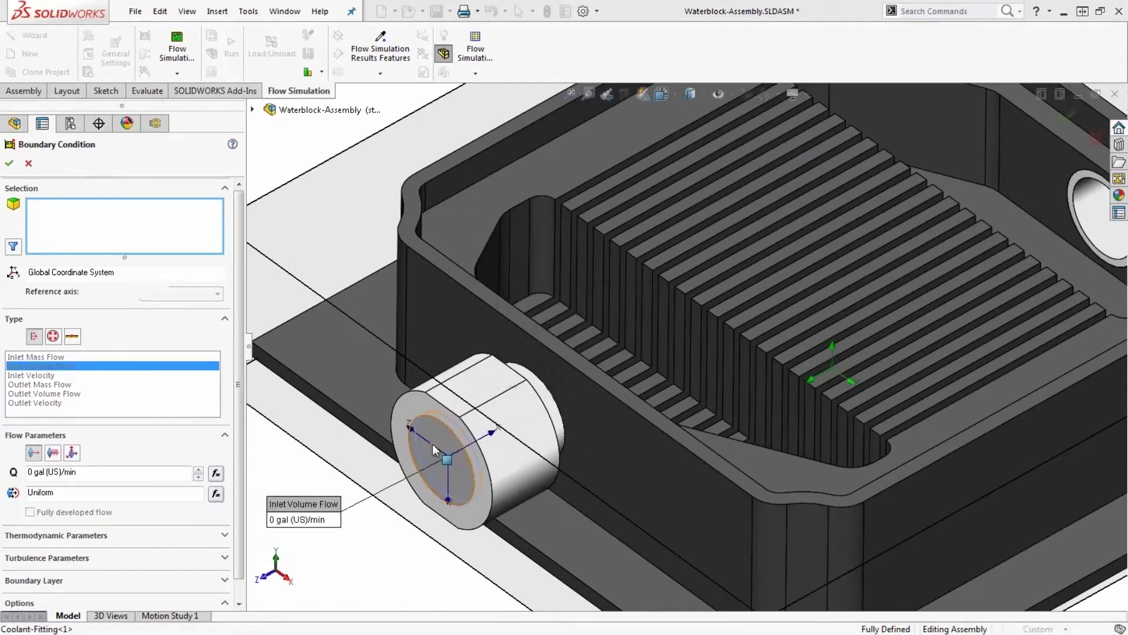
{"action": "double_click", "coordinate": [117, 472]}
{"action": "type", "text": "1"}
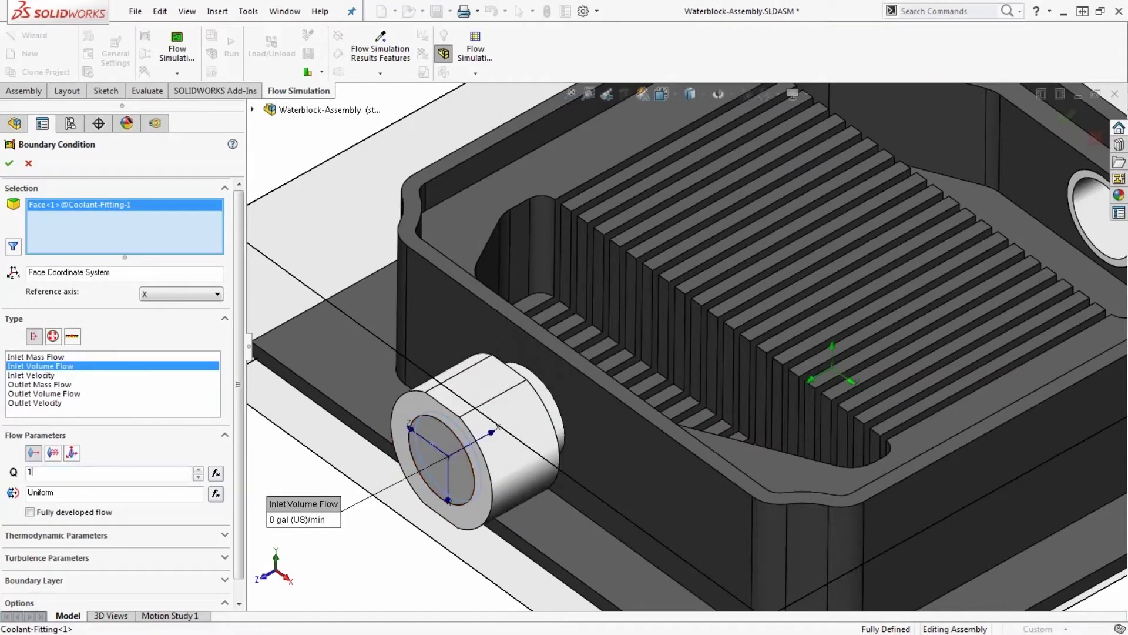
{"action": "key", "text": "Return"}
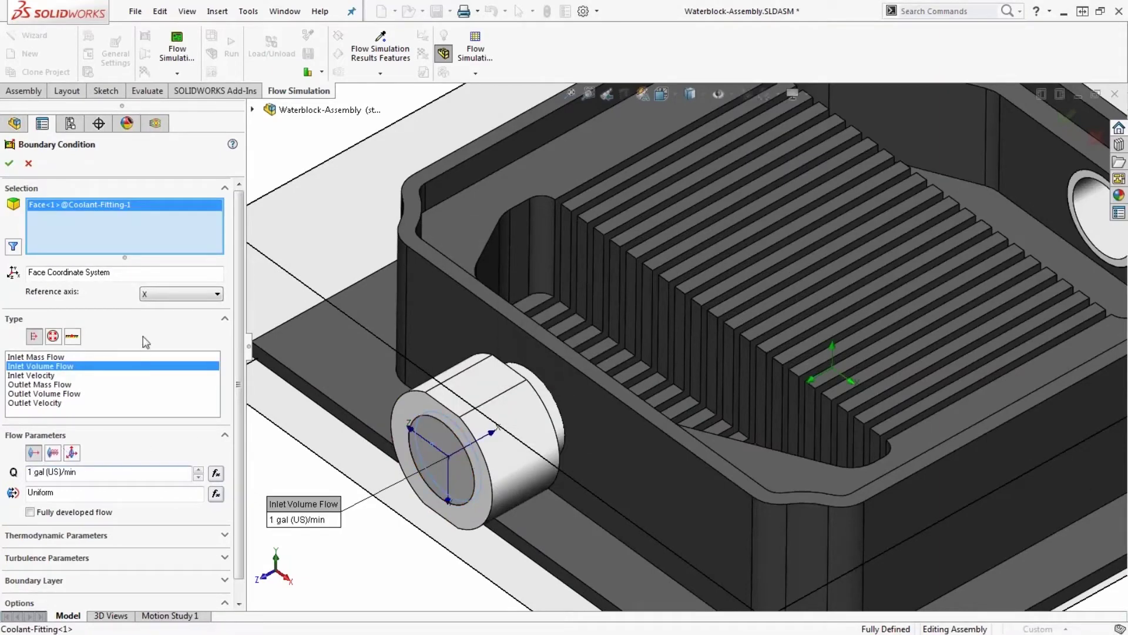
{"action": "left_click", "coordinate": [11, 164]}
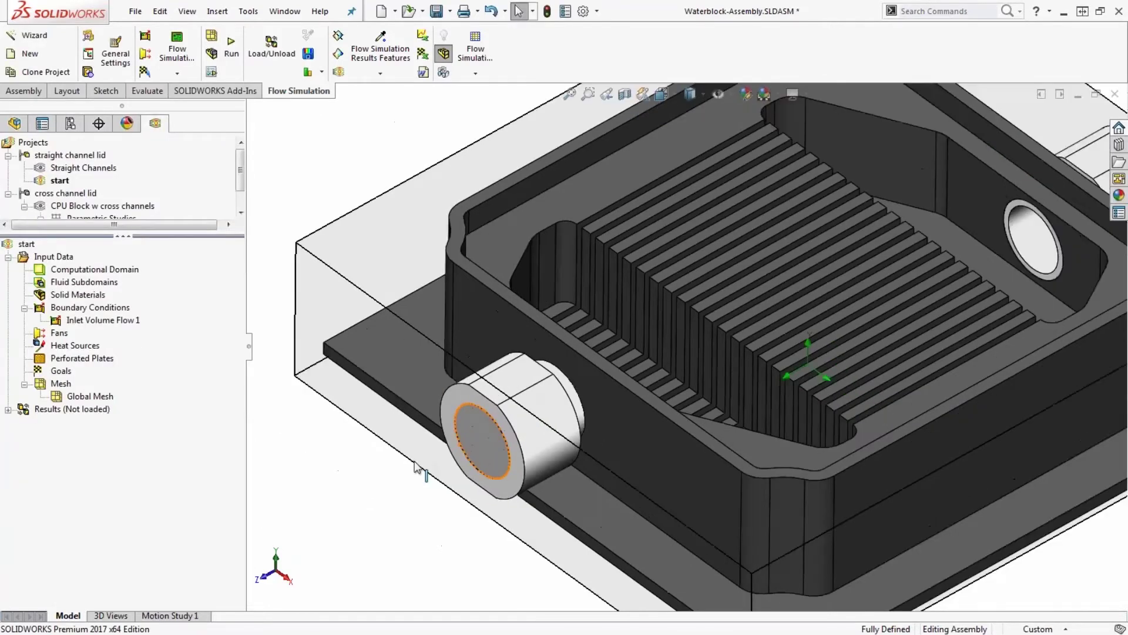
Add an environment pressure boundary condition with default values on the inner face closing the opposite coolant fitting.
{"action": "key", "text": "f"}
{"action": "right_click", "coordinate": [96, 311]}
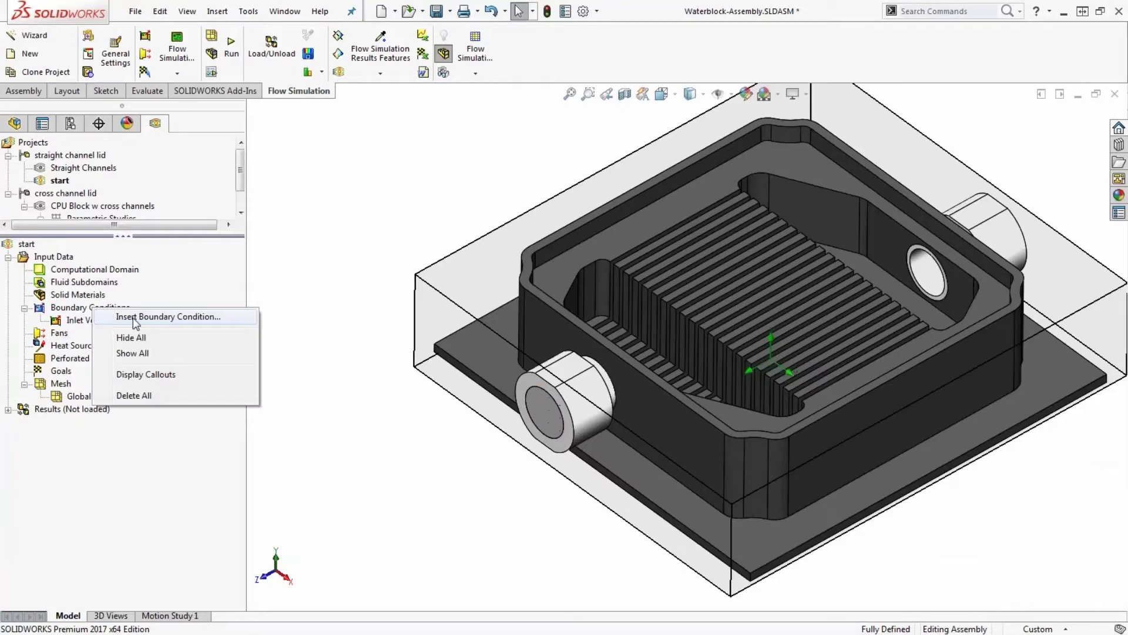
{"action": "left_click", "coordinate": [135, 317]}
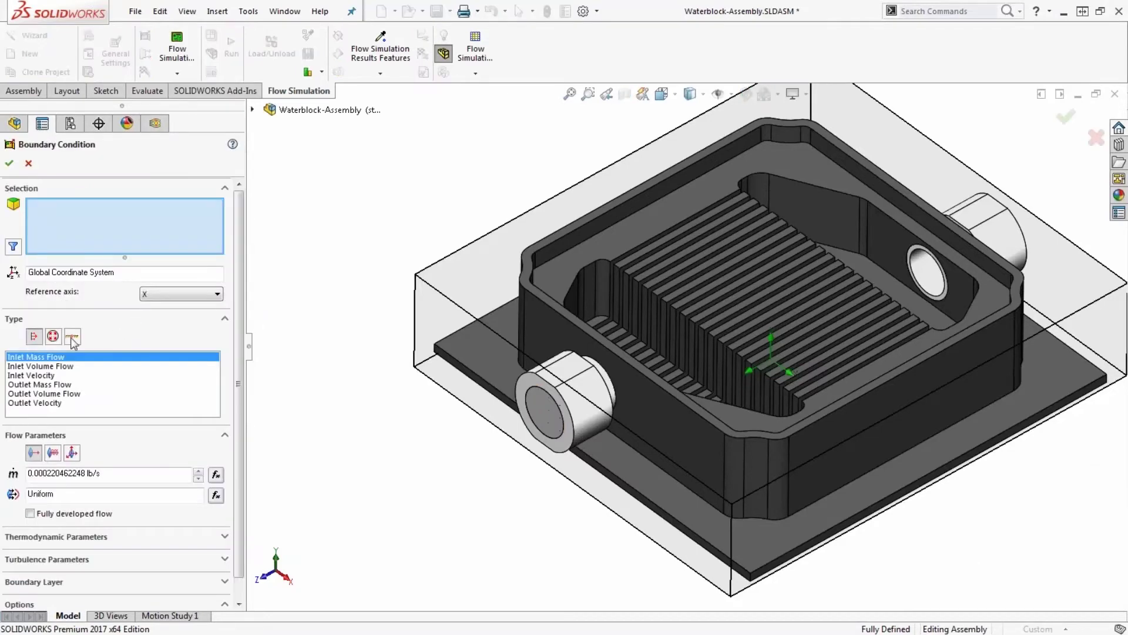
{"action": "left_click", "coordinate": [59, 335]}
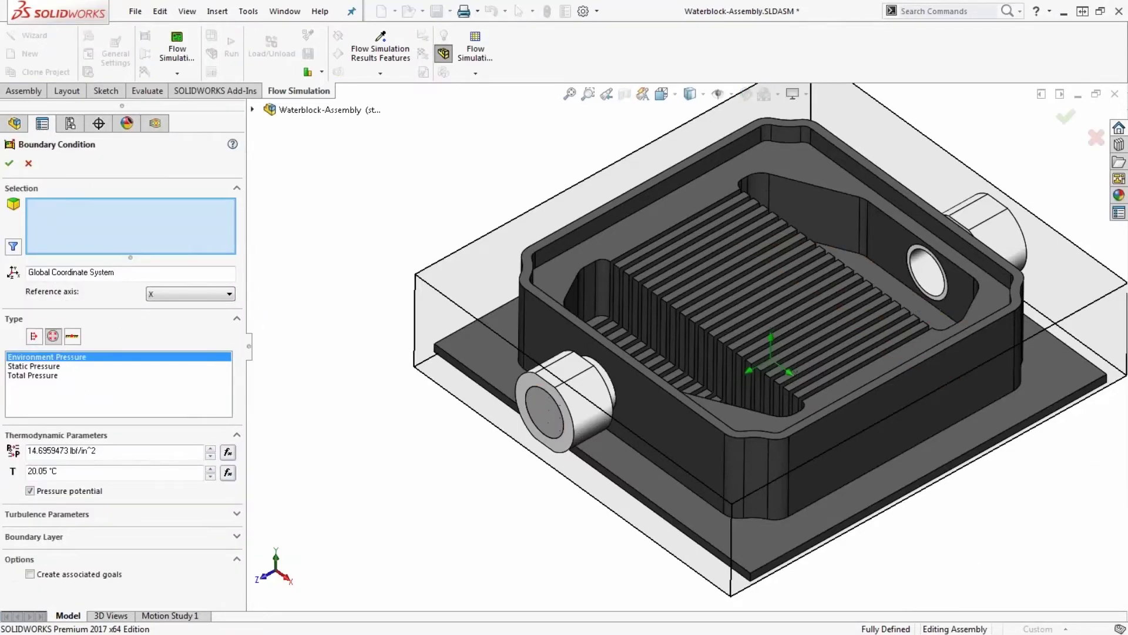
{"action": "middle_click_drag", "start_coordinate": [920, 282], "coordinate": [846, 288]}
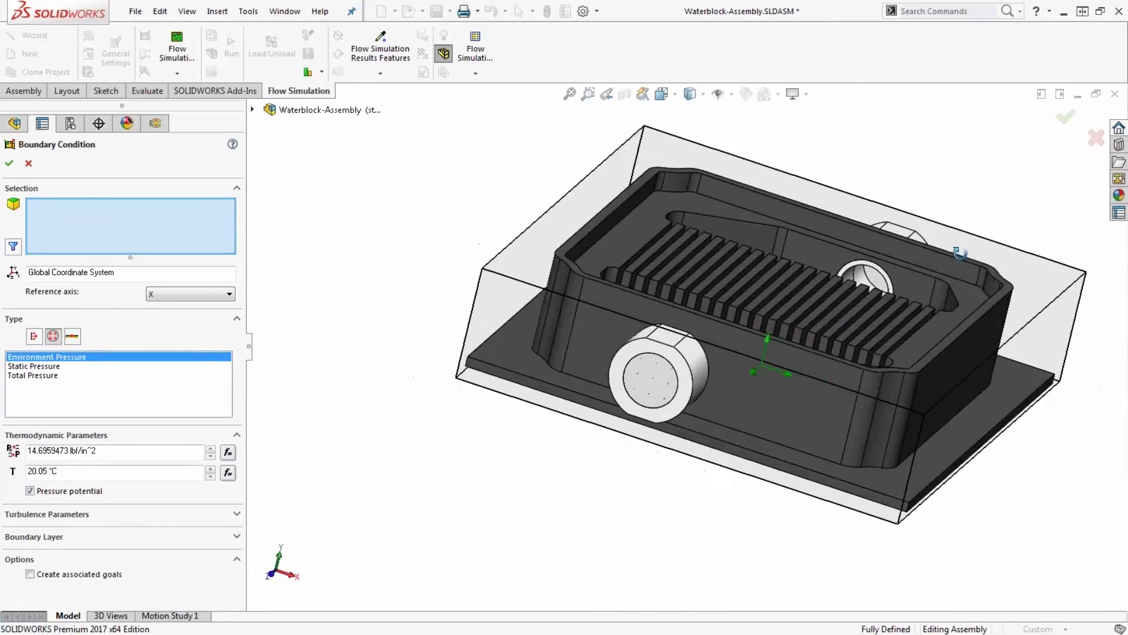
{"action": "scroll", "coordinate": [844, 288], "scroll_direction": "down", "scroll_amount": 3}
{"action": "left_click", "coordinate": [844, 288]}
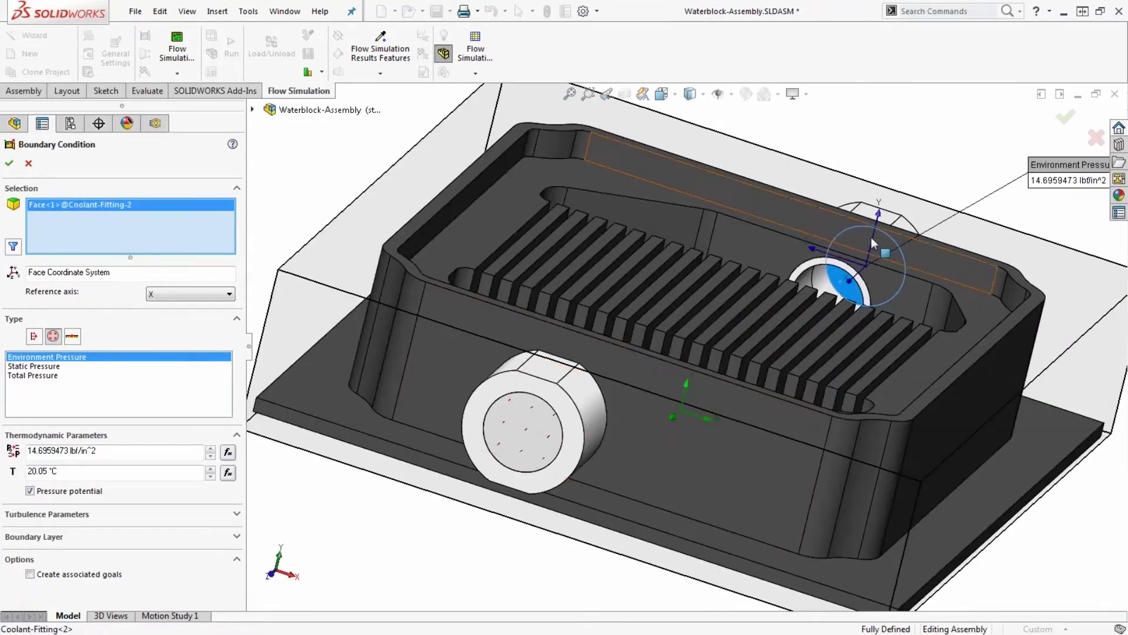
{"action": "key", "text": "f"}
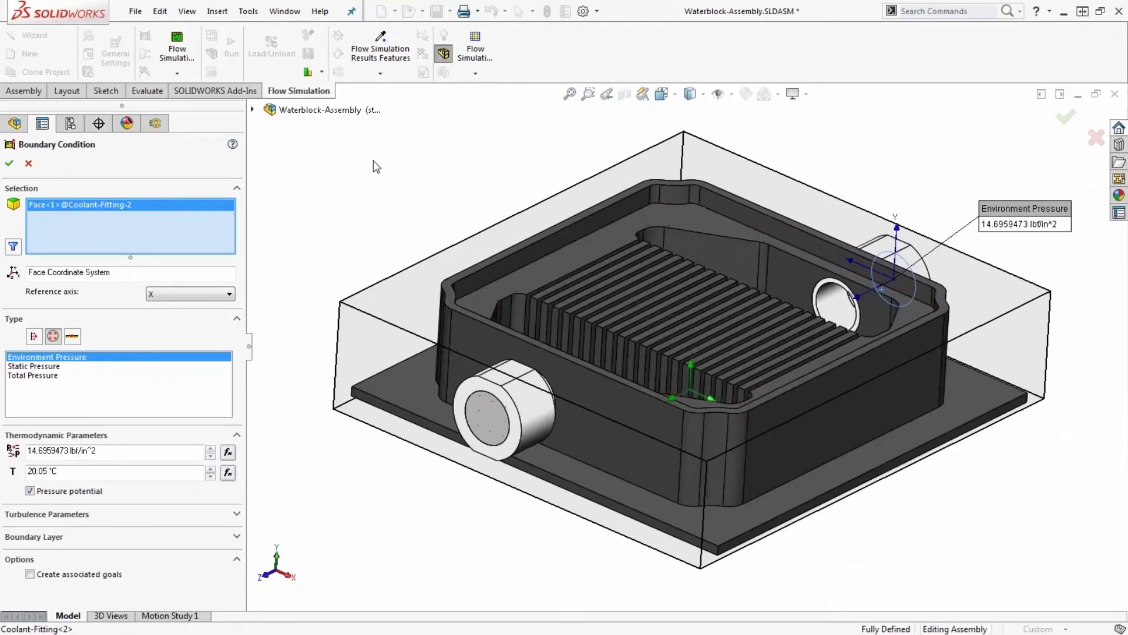
{"action": "left_click", "coordinate": [8, 164]}
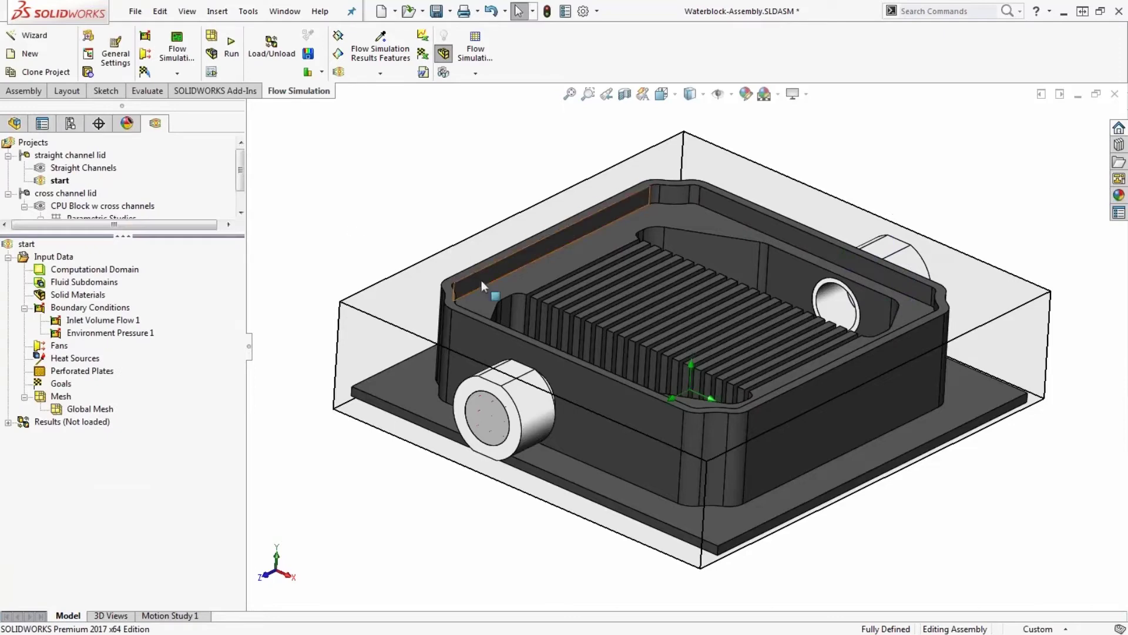
Show the hidden cap of the waterblock.
{"action": "middle_click_drag", "start_coordinate": [481, 281], "coordinate": [453, 317]}
{"action": "scroll", "coordinate": [833, 315], "scroll_direction": "down", "scroll_amount": 2}
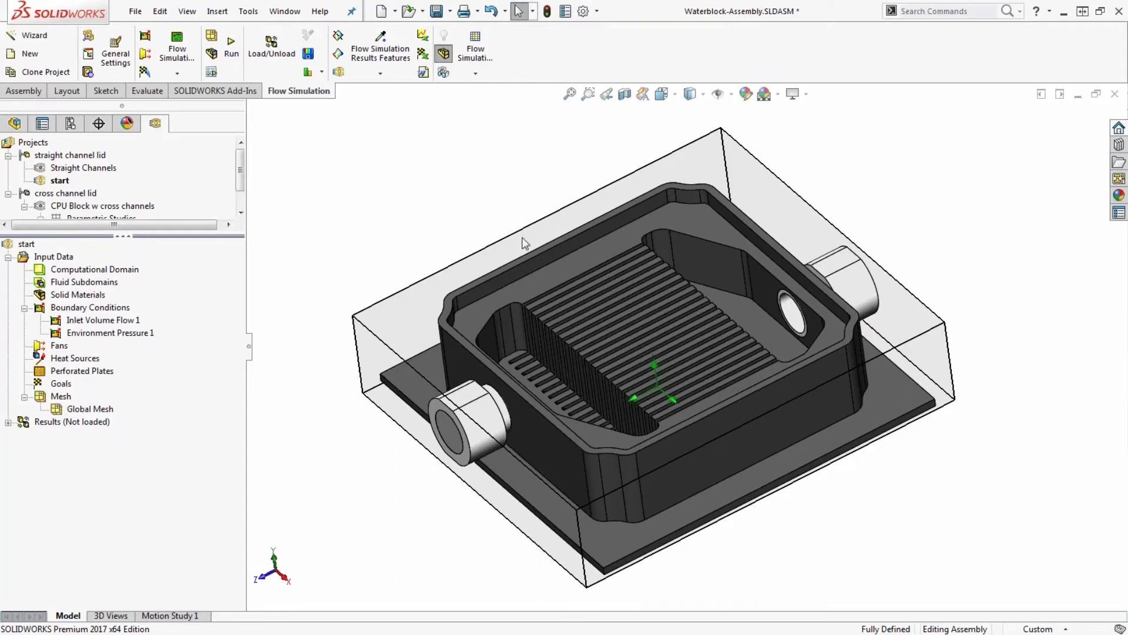
{"action": "left_click", "coordinate": [560, 276]}
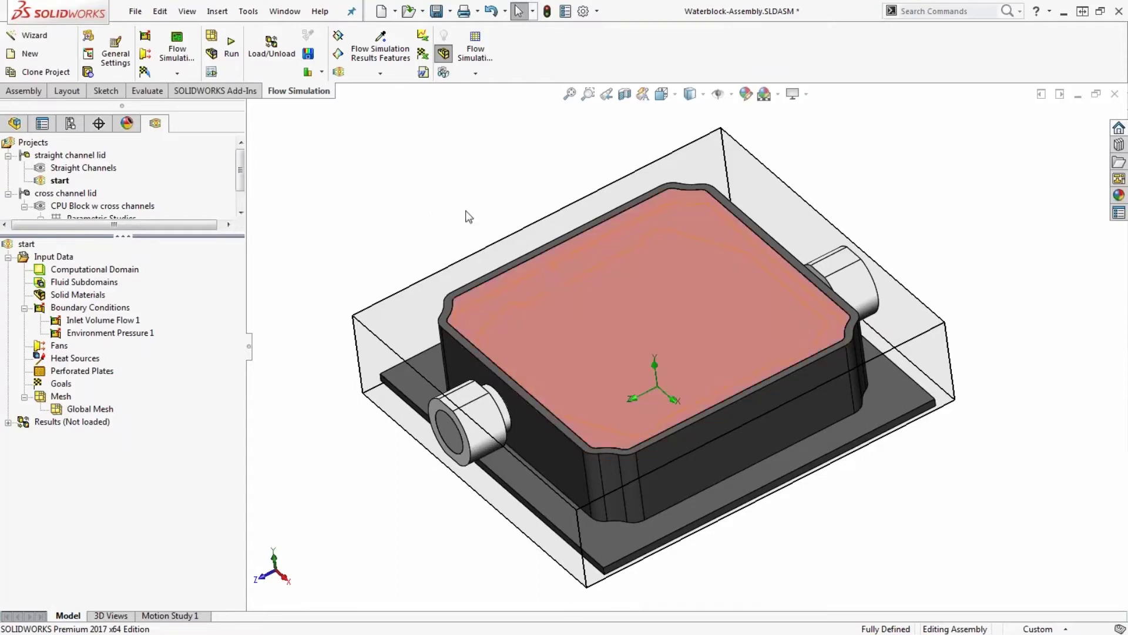
Assign the pre-defined metal Copper as solid material to the waterblock body and its cap.
{"action": "right_click", "coordinate": [86, 298]}
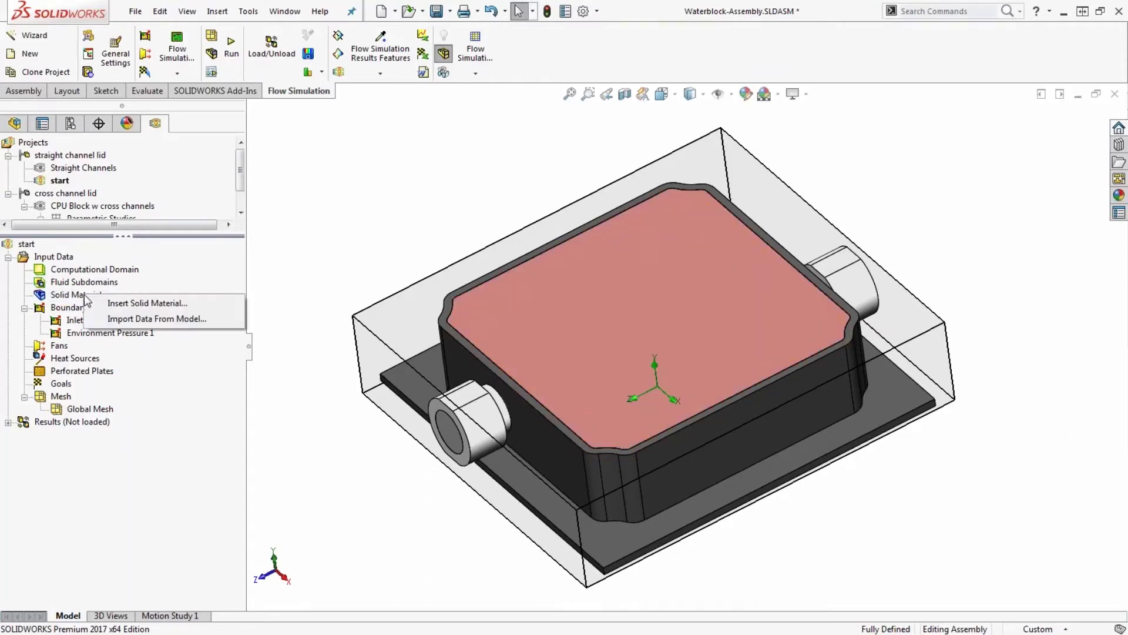
{"action": "left_click", "coordinate": [120, 303]}
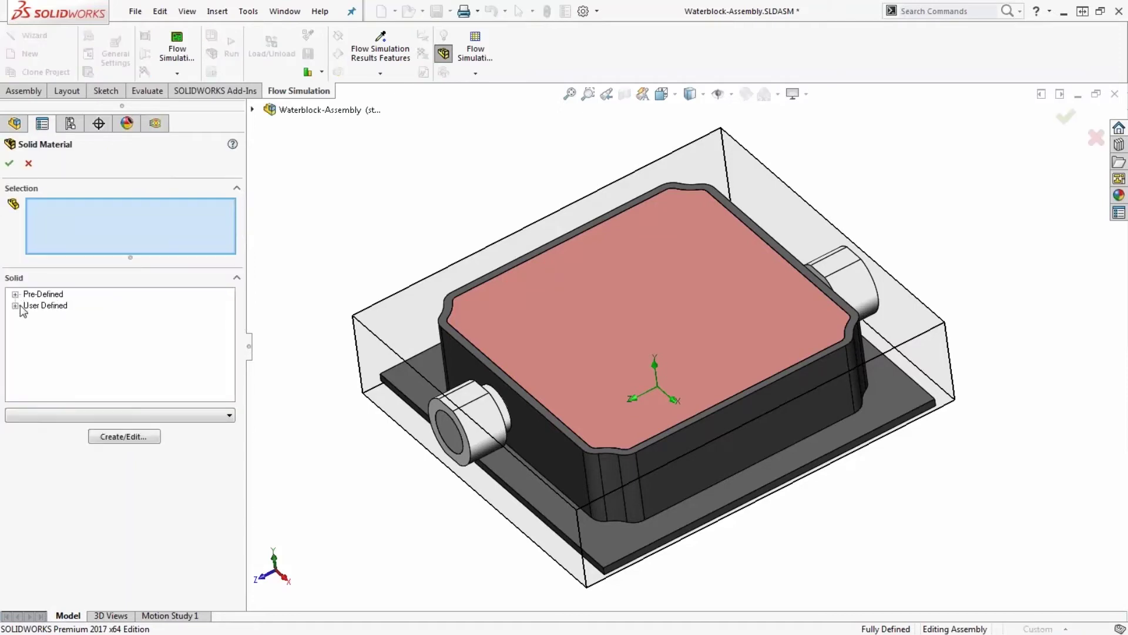
{"action": "left_click", "coordinate": [15, 295]}
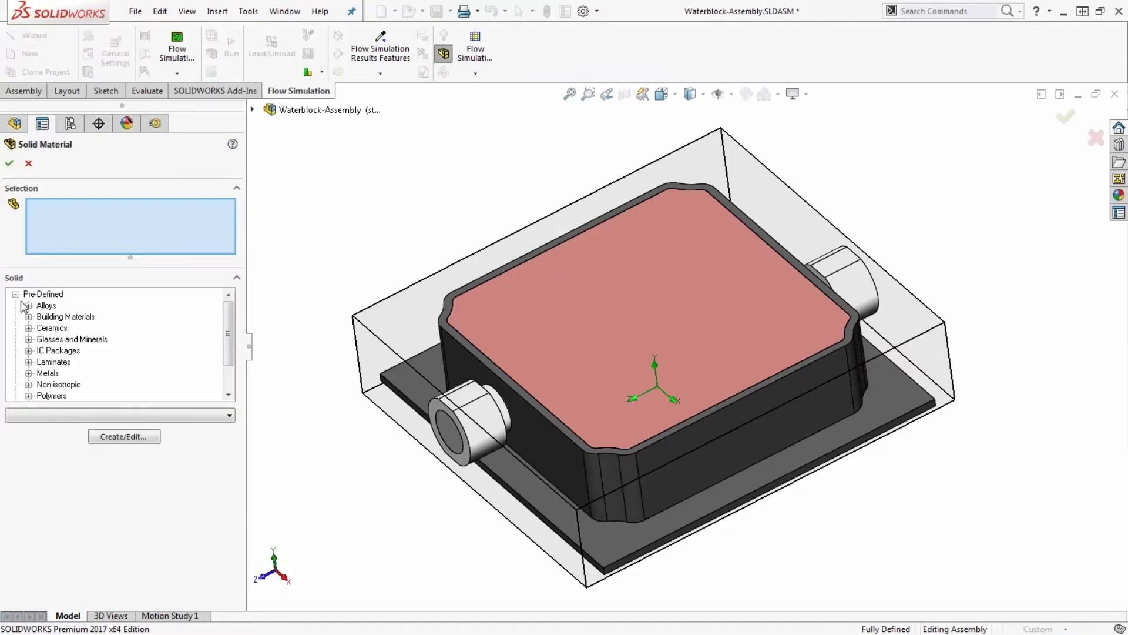
{"action": "left_click", "coordinate": [29, 372]}
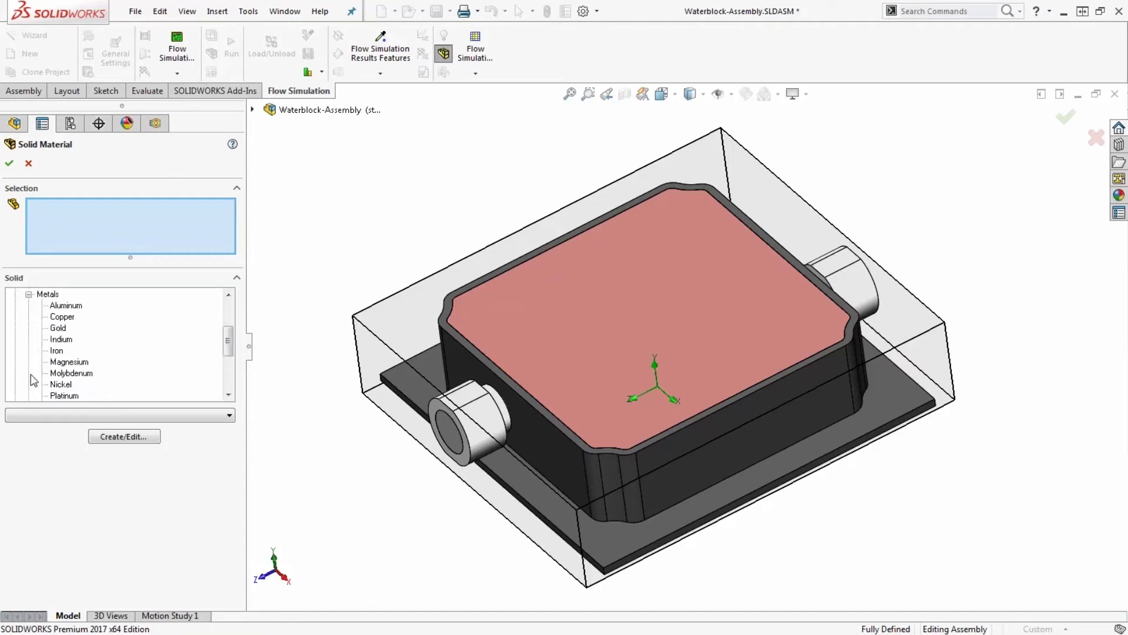
{"action": "left_click", "coordinate": [65, 316]}
{"action": "left_click", "coordinate": [541, 423]}
{"action": "left_click", "coordinate": [517, 405]}
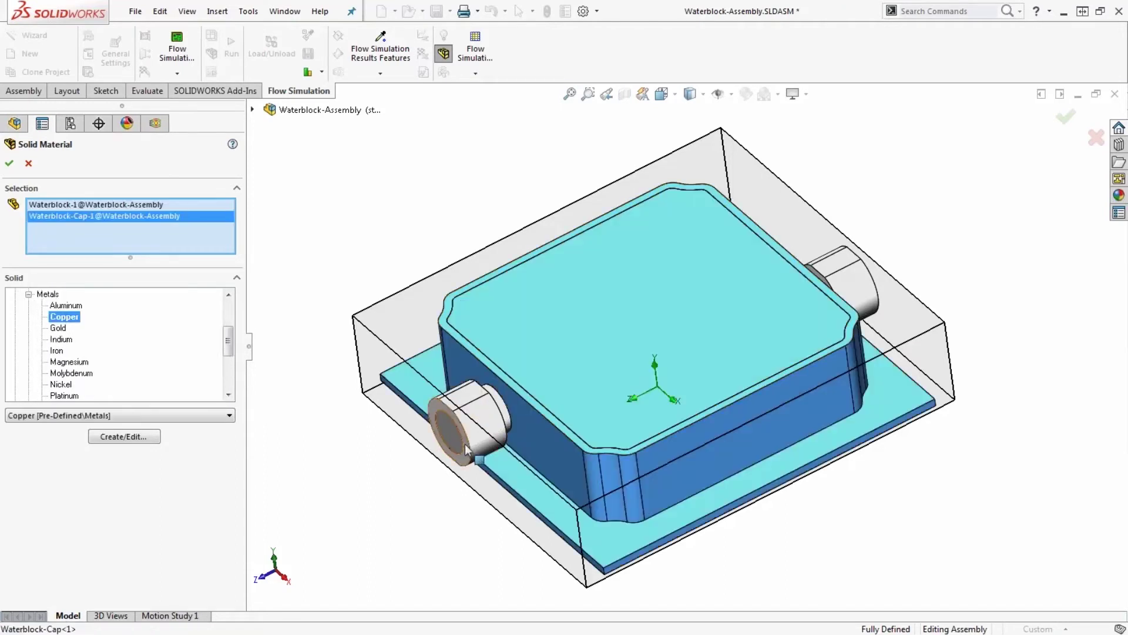
{"action": "left_click", "coordinate": [10, 164]}
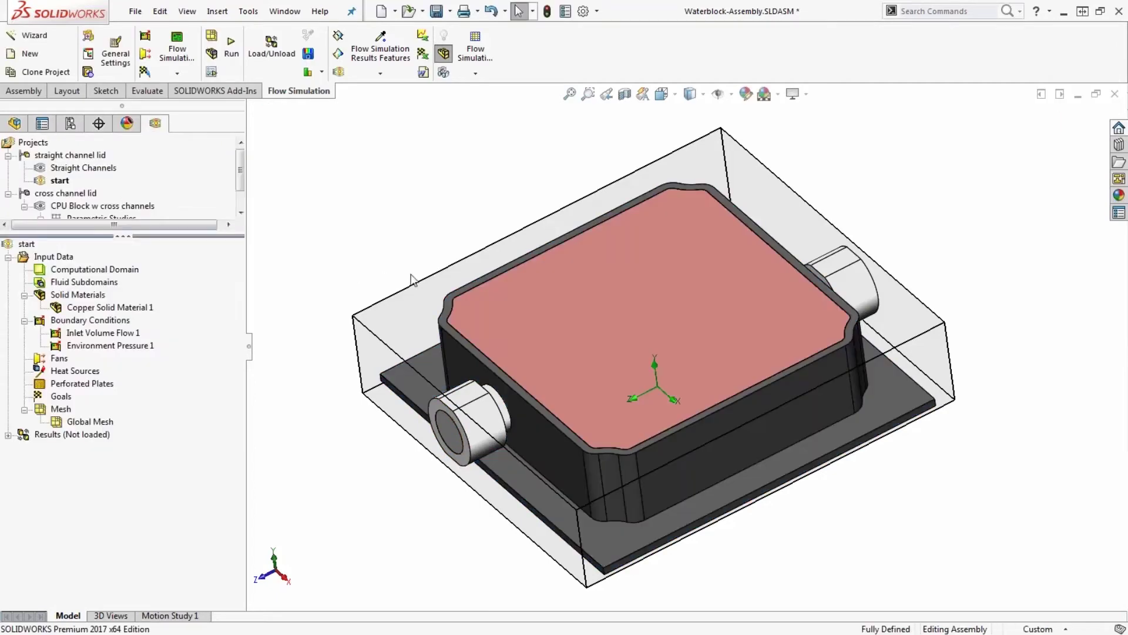
Hide the waterblock's cap to expose the internal channels.
{"action": "middle_click_drag", "start_coordinate": [411, 279], "coordinate": [438, 253]}
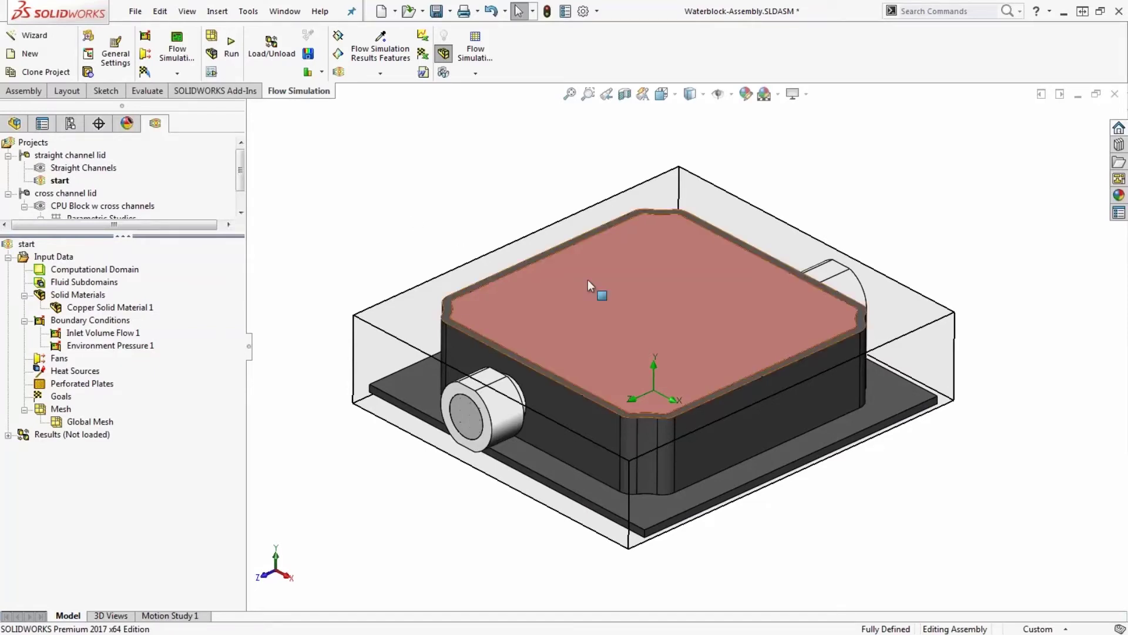
{"action": "key", "text": "Tab"}
{"action": "middle_click_drag", "start_coordinate": [500, 224], "coordinate": [456, 176]}
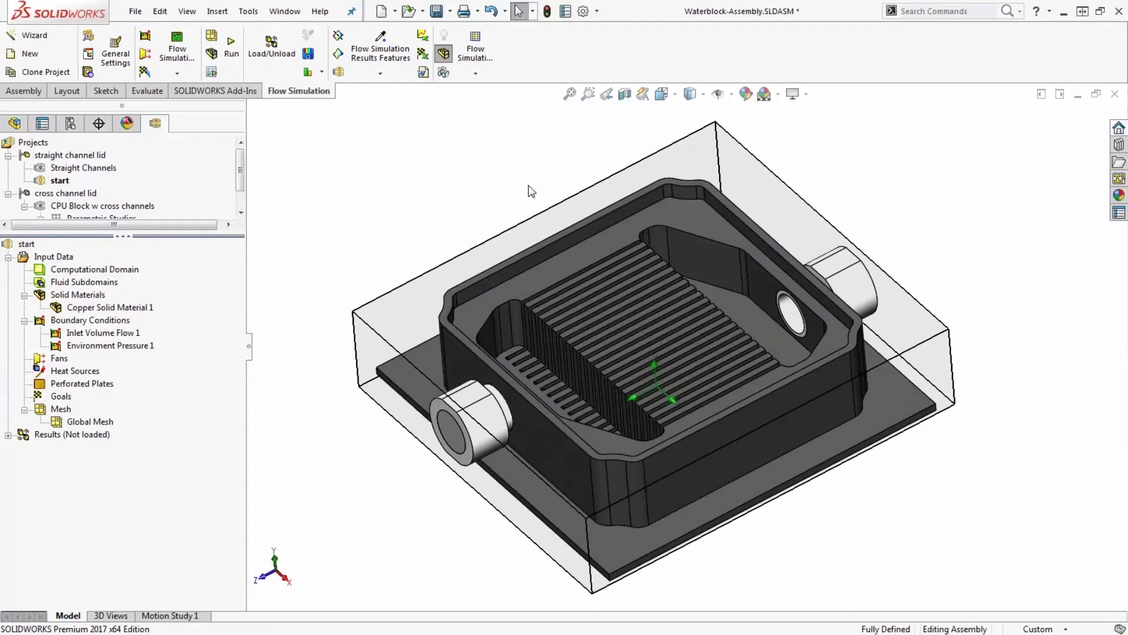
{"action": "key", "text": "f"}
{"action": "scroll", "coordinate": [832, 178], "scroll_direction": "down", "scroll_amount": 1}
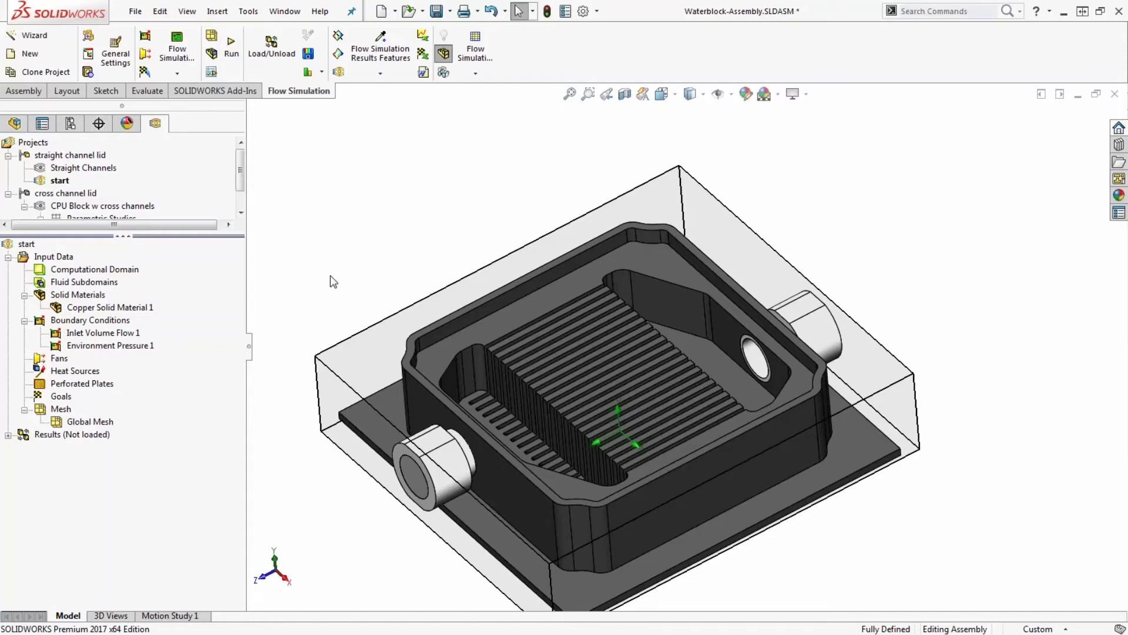
Add surface goals for average static pressure and average fluid temperature on the face of the Inlet Volume Flow 1 boundary condition.
{"action": "right_click", "coordinate": [58, 399]}
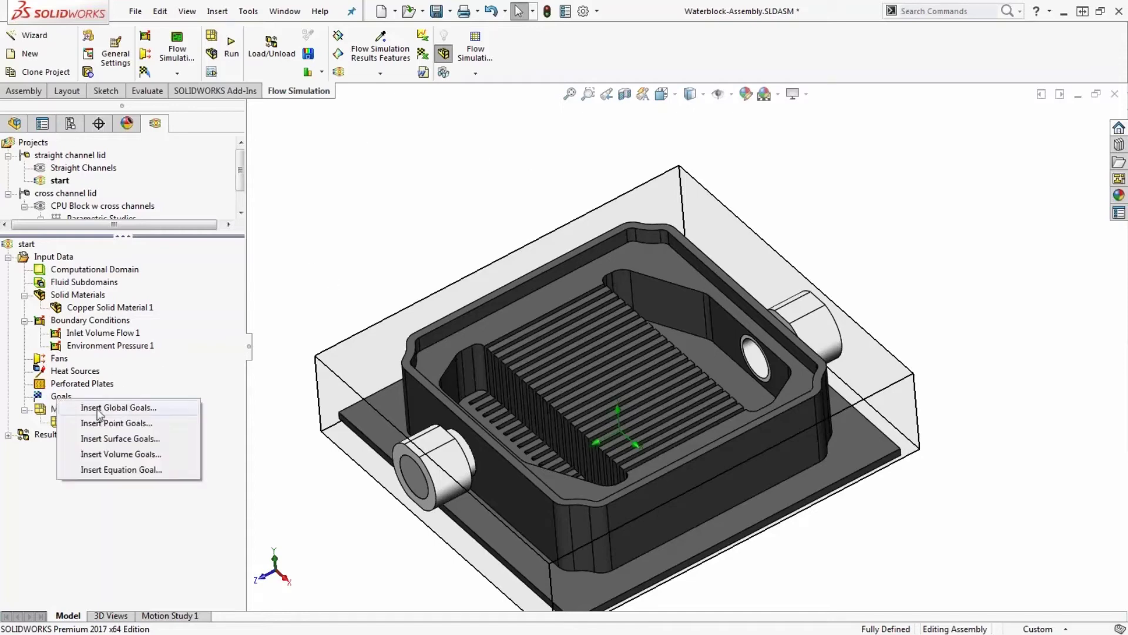
{"action": "left_click", "coordinate": [137, 440]}
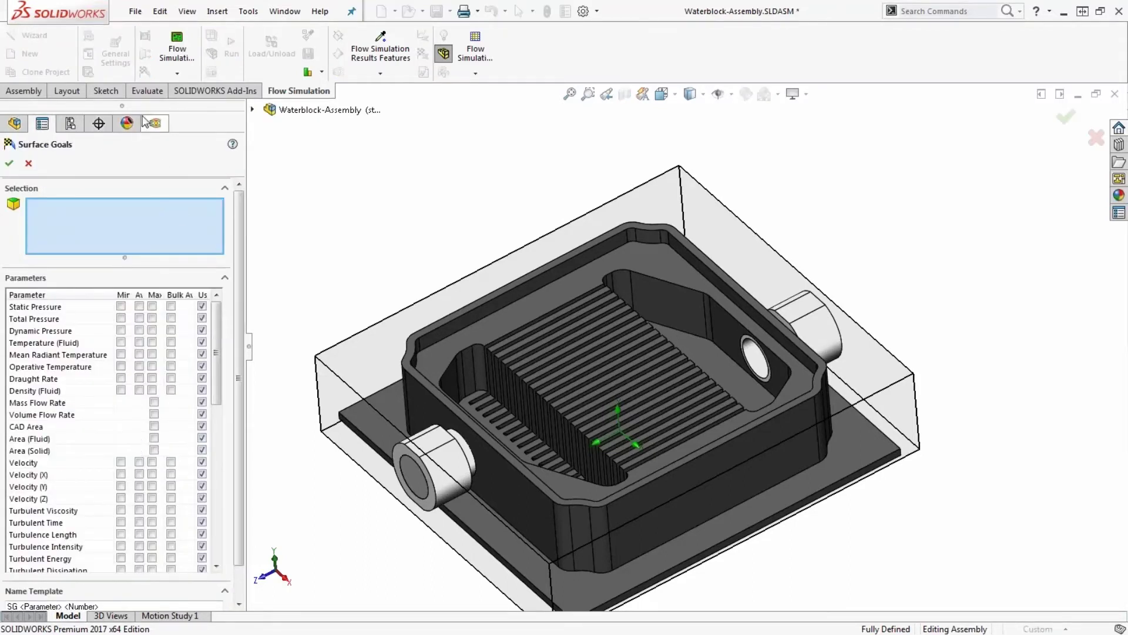
{"action": "left_click_drag", "start_coordinate": [142, 107], "coordinate": [142, 338]}
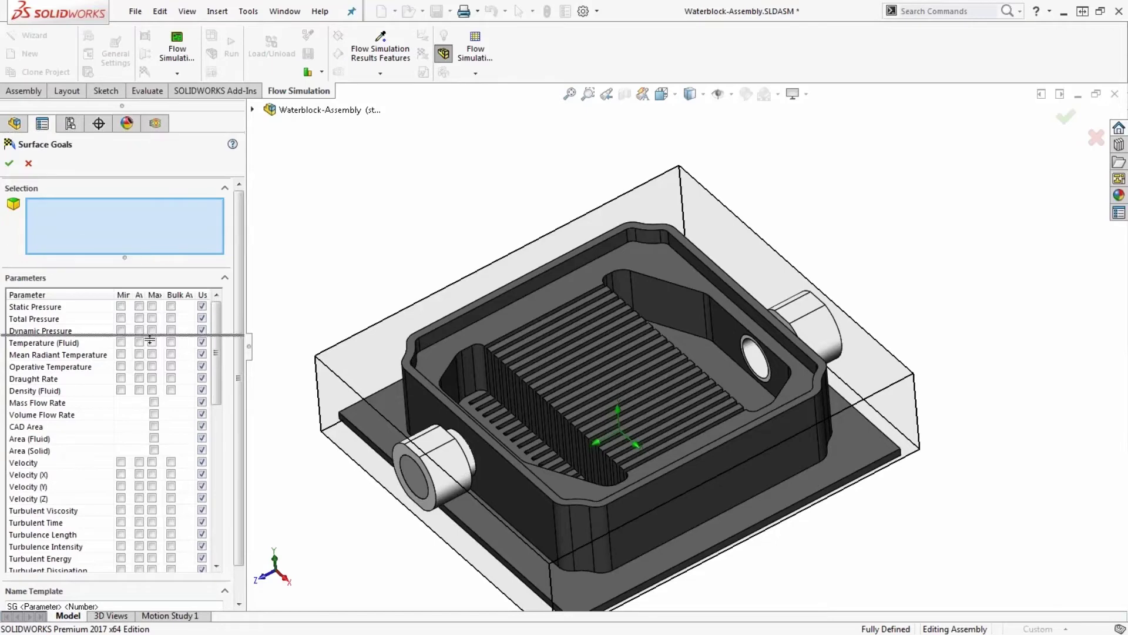
{"action": "left_click", "coordinate": [160, 112]}
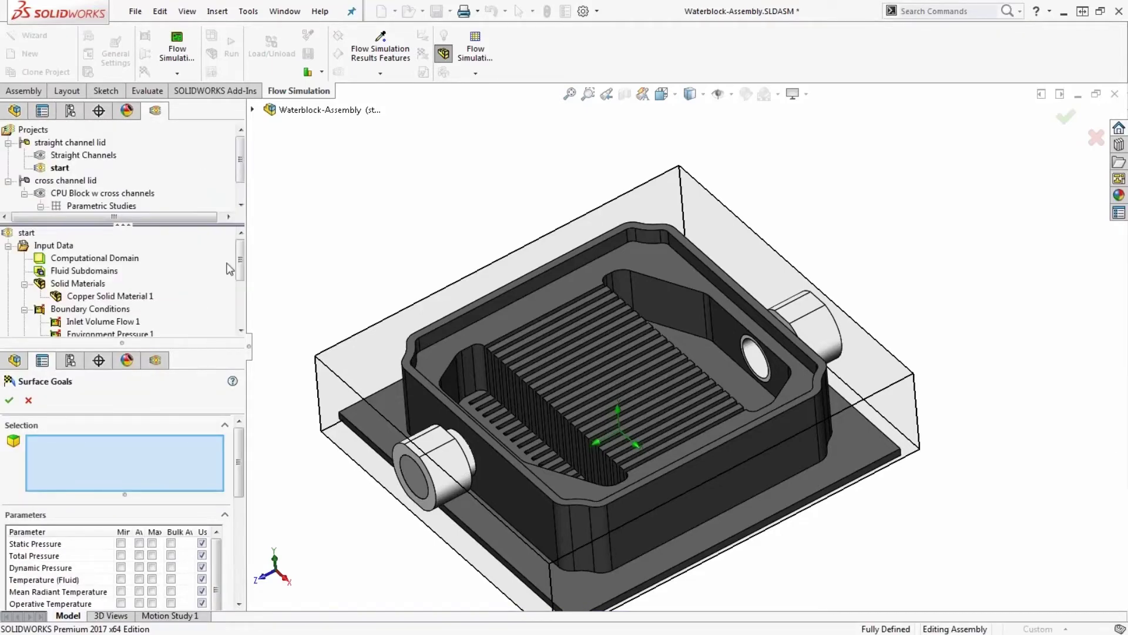
{"action": "scroll", "coordinate": [225, 290], "scroll_direction": "down", "scroll_amount": 2}
{"action": "left_click", "coordinate": [111, 297]}
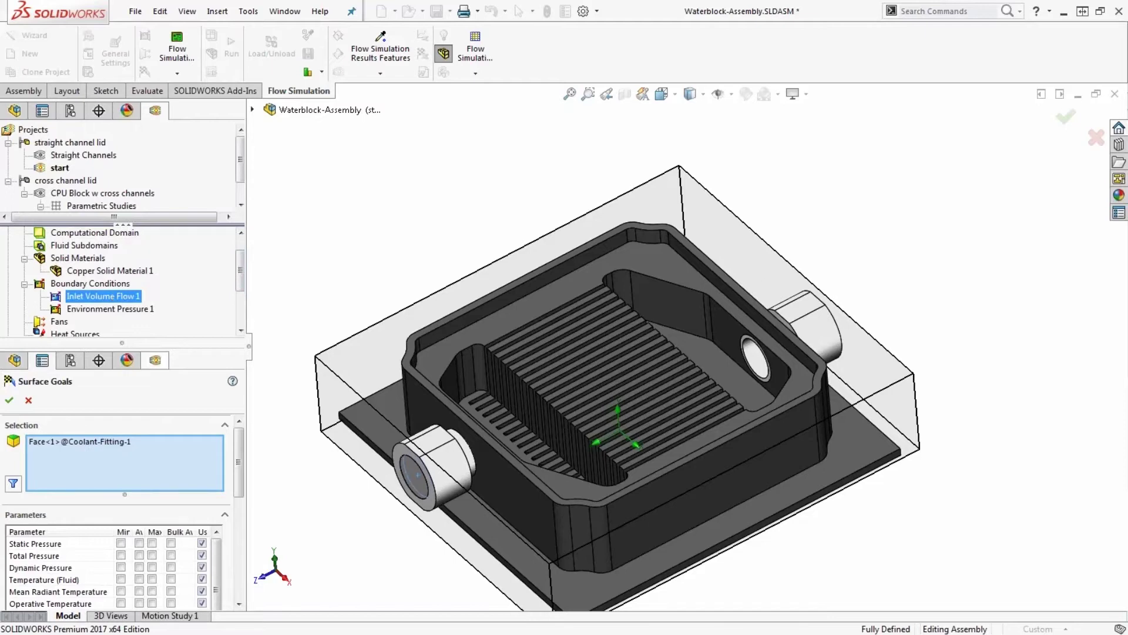
{"action": "left_click_drag", "start_coordinate": [139, 344], "coordinate": [140, 263]}
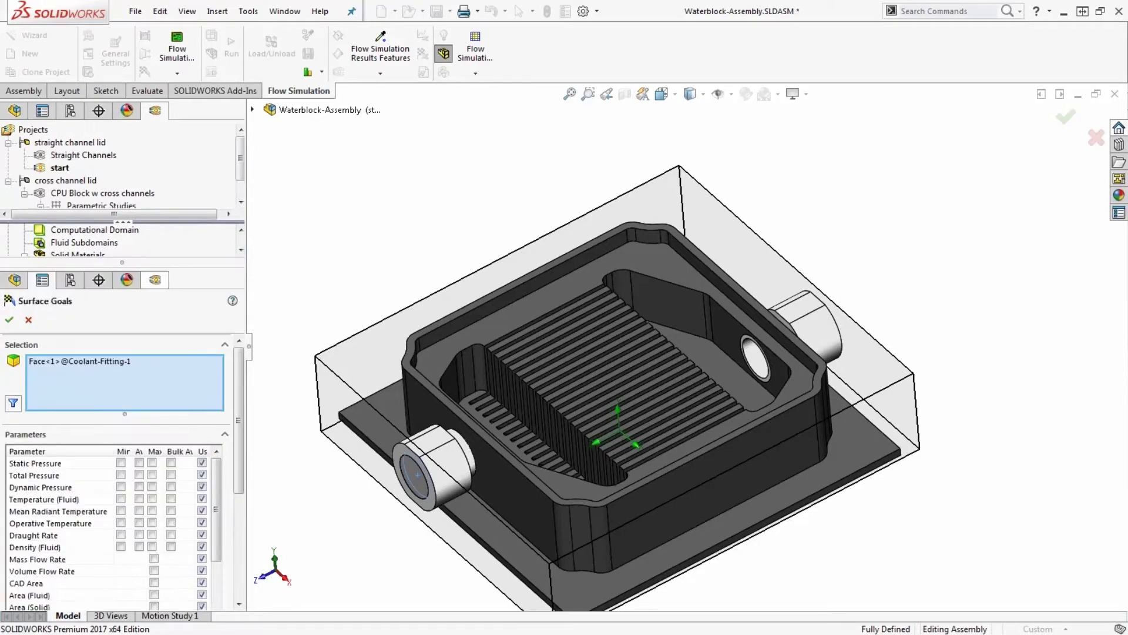
{"action": "left_click", "coordinate": [138, 463]}
{"action": "left_click", "coordinate": [139, 499]}
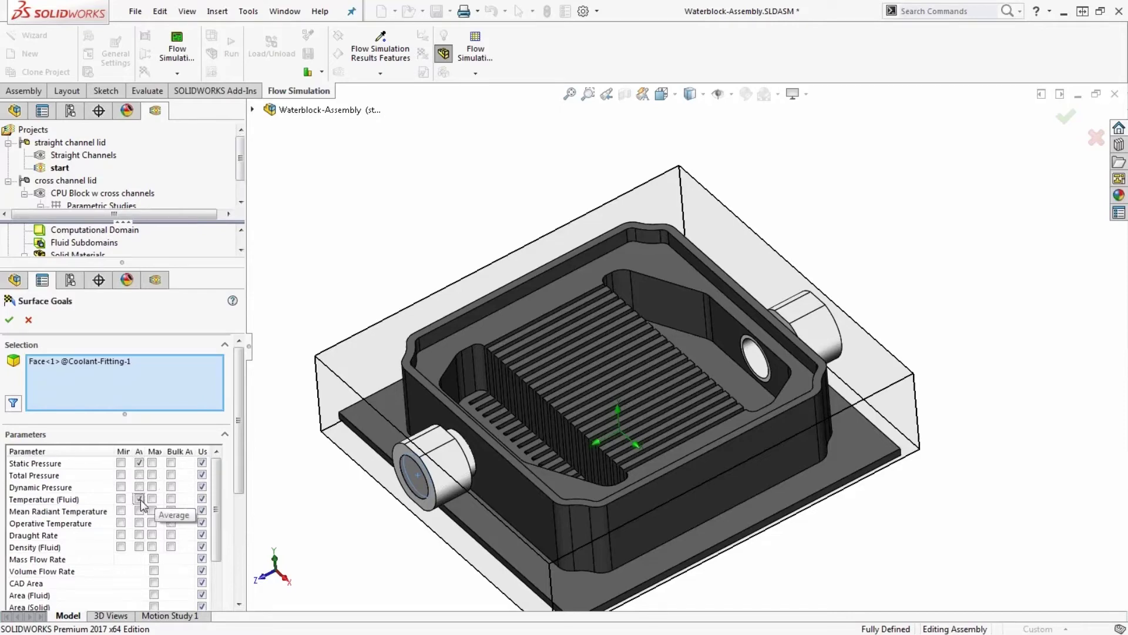
{"action": "left_click", "coordinate": [9, 320]}
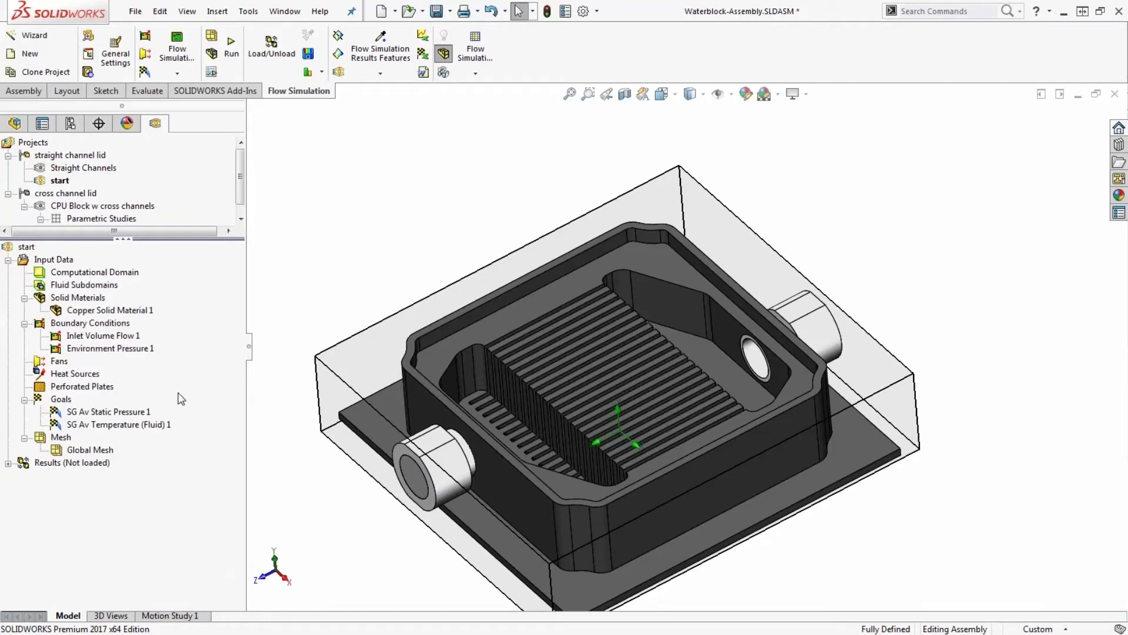
Add surface goals for average static pressure and average fluid temperature on the face of the Environment Pressure 1 boundary condition.
{"action": "right_click", "coordinate": [58, 399]}
{"action": "left_click", "coordinate": [115, 442]}
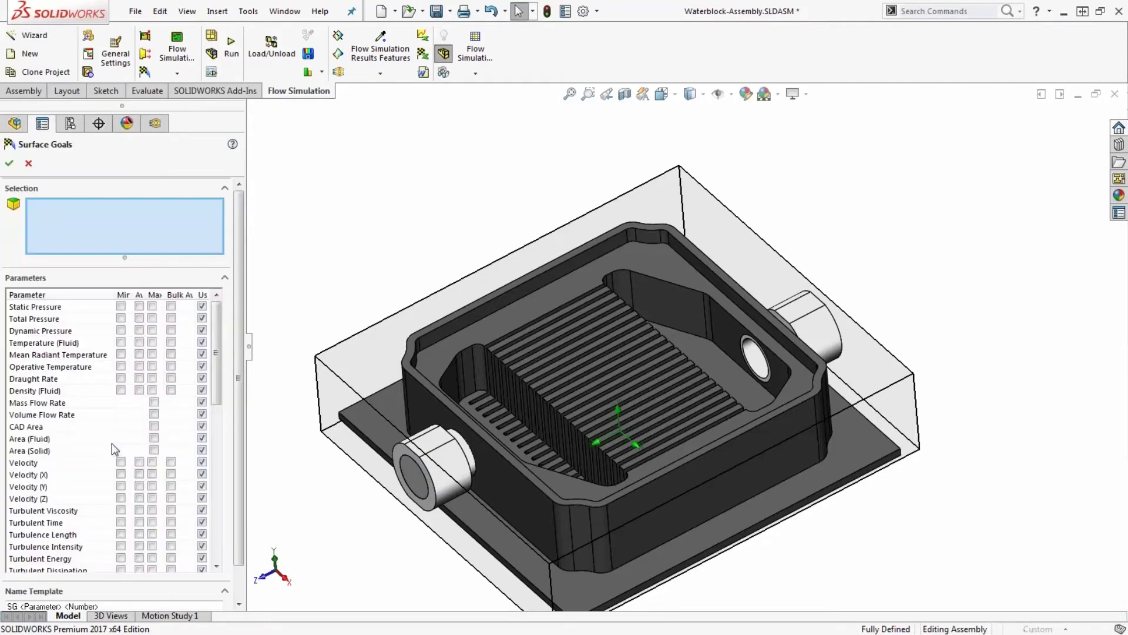
{"action": "left_click_drag", "start_coordinate": [120, 108], "coordinate": [120, 335]}
{"action": "left_click", "coordinate": [122, 311]}
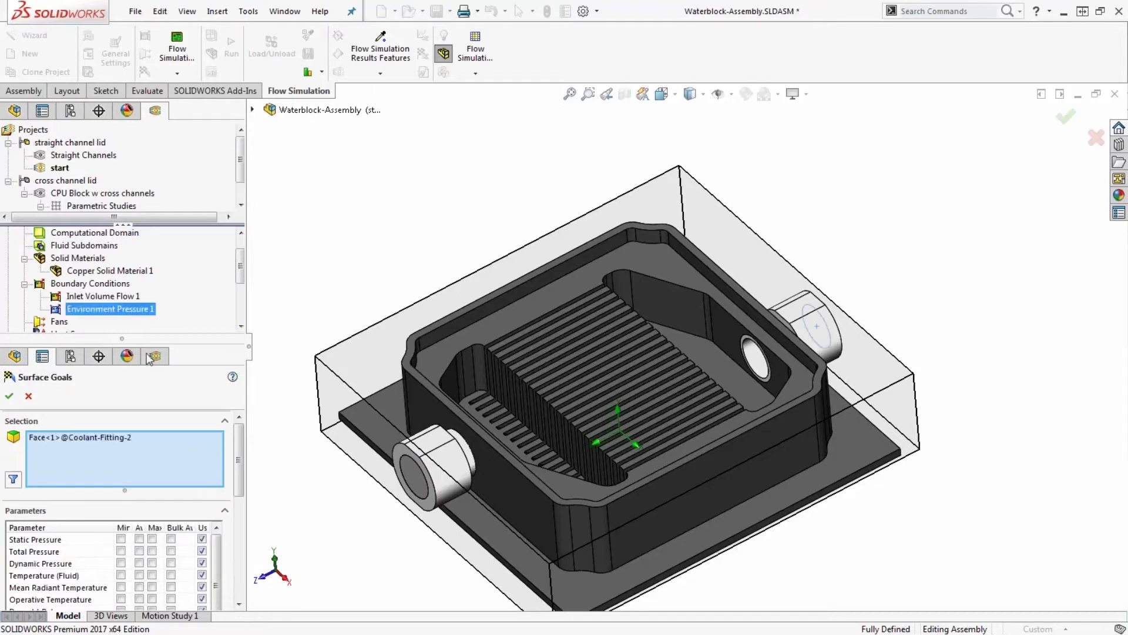
{"action": "left_click", "coordinate": [139, 539]}
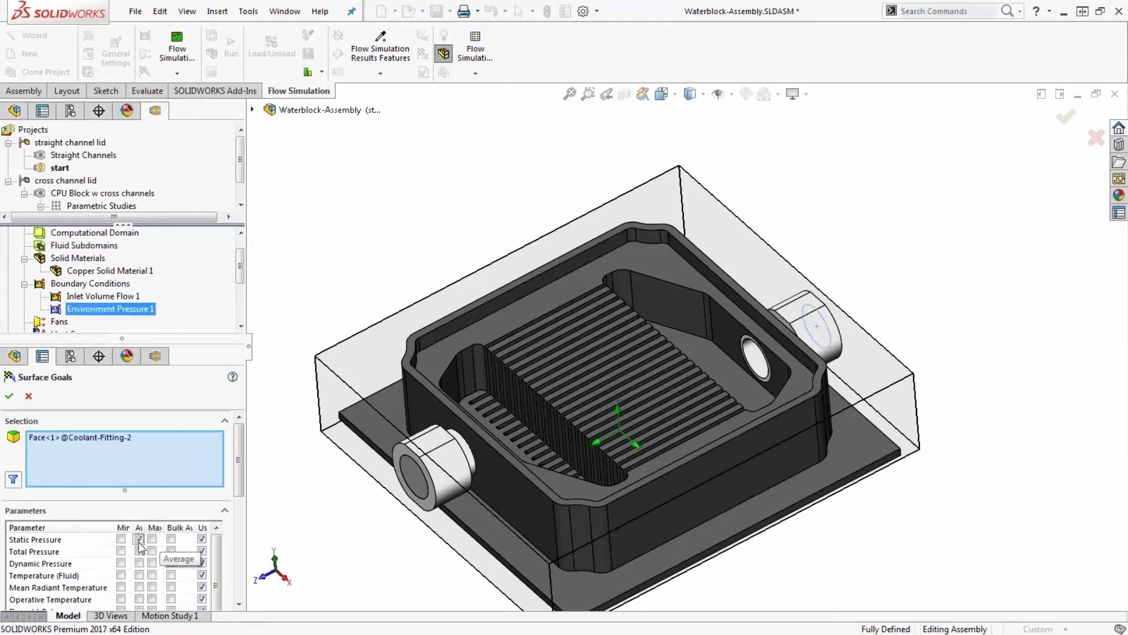
{"action": "left_click", "coordinate": [140, 575]}
{"action": "left_click", "coordinate": [9, 396]}
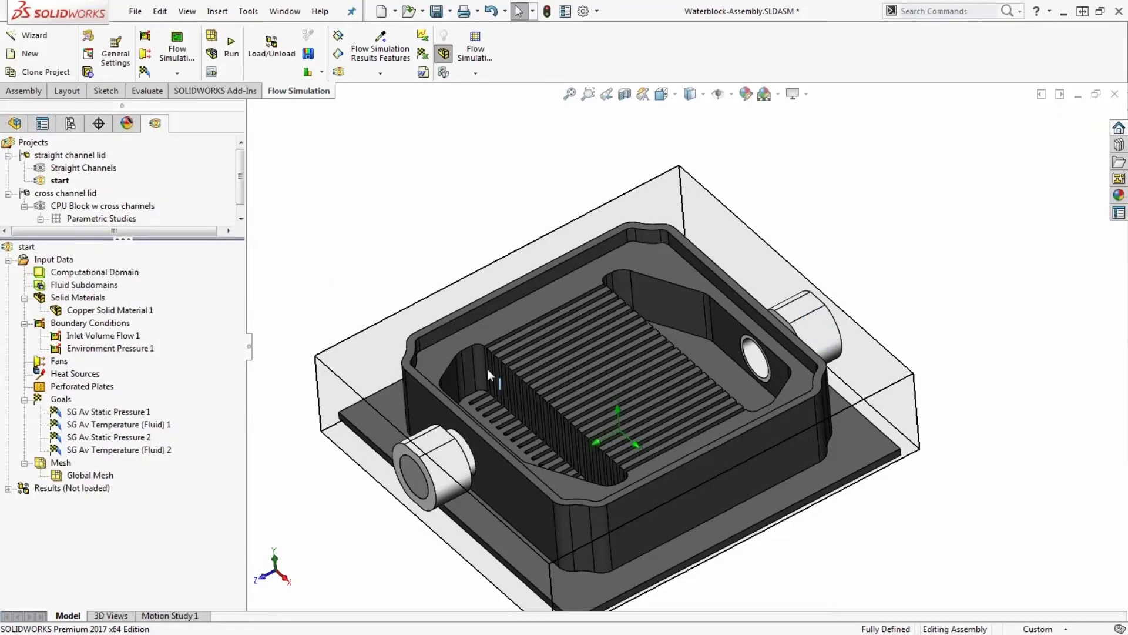
Create an equation goal named Delta P that subtracts SG Av Static Pressure 2 from SG Av Static Pressure 1.
{"action": "middle_click_drag", "start_coordinate": [488, 369], "coordinate": [376, 218]}
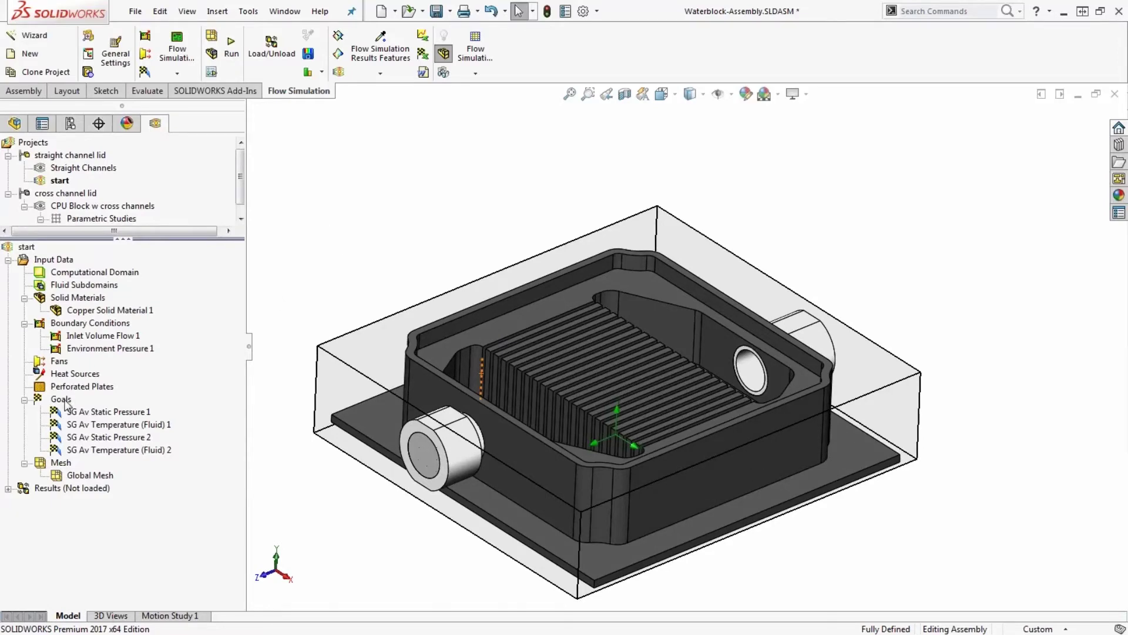
{"action": "right_click", "coordinate": [65, 403]}
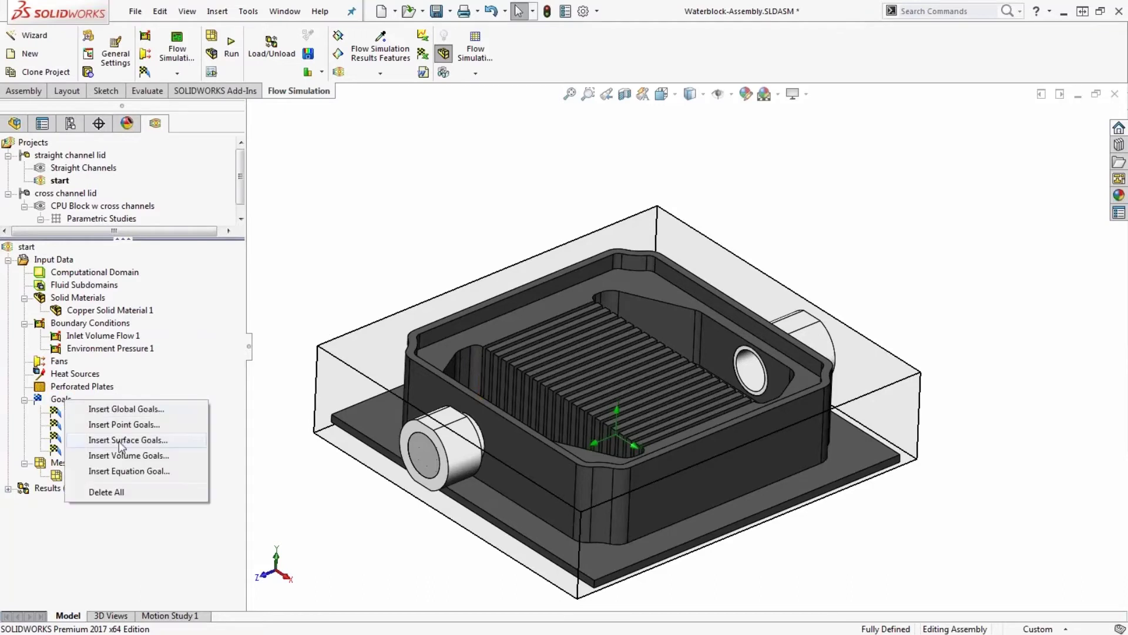
{"action": "left_click", "coordinate": [129, 471]}
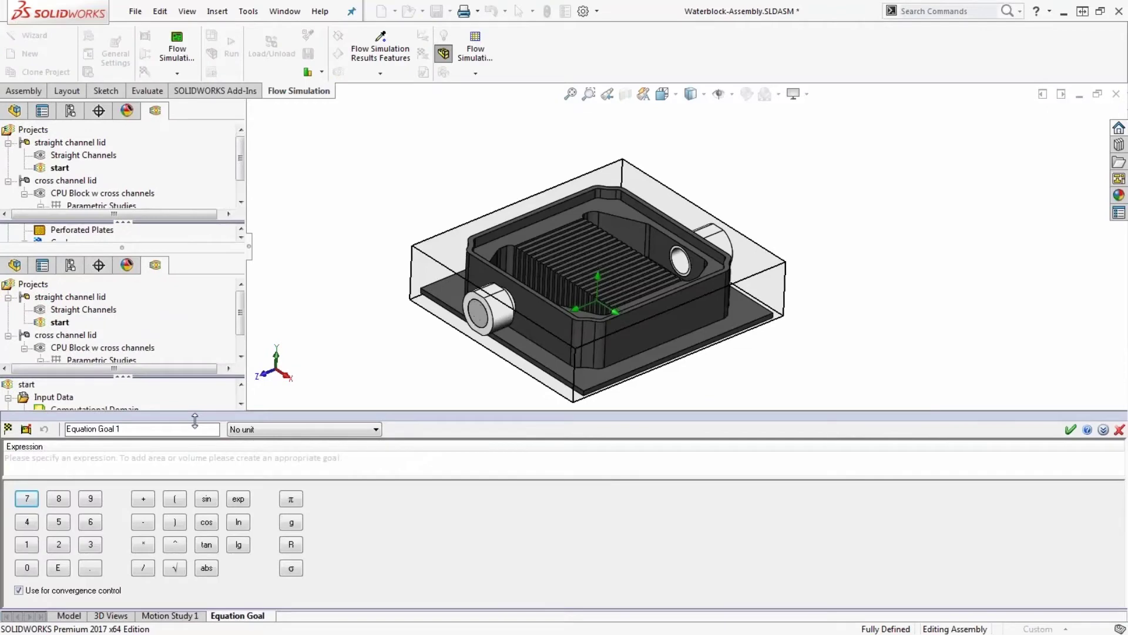
{"action": "left_click_drag", "start_coordinate": [195, 420], "coordinate": [196, 485]}
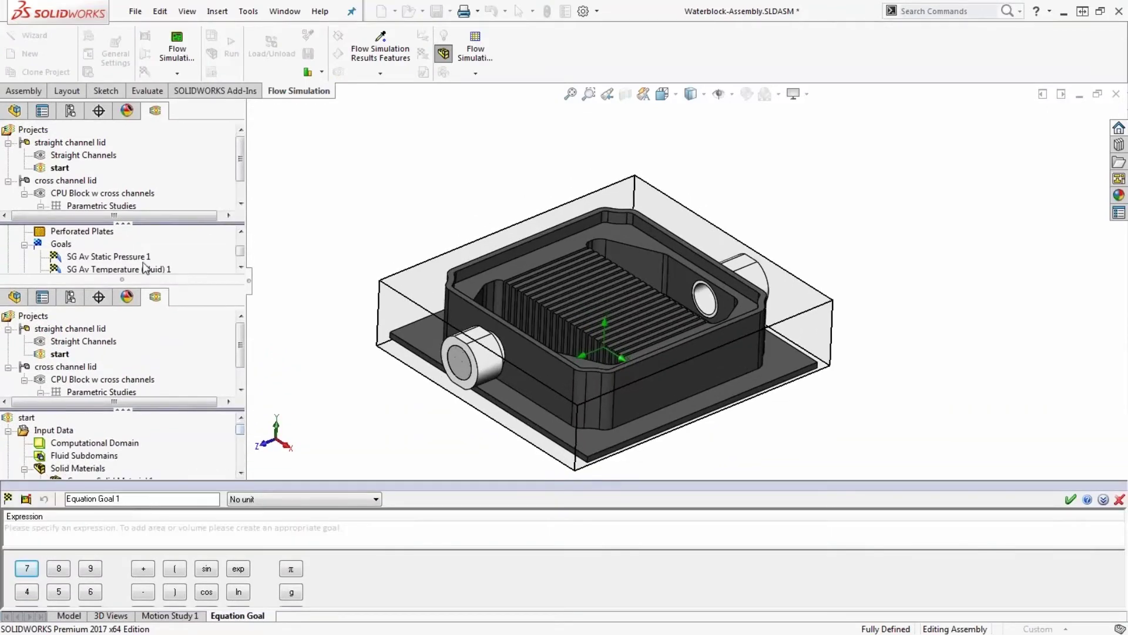
{"action": "left_click_drag", "start_coordinate": [152, 276], "coordinate": [166, 106]}
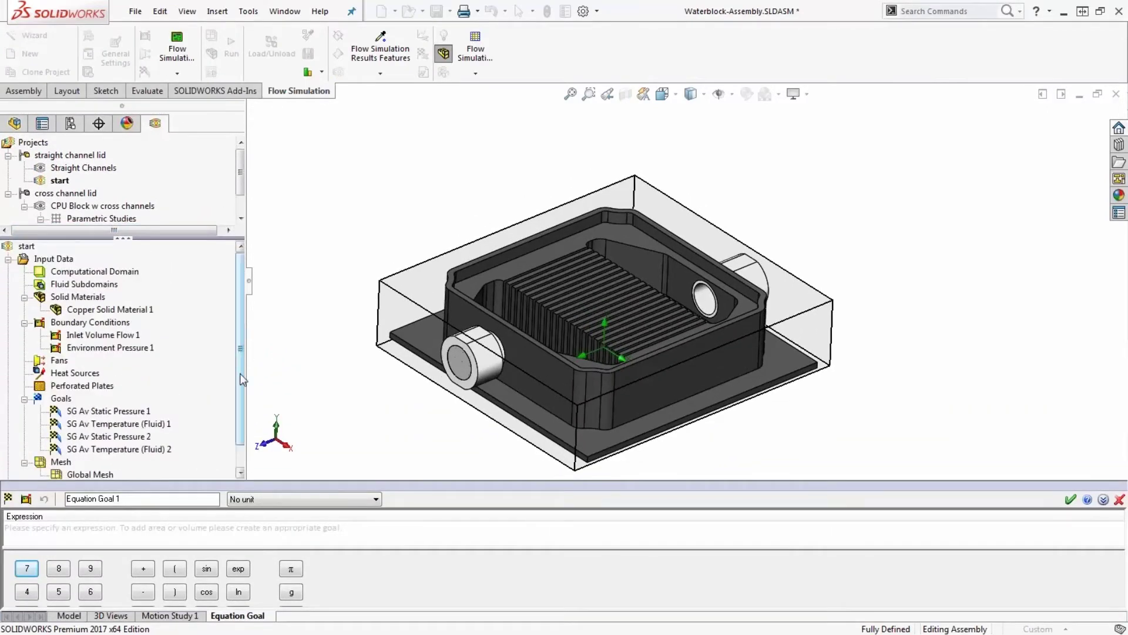
{"action": "left_click_drag", "start_coordinate": [240, 373], "coordinate": [240, 395]}
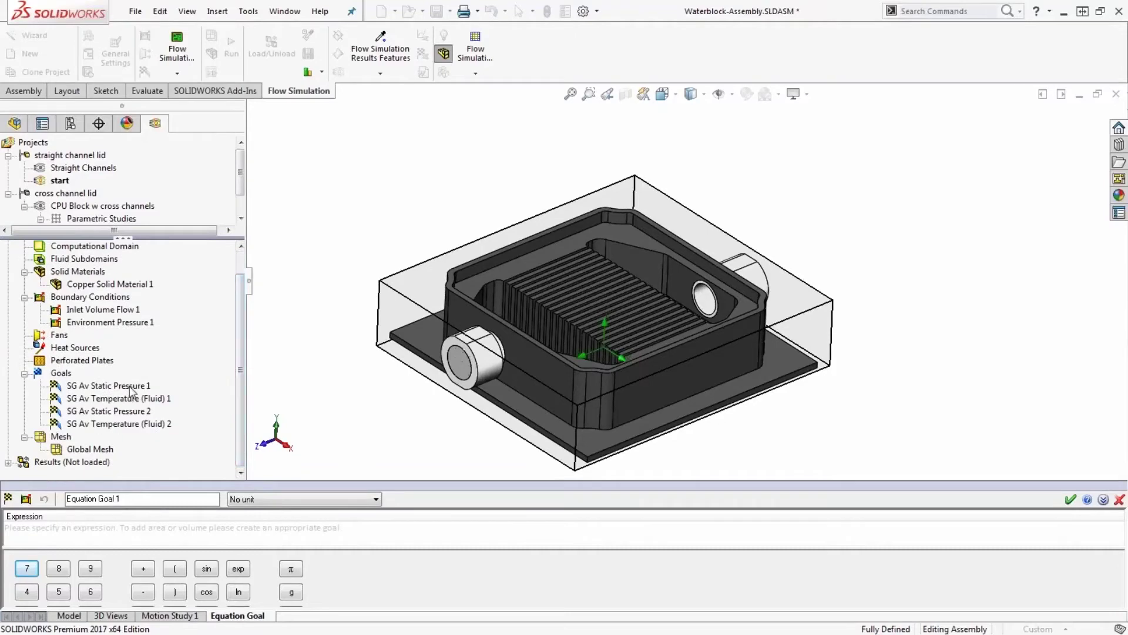
{"action": "left_click", "coordinate": [132, 387]}
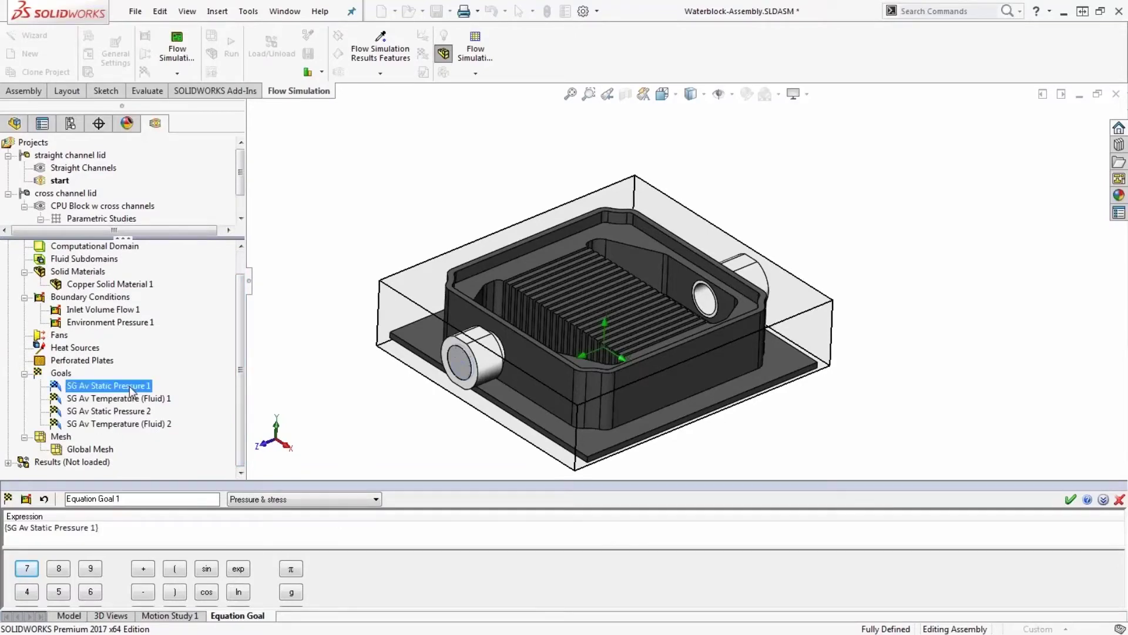
{"action": "type", "text": "-"}
{"action": "left_click", "coordinate": [127, 411]}
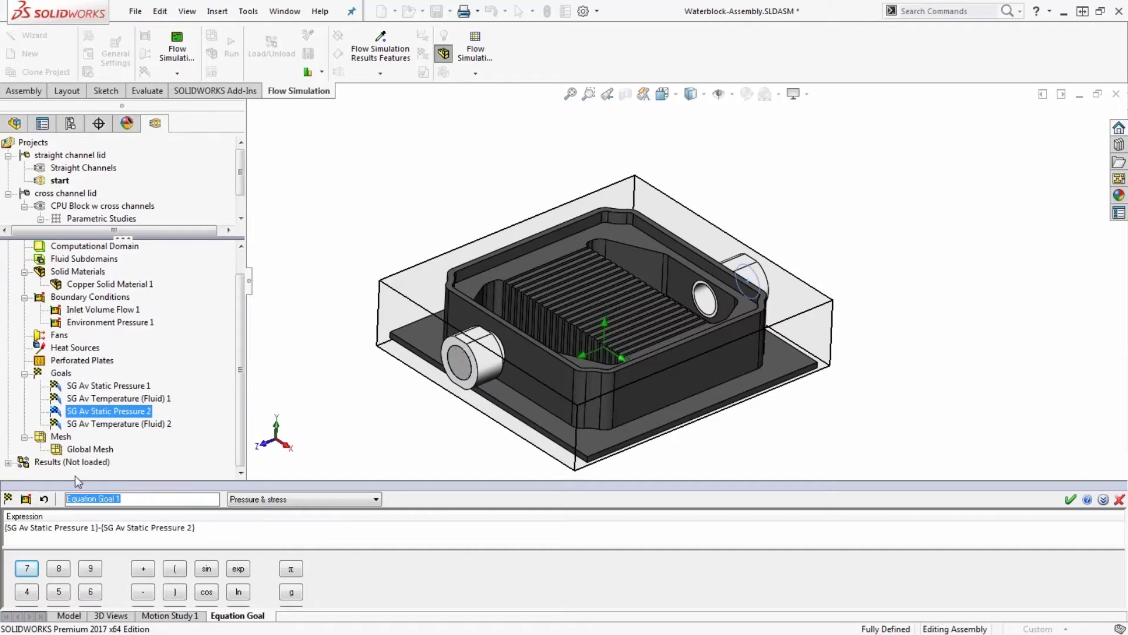
{"action": "type", "text": "Delta P"}
{"action": "left_click", "coordinate": [1070, 499]}
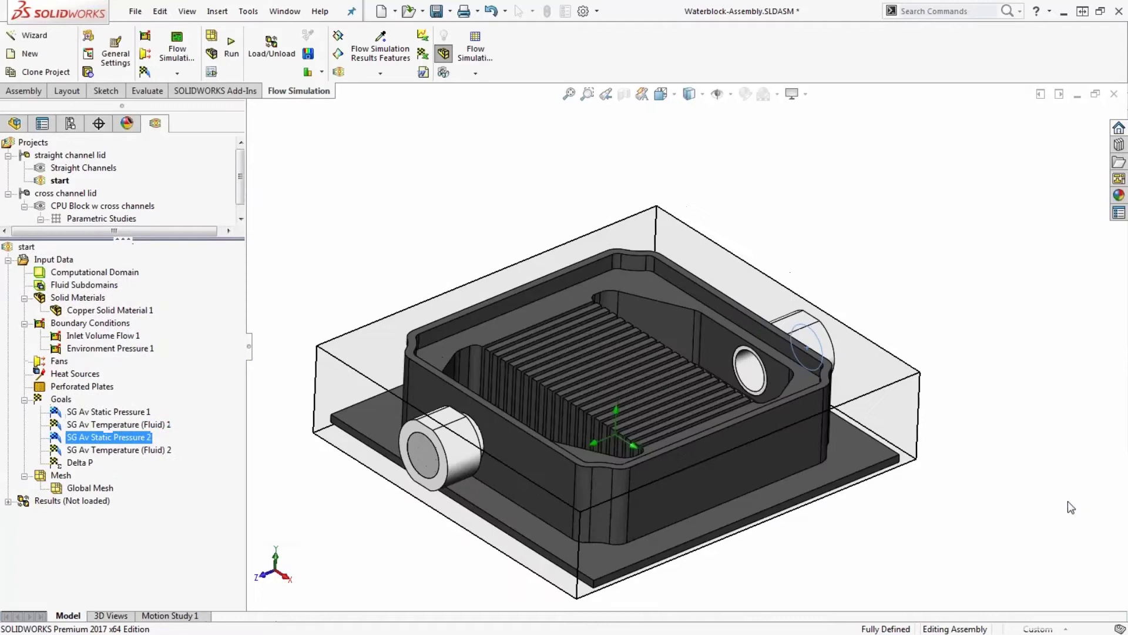
Create an equation goal named Delta T that subtracts SG Av Temperature (Fluid) 1 from SG Av Temperature (Fluid) 2.
{"action": "right_click", "coordinate": [67, 404]}
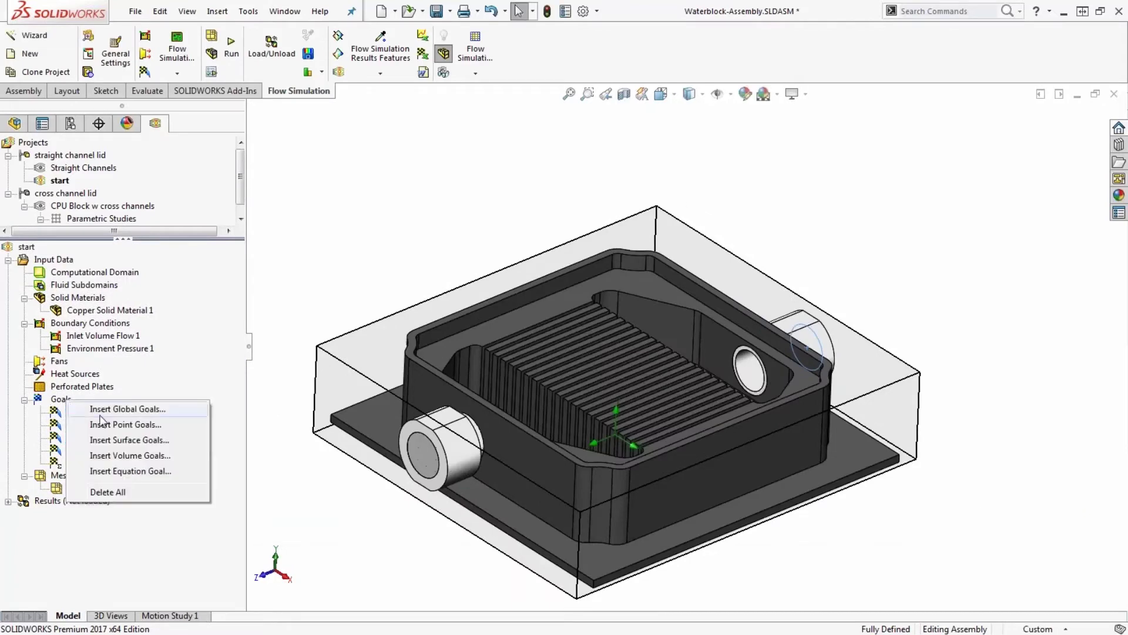
{"action": "left_click", "coordinate": [147, 477]}
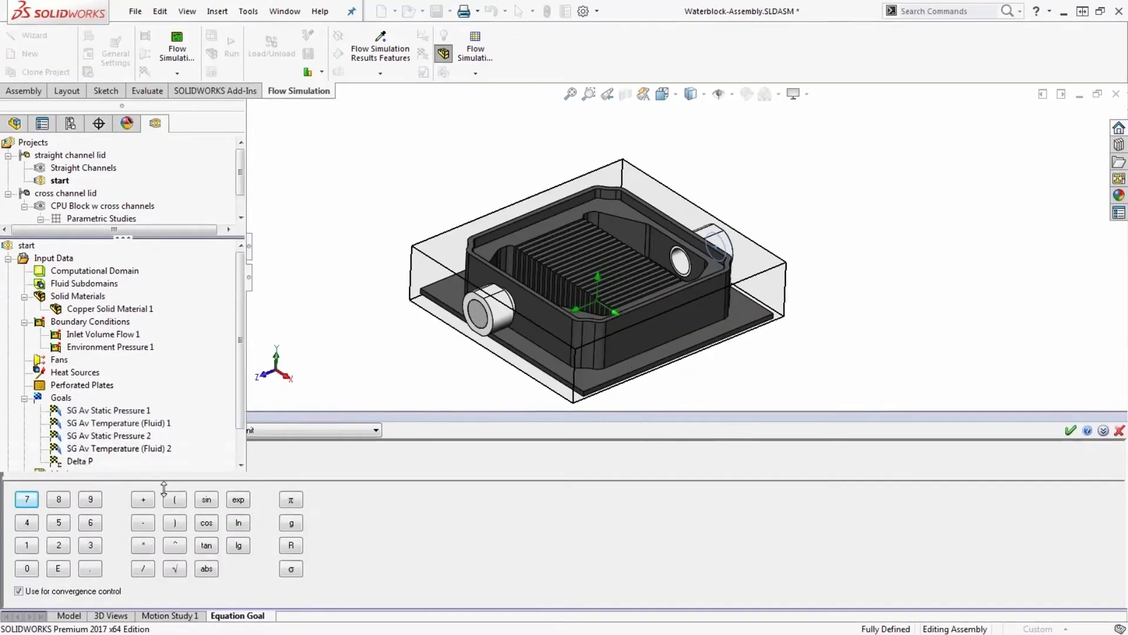
{"action": "left_click", "coordinate": [133, 450]}
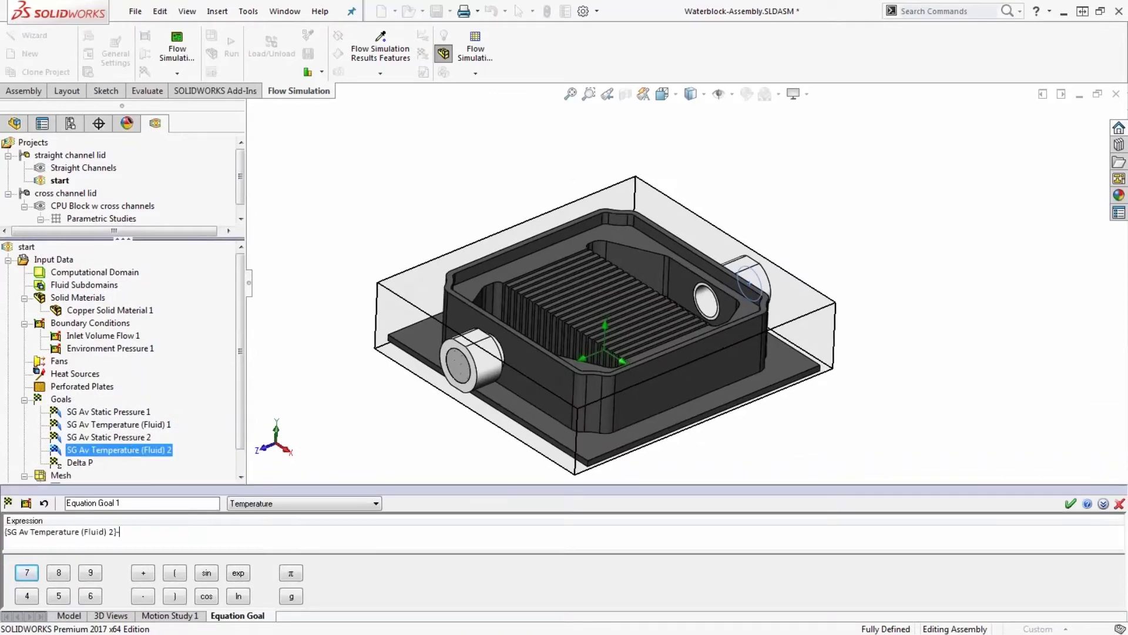
{"action": "type", "text": "-"}
{"action": "left_click", "coordinate": [147, 425]}
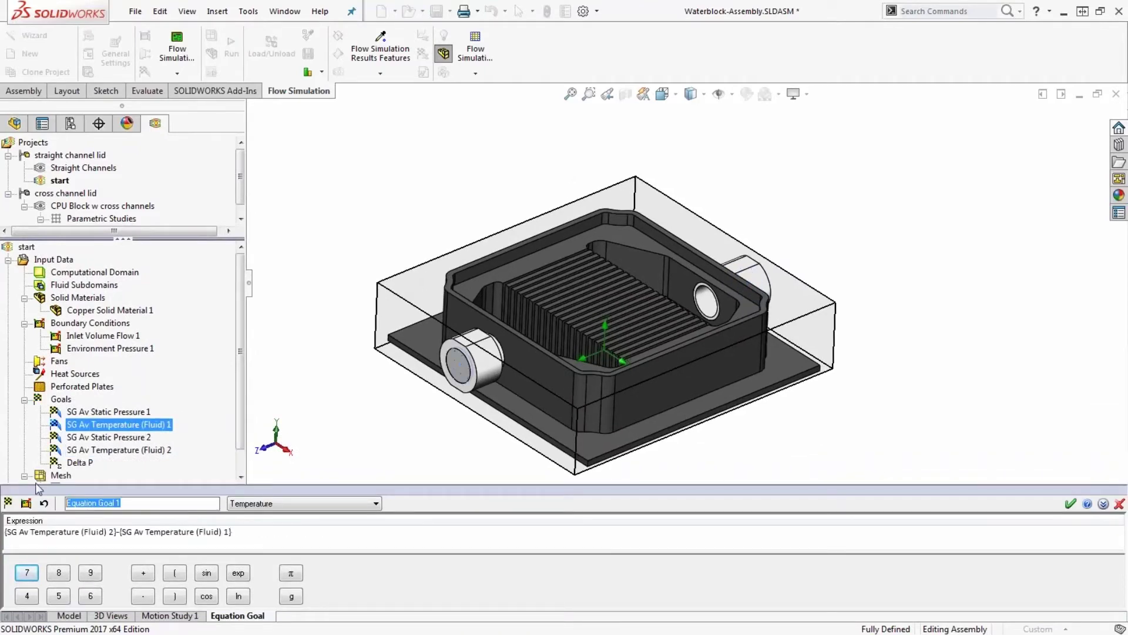
{"action": "type", "text": "Delta T"}
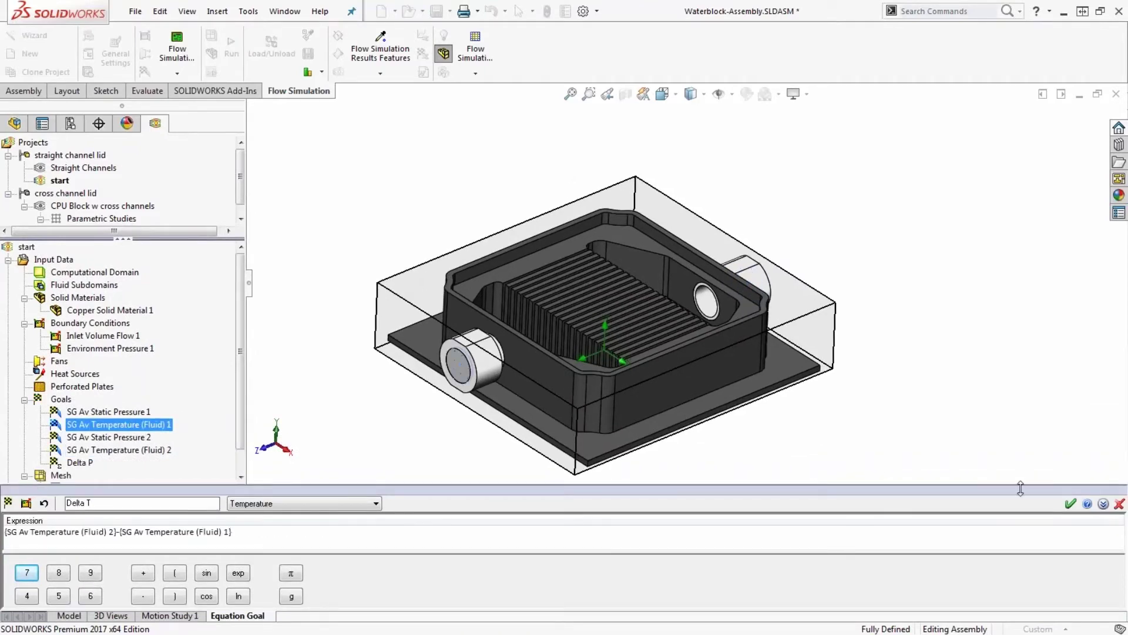
{"action": "left_click", "coordinate": [1070, 504]}
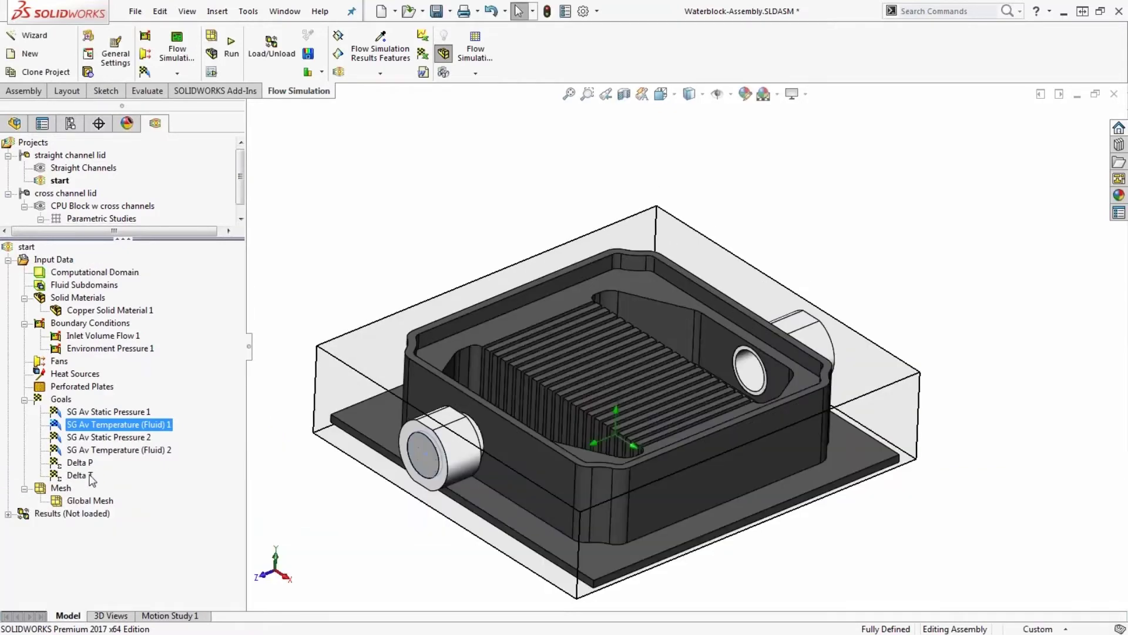
{"action": "left_click", "coordinate": [299, 260]}
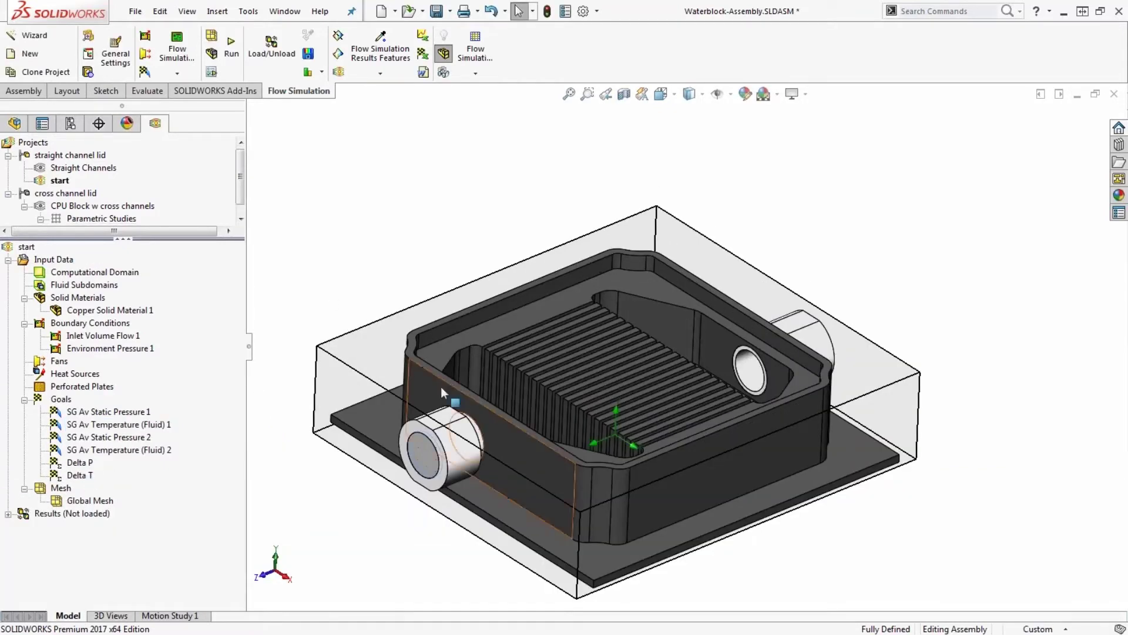
Set the temperature of the Inlet Volume Flow 1 boundary condition to 50 °C.
{"action": "middle_click_drag", "start_coordinate": [367, 200], "coordinate": [338, 247]}
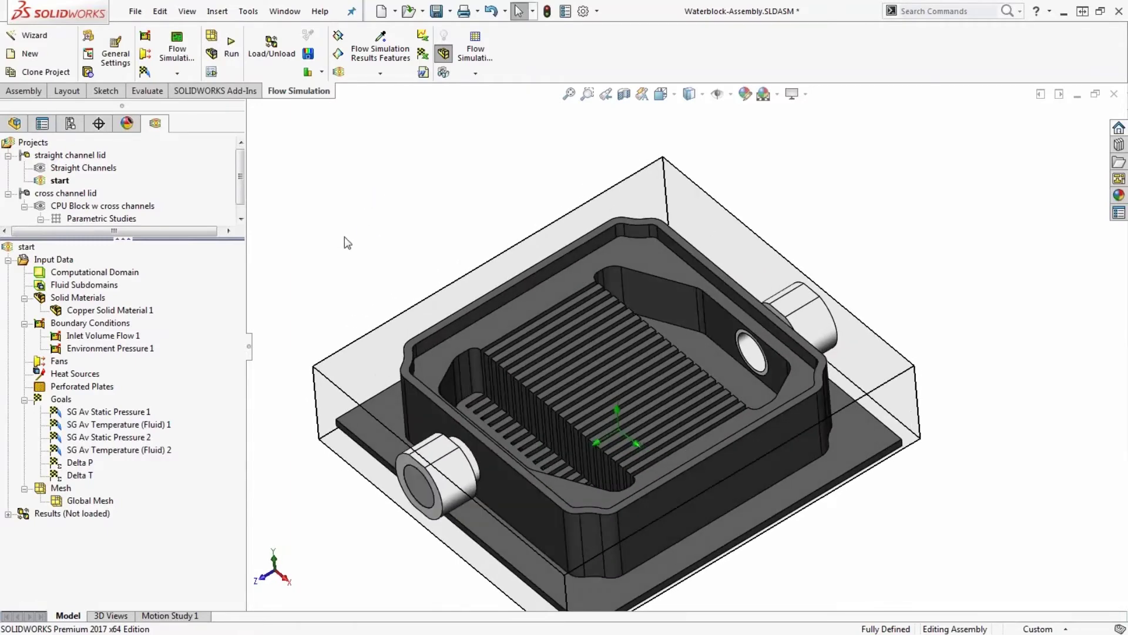
{"action": "right_click", "coordinate": [114, 338]}
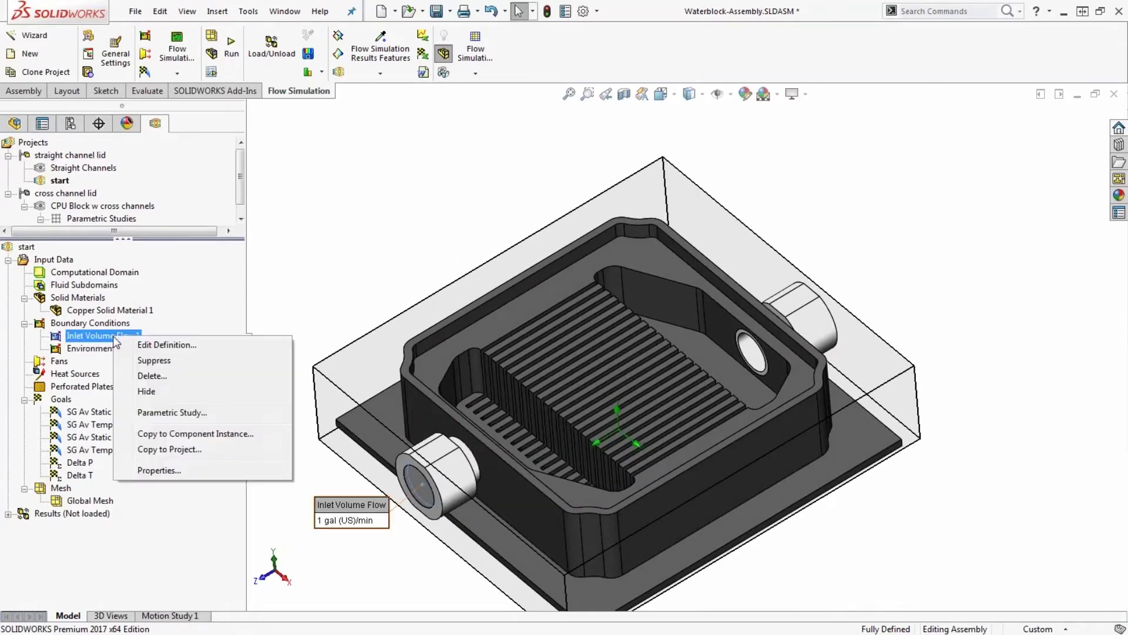
{"action": "left_click", "coordinate": [146, 347]}
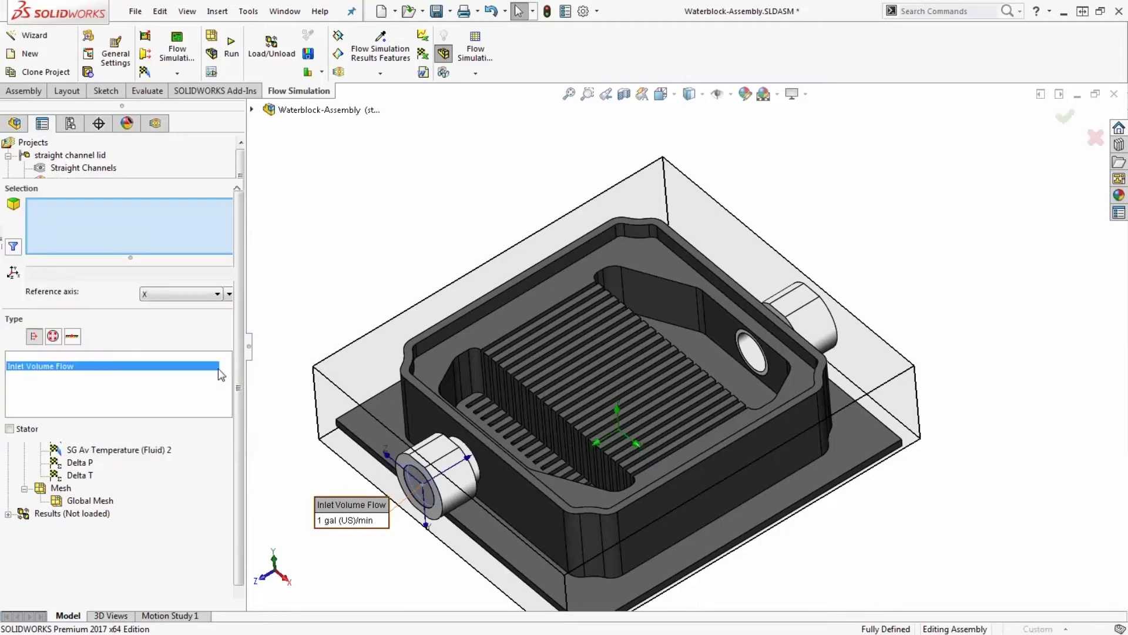
{"action": "left_click", "coordinate": [104, 535]}
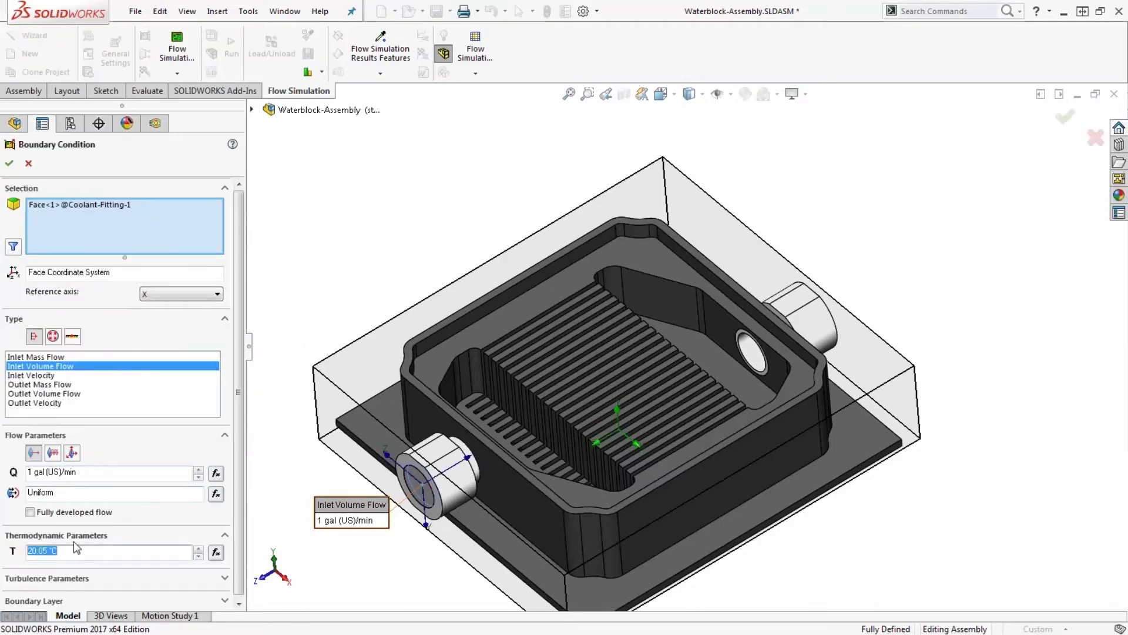
{"action": "type", "text": "50"}
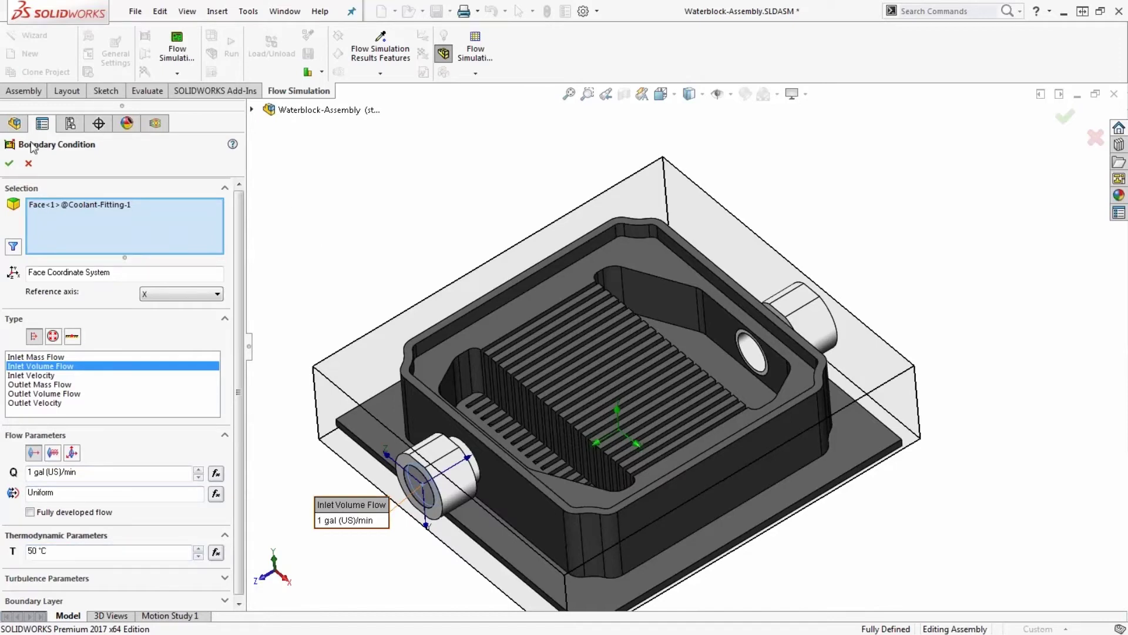
{"action": "left_click", "coordinate": [10, 167]}
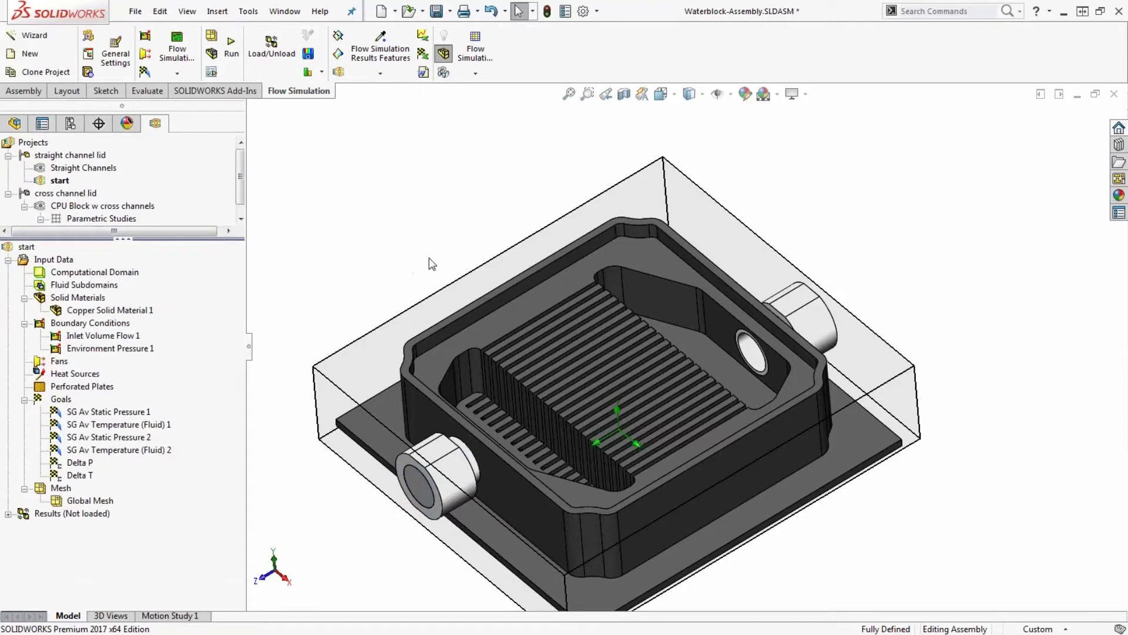
Measure the width of the outermost straight channel between its two parallel top edges.
{"action": "middle_click_drag", "start_coordinate": [445, 276], "coordinate": [535, 357]}
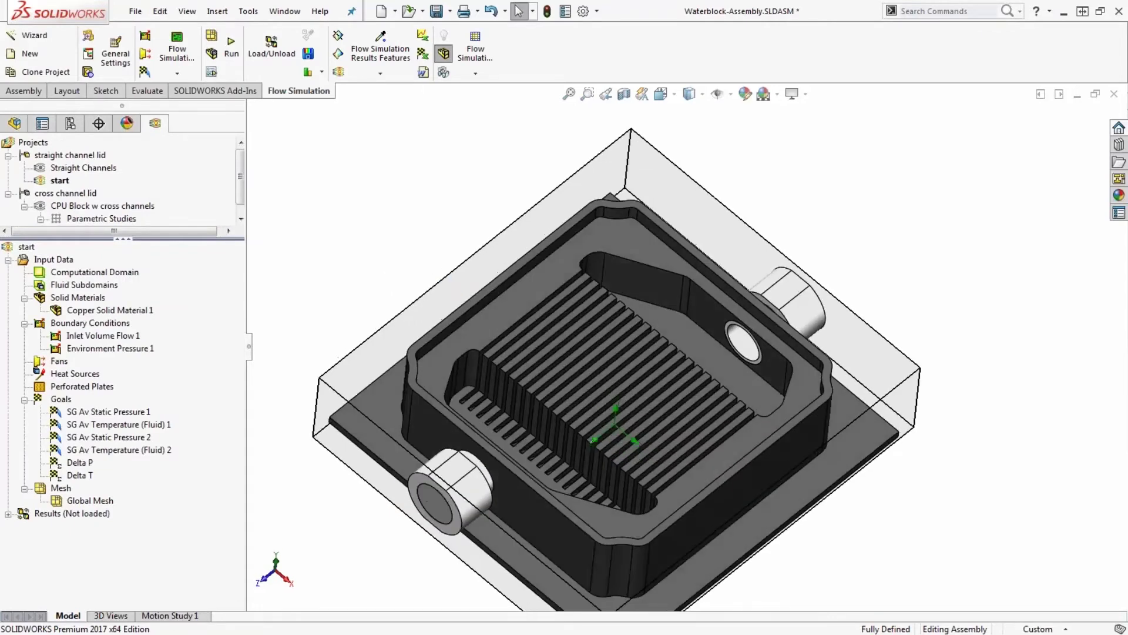
{"action": "scroll", "coordinate": [534, 358], "scroll_direction": "down", "scroll_amount": 5}
{"action": "left_click", "coordinate": [147, 90]}
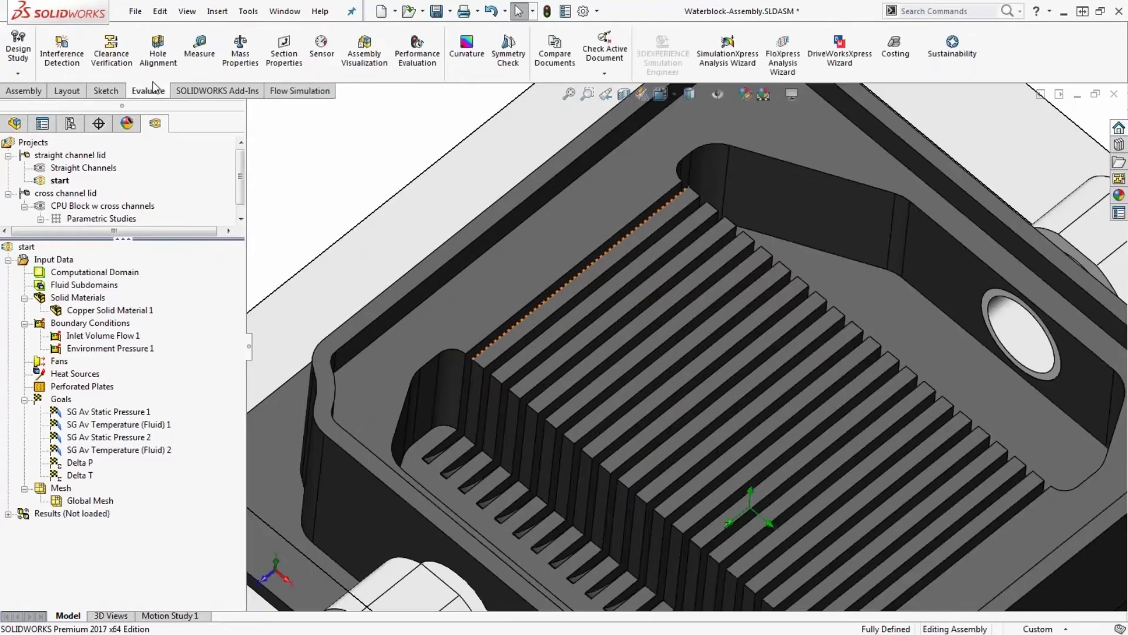
{"action": "left_click", "coordinate": [199, 53]}
{"action": "left_click", "coordinate": [479, 346]}
{"action": "left_click", "coordinate": [488, 348]}
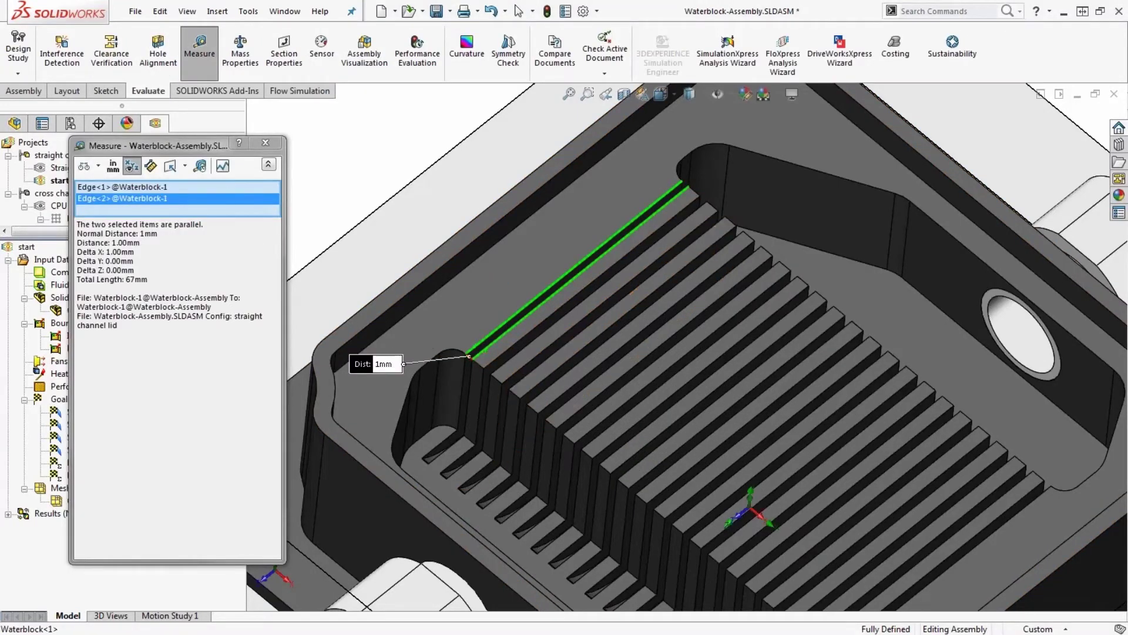
{"action": "right_click", "coordinate": [227, 188]}
{"action": "left_click", "coordinate": [258, 197]}
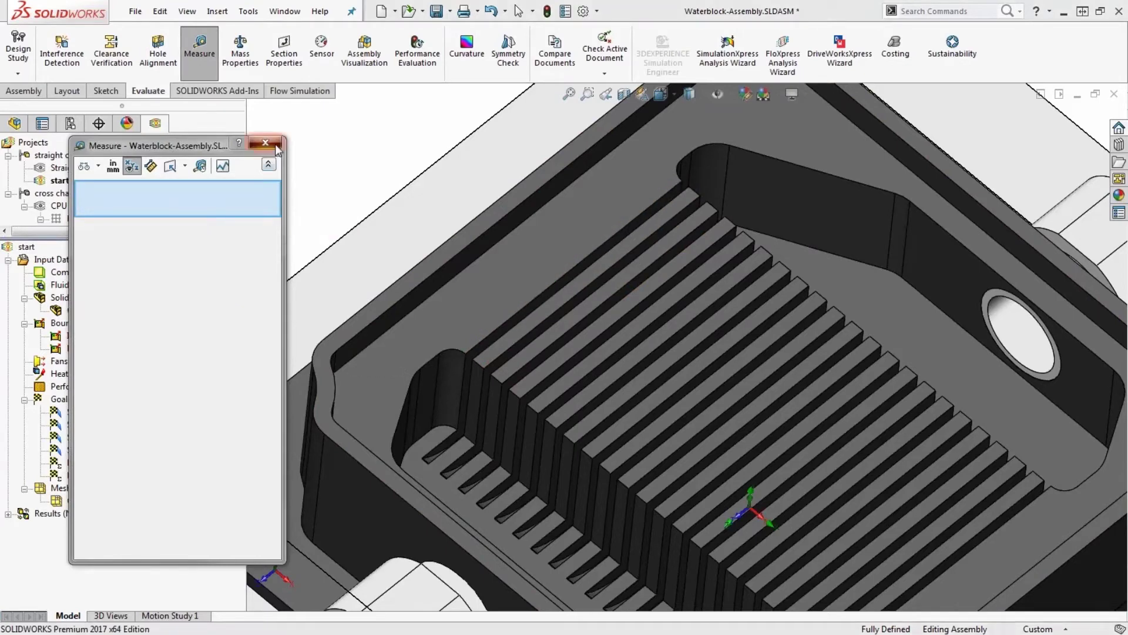
{"action": "left_click", "coordinate": [265, 143]}
Set the minimum gap size in the automatic global mesh settings to 1 mm.
{"action": "scroll", "coordinate": [471, 288], "scroll_direction": "up", "scroll_amount": 2}
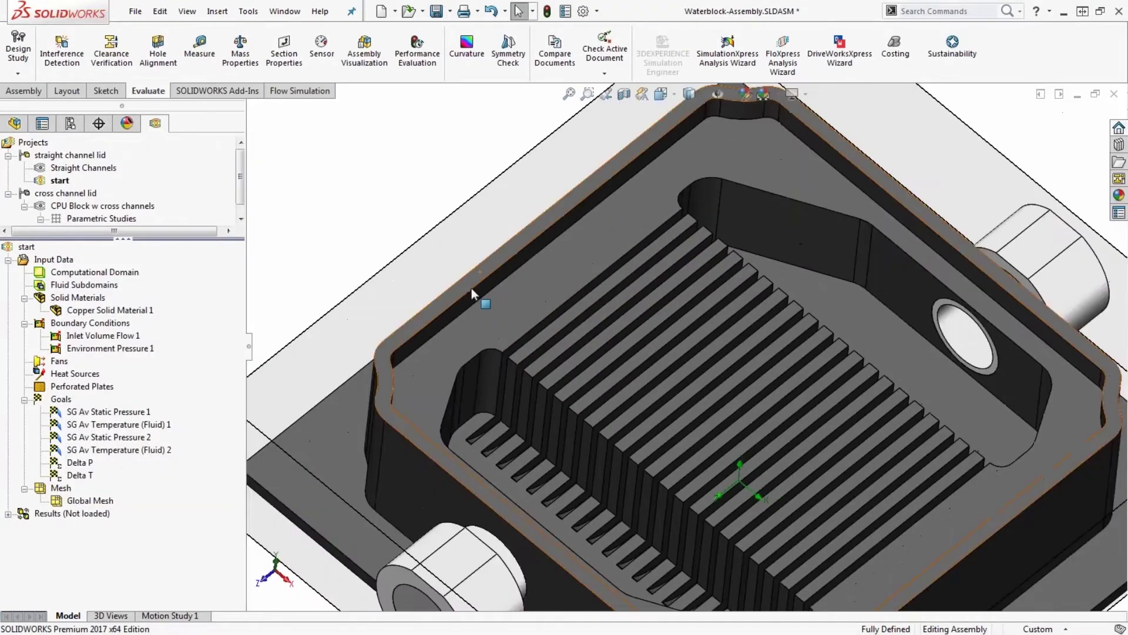
{"action": "scroll", "coordinate": [471, 288], "scroll_direction": "up", "scroll_amount": 2}
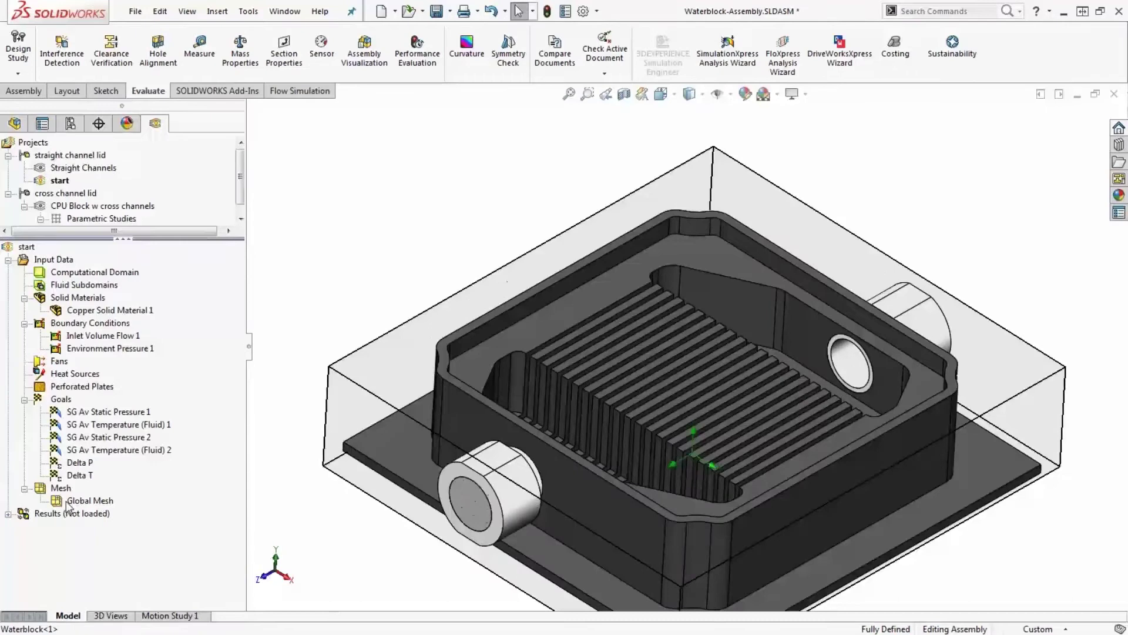
{"action": "right_click", "coordinate": [70, 501]}
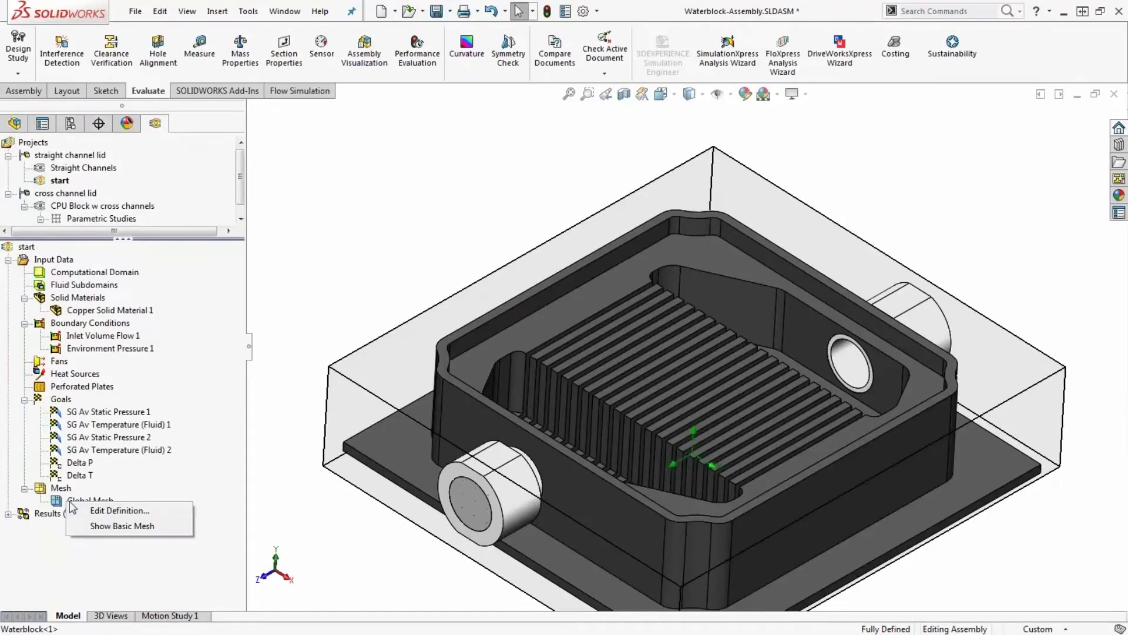
{"action": "left_click", "coordinate": [114, 511]}
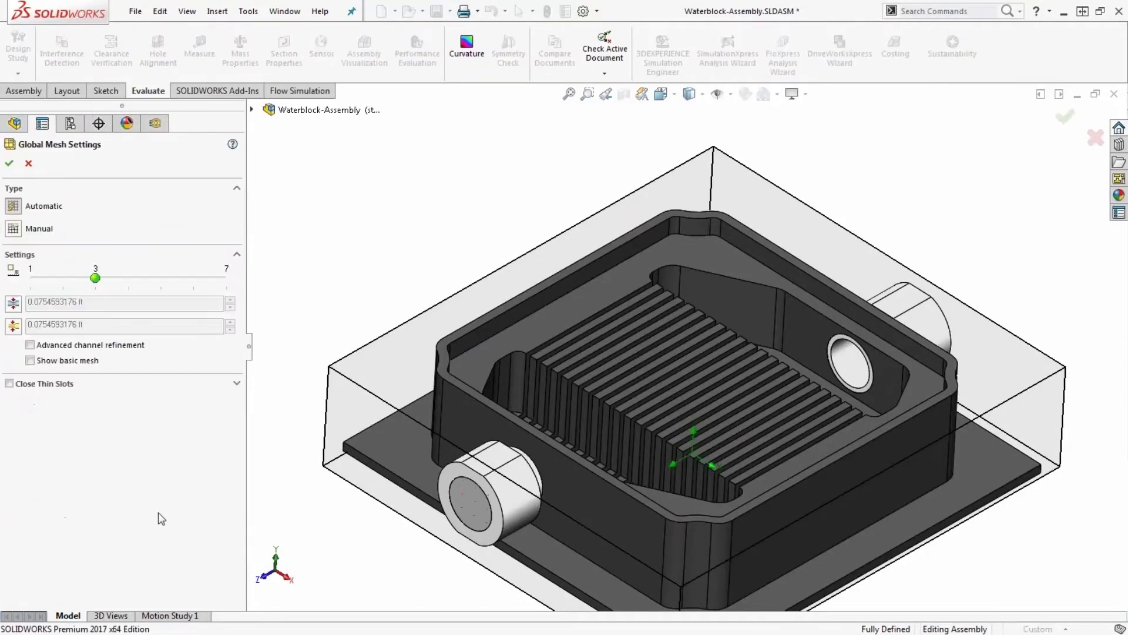
{"action": "left_click", "coordinate": [14, 304]}
{"action": "type", "text": "1mm"}
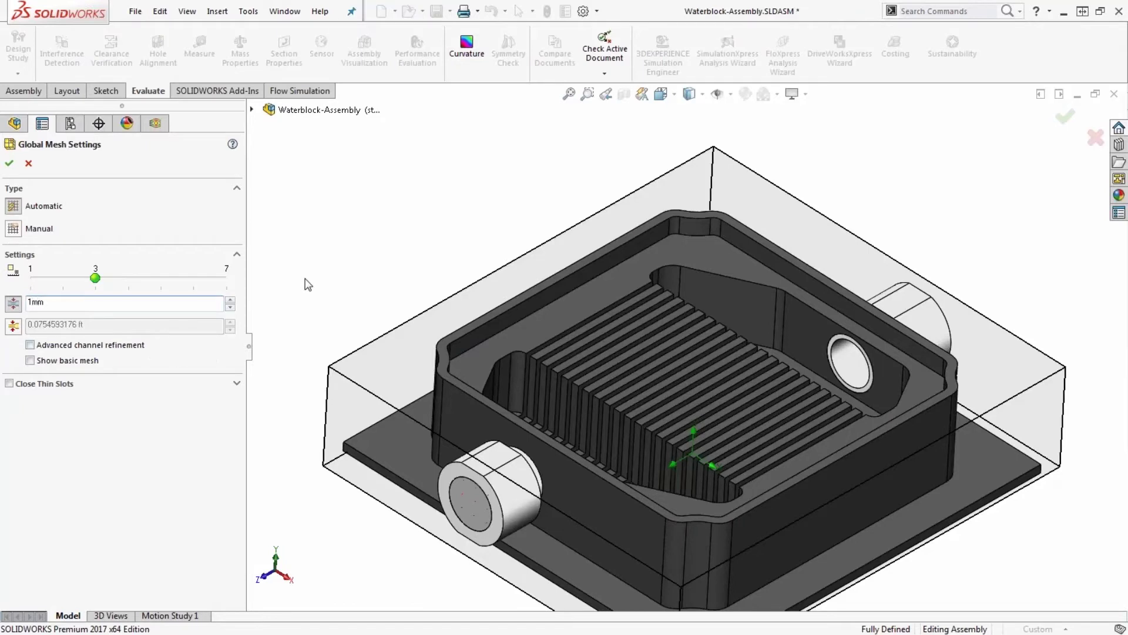
{"action": "left_click", "coordinate": [16, 167]}
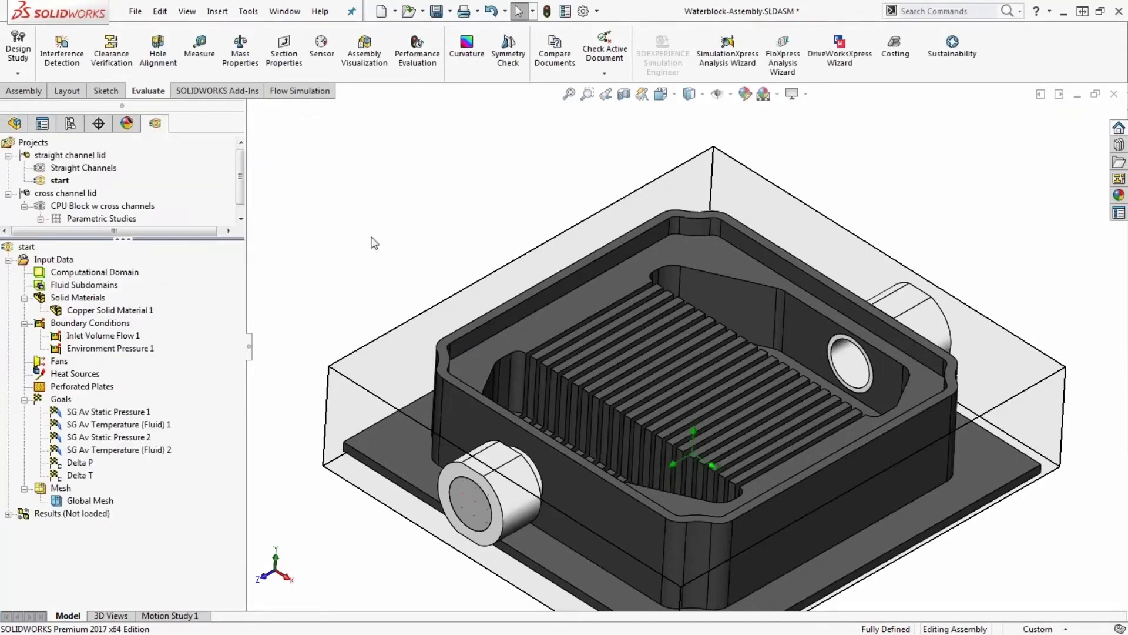
Add a surface heat source with a 125 W heat generation rate on the rounded square face on the waterblock's underside.
{"action": "middle_click_drag", "start_coordinate": [870, 400], "coordinate": [410, 222], "text": "ctrl"}
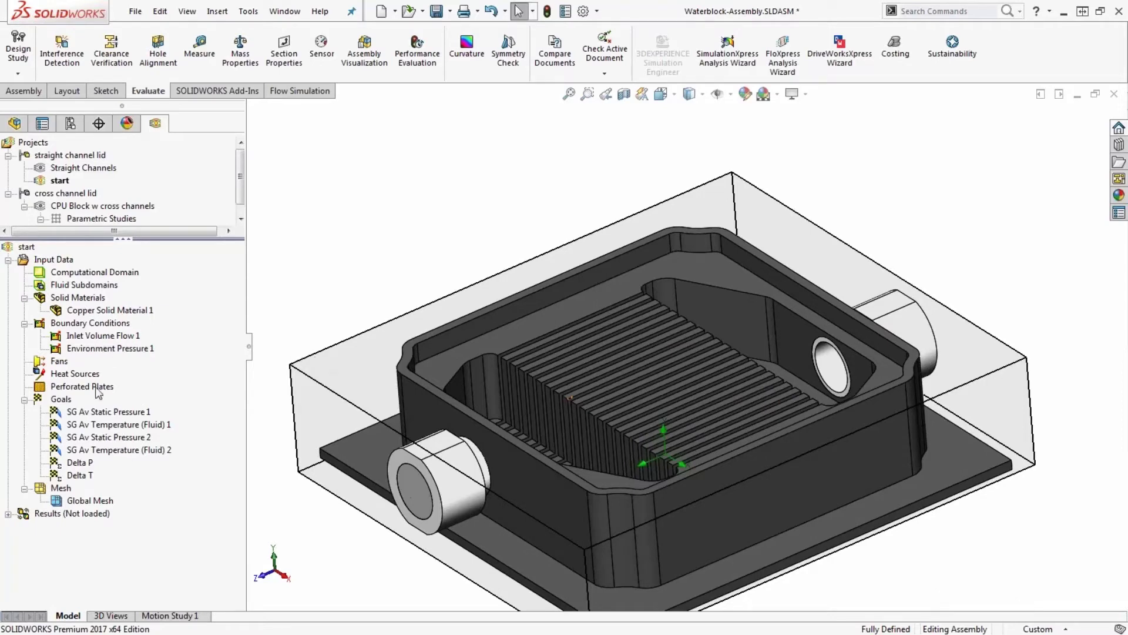
{"action": "middle_click_drag", "start_coordinate": [468, 454], "coordinate": [328, 238]}
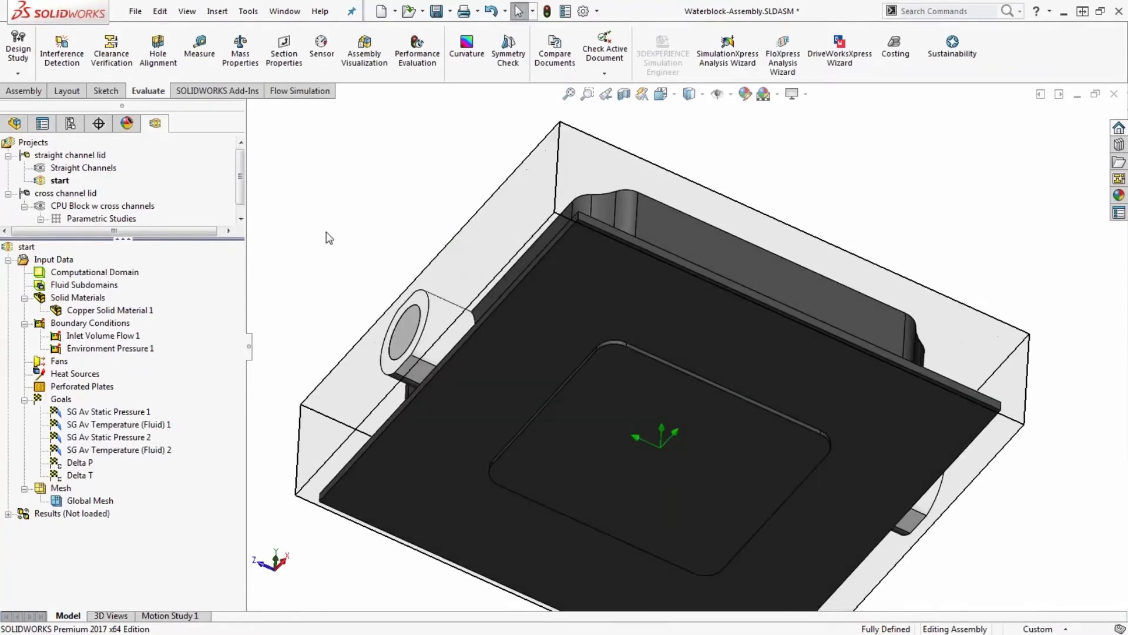
{"action": "right_click", "coordinate": [88, 378]}
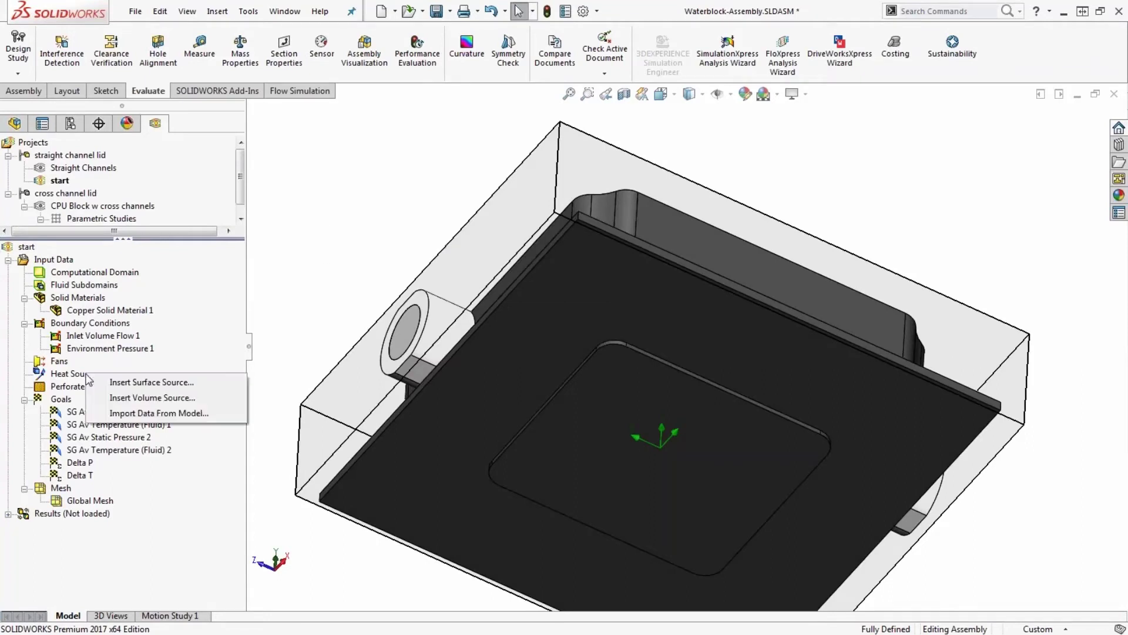
{"action": "left_click", "coordinate": [125, 383]}
{"action": "left_click", "coordinate": [594, 435]}
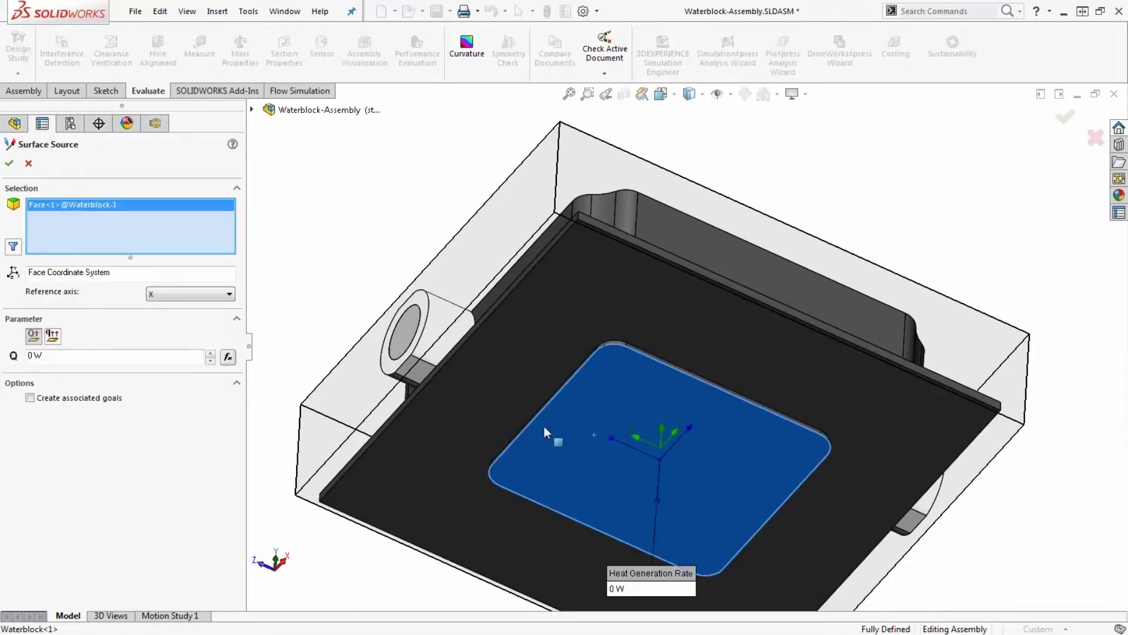
{"action": "left_click", "coordinate": [82, 356]}
{"action": "type", "text": "125"}
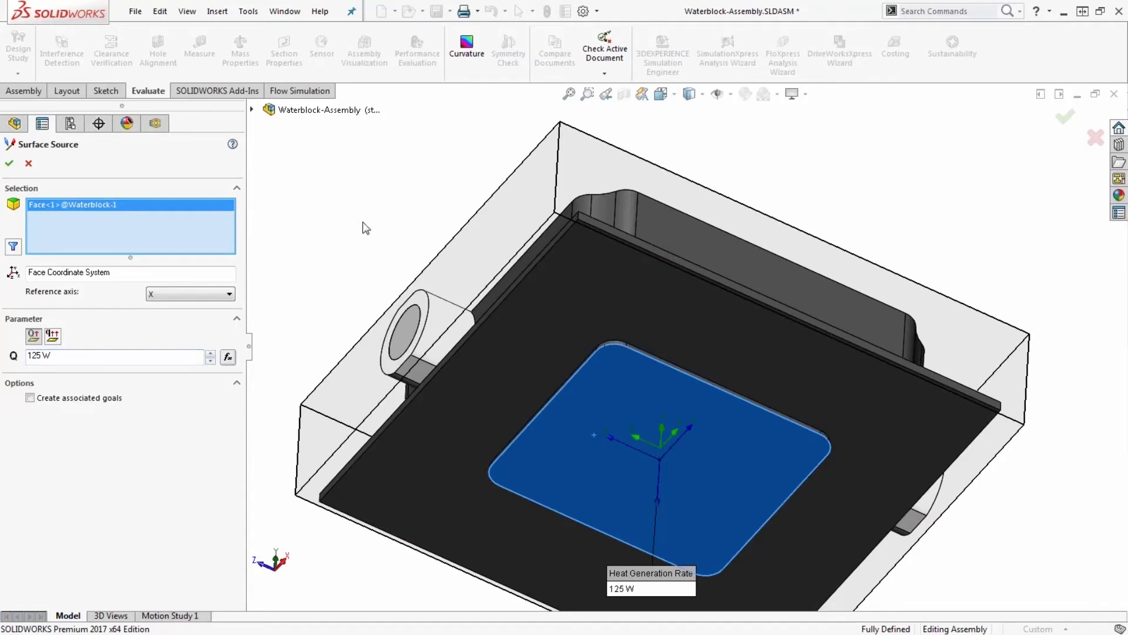
{"action": "middle_click_drag", "start_coordinate": [365, 227], "coordinate": [353, 223]}
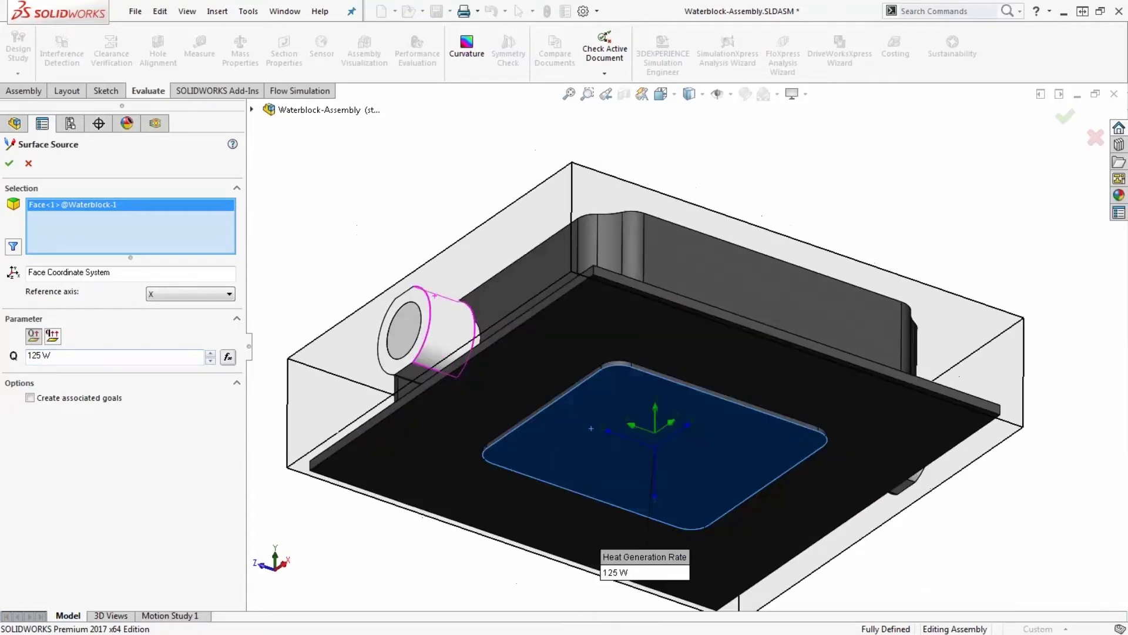
{"action": "left_click", "coordinate": [8, 163]}
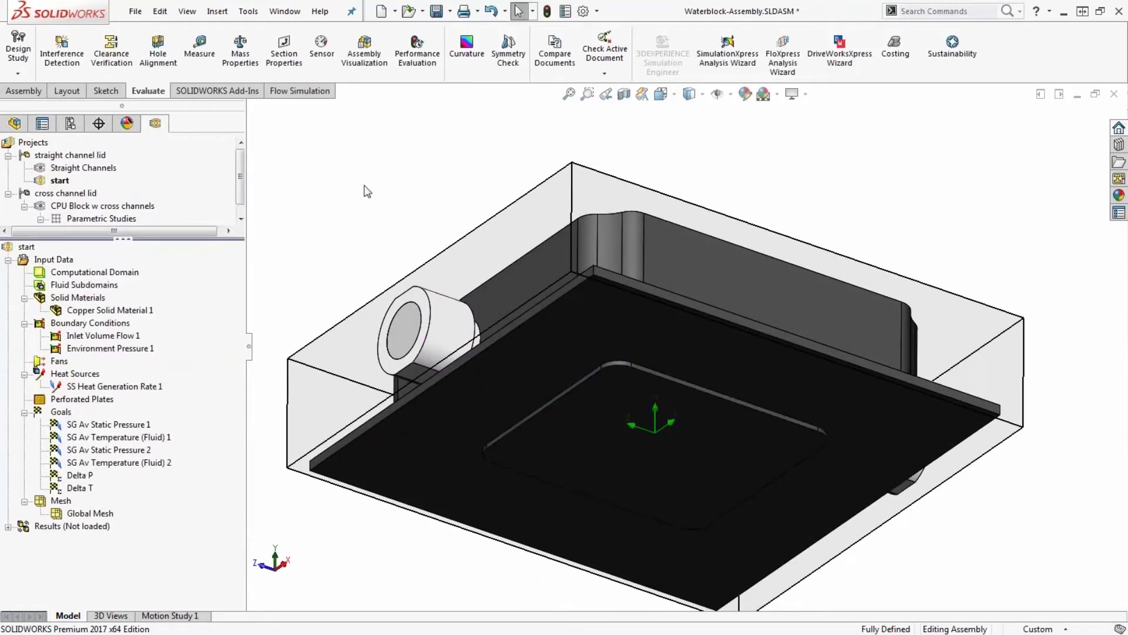
Run a new calculation of the start project on this computer with all CPUs and load the results.
{"action": "middle_click_drag", "start_coordinate": [365, 189], "coordinate": [341, 330]}
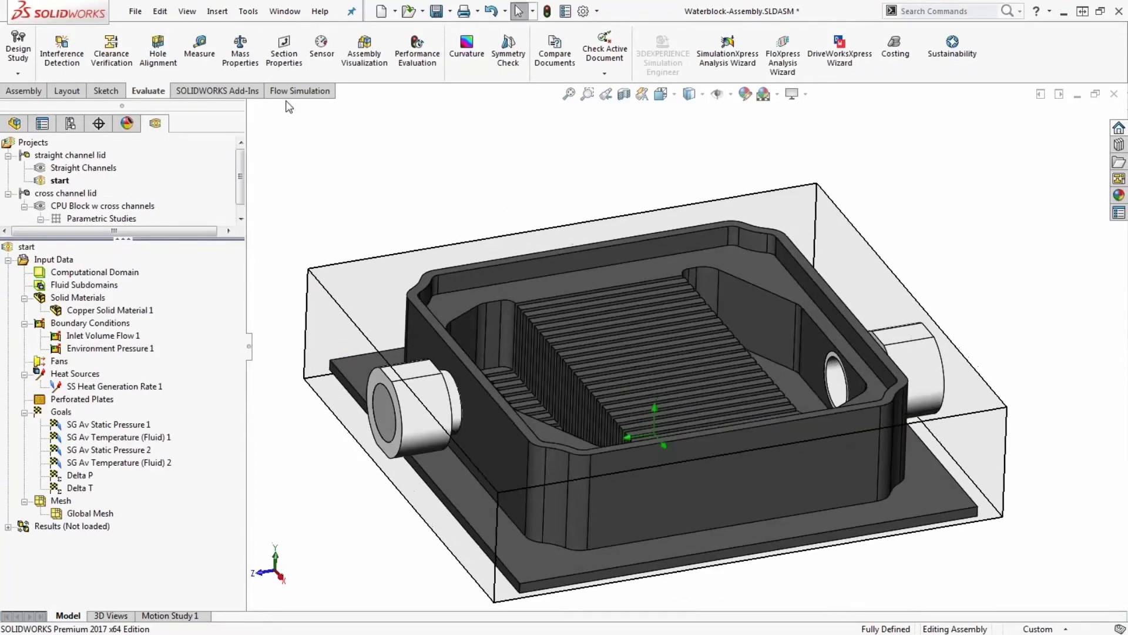
{"action": "left_click", "coordinate": [299, 90]}
{"action": "left_click", "coordinate": [232, 56]}
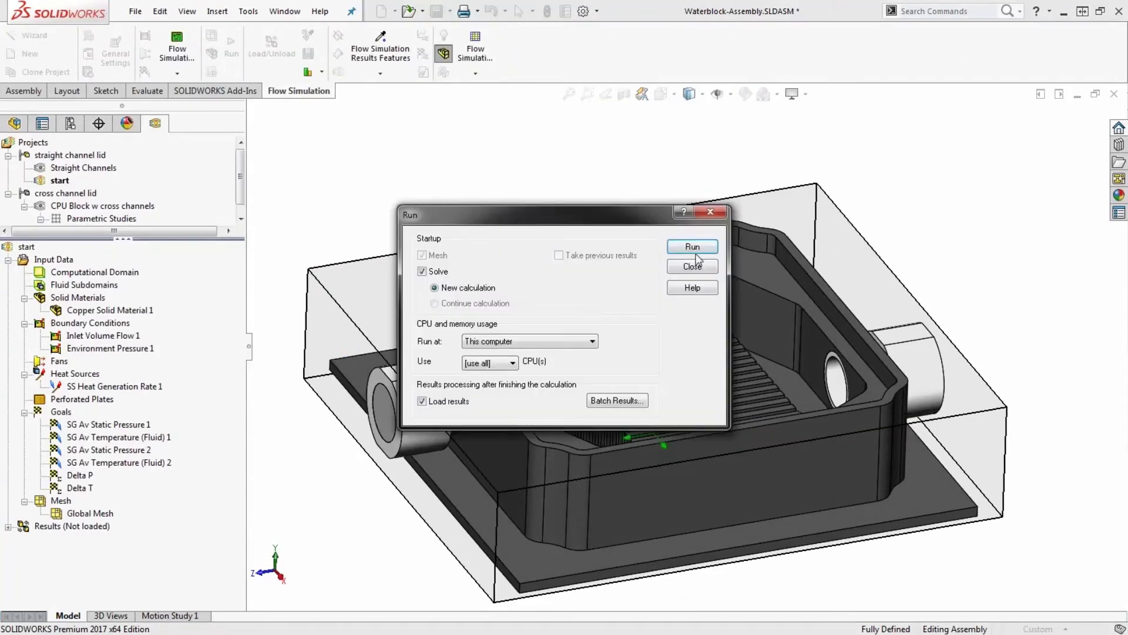
{"action": "left_click", "coordinate": [687, 247]}
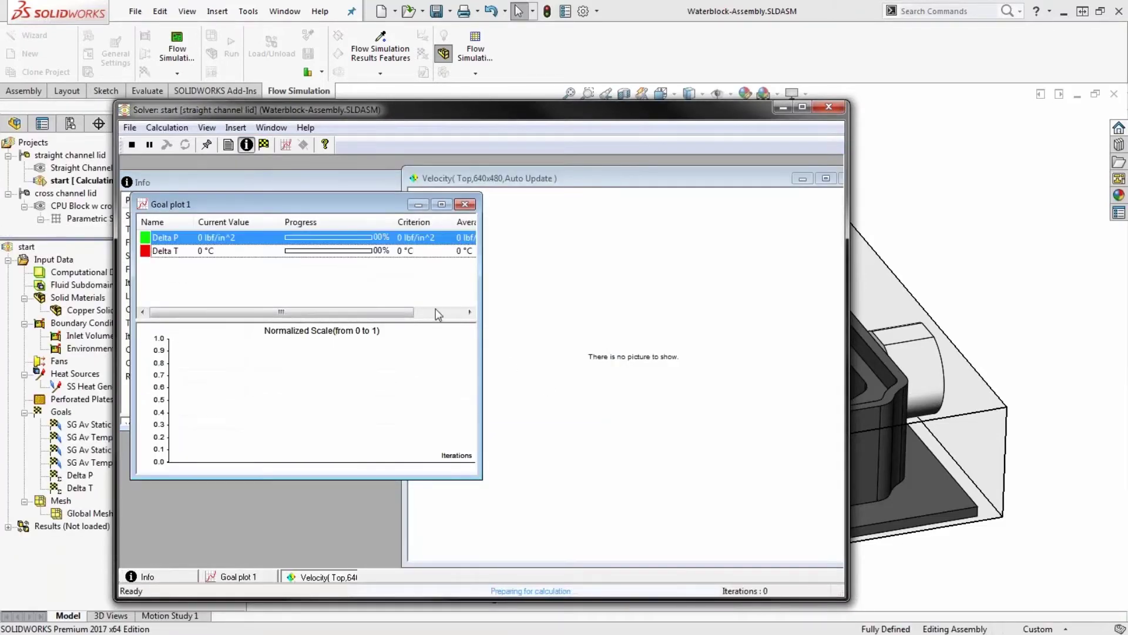
Arrange the solver display by repositioning the goal plot and enlarging the solver window and the velocity preview.
{"action": "left_click_drag", "start_coordinate": [376, 203], "coordinate": [382, 197]}
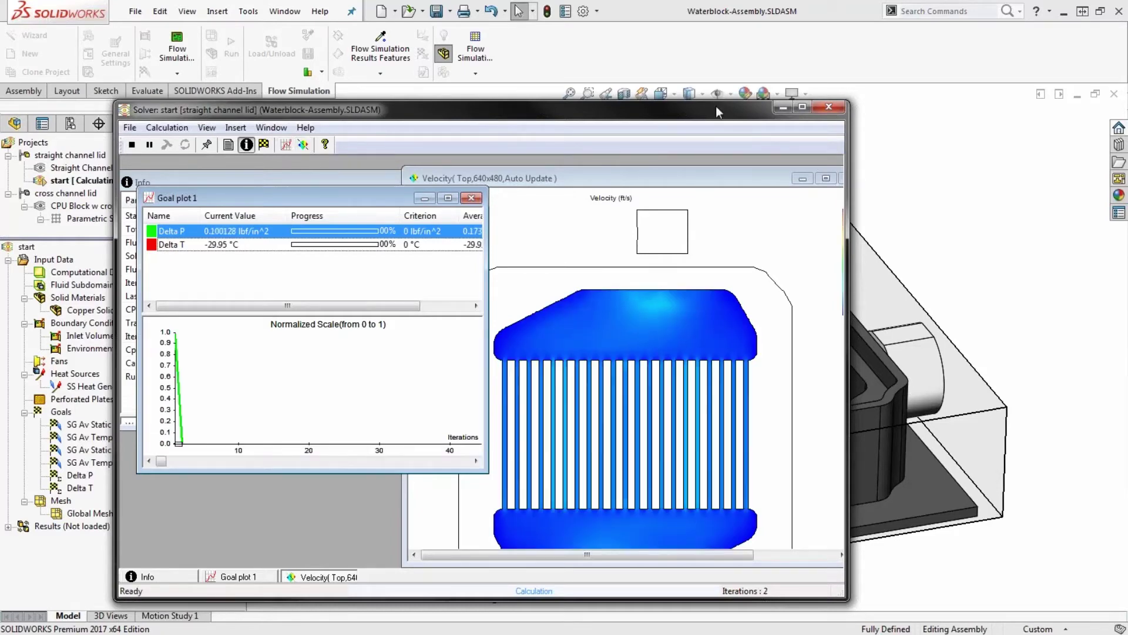
{"action": "left_click_drag", "start_coordinate": [715, 106], "coordinate": [680, 42]}
{"action": "left_click_drag", "start_coordinate": [813, 540], "coordinate": [977, 599]}
{"action": "left_click_drag", "start_coordinate": [830, 505], "coordinate": [875, 555]}
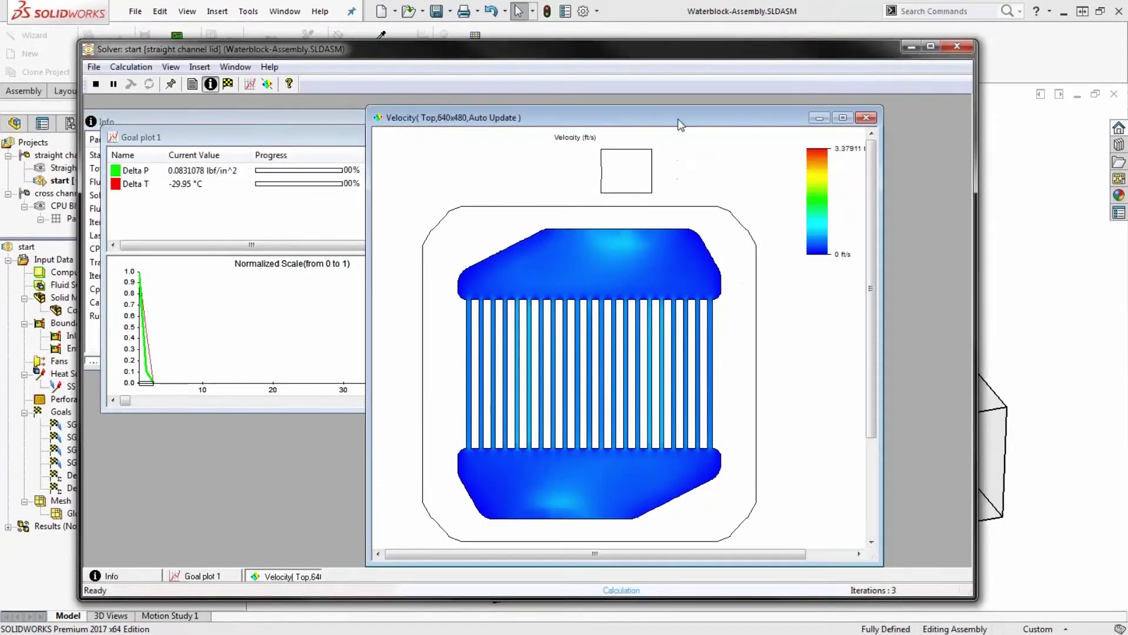
Reposition the velocity preview, stop the running calculation, and close the solver window.
{"action": "left_click_drag", "start_coordinate": [677, 119], "coordinate": [721, 107]}
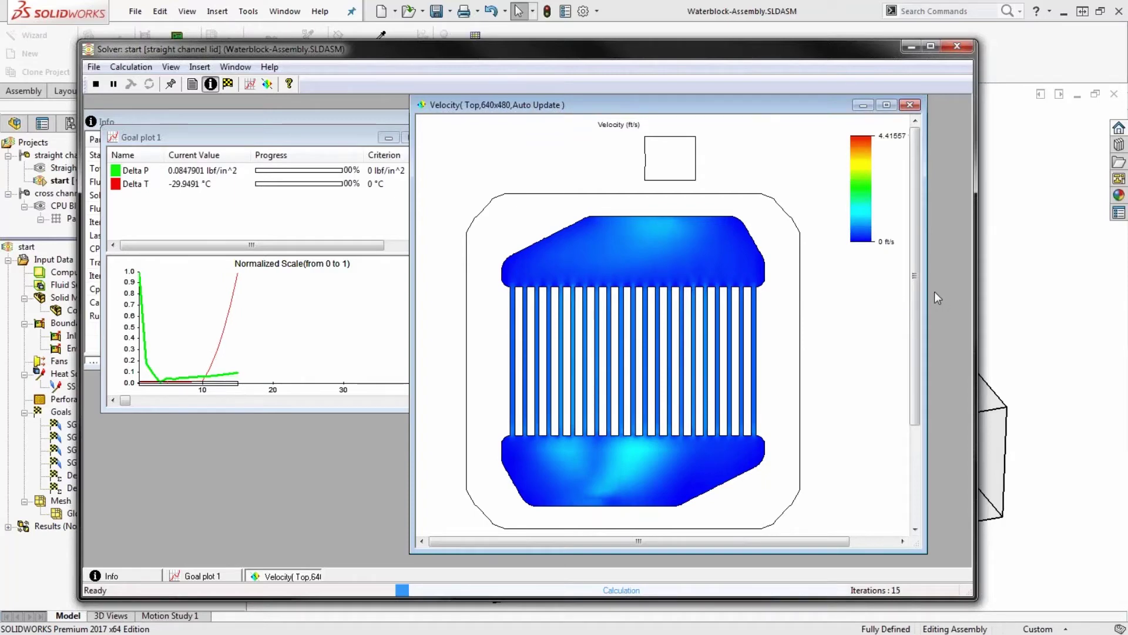
{"action": "left_click", "coordinate": [96, 86]}
{"action": "left_click", "coordinate": [470, 358]}
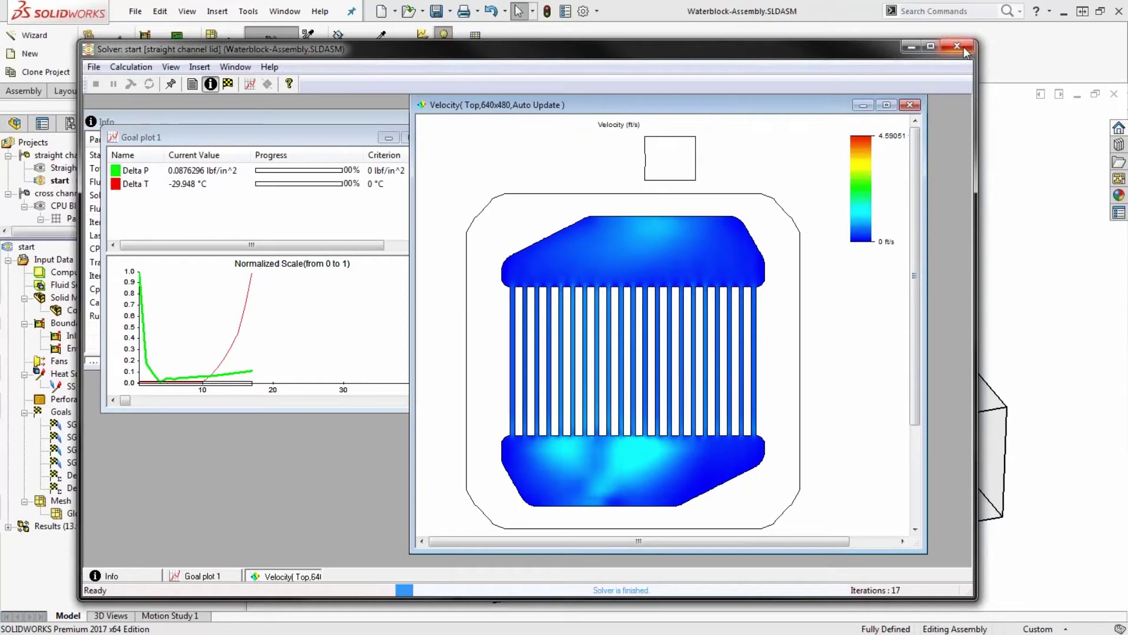
{"action": "left_click_drag", "start_coordinate": [844, 53], "coordinate": [832, 127]}
{"action": "left_click", "coordinate": [950, 120]}
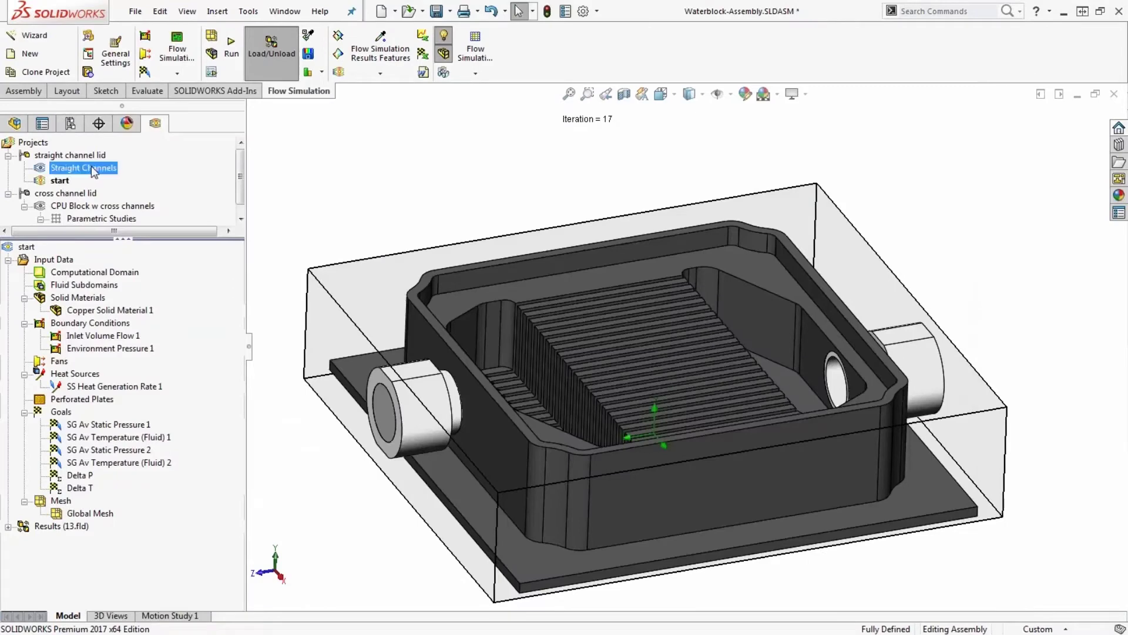
Activate the Straight Channels project and load its calculated results.
{"action": "double_click", "coordinate": [91, 168]}
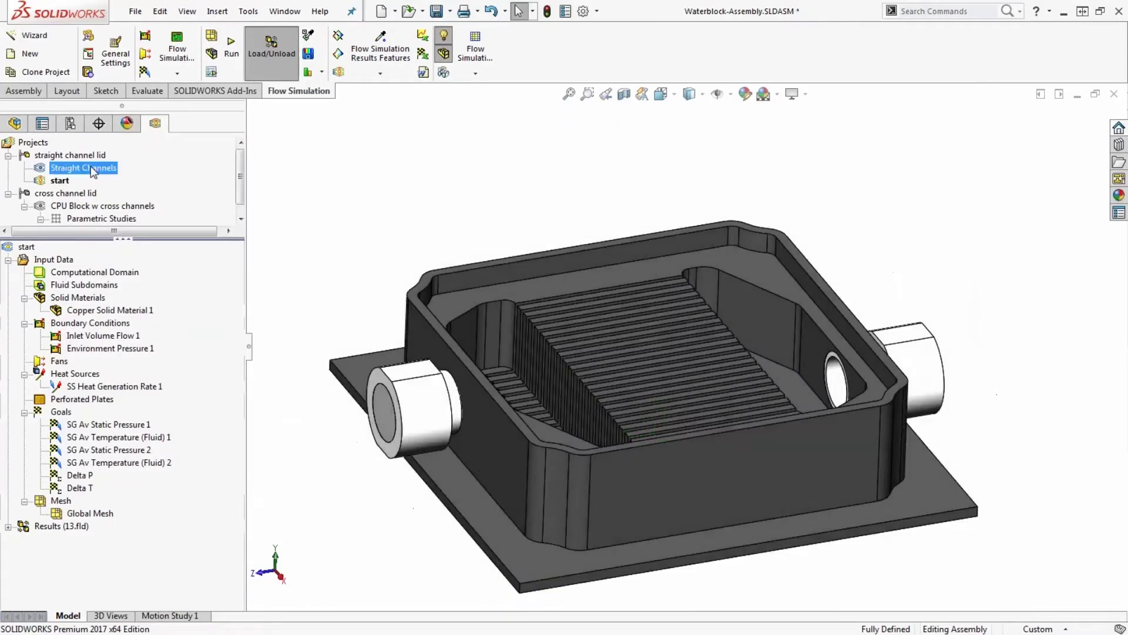
{"action": "right_click", "coordinate": [56, 516]}
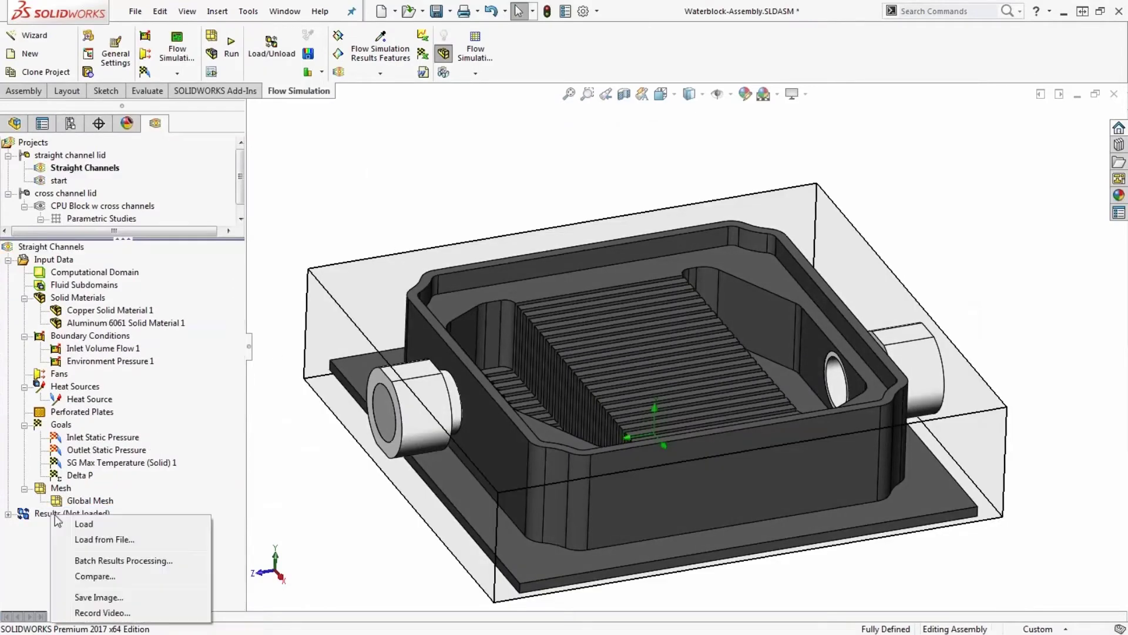
{"action": "left_click", "coordinate": [84, 524]}
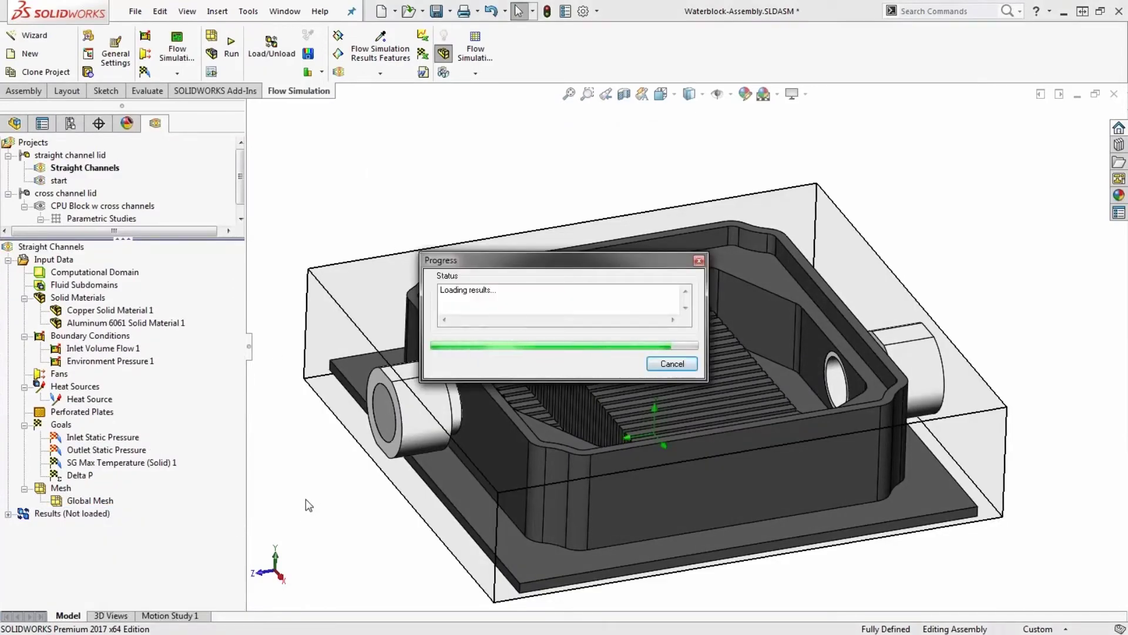
Show Cut Plot 1 of the Straight Channels results and view its velocity contours from above.
{"action": "left_click", "coordinate": [9, 515]}
{"action": "right_click", "coordinate": [81, 419]}
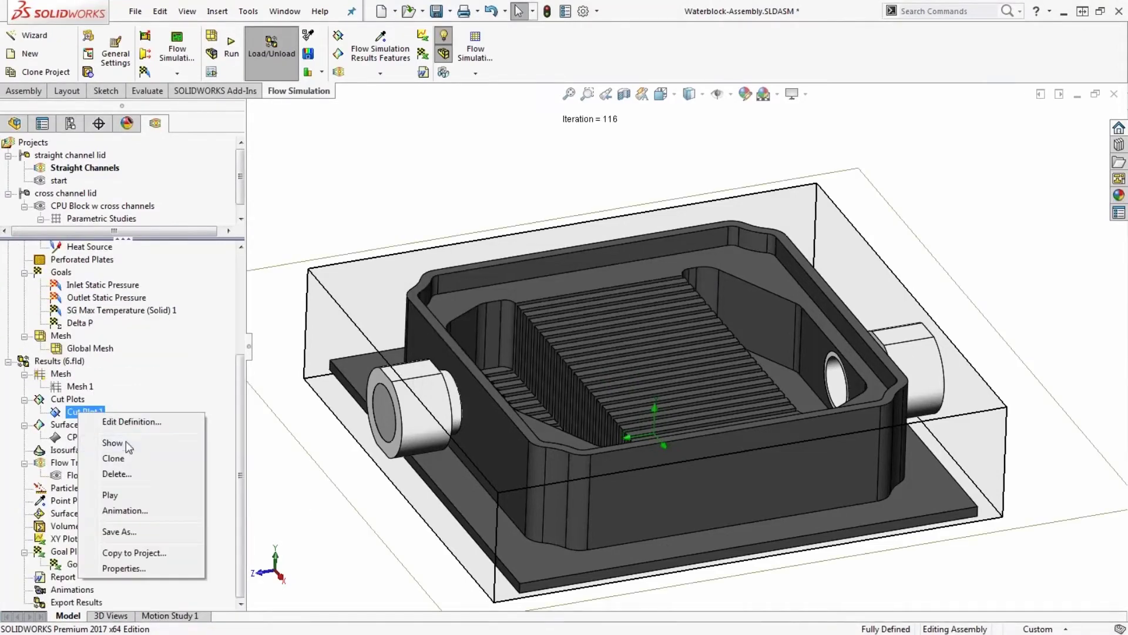
{"action": "left_click", "coordinate": [127, 442]}
{"action": "left_click", "coordinate": [414, 538]}
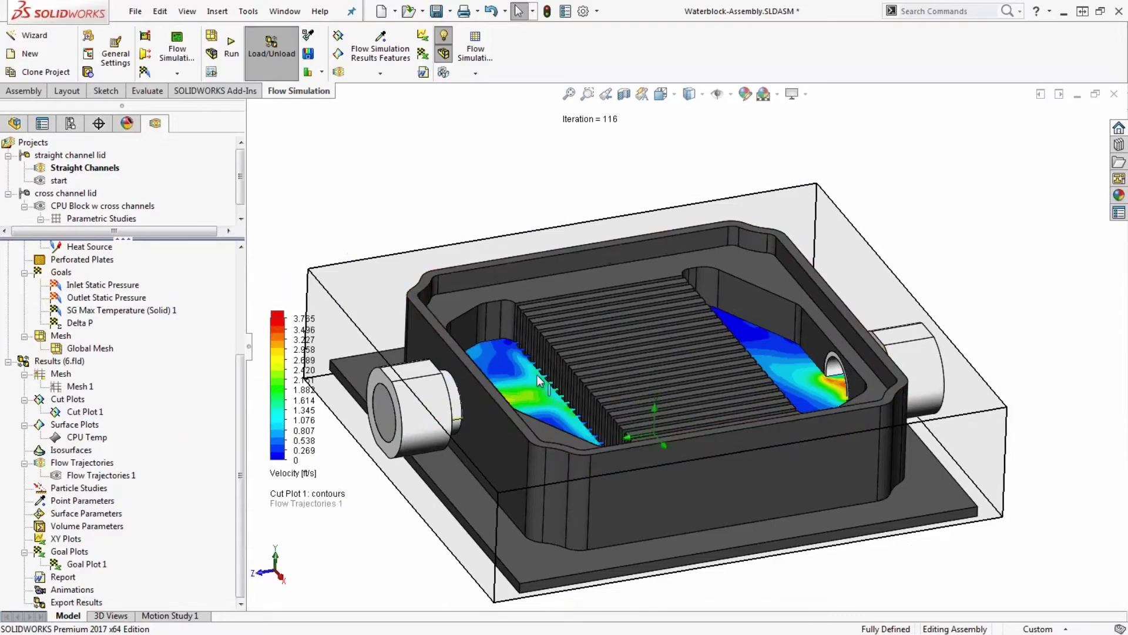
{"action": "middle_click_drag", "start_coordinate": [414, 538], "coordinate": [546, 467]}
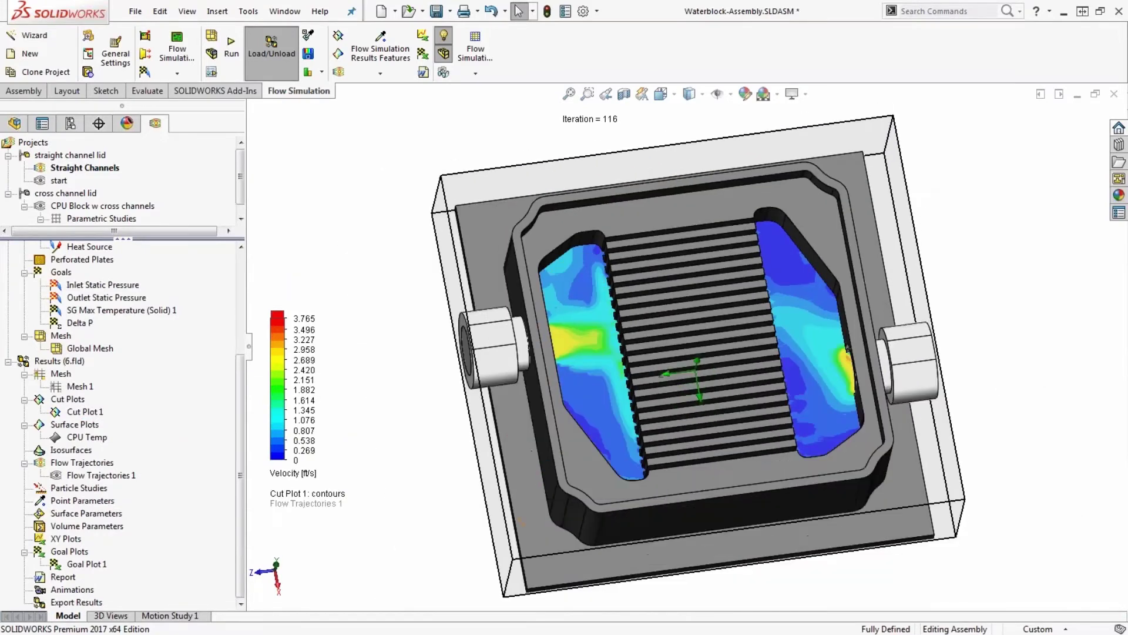
Show the CPU Temp surface plot and view its temperature contours on the waterblock's underside.
{"action": "right_click", "coordinate": [84, 412]}
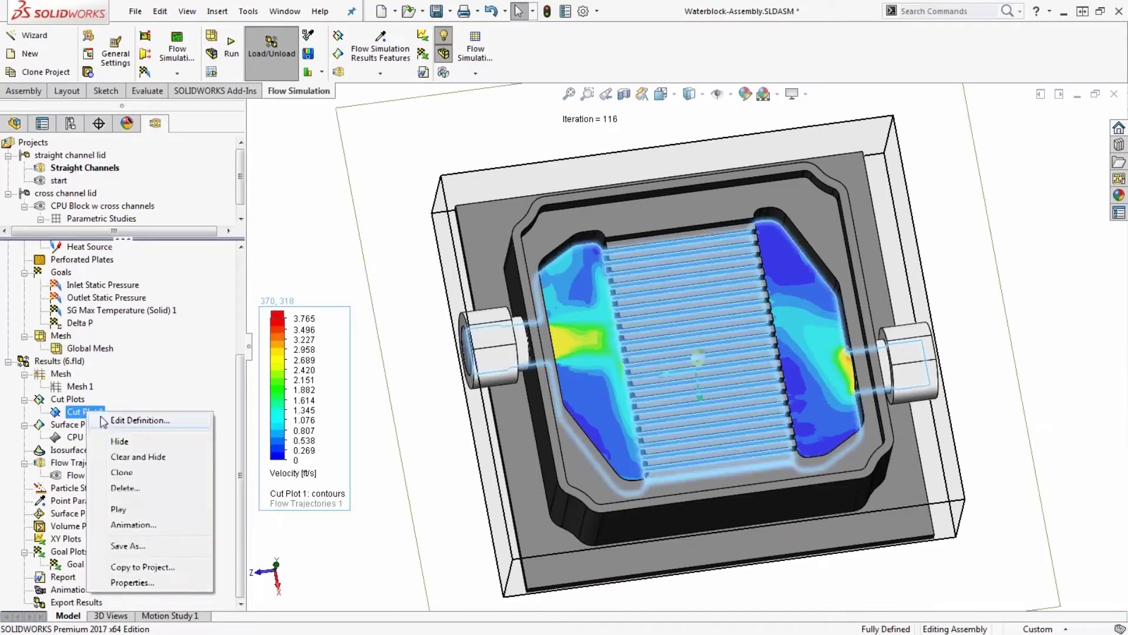
{"action": "left_click", "coordinate": [75, 438]}
{"action": "right_click", "coordinate": [75, 437]}
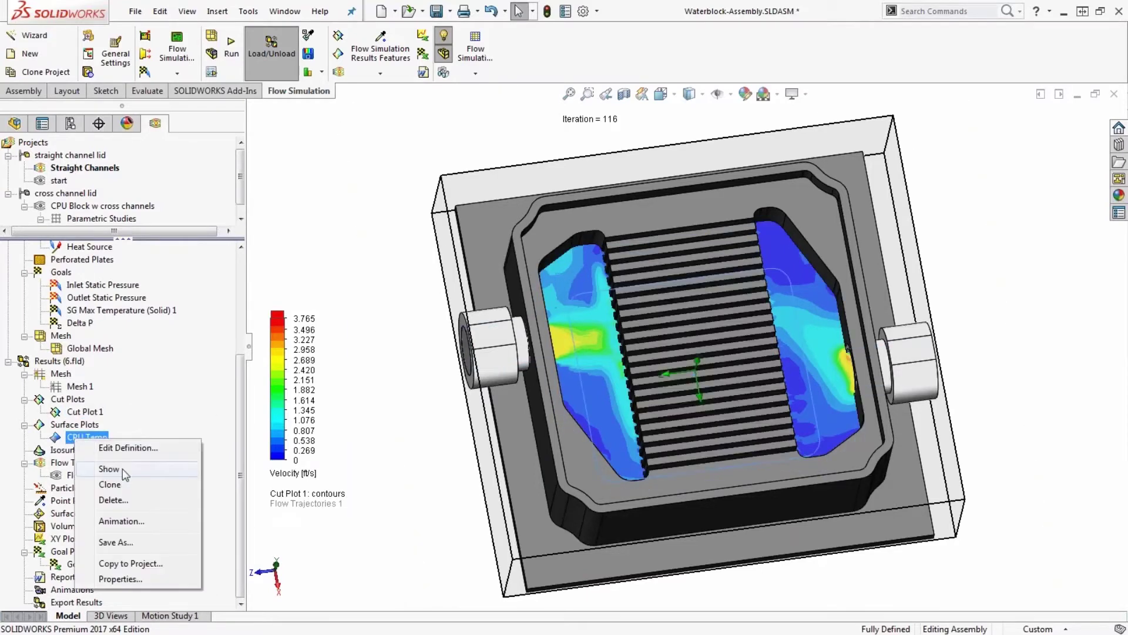
{"action": "left_click", "coordinate": [112, 464]}
{"action": "middle_click_drag", "start_coordinate": [529, 482], "coordinate": [506, 197]}
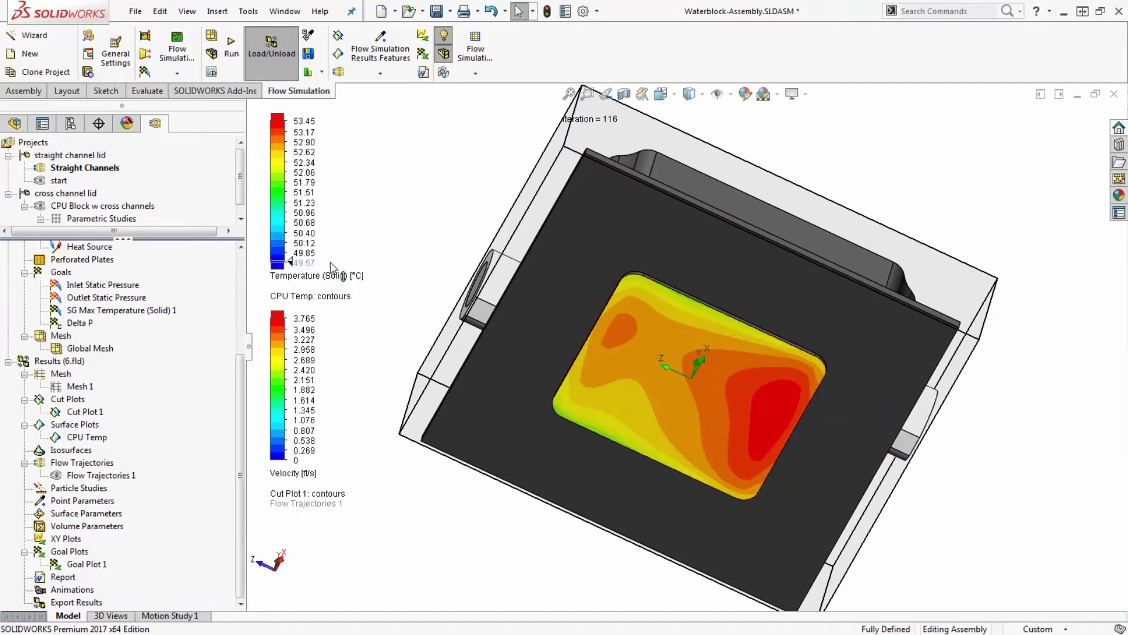
Try minimums of 30 °C and 45 °C and a maximum of 60 °C on the CPU Temp plot's temperature scale.
{"action": "mouse_move", "coordinate": [311, 266]}
{"action": "left_click", "coordinate": [311, 265]}
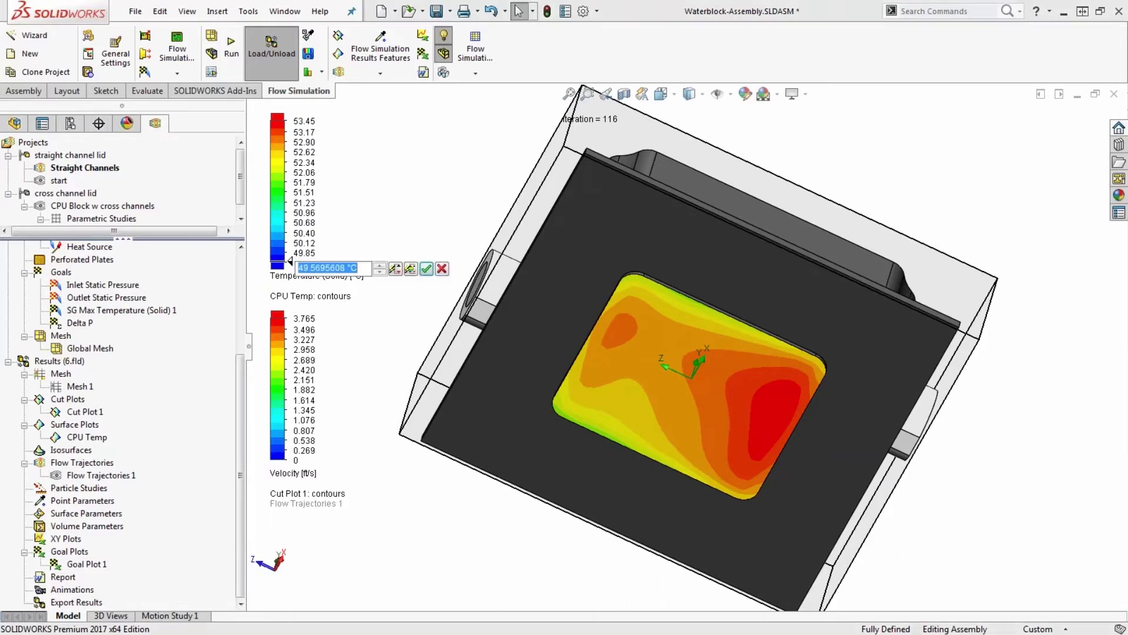
{"action": "type", "text": "30"}
{"action": "key", "text": "Return"}
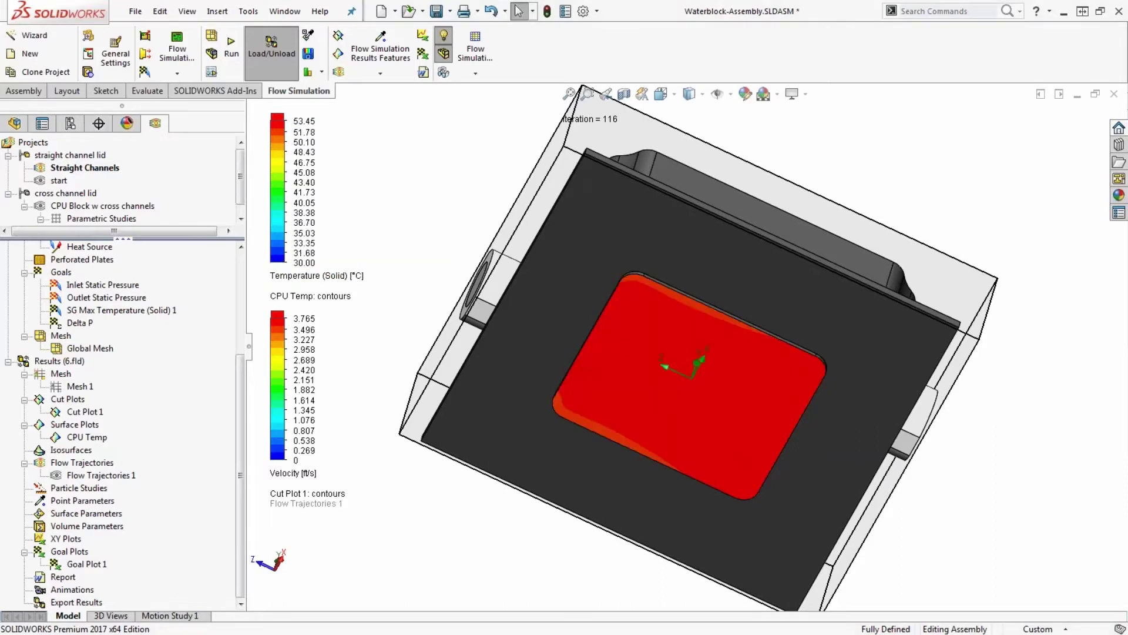
{"action": "left_click", "coordinate": [302, 263]}
{"action": "type", "text": "45"}
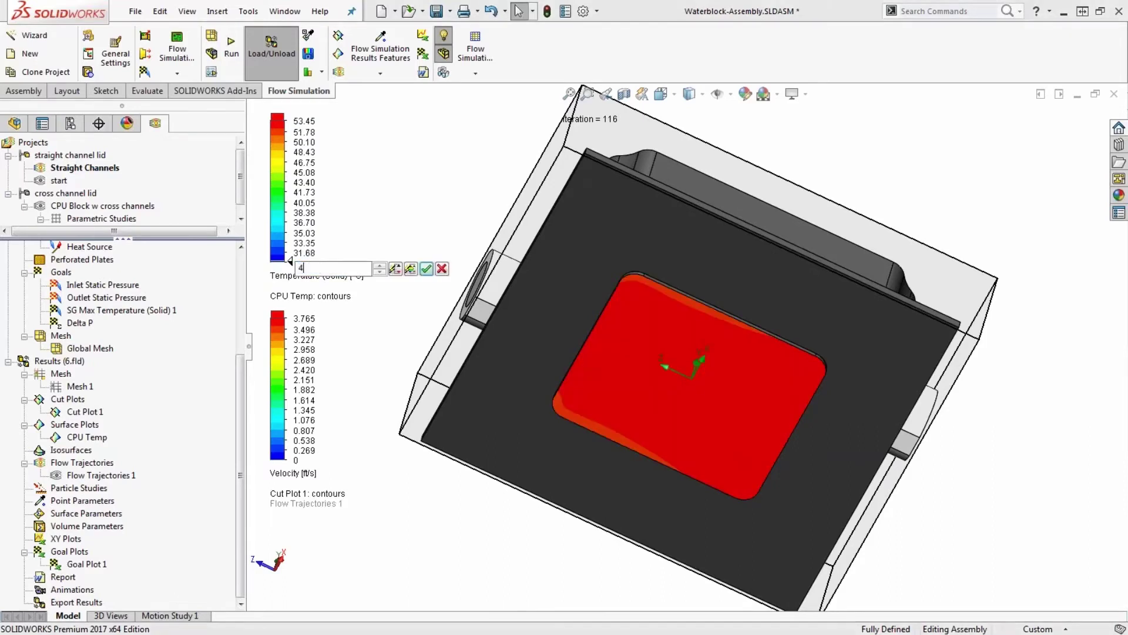
{"action": "key", "text": "Return"}
{"action": "left_click", "coordinate": [291, 120]}
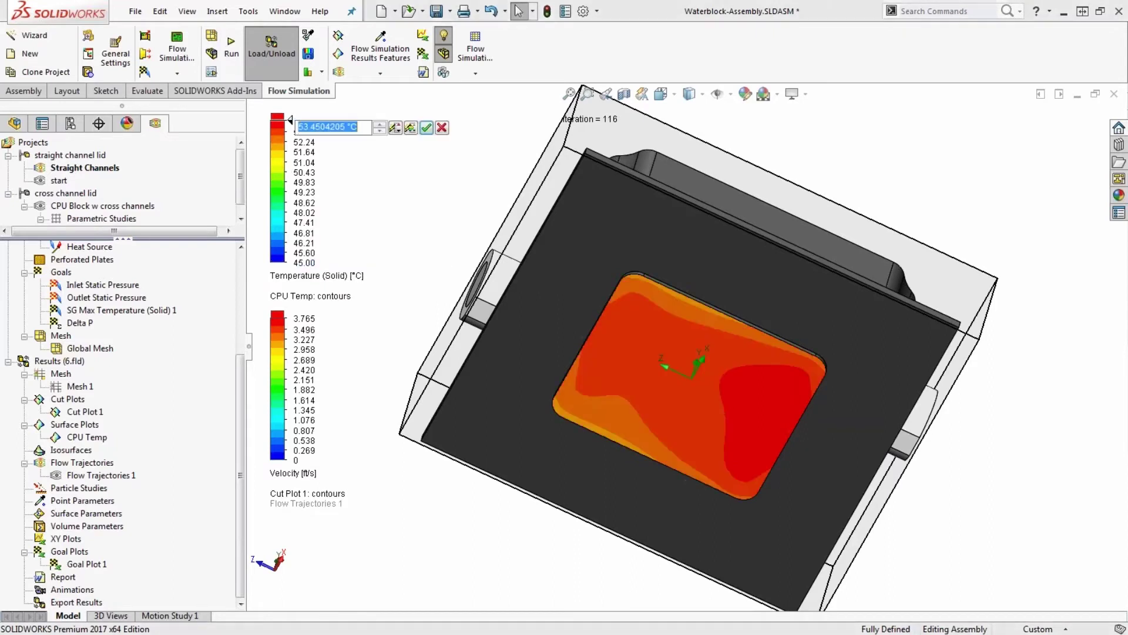
{"action": "type", "text": "60"}
{"action": "key", "text": "Return"}
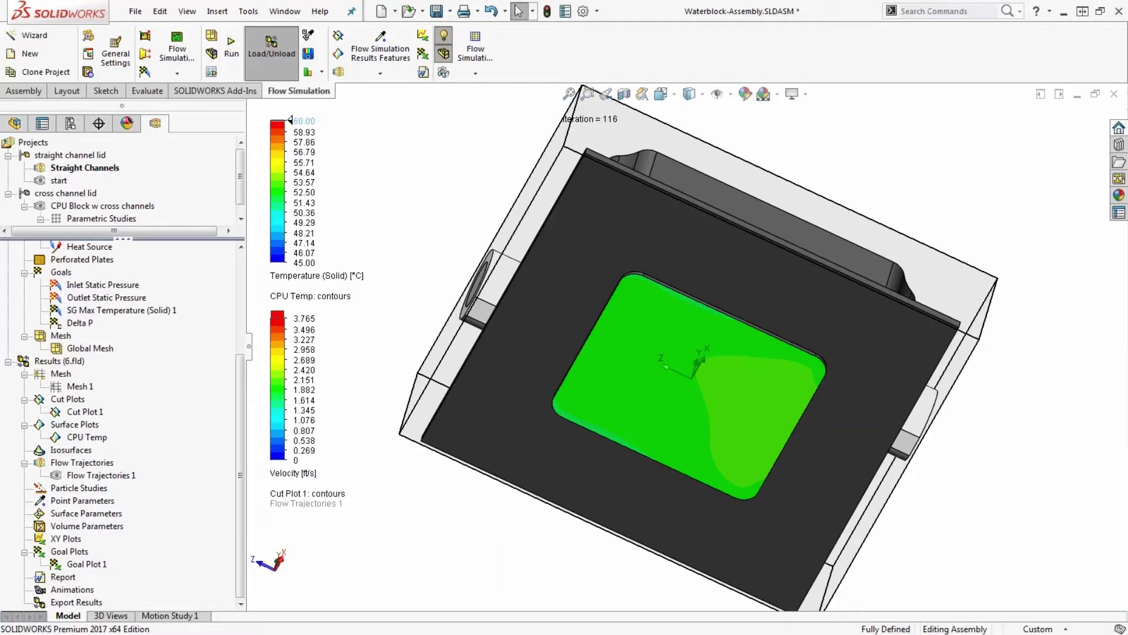
Reset the CPU Temp scale's maximum and minimum to the plot's own temperature range.
{"action": "left_click", "coordinate": [291, 120]}
{"action": "left_click", "coordinate": [410, 128]}
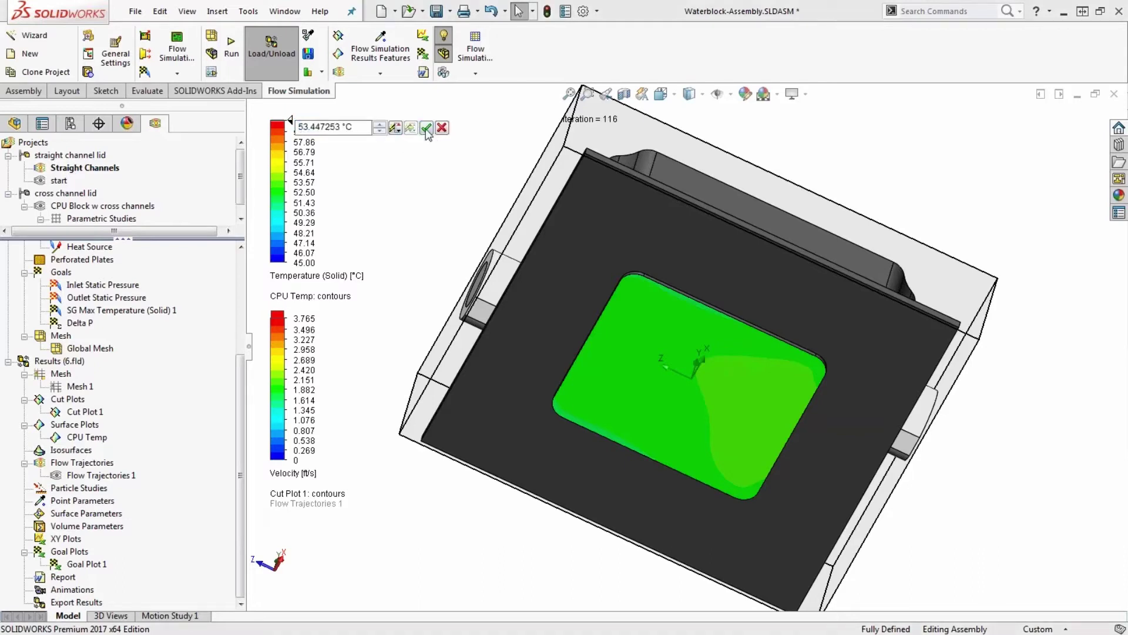
{"action": "left_click", "coordinate": [426, 127]}
{"action": "left_click", "coordinate": [312, 261]}
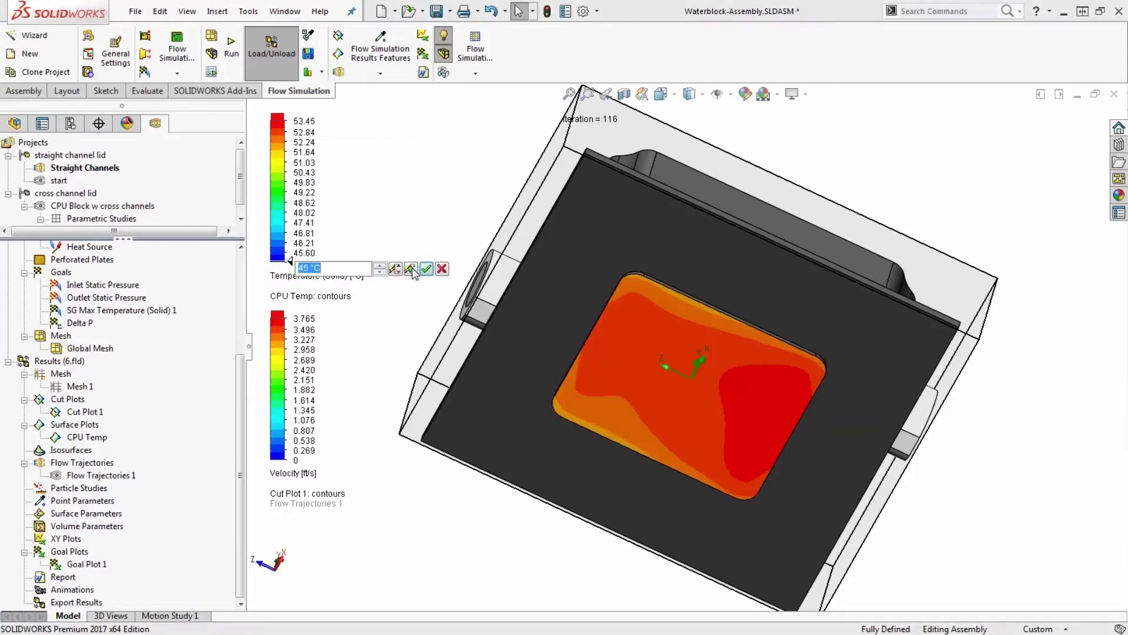
{"action": "left_click", "coordinate": [411, 264]}
{"action": "left_click", "coordinate": [427, 265]}
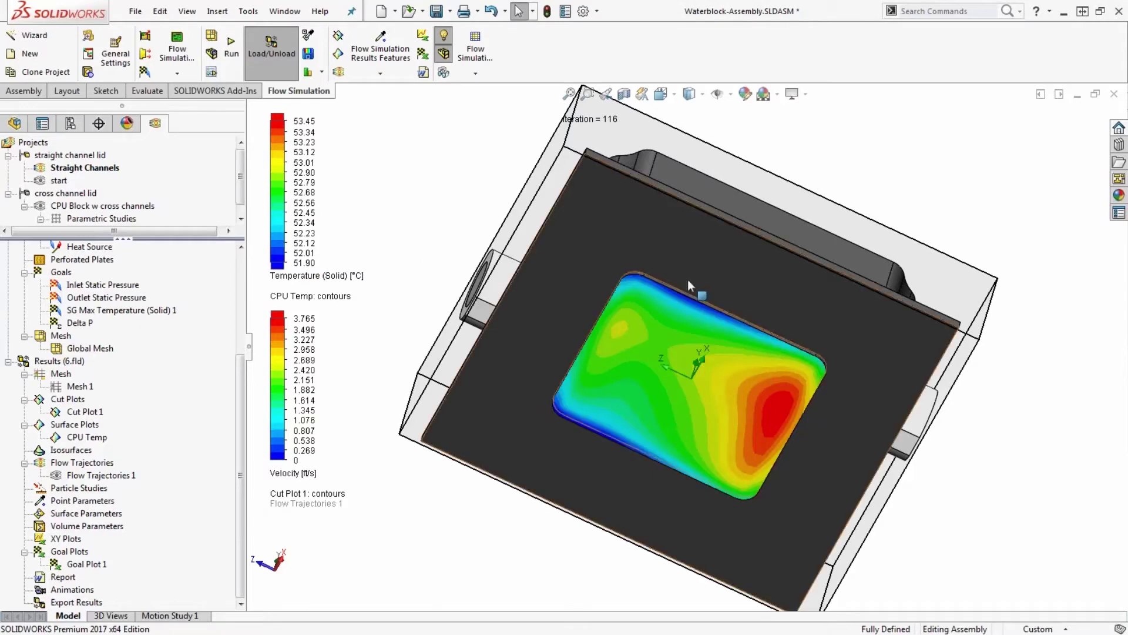
Show Flow Trajectories 1 for the straight channels and inspect the flow paths from above.
{"action": "middle_click_drag", "start_coordinate": [693, 259], "coordinate": [710, 591]}
{"action": "right_click", "coordinate": [82, 476]}
{"action": "left_click", "coordinate": [118, 288]}
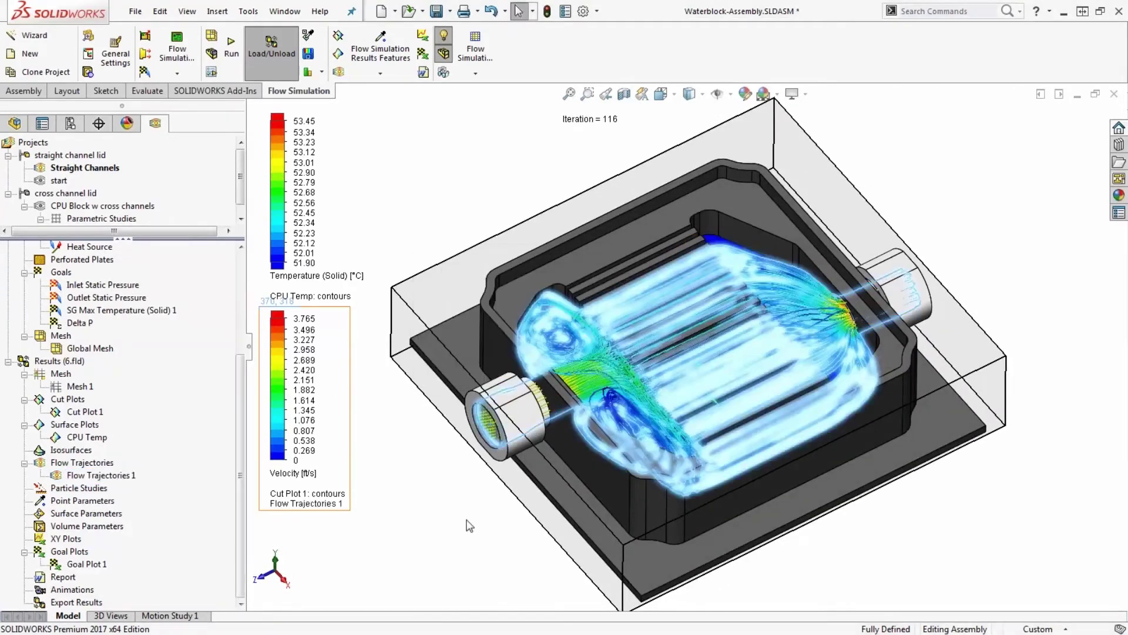
{"action": "middle_click_drag", "start_coordinate": [469, 526], "coordinate": [564, 443]}
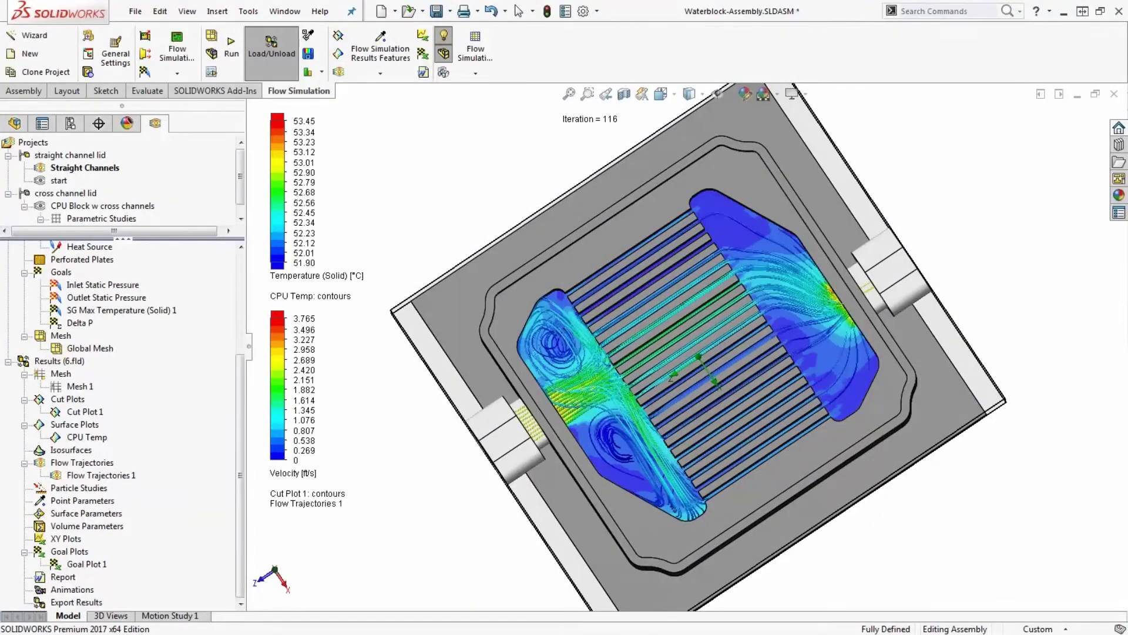
{"action": "key", "text": "ctrl+7"}
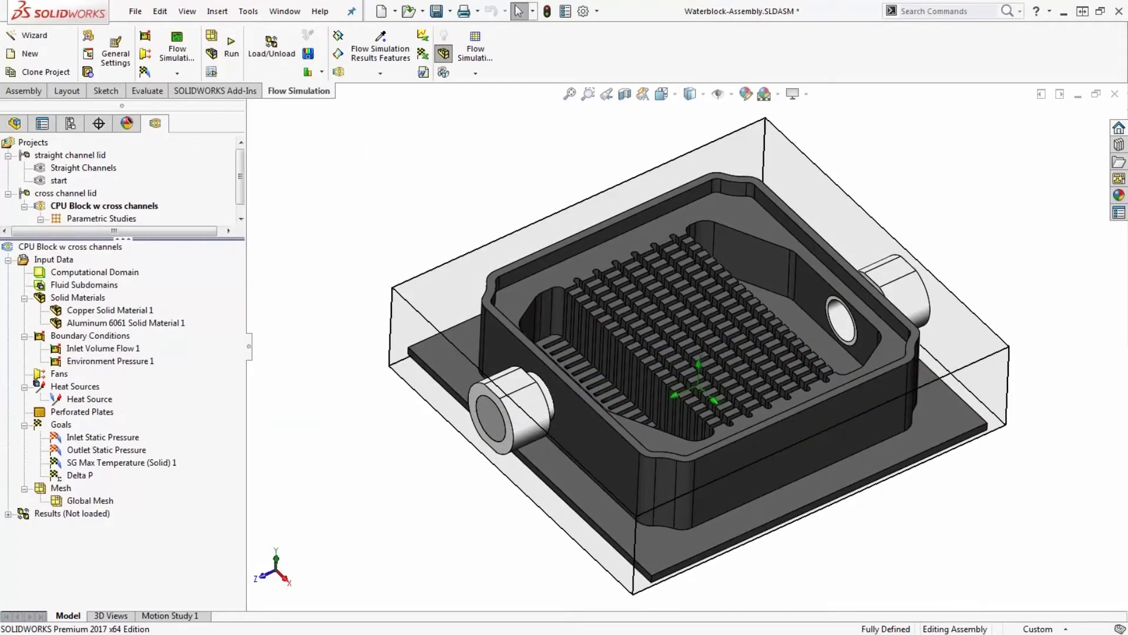
Load the calculated results of the CPU Block w cross channels project and list its result plots.
{"action": "right_click", "coordinate": [73, 513]}
{"action": "left_click", "coordinate": [150, 525]}
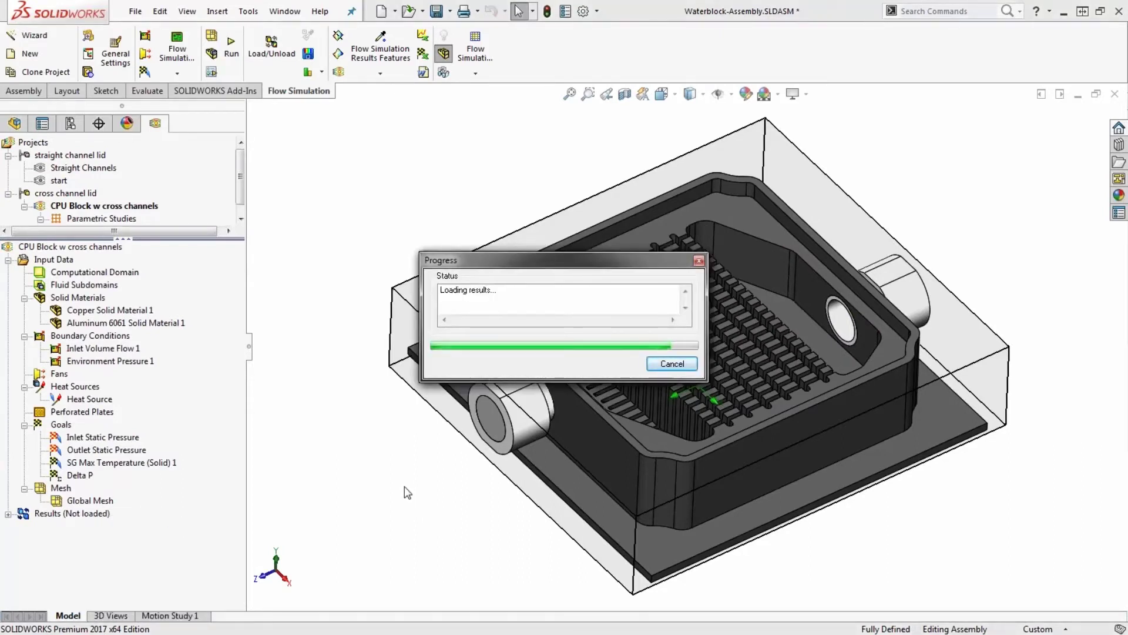
{"action": "left_click", "coordinate": [8, 513]}
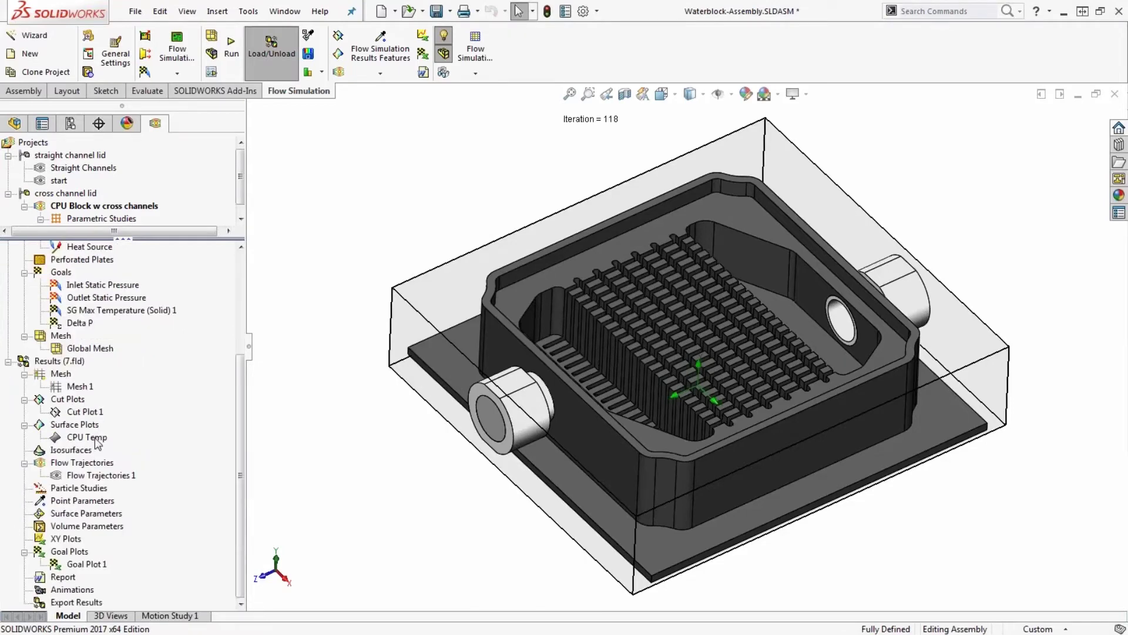
Show Flow Trajectories 1 for the cross channel lid and inspect the flow through the cross-cut fins.
{"action": "right_click", "coordinate": [97, 475]}
{"action": "left_click", "coordinate": [154, 308]}
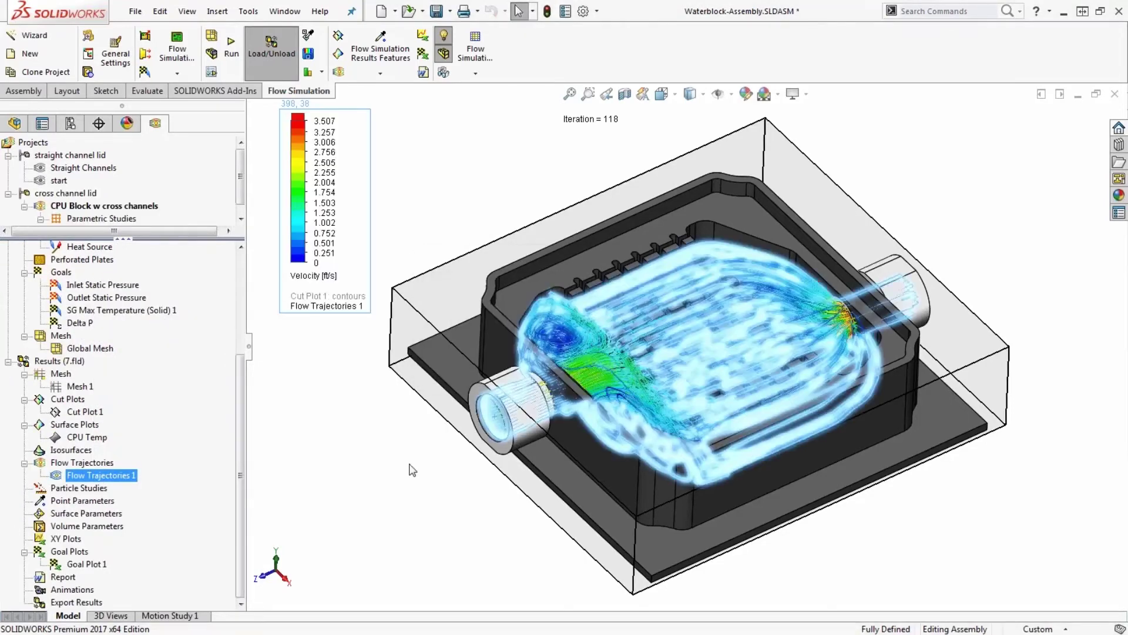
{"action": "middle_click_drag", "start_coordinate": [594, 376], "coordinate": [574, 491]}
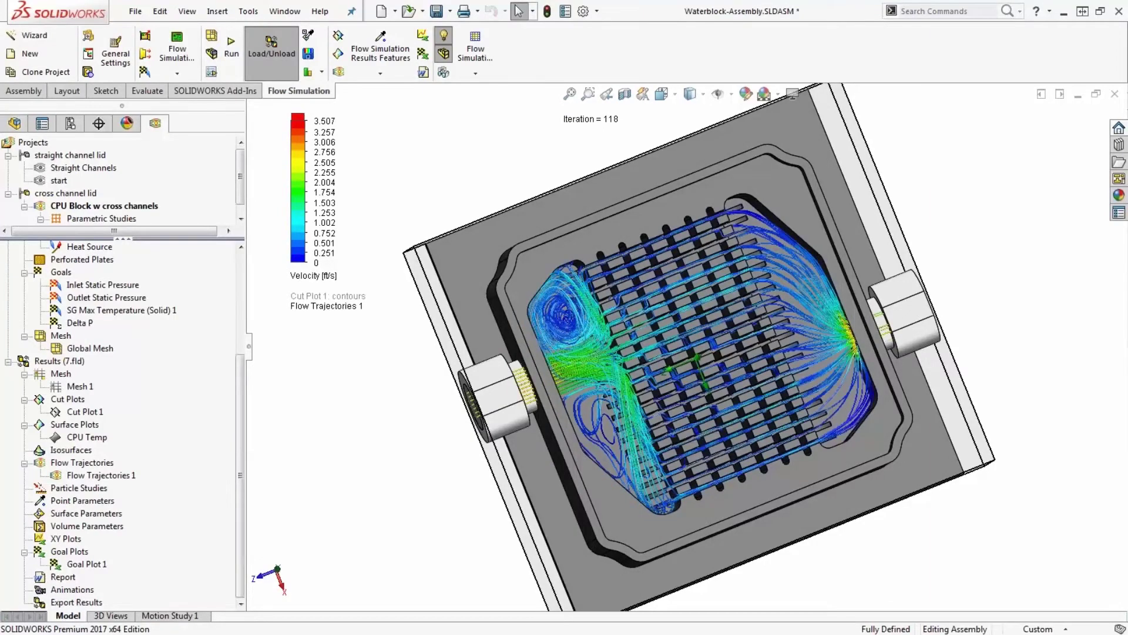
{"action": "key", "text": "ctrl+7"}
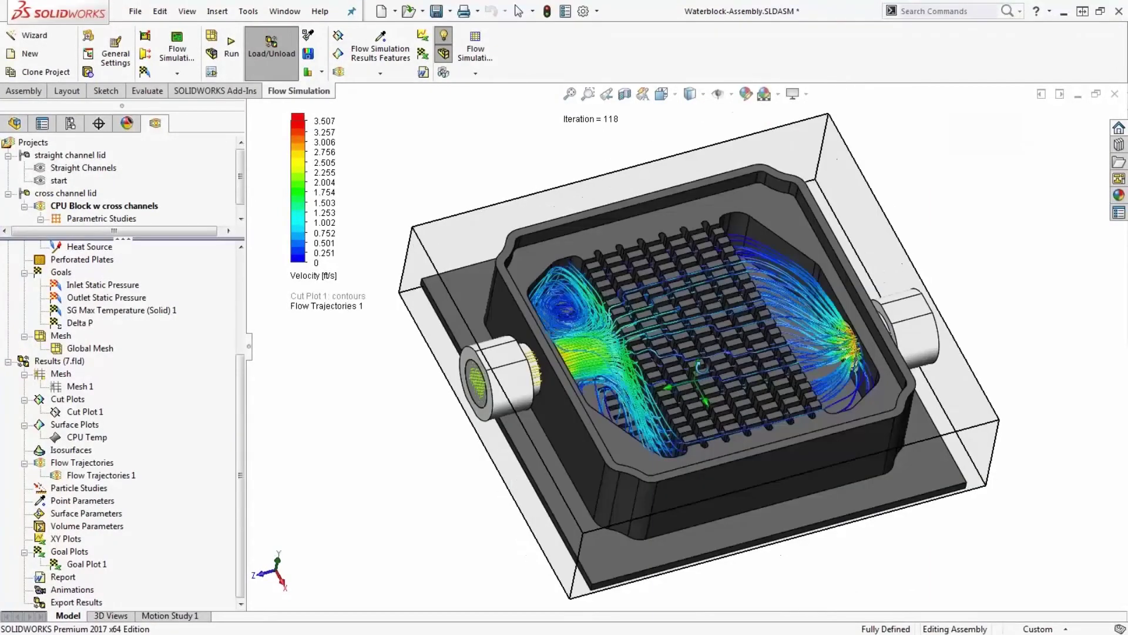
Open the Design of Experiments and Optimization parametric study and review its input variables and experiment scenario.
{"action": "left_click", "coordinate": [132, 219]}
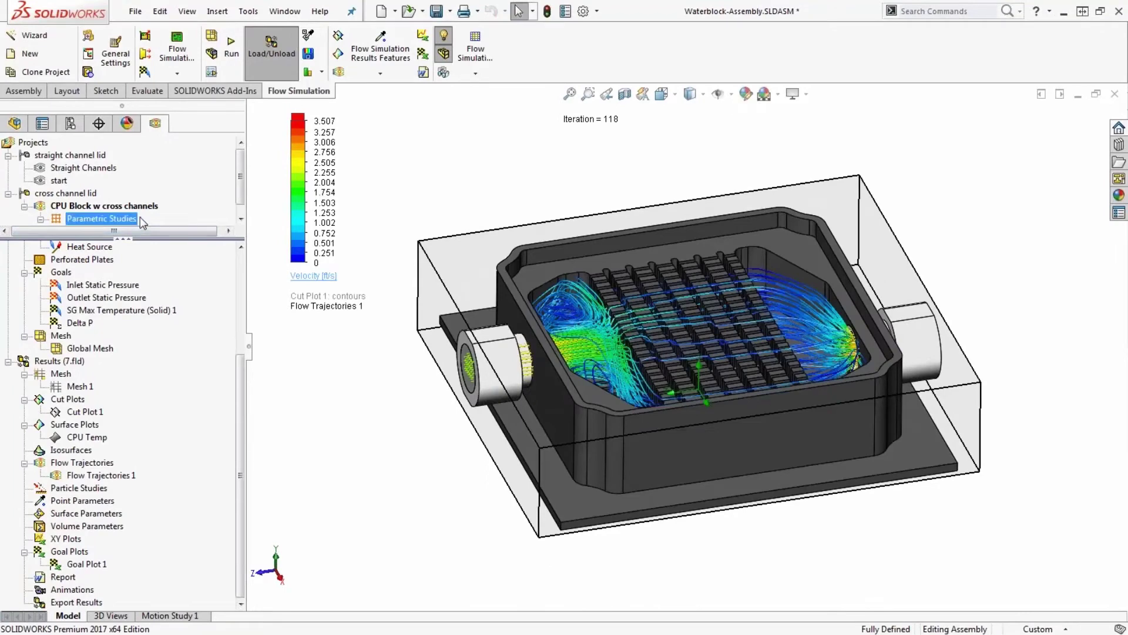
{"action": "left_click_drag", "start_coordinate": [240, 191], "coordinate": [239, 199]}
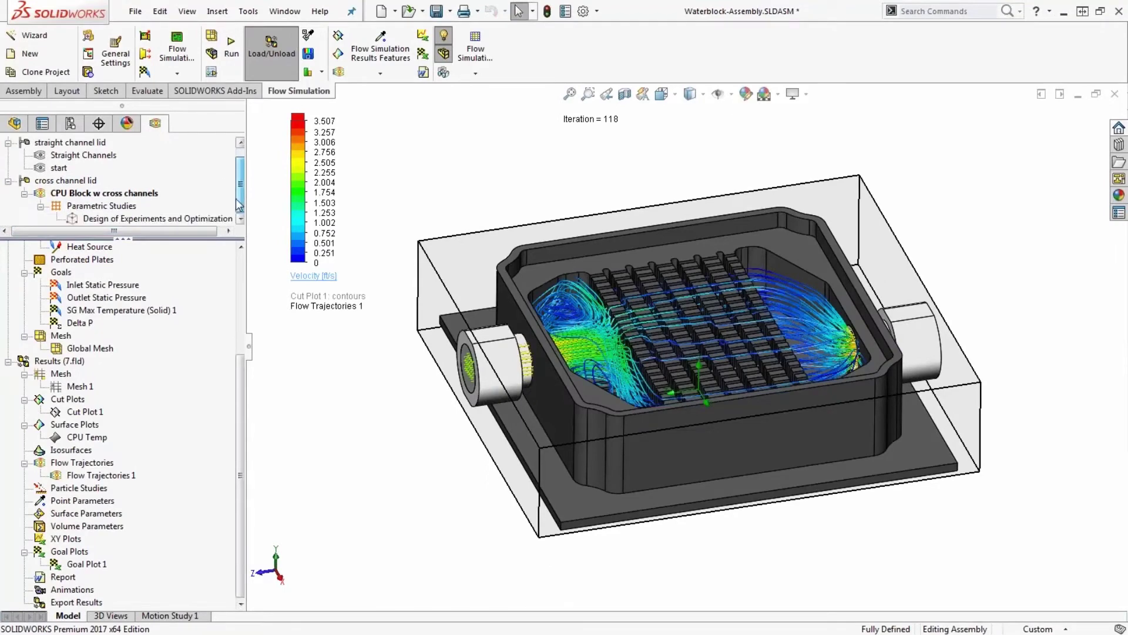
{"action": "left_click", "coordinate": [120, 210]}
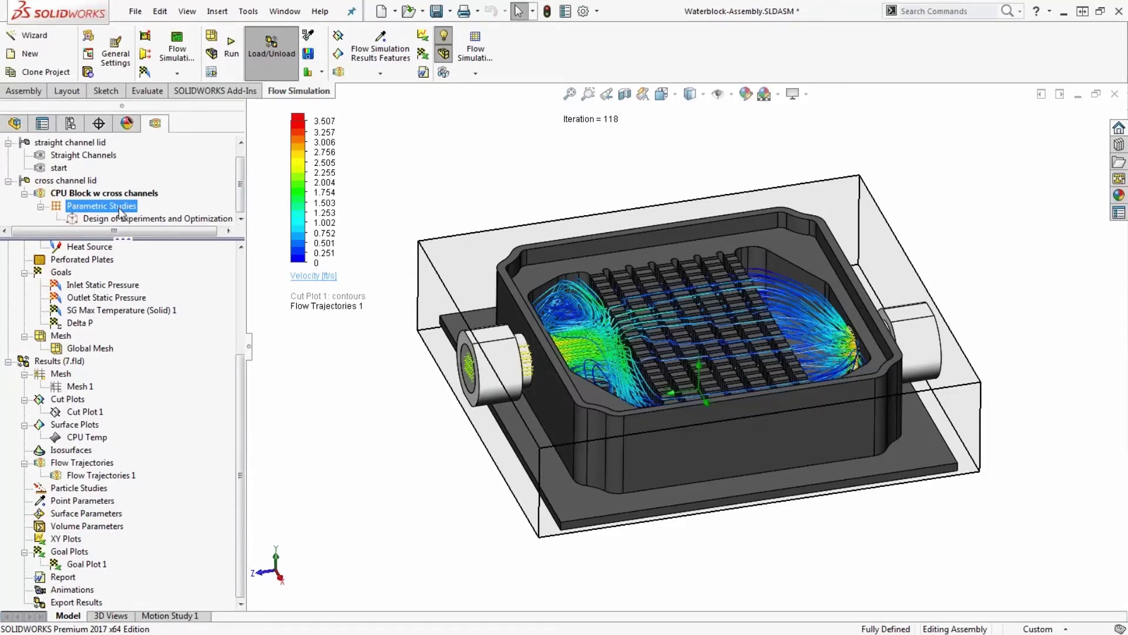
{"action": "double_click", "coordinate": [125, 220]}
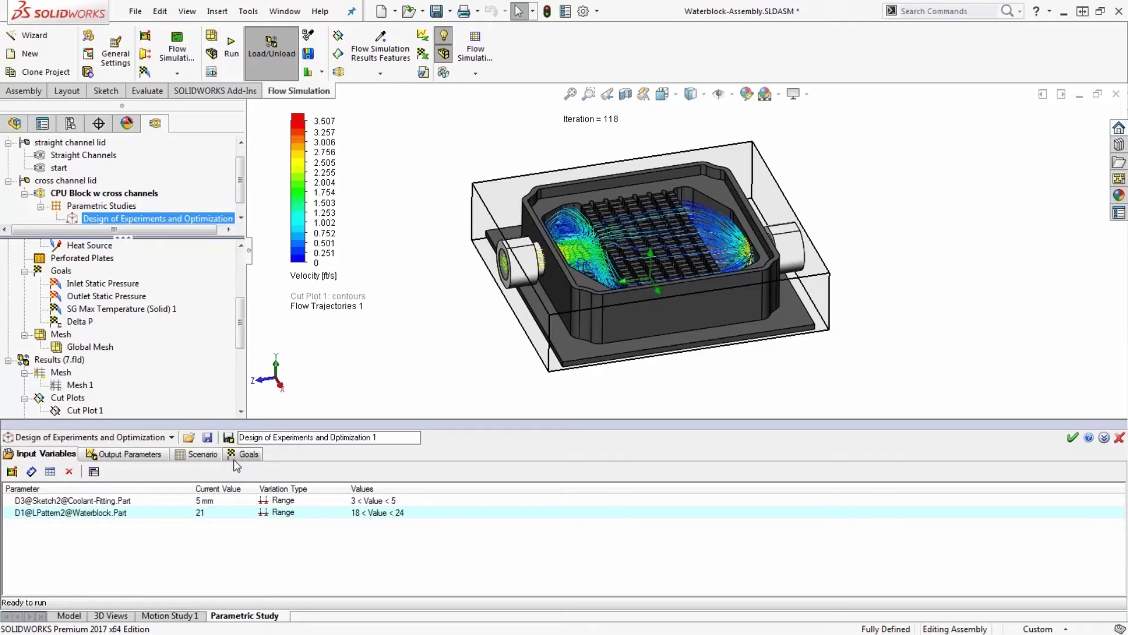
{"action": "left_click", "coordinate": [197, 455]}
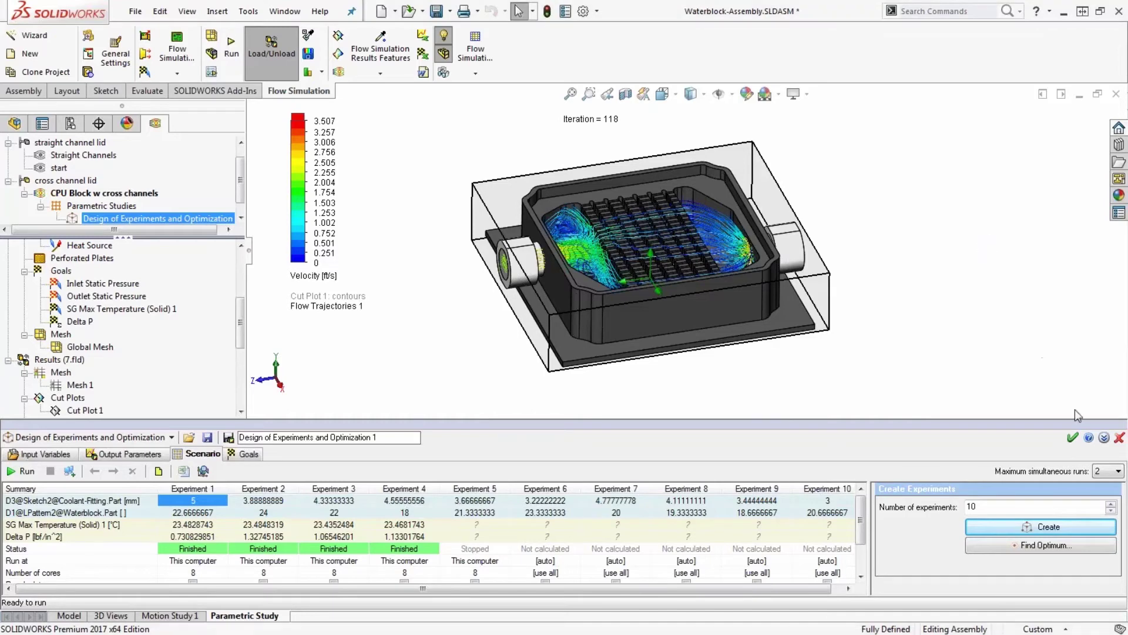
Close the parametric study and the waterblock assembly without saving, returning to the server assembly.
{"action": "left_click", "coordinate": [1119, 438]}
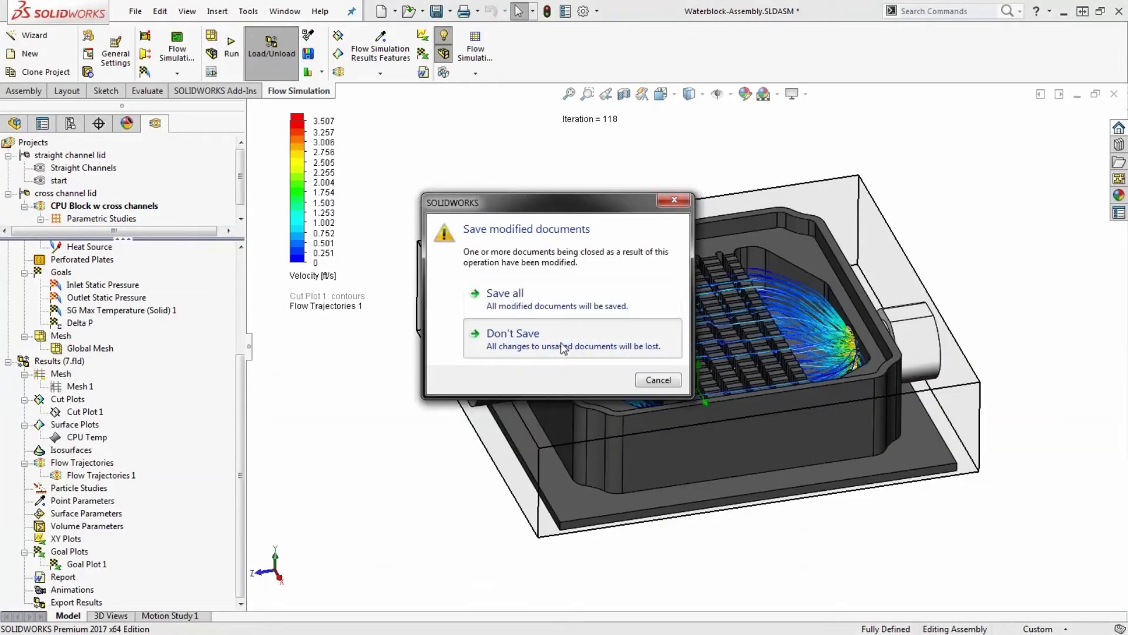
{"action": "left_click", "coordinate": [563, 347]}
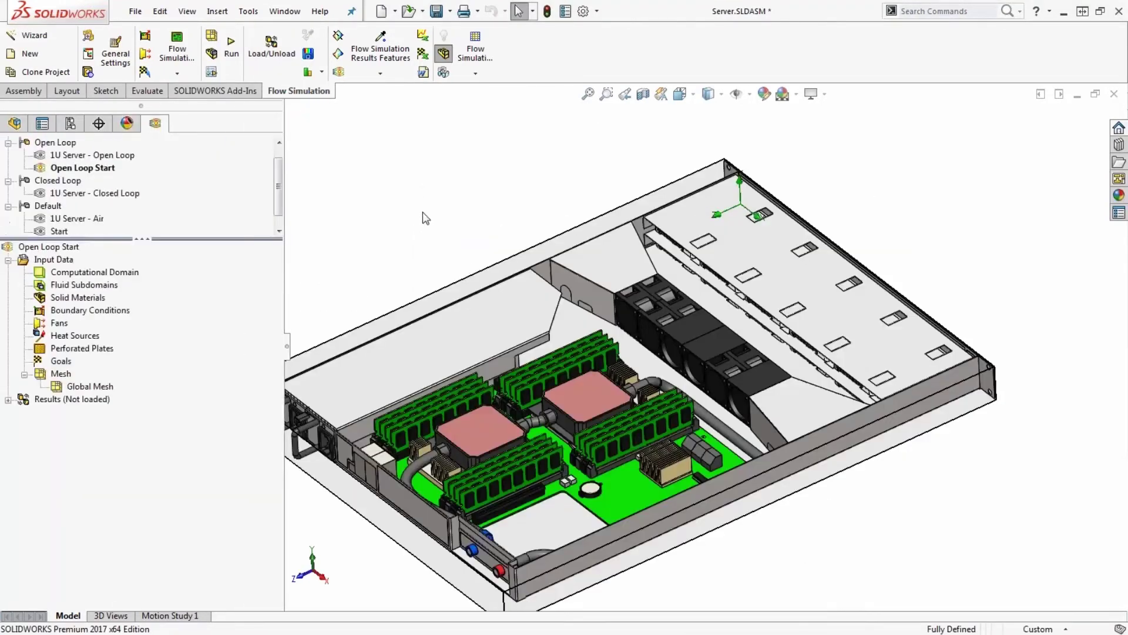
Try a fluid subdomain on the inlet lid's face in the Open Loop Start project and inspect the highlighted water loop.
{"action": "scroll", "coordinate": [524, 482], "scroll_direction": "down", "scroll_amount": 4}
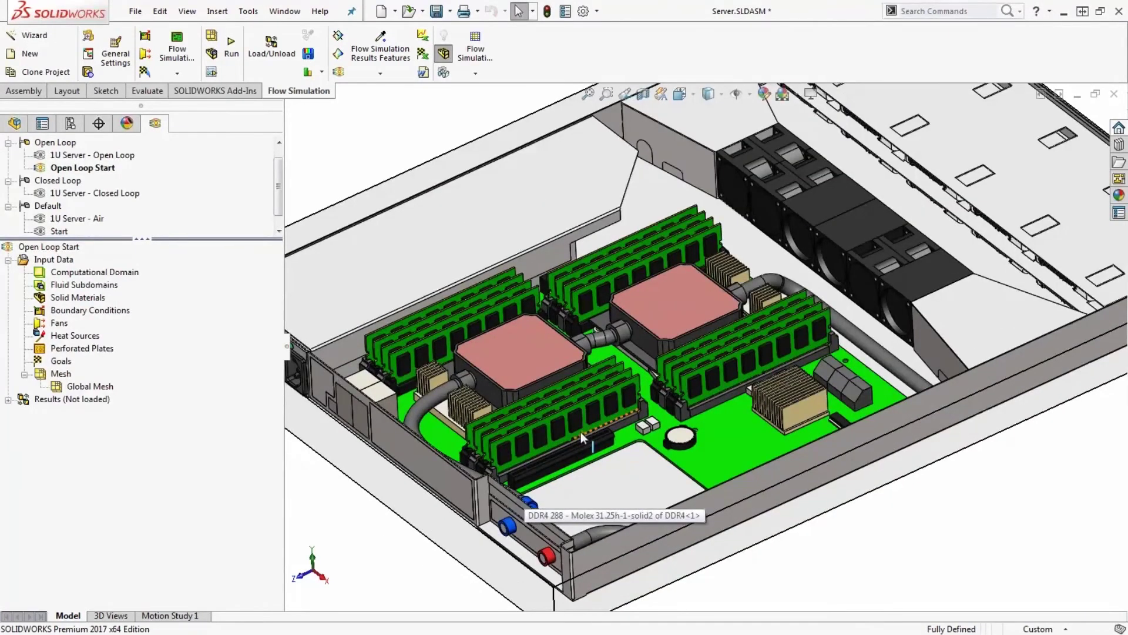
{"action": "scroll", "coordinate": [579, 464], "scroll_direction": "down", "scroll_amount": 3}
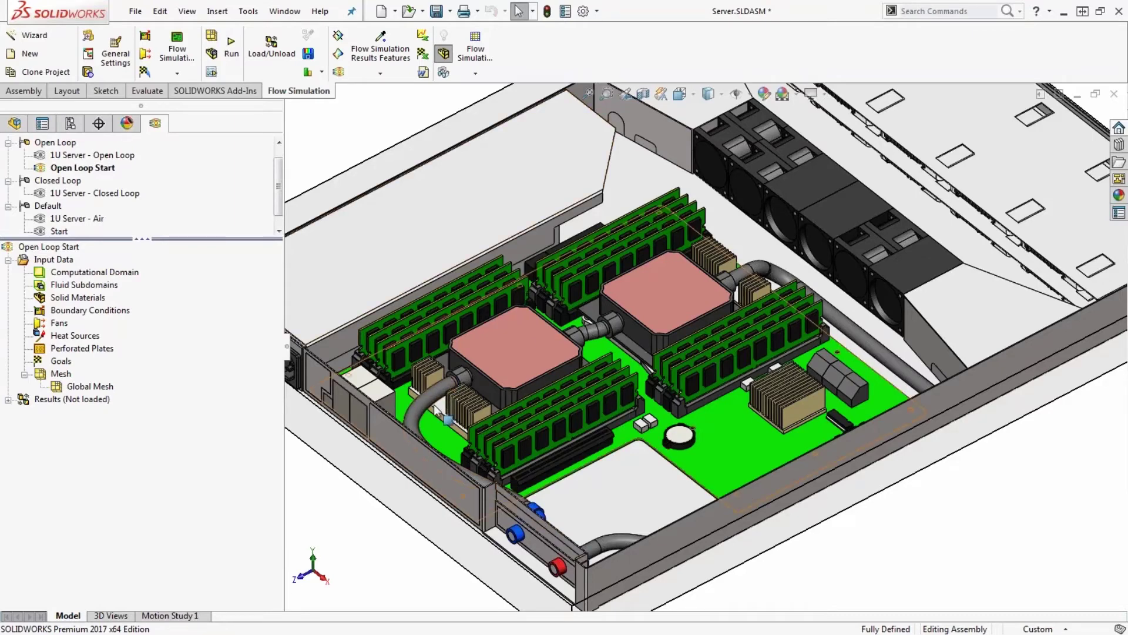
{"action": "right_click", "coordinate": [105, 286]}
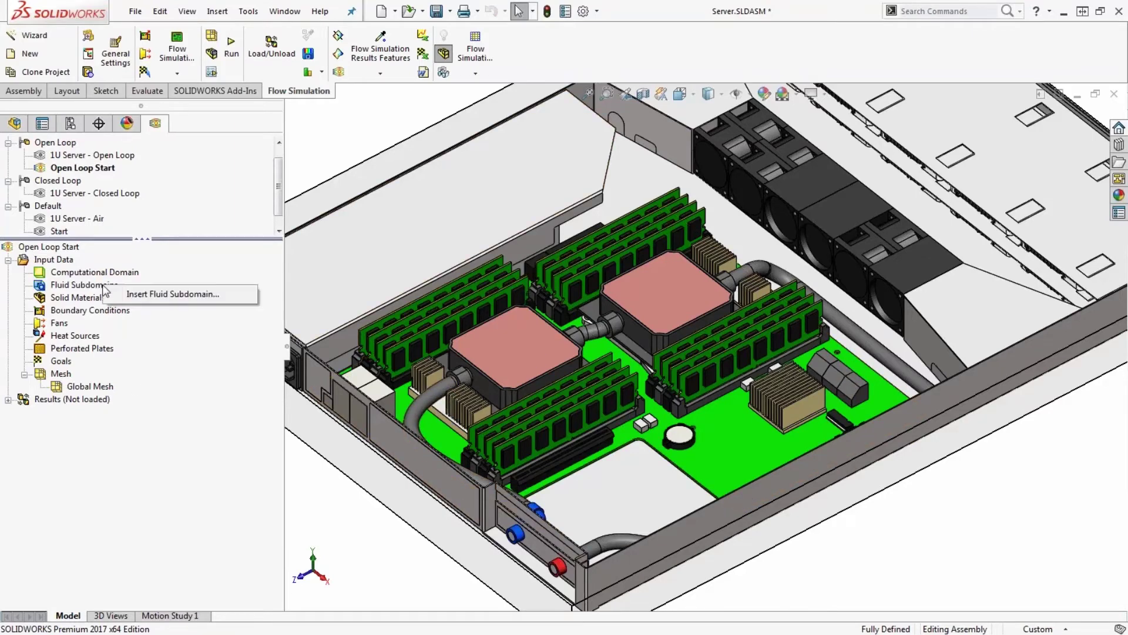
{"action": "left_click", "coordinate": [153, 294]}
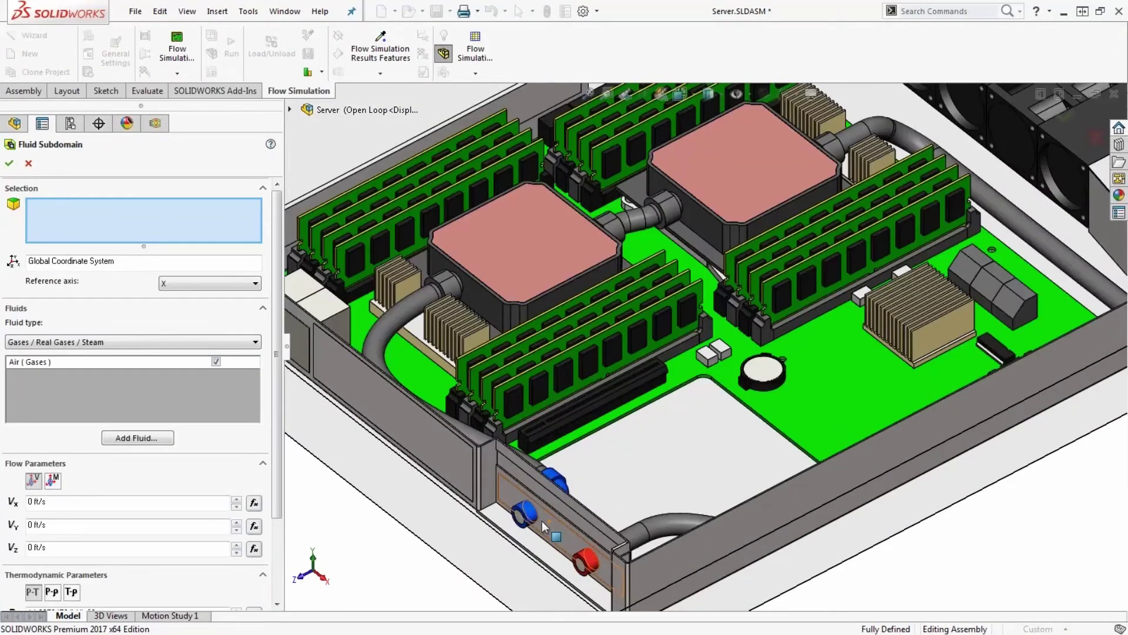
{"action": "scroll", "coordinate": [542, 520], "scroll_direction": "up", "scroll_amount": 5}
{"action": "right_click", "coordinate": [533, 491]}
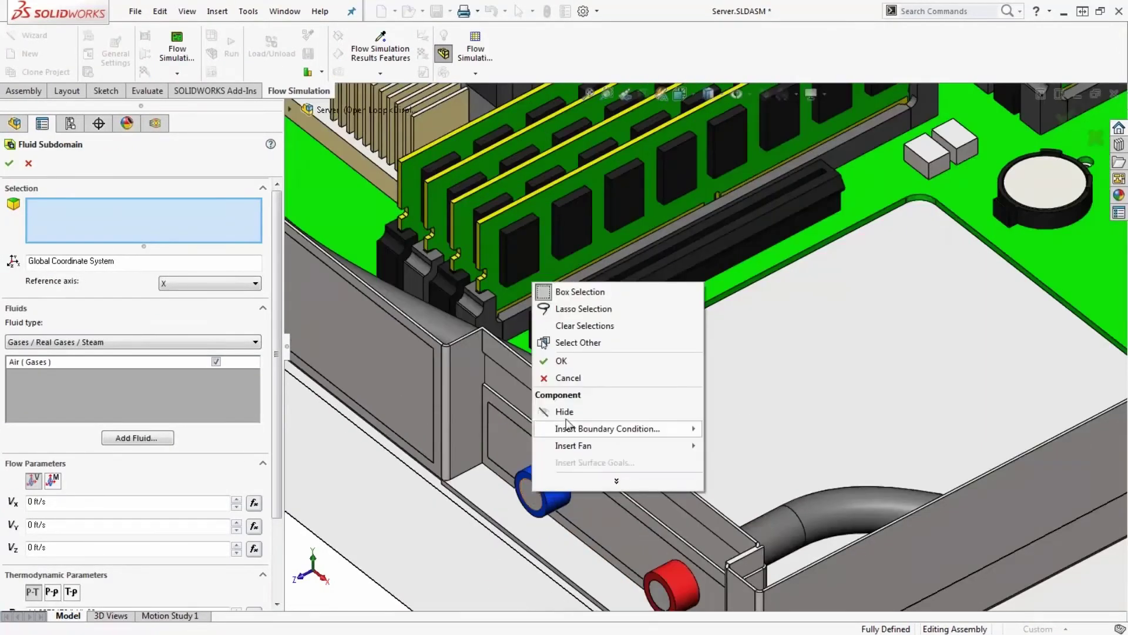
{"action": "left_click", "coordinate": [577, 343]}
{"action": "key", "text": "Escape"}
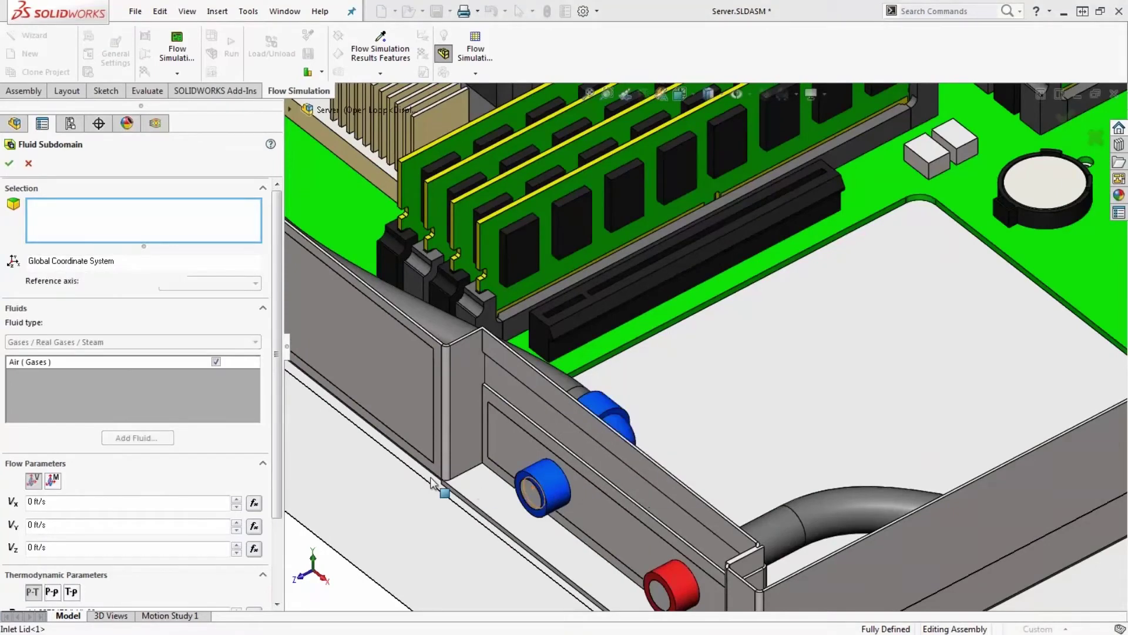
{"action": "left_click", "coordinate": [461, 488]}
{"action": "scroll", "coordinate": [458, 487], "scroll_direction": "down", "scroll_amount": 8}
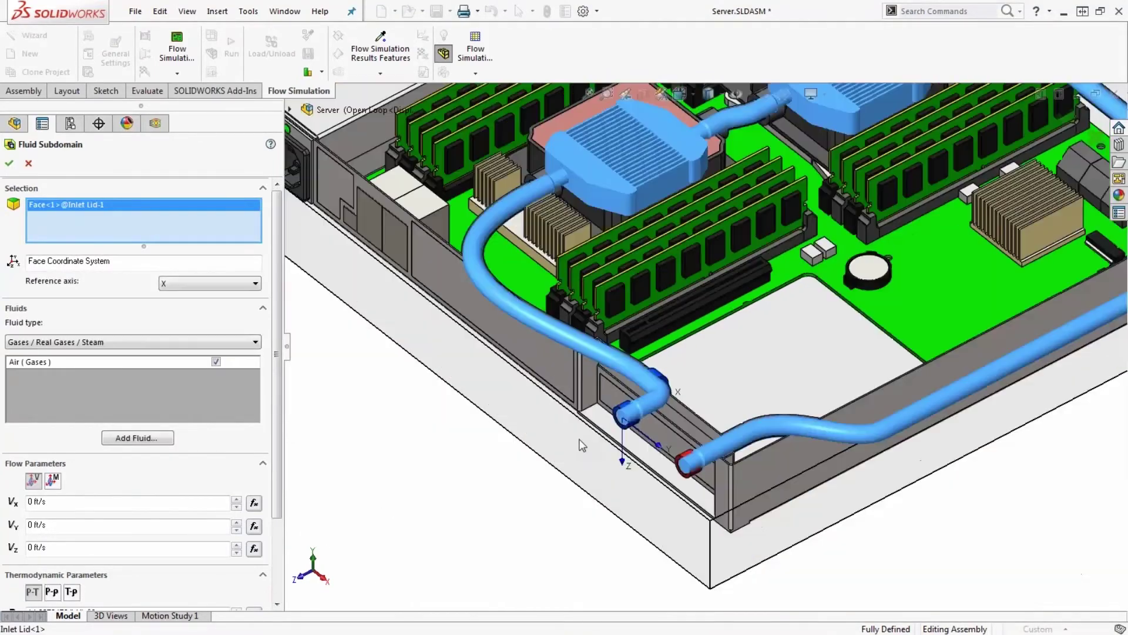
{"action": "scroll", "coordinate": [827, 283], "scroll_direction": "up", "scroll_amount": 3}
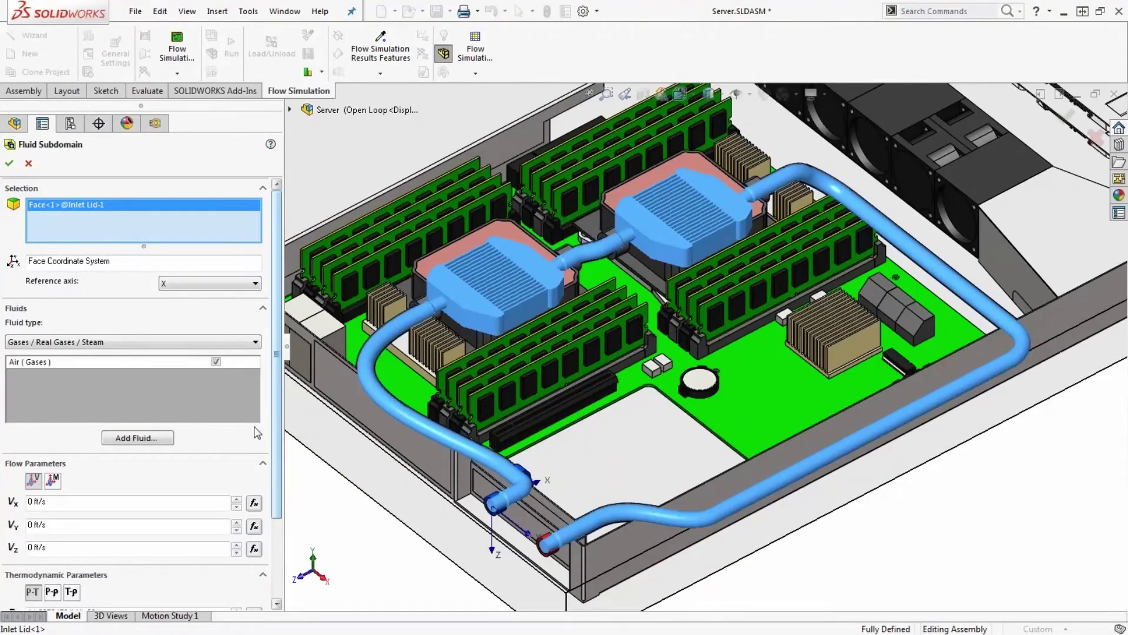
Try the Liquids fluid type with Water for the subdomain, and leave the definition without creating it.
{"action": "left_click", "coordinate": [241, 343]}
{"action": "left_click", "coordinate": [224, 366]}
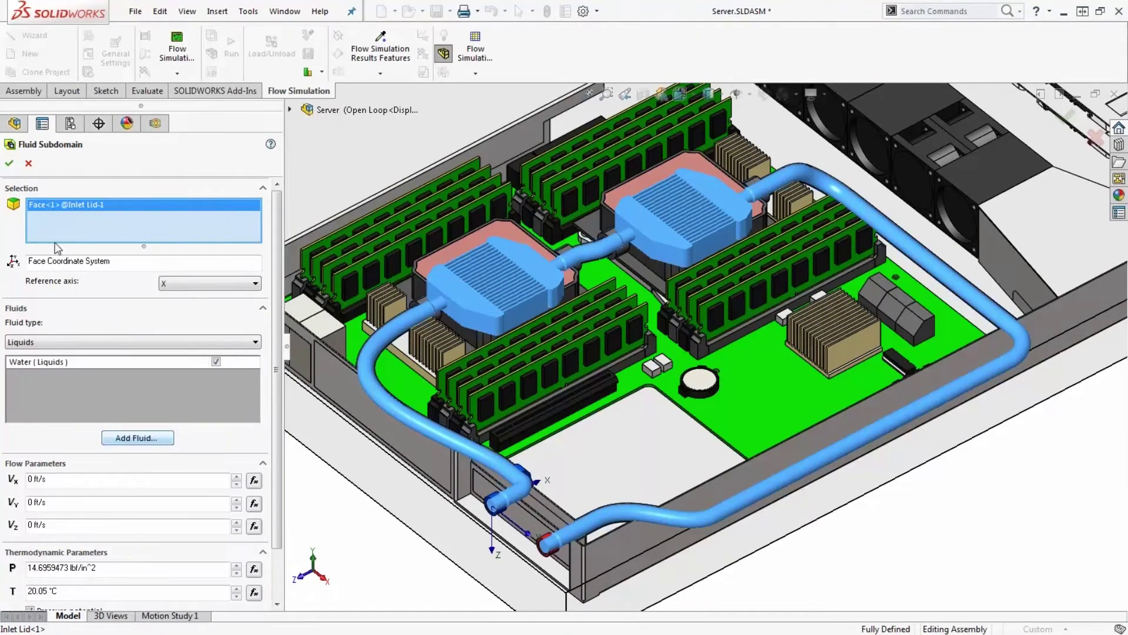
{"action": "left_click", "coordinate": [29, 163]}
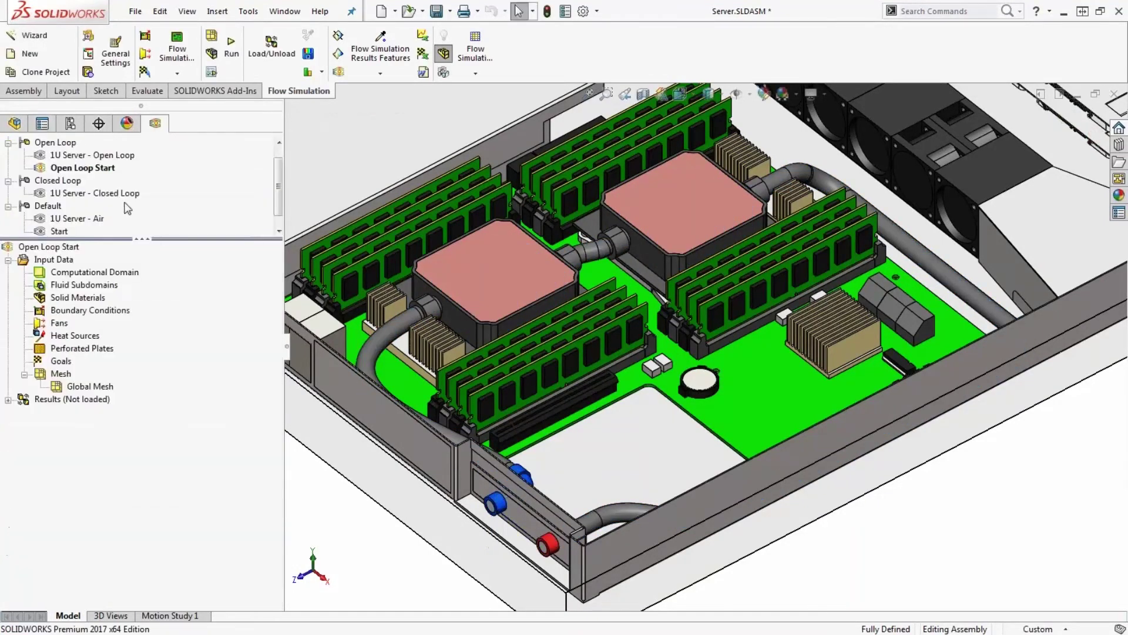
Activate the 1U Server - Open Loop project.
{"action": "left_click", "coordinate": [98, 155]}
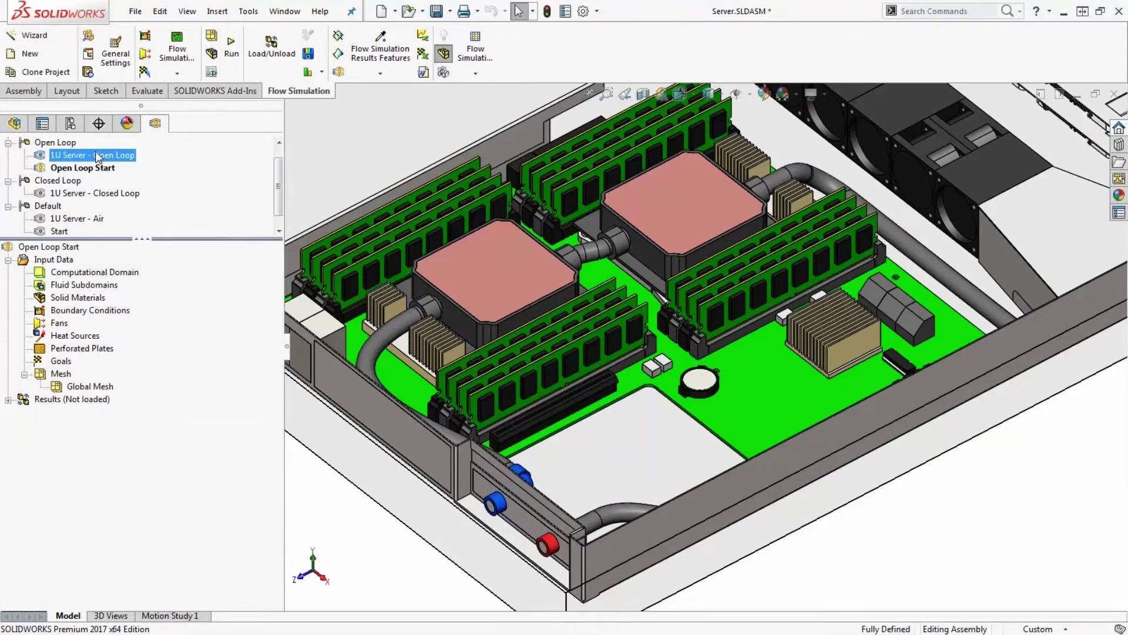
{"action": "double_click", "coordinate": [98, 155]}
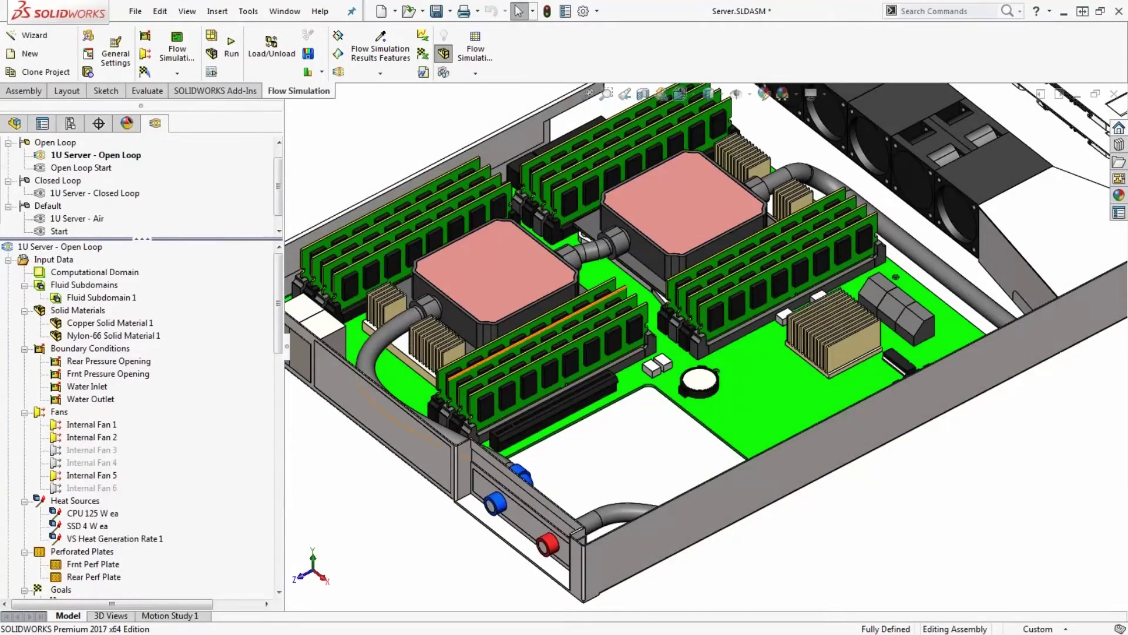
{"action": "scroll", "coordinate": [755, 241], "scroll_direction": "up", "scroll_amount": 2}
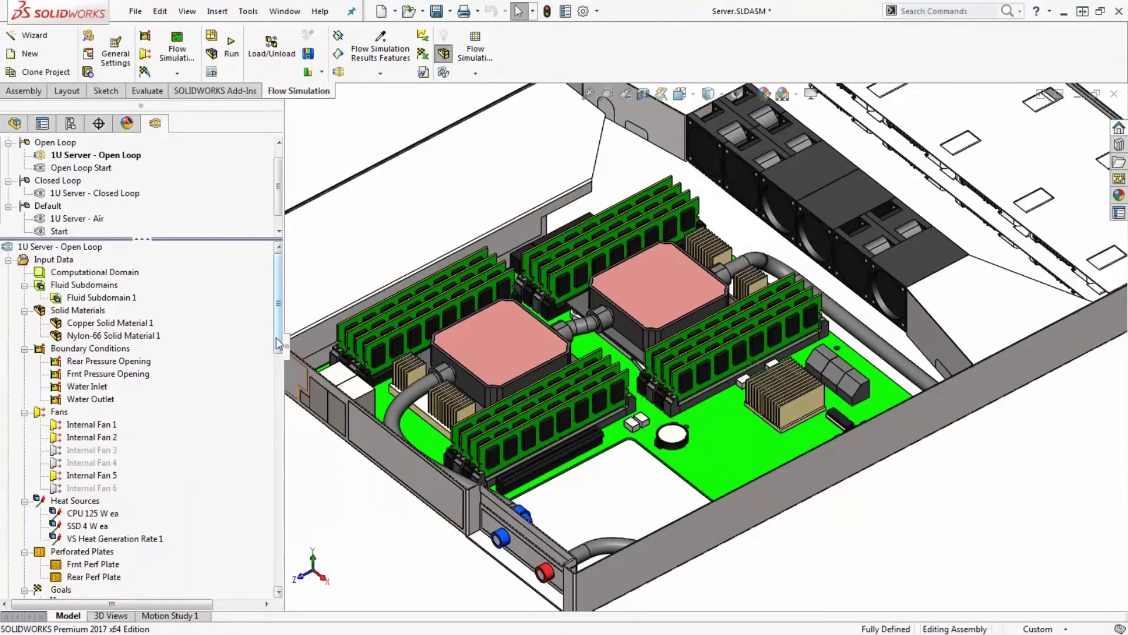
Review the Water Inlet and Water Outlet boundary conditions of the open loop project.
{"action": "scroll", "coordinate": [270, 376], "scroll_direction": "down", "scroll_amount": 3}
{"action": "scroll", "coordinate": [270, 376], "scroll_direction": "up", "scroll_amount": 2}
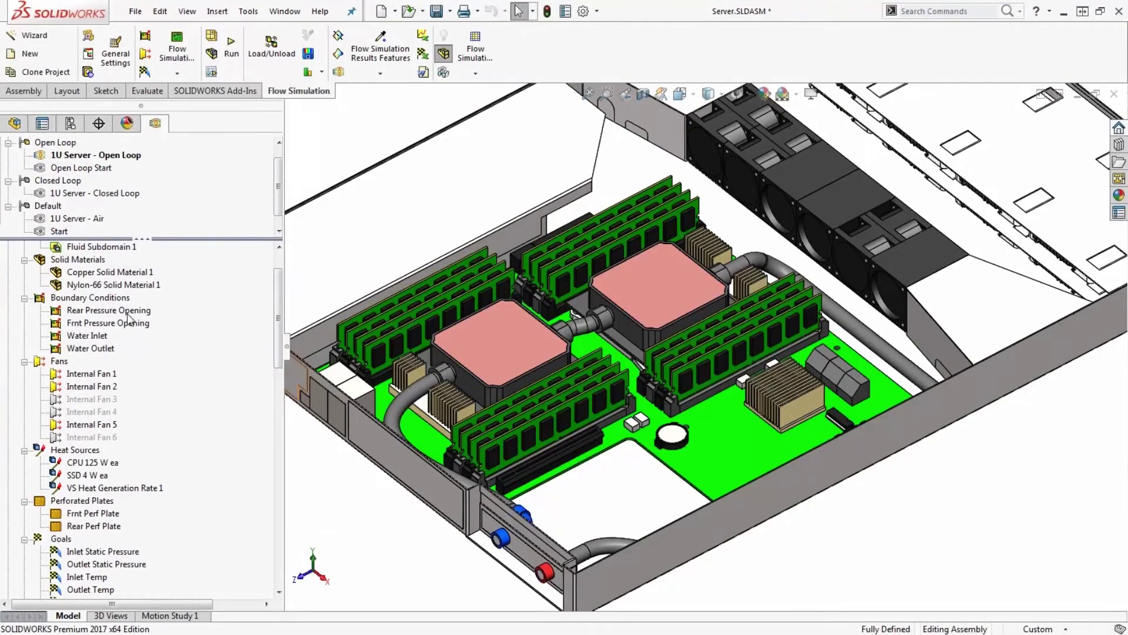
{"action": "left_click", "coordinate": [98, 337]}
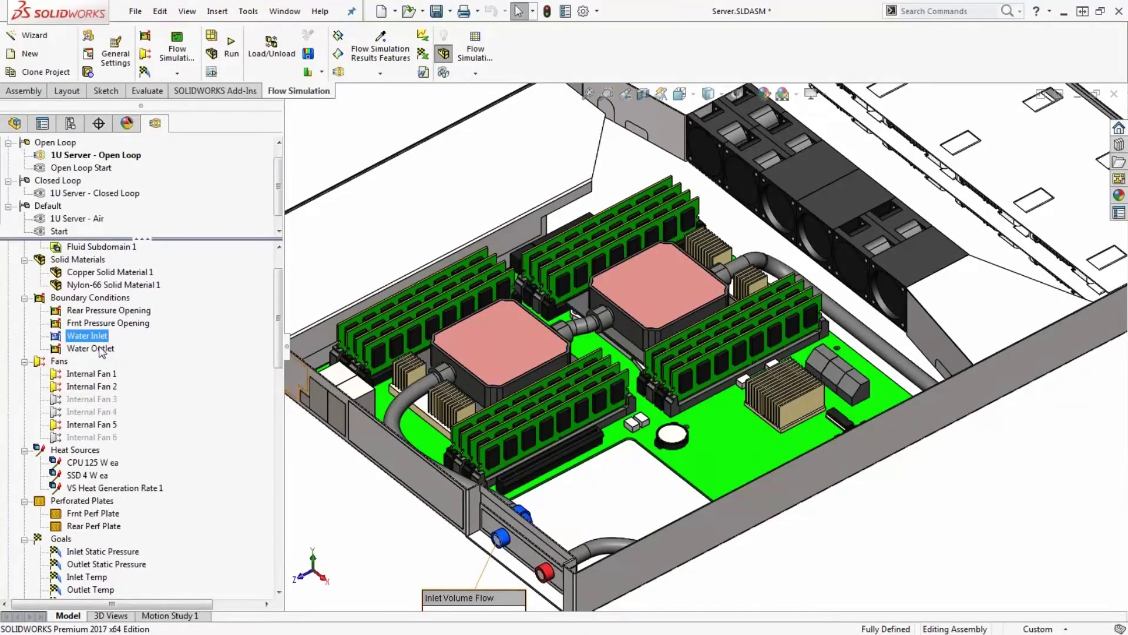
{"action": "left_click", "coordinate": [107, 350]}
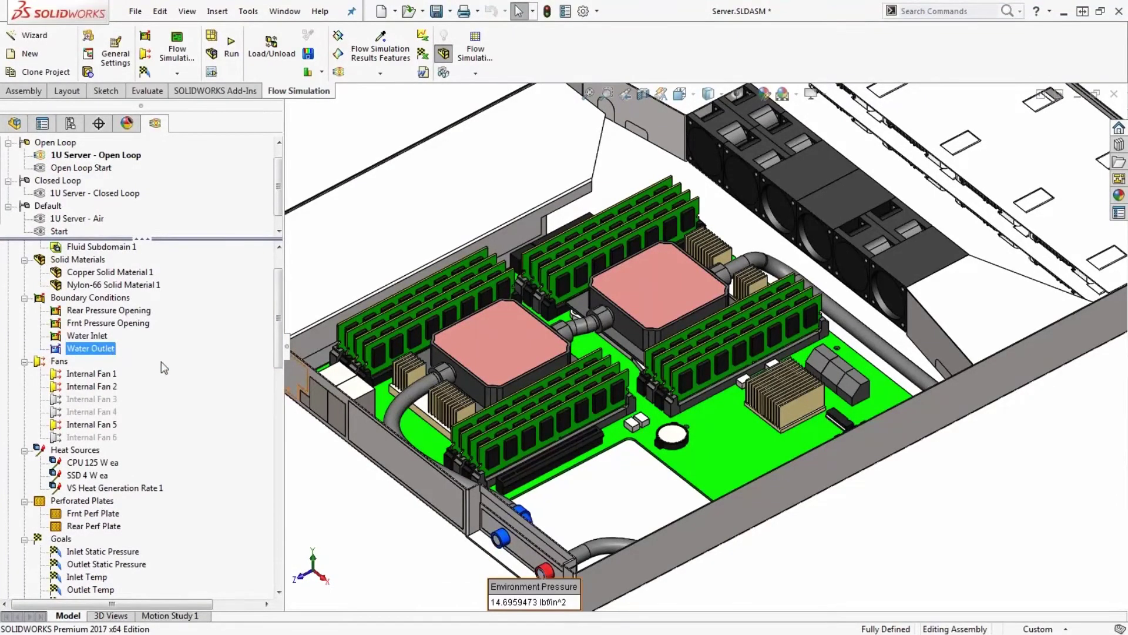
{"action": "left_click", "coordinate": [324, 470]}
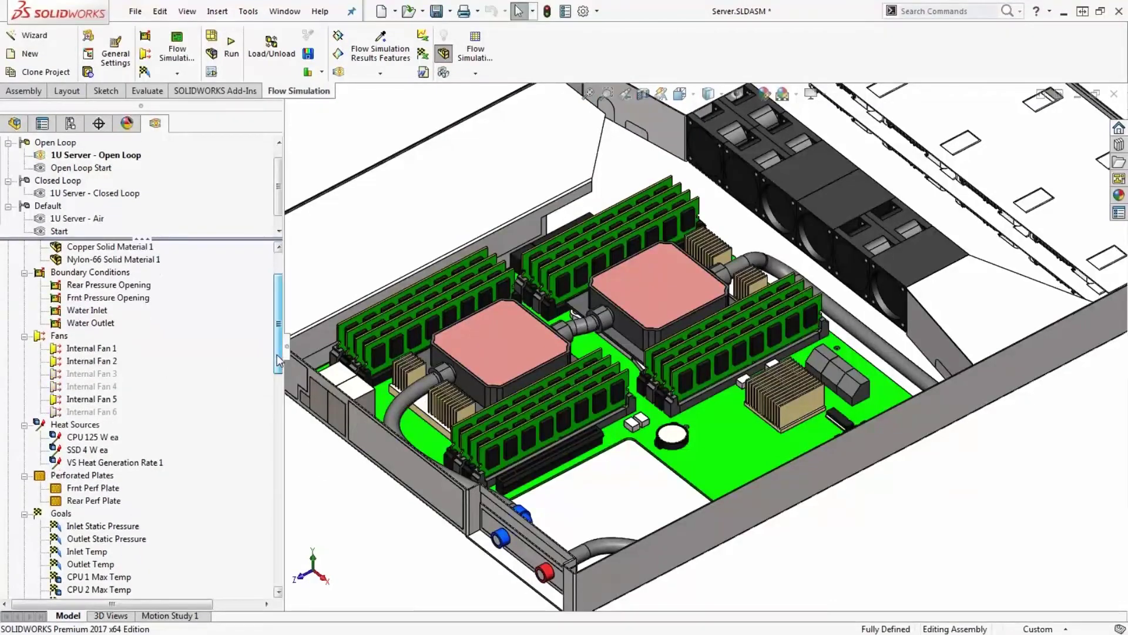
Load the calculated results of the open loop project and list its result plots.
{"action": "left_click_drag", "start_coordinate": [279, 359], "coordinate": [263, 602]}
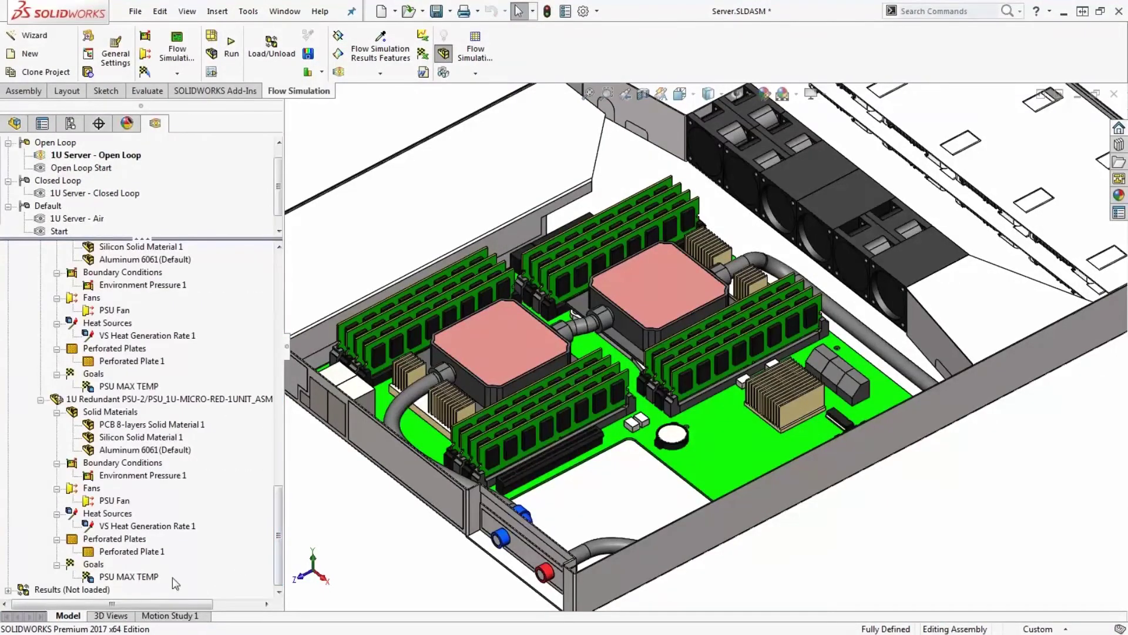
{"action": "right_click", "coordinate": [80, 589]}
{"action": "left_click", "coordinate": [103, 493]}
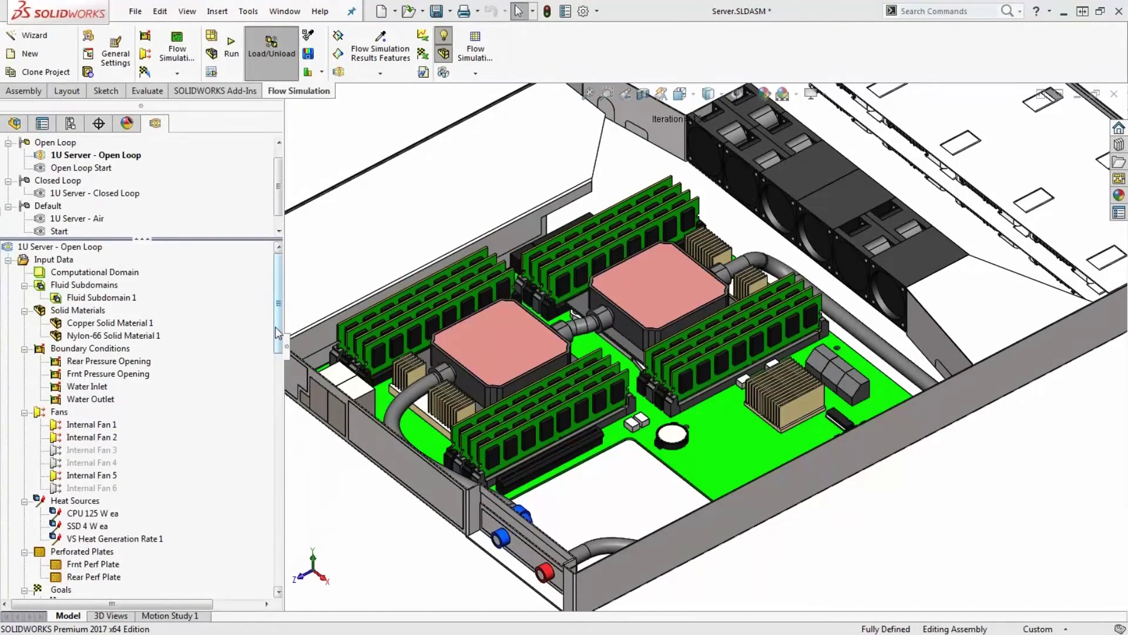
{"action": "left_click_drag", "start_coordinate": [278, 341], "coordinate": [277, 588]}
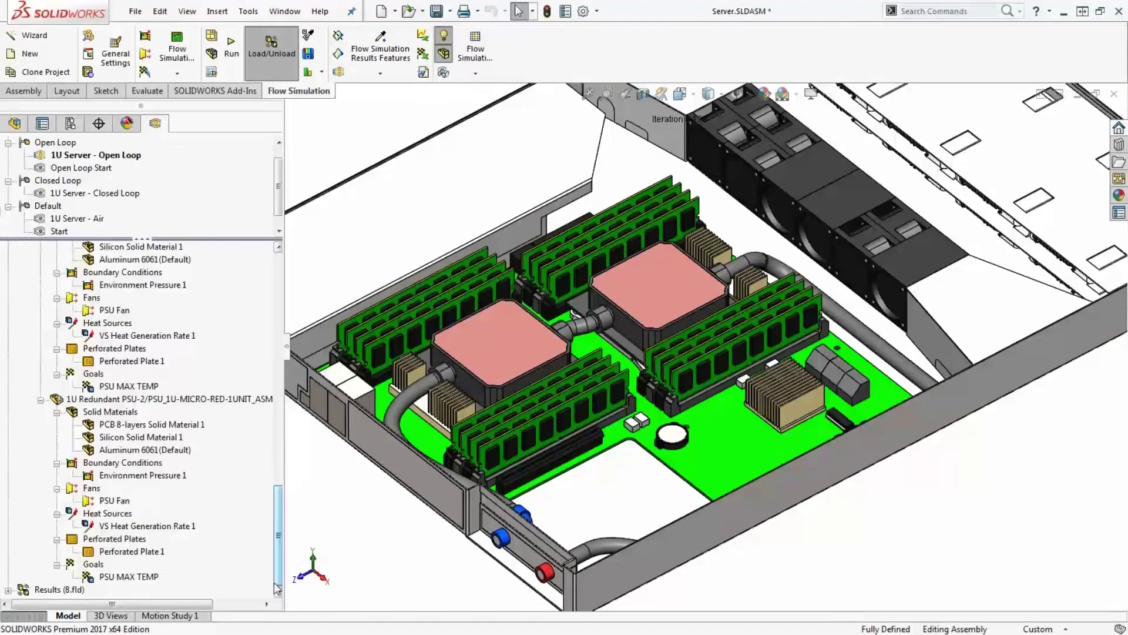
{"action": "left_click", "coordinate": [9, 589]}
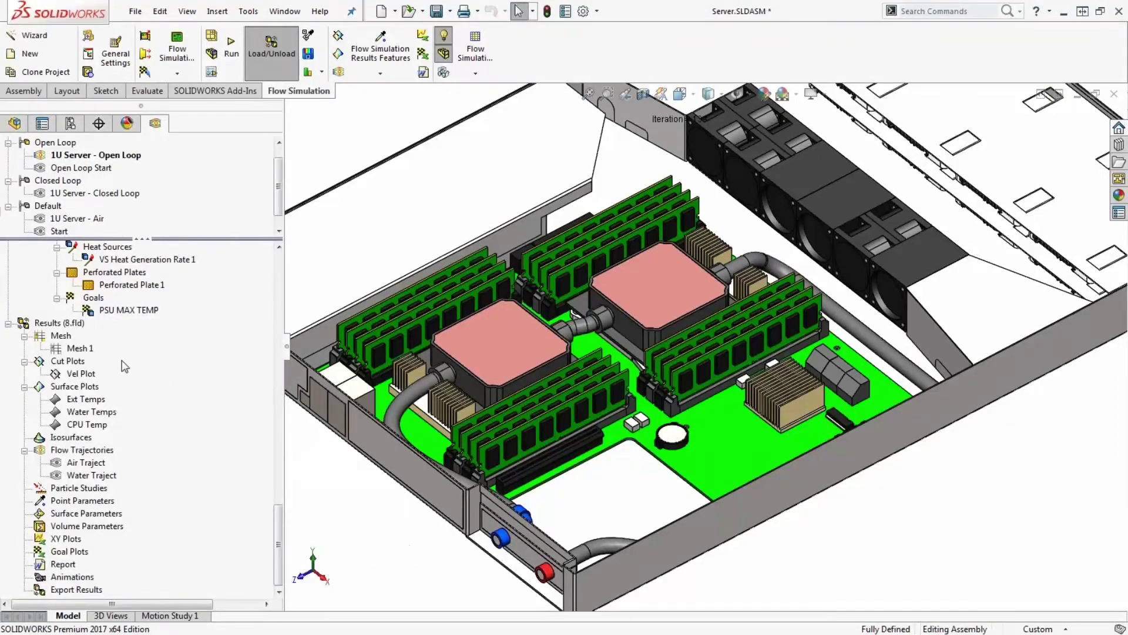
Show the Vel Plot cut plot and the Ext Temps surface plot on the server.
{"action": "right_click", "coordinate": [89, 374]}
{"action": "left_click", "coordinate": [135, 404]}
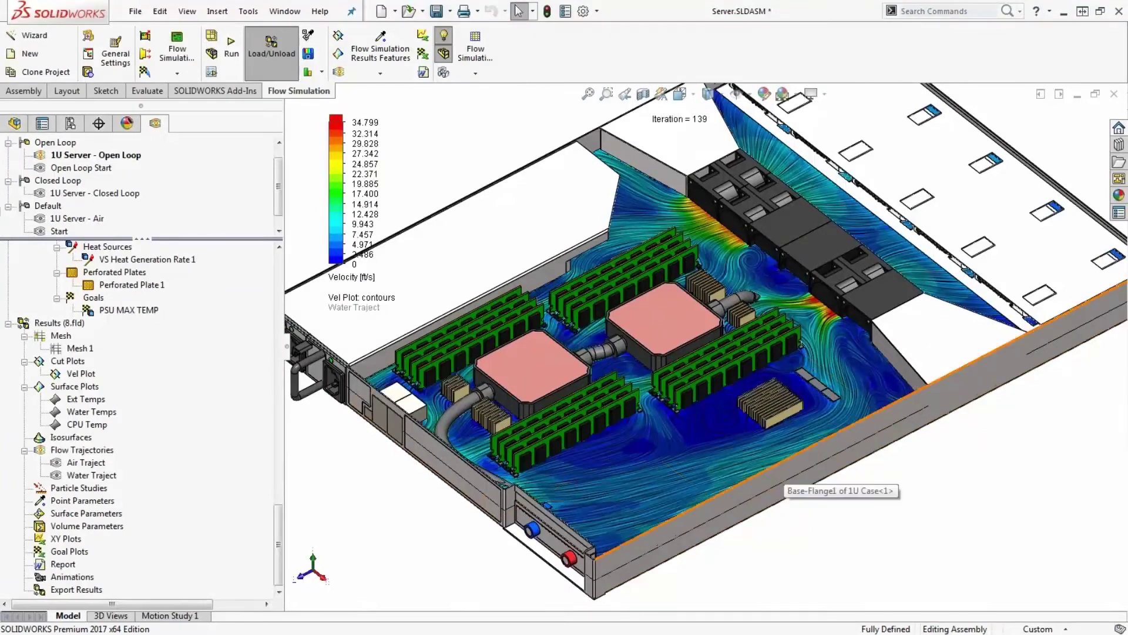
{"action": "left_click", "coordinate": [88, 400]}
{"action": "right_click", "coordinate": [92, 401]}
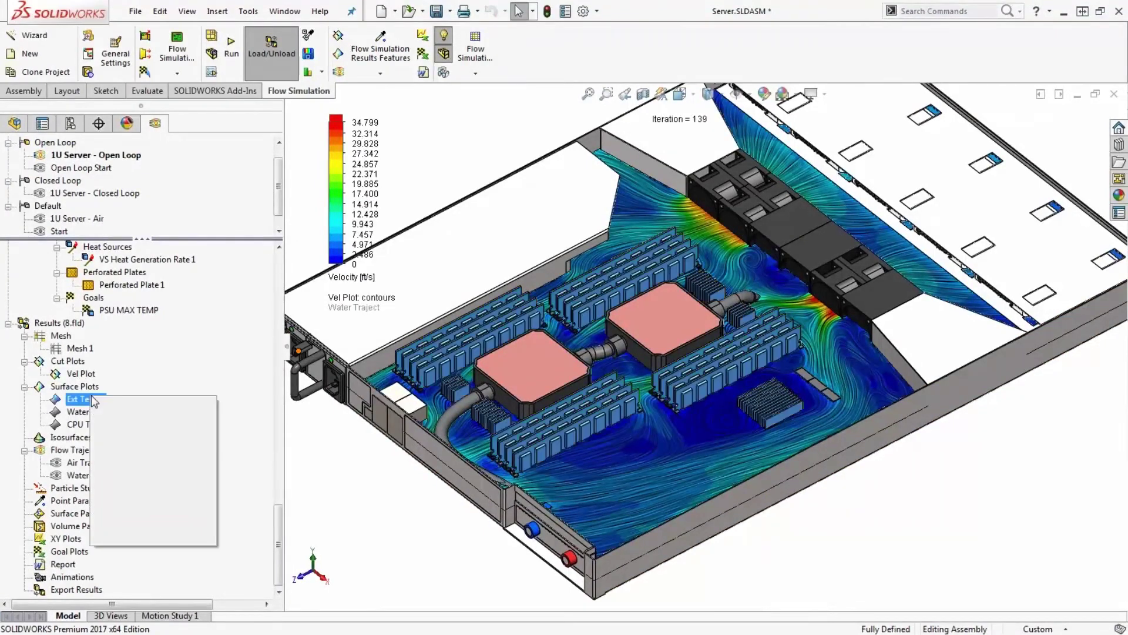
{"action": "left_click", "coordinate": [109, 411]}
{"action": "left_click", "coordinate": [440, 530]}
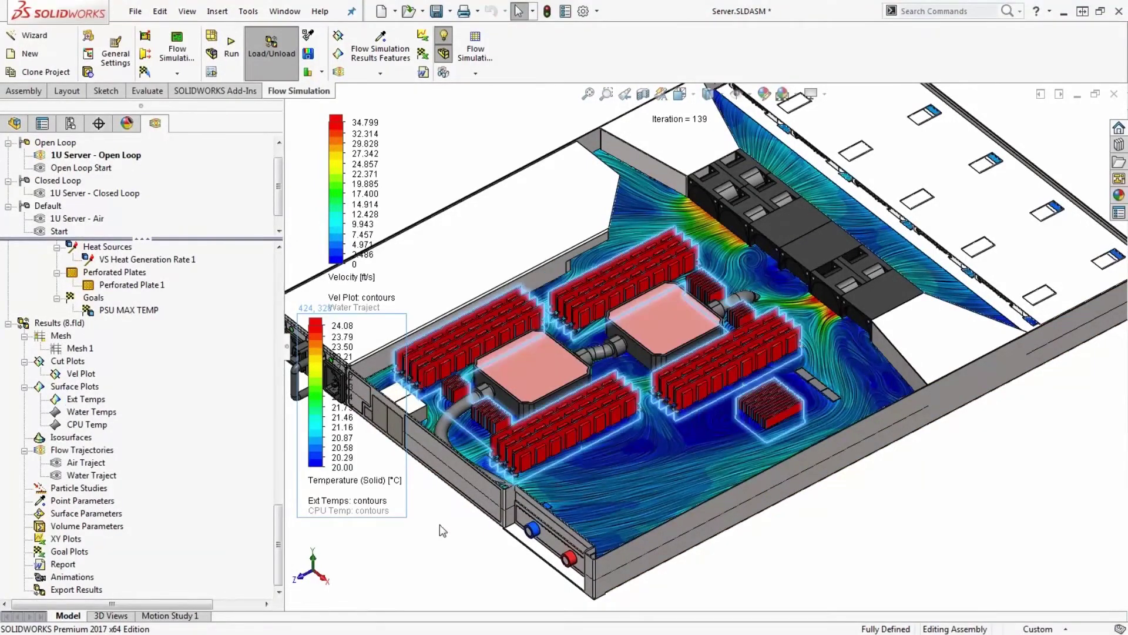
Set the maximum of the solid temperature legend to 57.27 °C for the Ext Temps plot.
{"action": "middle_click_drag", "start_coordinate": [440, 531], "coordinate": [330, 325]}
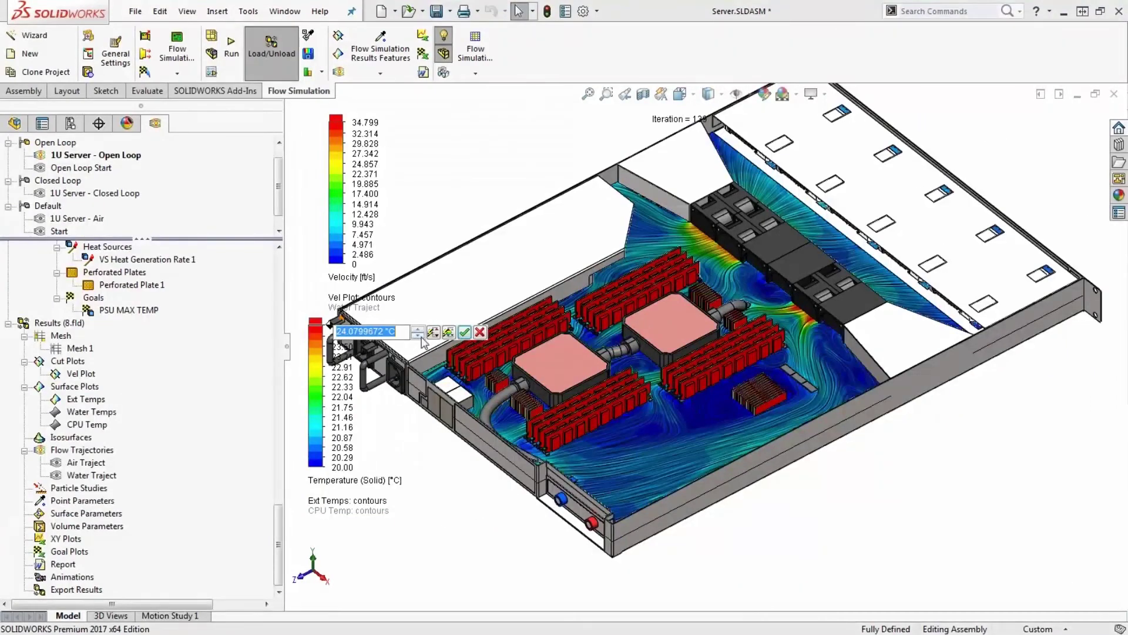
{"action": "key", "text": "Return"}
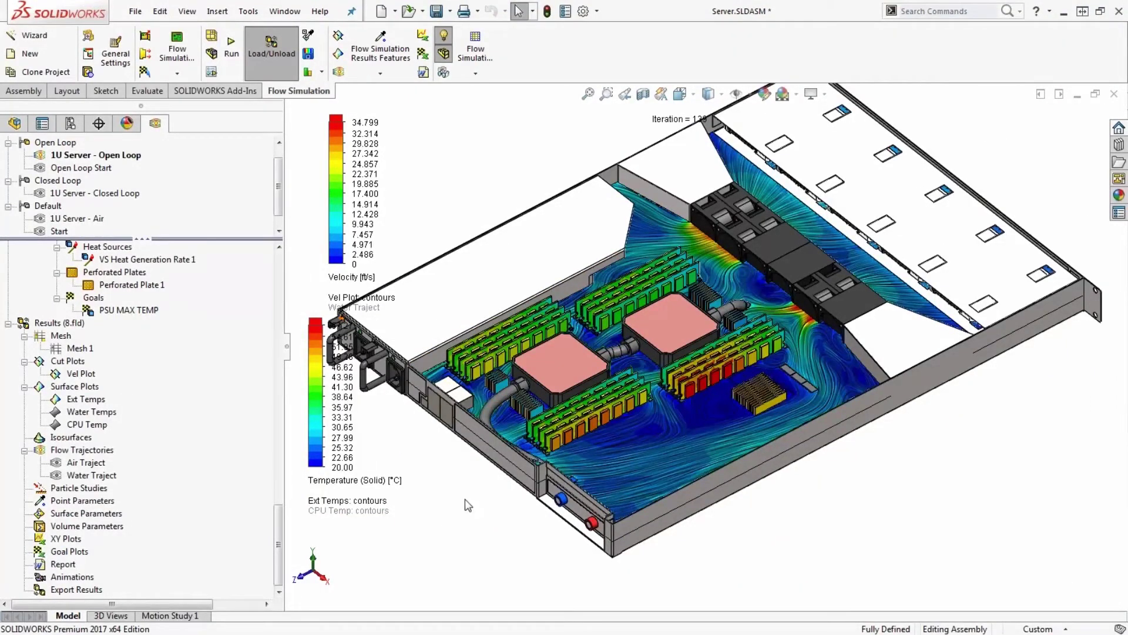
{"action": "key", "text": "f"}
Hide the Vel Plot cut plot and show the Water Temps surface plot.
{"action": "left_click", "coordinate": [82, 374]}
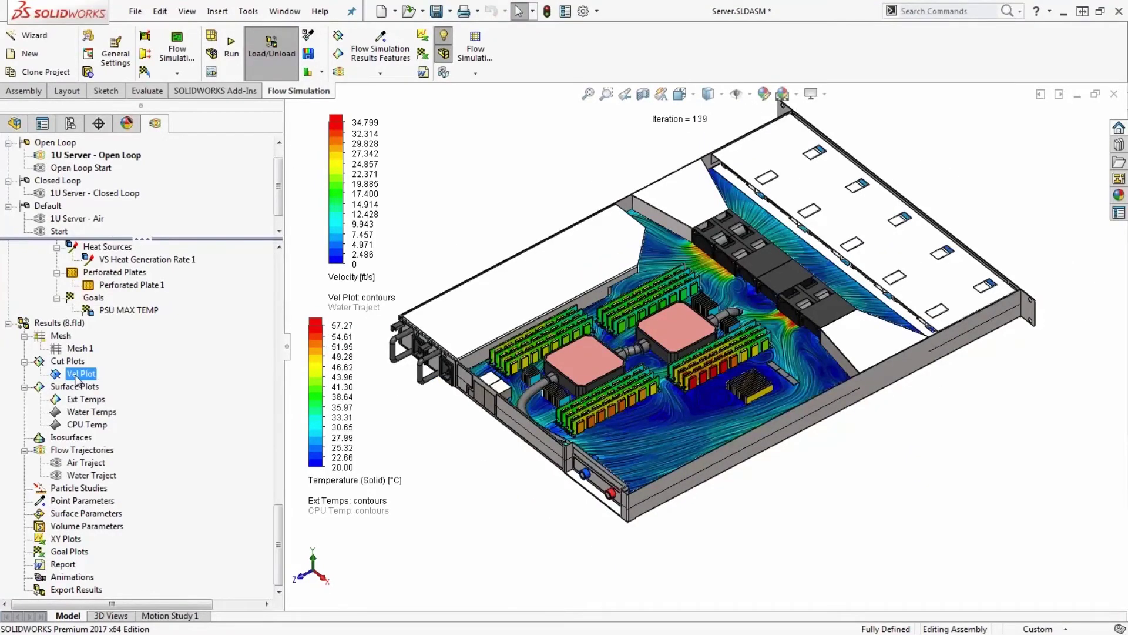
{"action": "right_click", "coordinate": [81, 374]}
{"action": "left_click", "coordinate": [116, 402]}
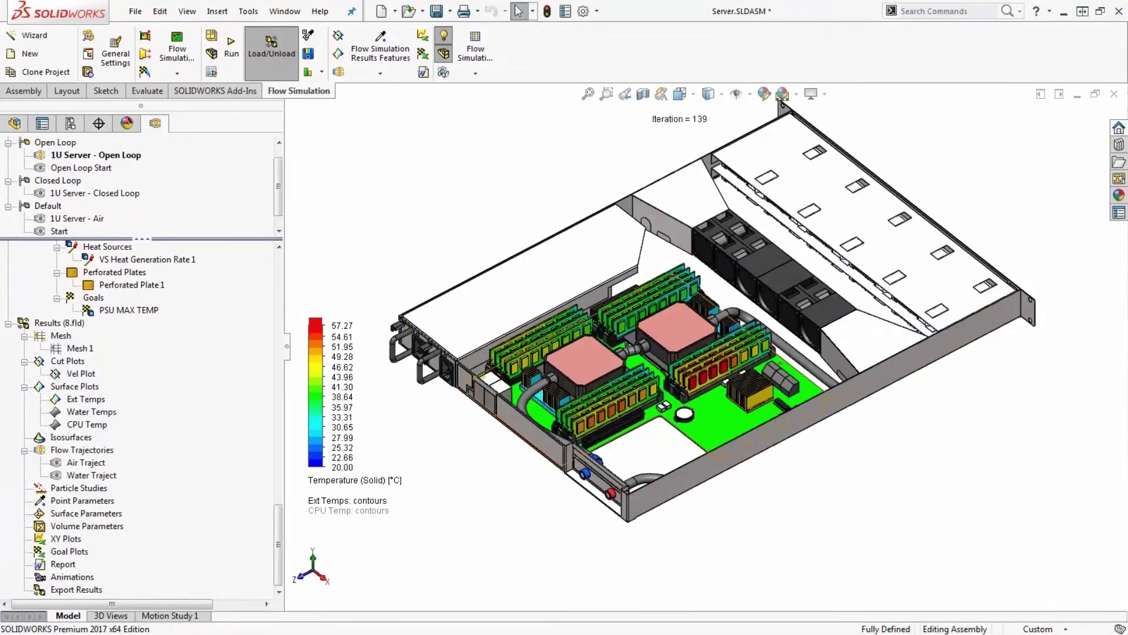
{"action": "scroll", "coordinate": [529, 332], "scroll_direction": "down", "scroll_amount": 2}
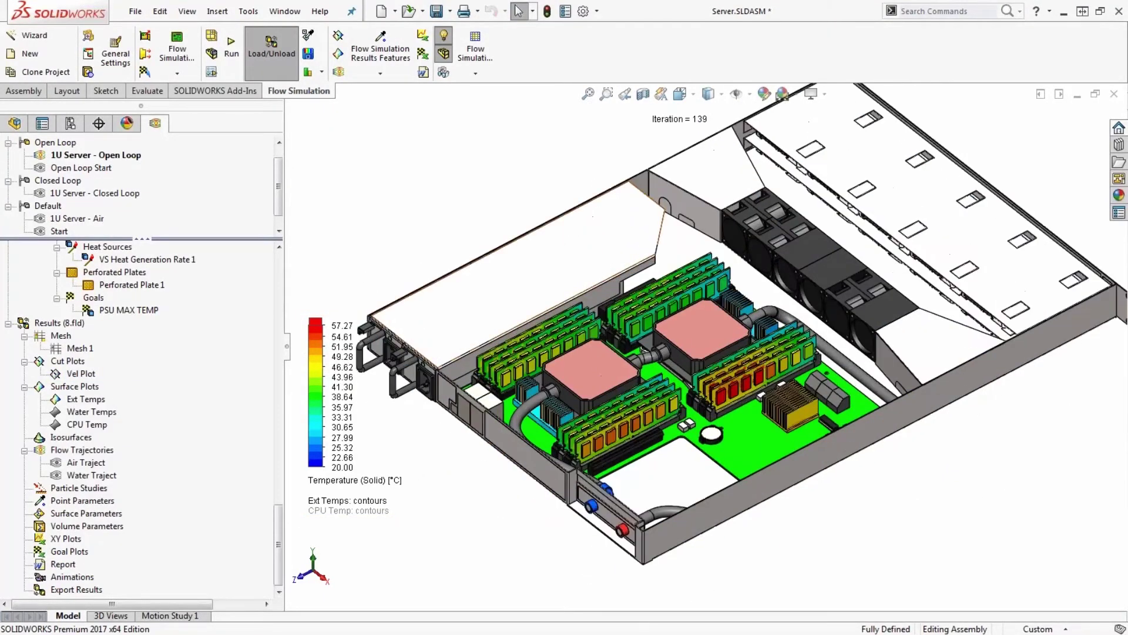
{"action": "left_click", "coordinate": [89, 411]}
{"action": "right_click", "coordinate": [89, 412]}
{"action": "left_click", "coordinate": [121, 443]}
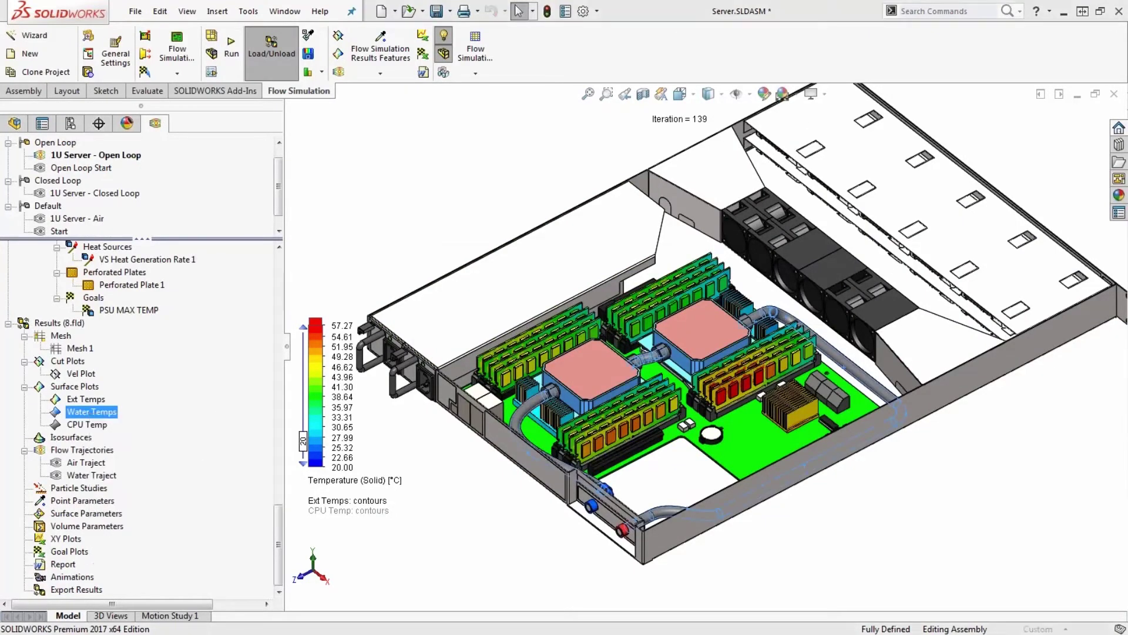
Hide the top covers of both CPU waterblocks and inspect the water temperatures around the fins.
{"action": "left_click", "coordinate": [612, 363]}
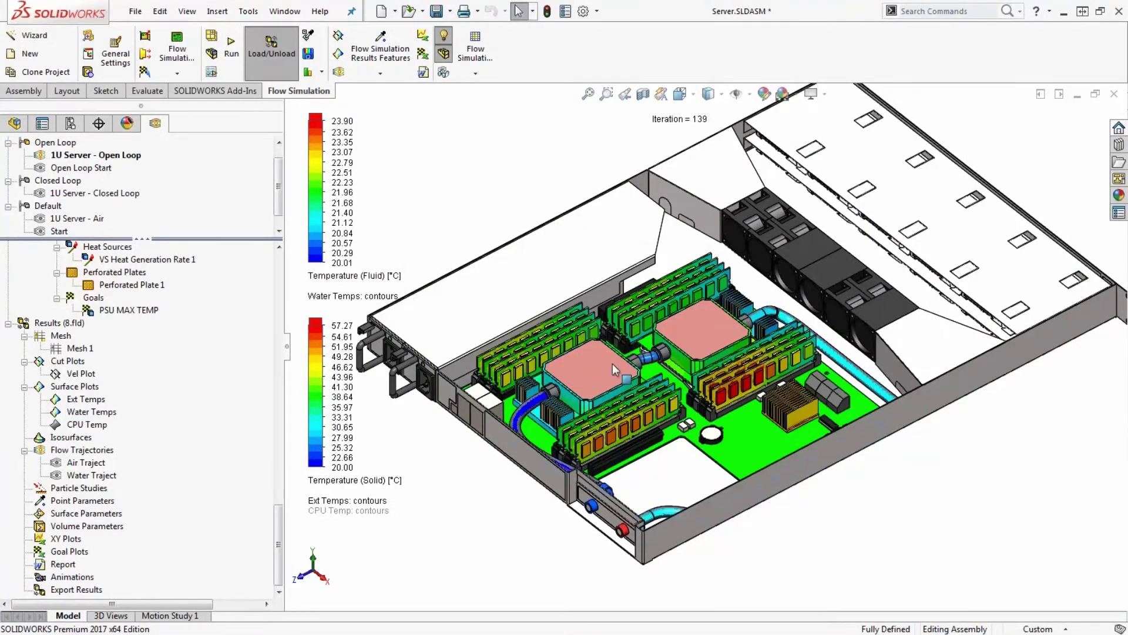
{"action": "key", "text": "Tab"}
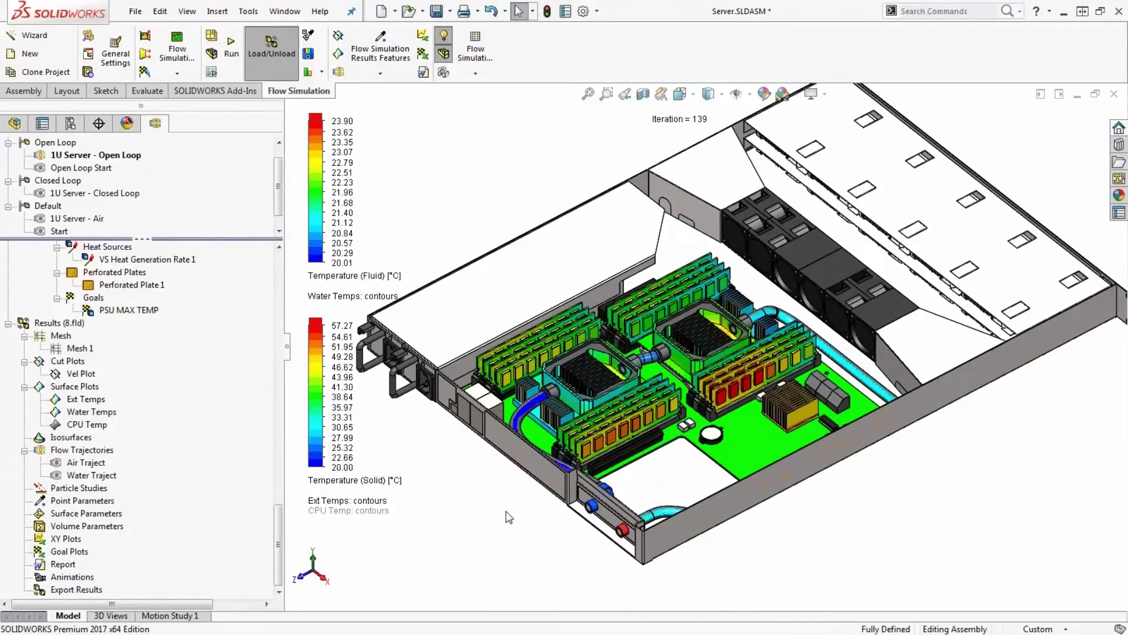
{"action": "key", "text": "Tab"}
{"action": "middle_click_drag", "start_coordinate": [705, 352], "coordinate": [740, 306]}
{"action": "scroll", "coordinate": [705, 353], "scroll_direction": "down", "scroll_amount": 3}
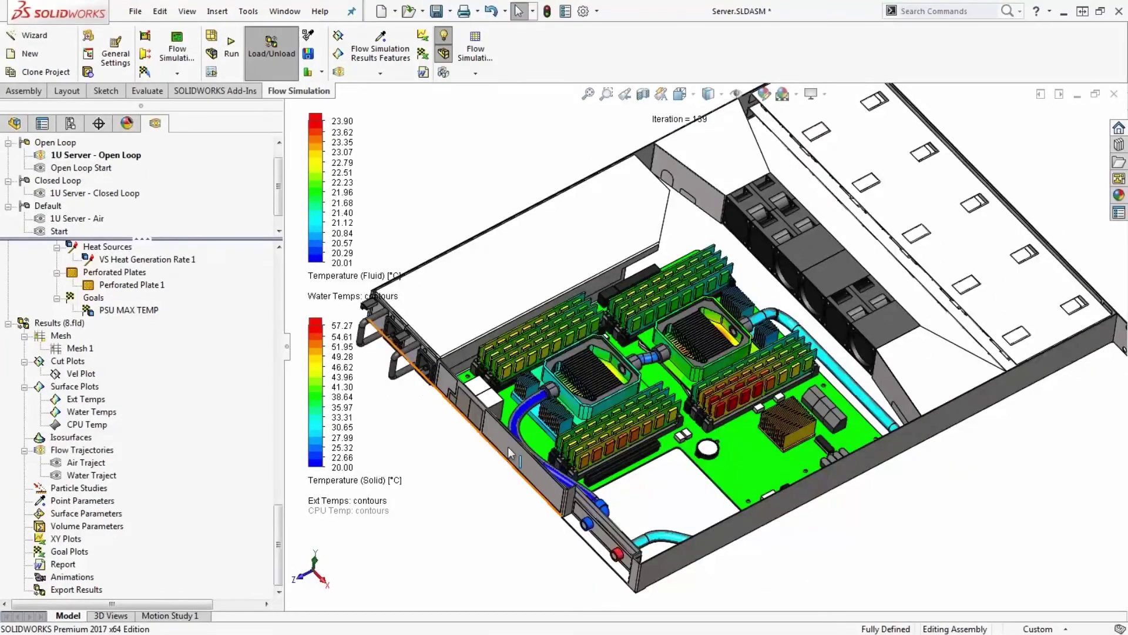
{"action": "middle_click_drag", "start_coordinate": [705, 353], "coordinate": [747, 347]}
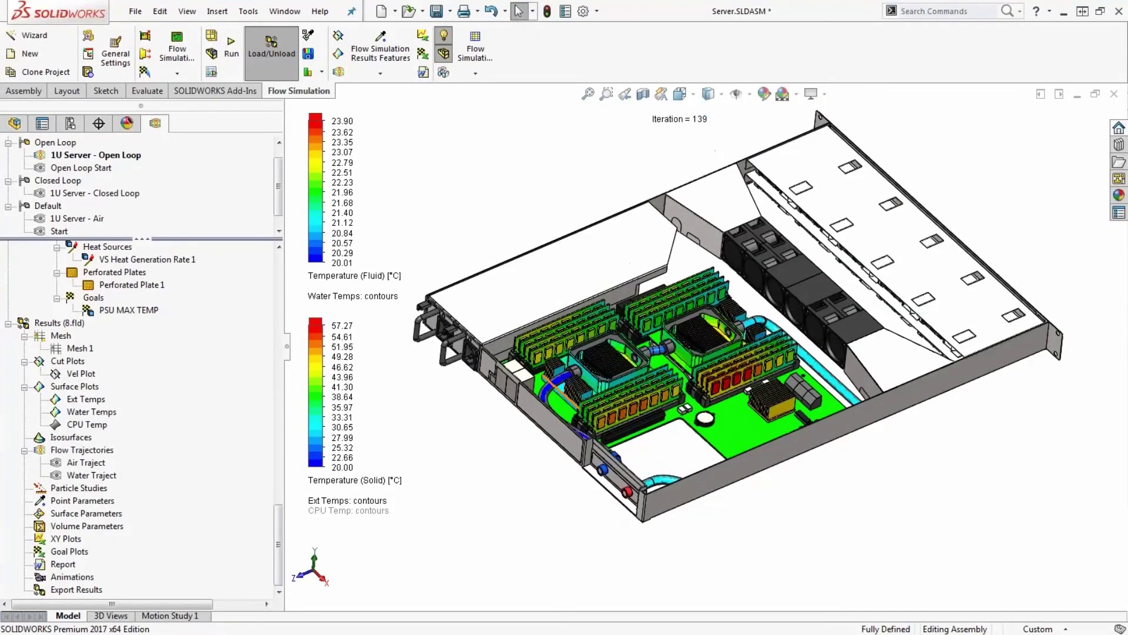
{"action": "scroll", "coordinate": [548, 373], "scroll_direction": "up", "scroll_amount": 3}
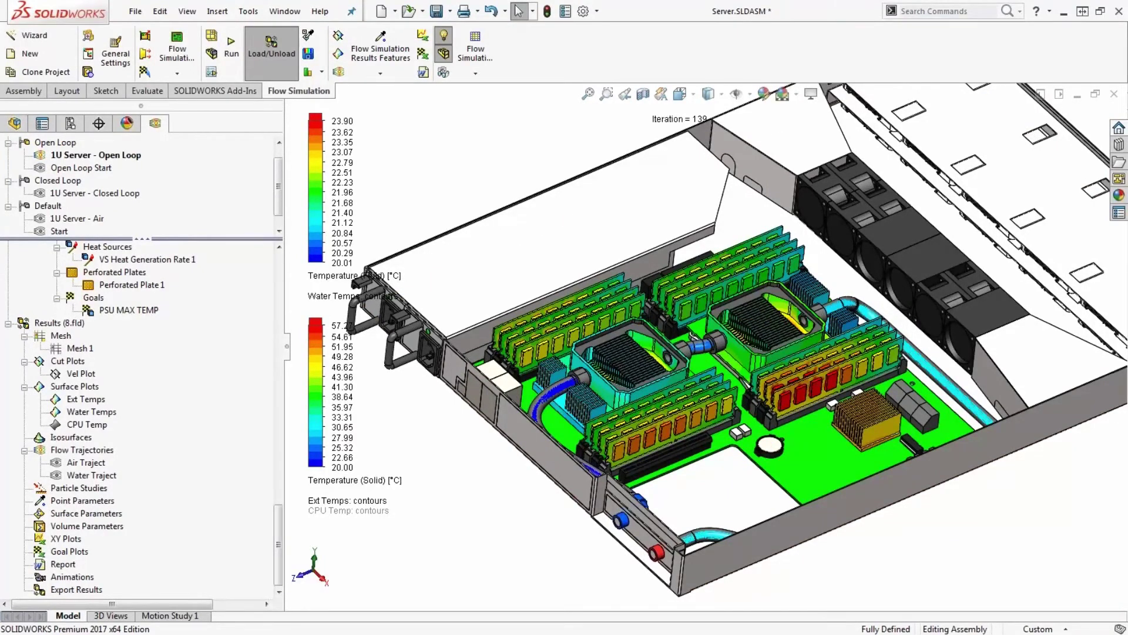
Hide the Ext Temps surface plot and show the Water Traject flow trajectories on the server.
{"action": "scroll", "coordinate": [517, 406], "scroll_direction": "down", "scroll_amount": 2}
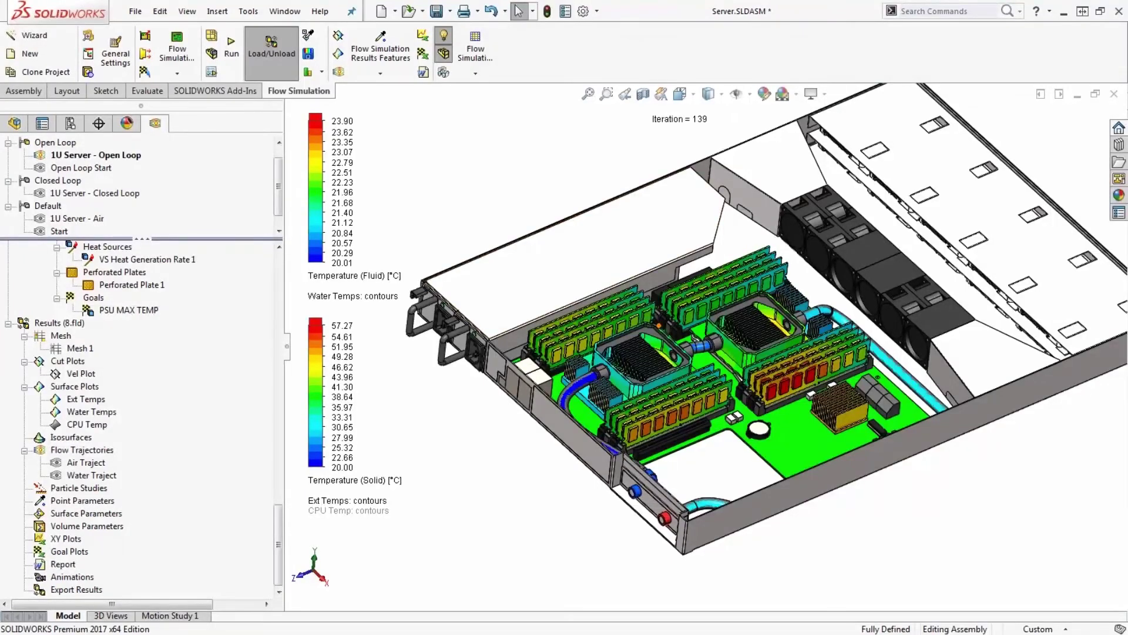
{"action": "scroll", "coordinate": [659, 325], "scroll_direction": "up", "scroll_amount": 2}
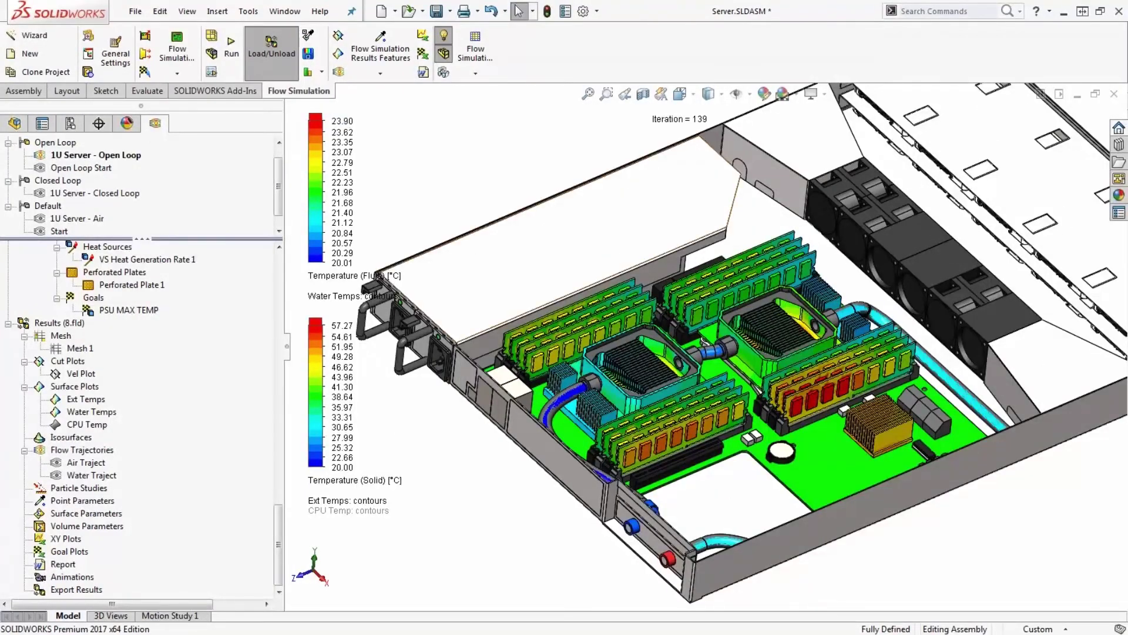
{"action": "middle_click_drag", "start_coordinate": [773, 420], "coordinate": [742, 448]}
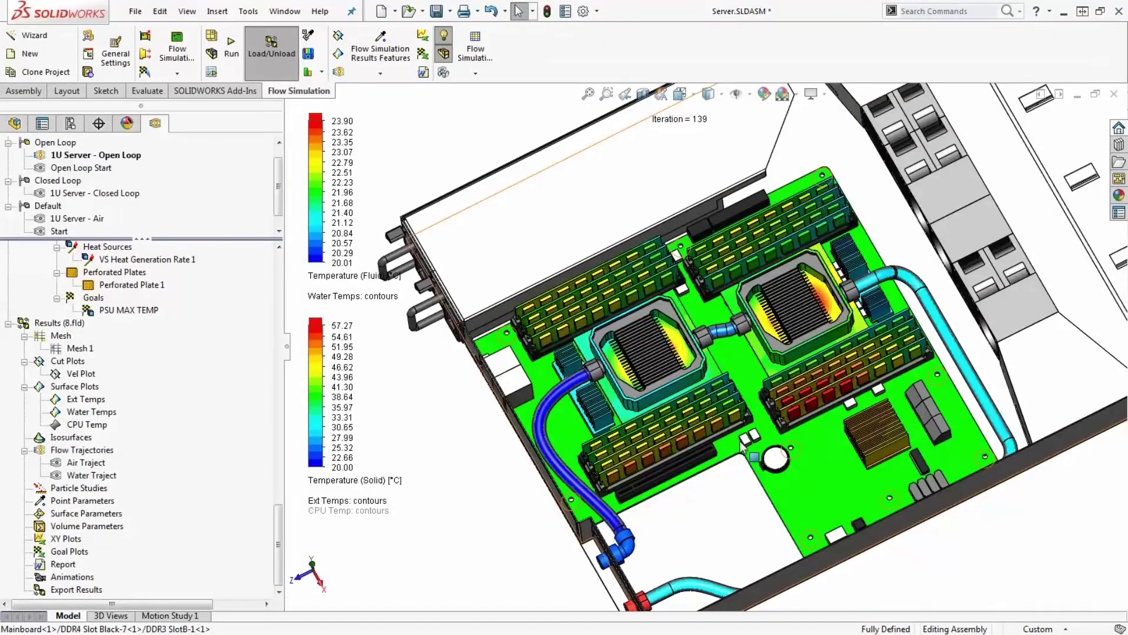
{"action": "scroll", "coordinate": [742, 448], "scroll_direction": "up", "scroll_amount": 3}
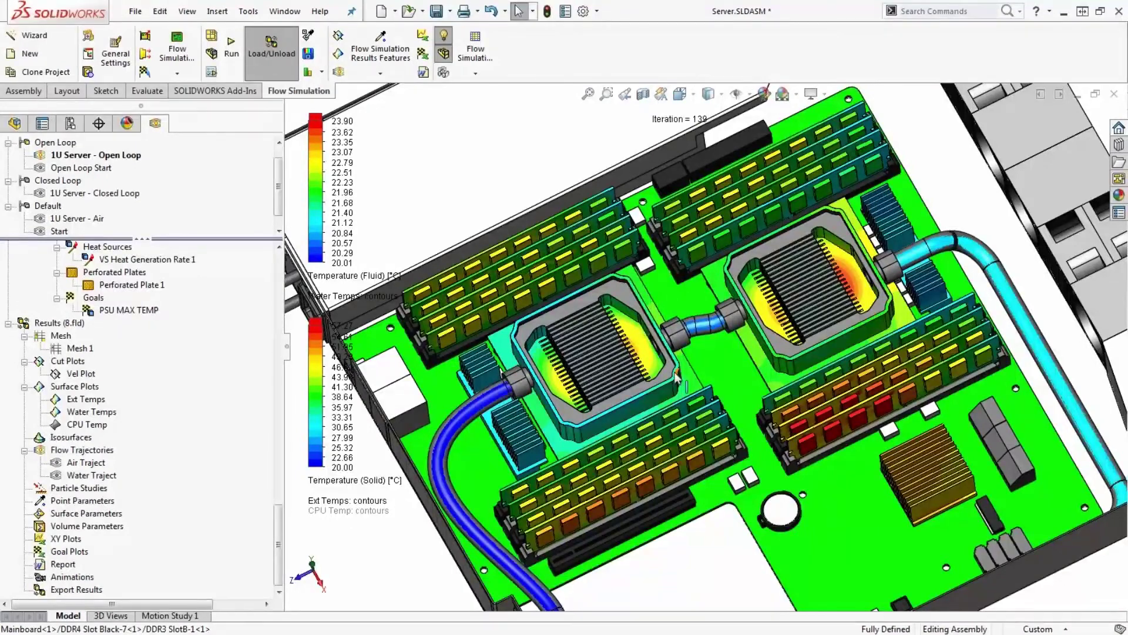
{"action": "scroll", "coordinate": [676, 376], "scroll_direction": "down", "scroll_amount": 2}
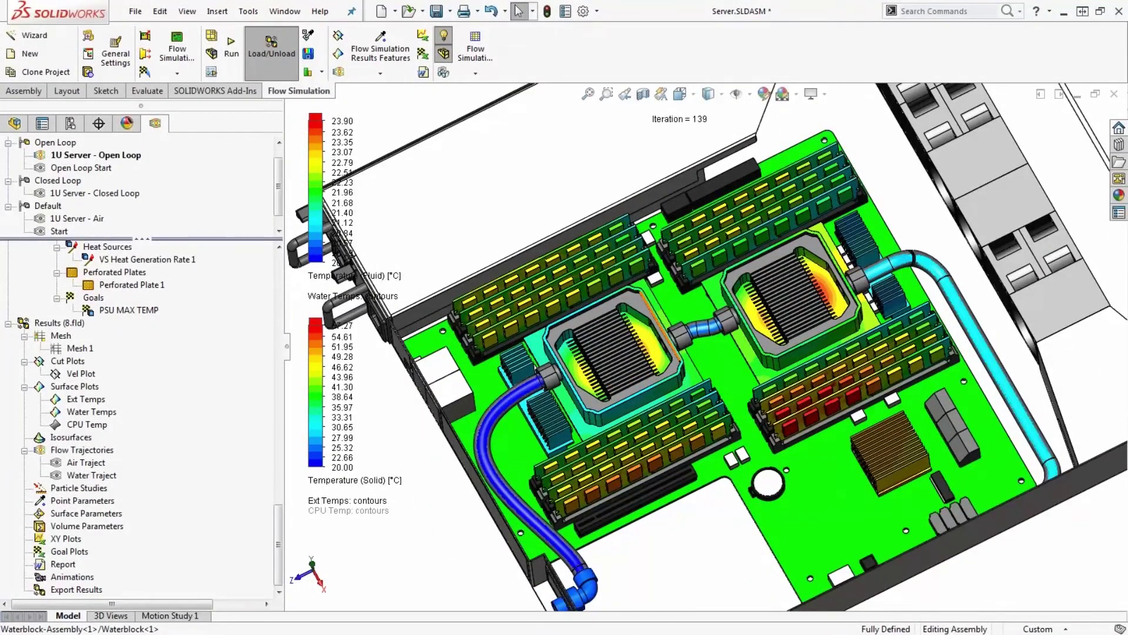
{"action": "middle_click_drag", "start_coordinate": [676, 352], "coordinate": [618, 377]}
{"action": "left_click", "coordinate": [89, 399]}
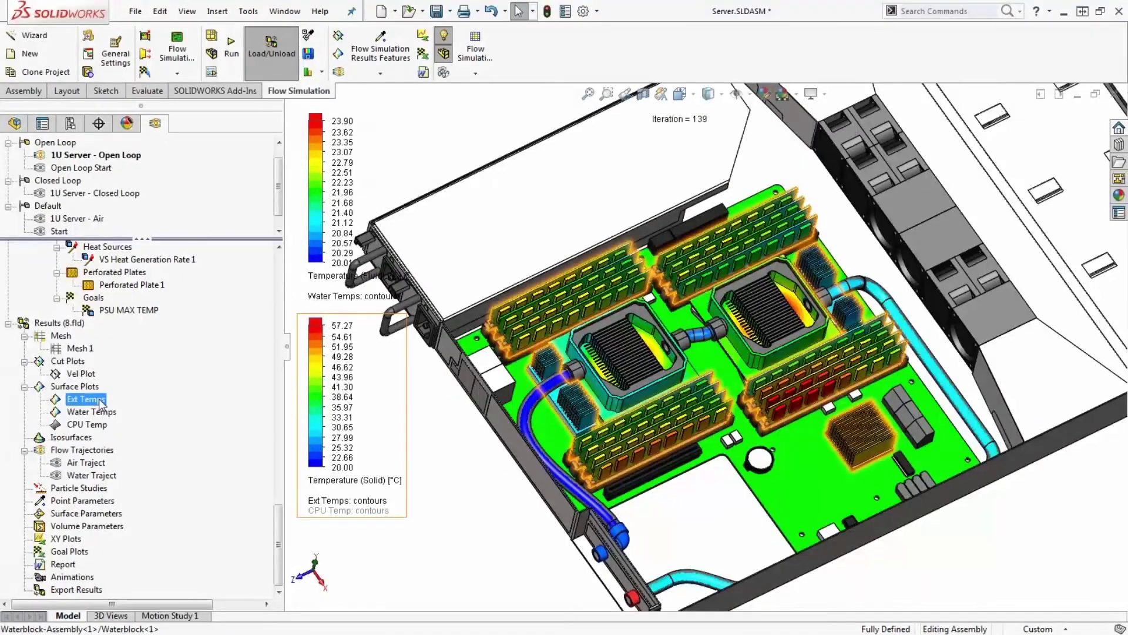
{"action": "right_click", "coordinate": [100, 402]}
{"action": "left_click", "coordinate": [123, 419]}
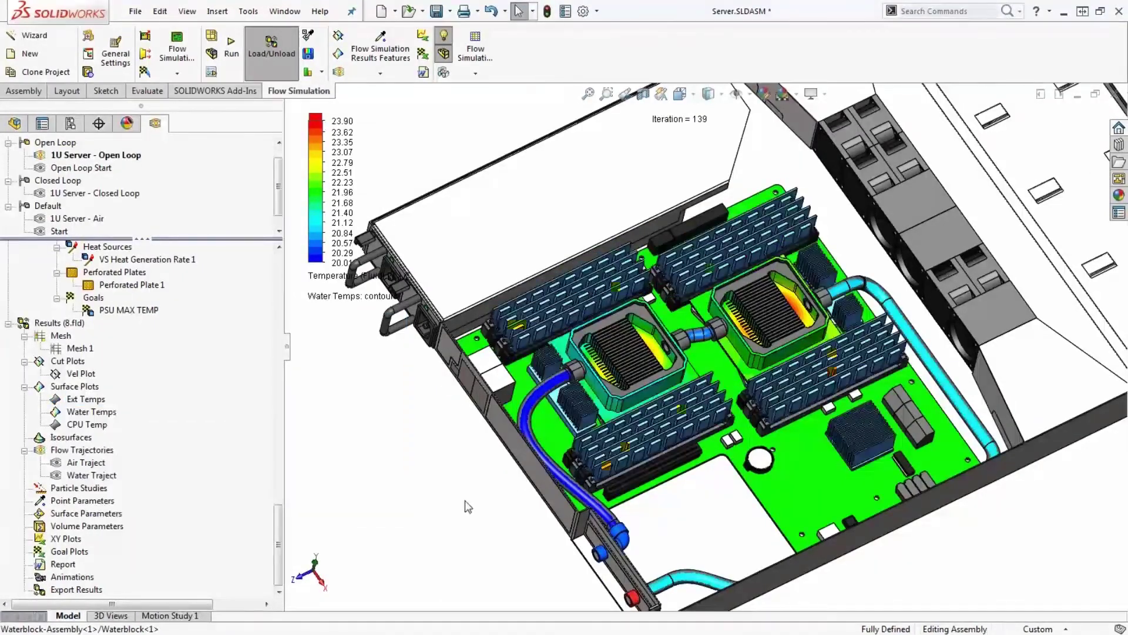
{"action": "right_click", "coordinate": [93, 479]}
{"action": "left_click", "coordinate": [187, 311]}
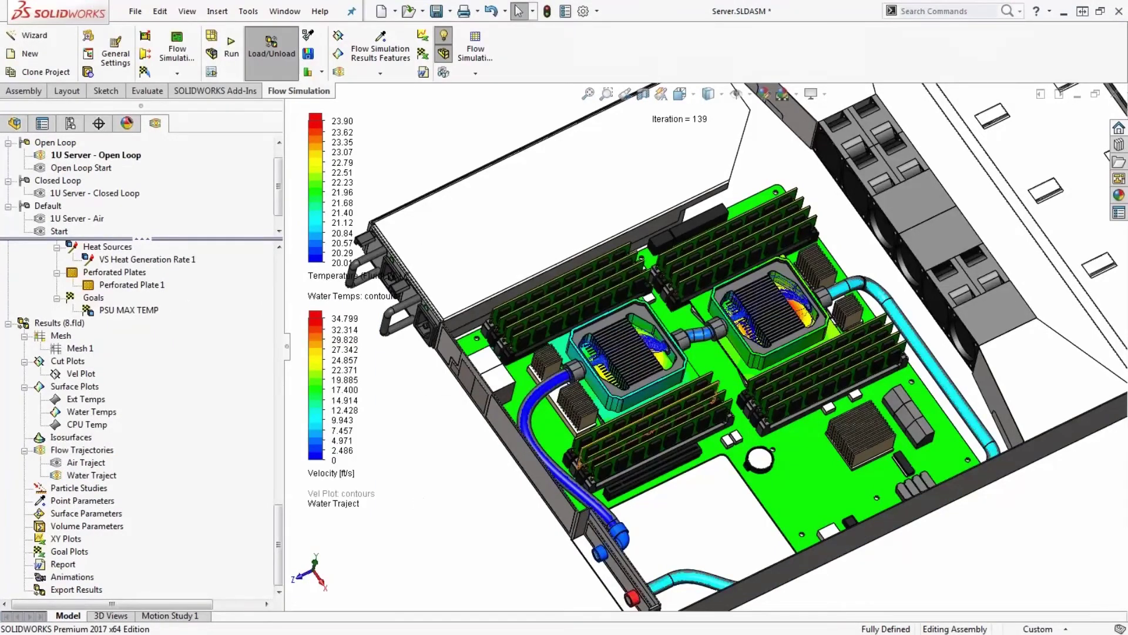
Examine the water flow trajectories through the fins of both CPU waterblocks from above and in a tilted overall view.
{"action": "mouse_move", "coordinate": [727, 381]}
{"action": "middle_mouse_down"}
{"action": "mouse_move", "coordinate": [699, 377]}
{"action": "mouse_move", "coordinate": [733, 391]}
{"action": "middle_mouse_up"}
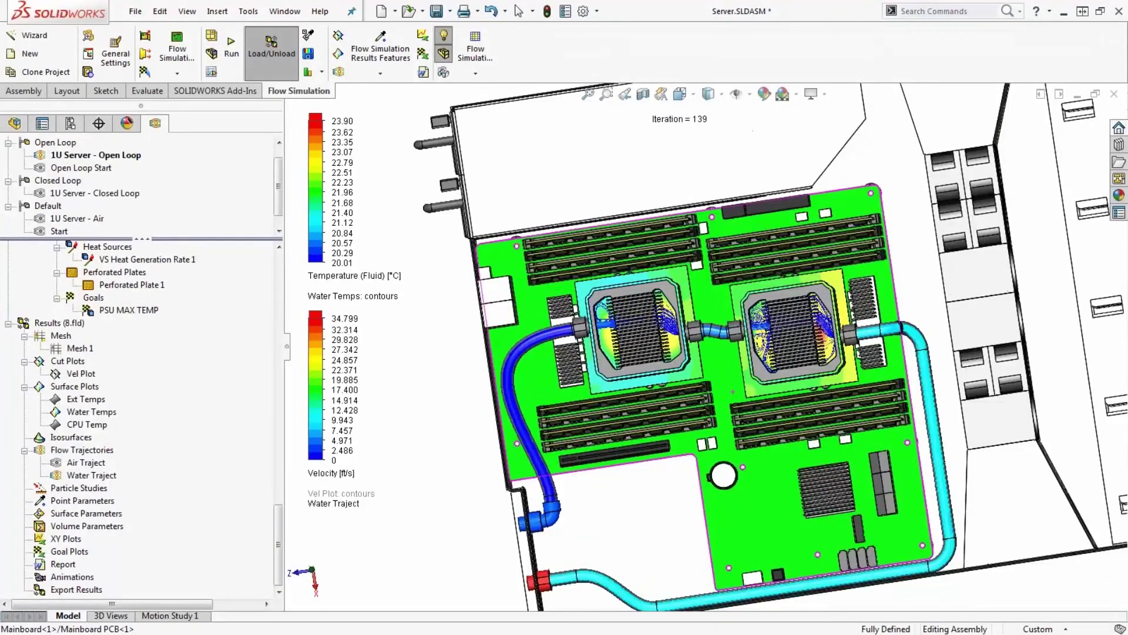
{"action": "scroll", "coordinate": [733, 391], "scroll_direction": "down", "scroll_amount": 5}
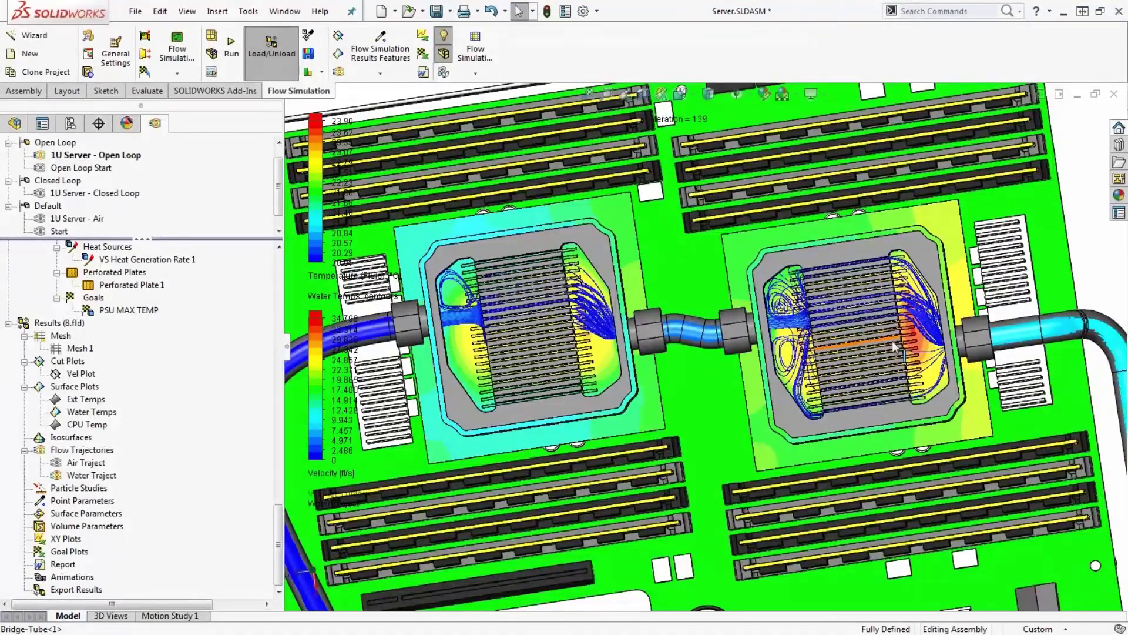
{"action": "key", "text": "ctrl+5"}
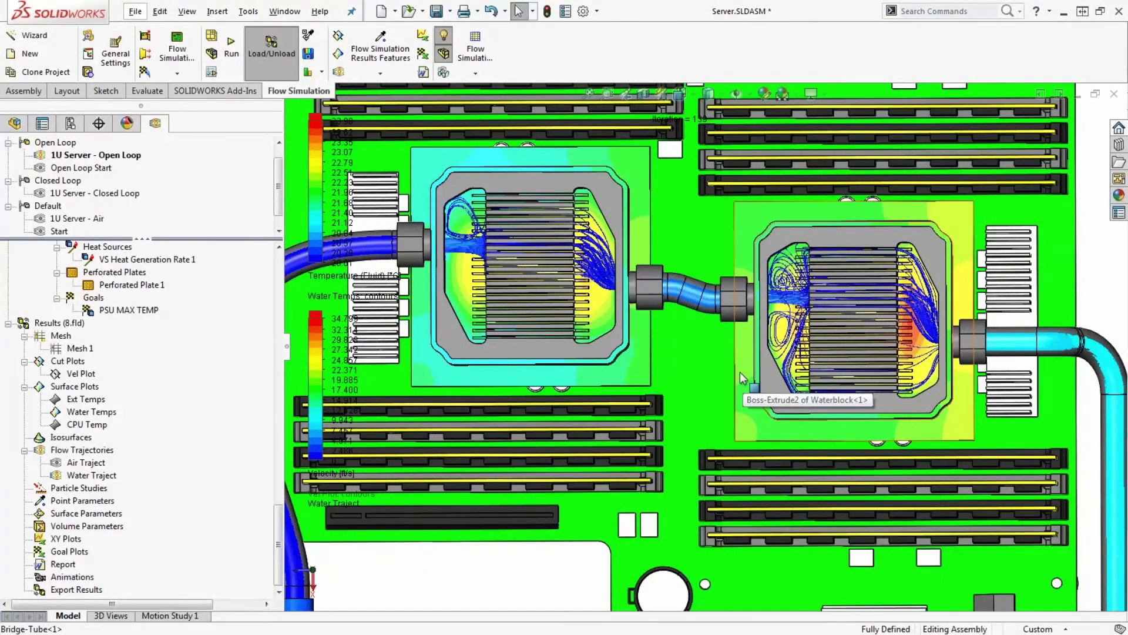
{"action": "scroll", "coordinate": [740, 372], "scroll_direction": "up", "scroll_amount": 5}
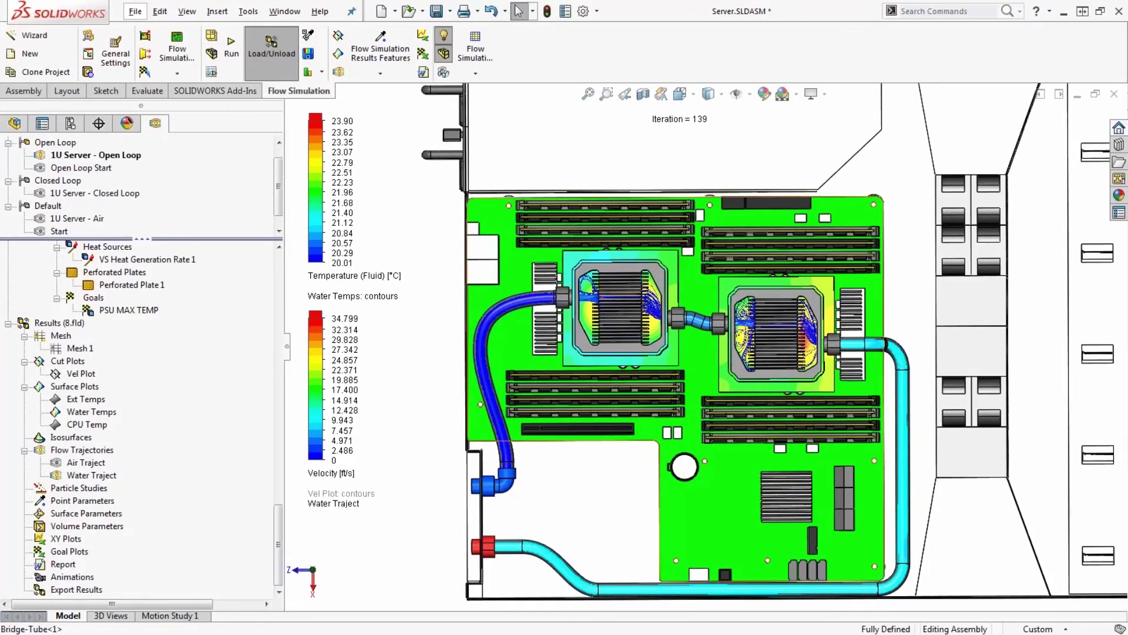
{"action": "scroll", "coordinate": [703, 349], "scroll_direction": "up", "scroll_amount": 5}
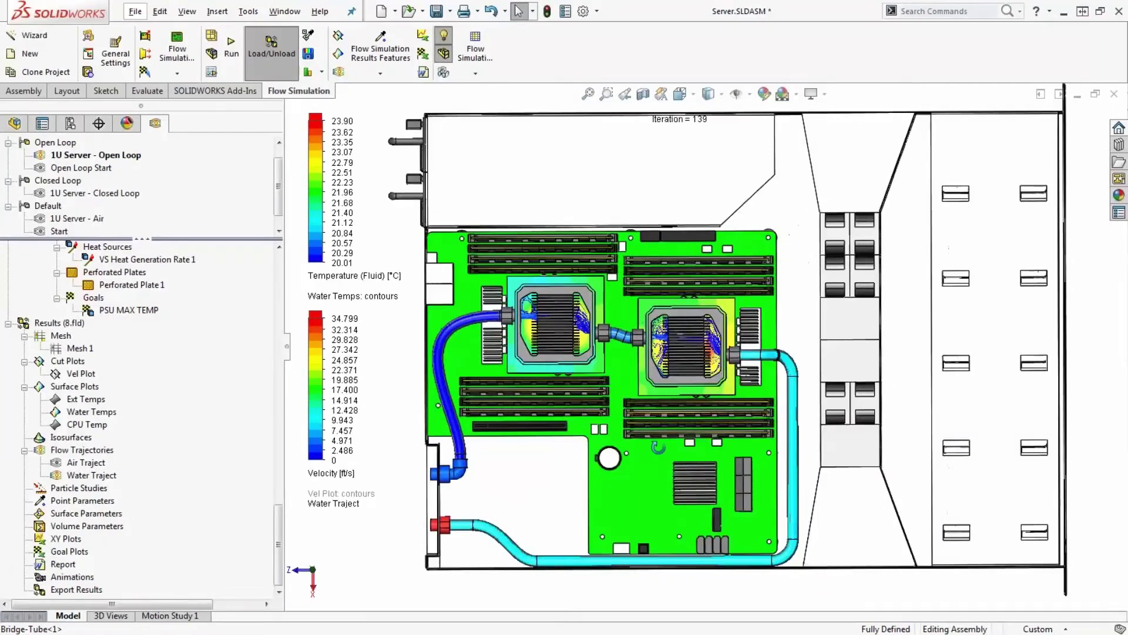
{"action": "key", "text": "ctrl+7"}
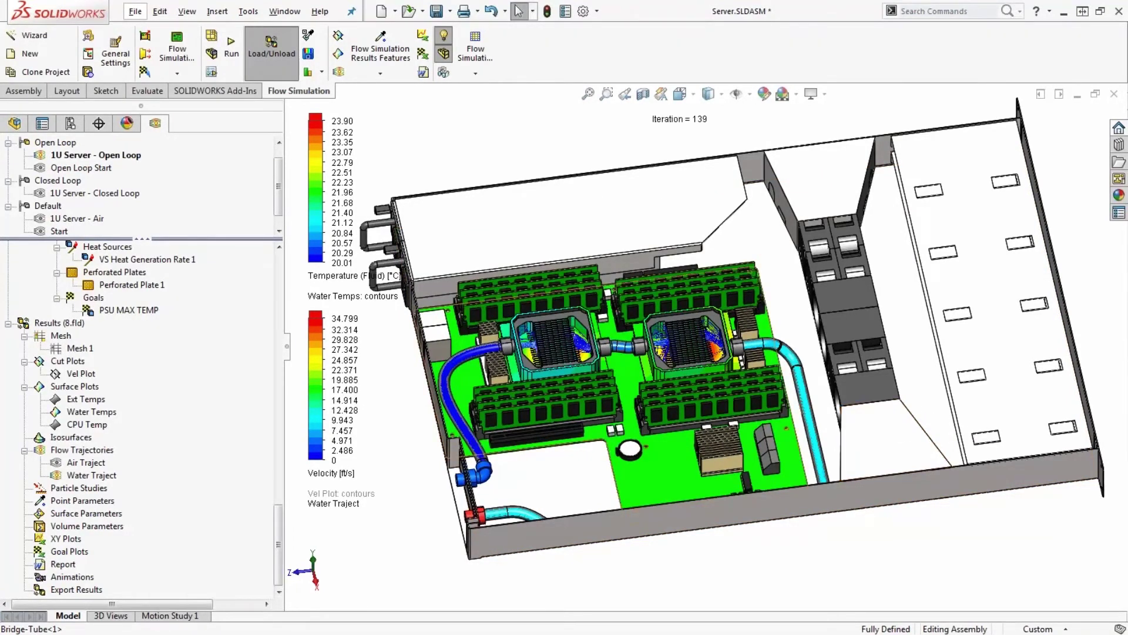
{"action": "middle_click_drag", "start_coordinate": [762, 300], "coordinate": [779, 293]}
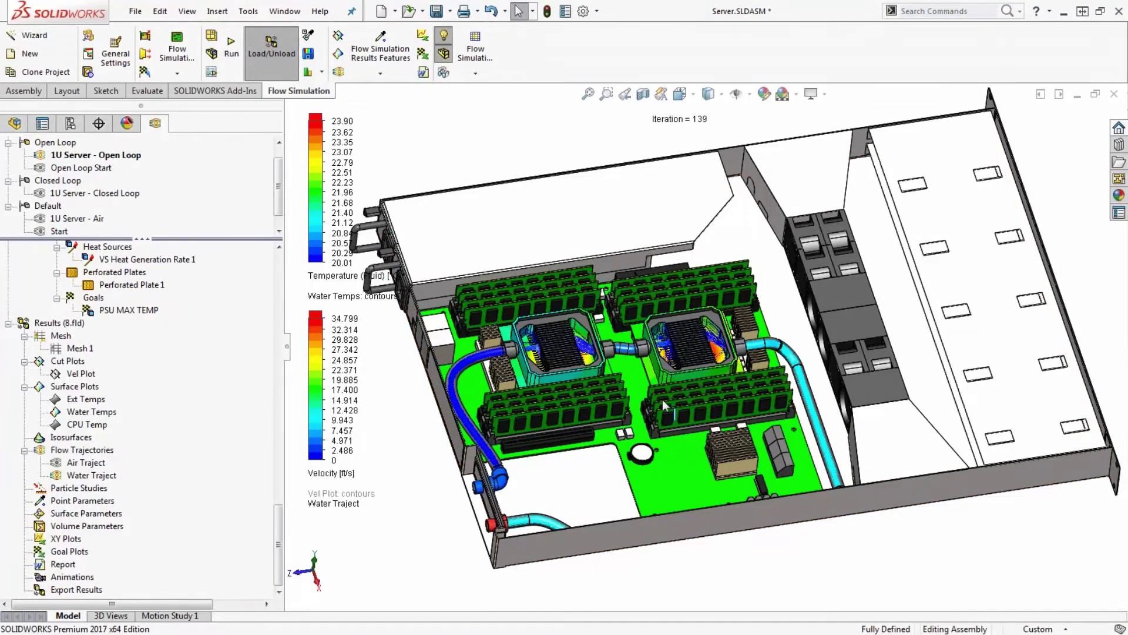
{"action": "scroll", "coordinate": [664, 404], "scroll_direction": "down", "scroll_amount": 2}
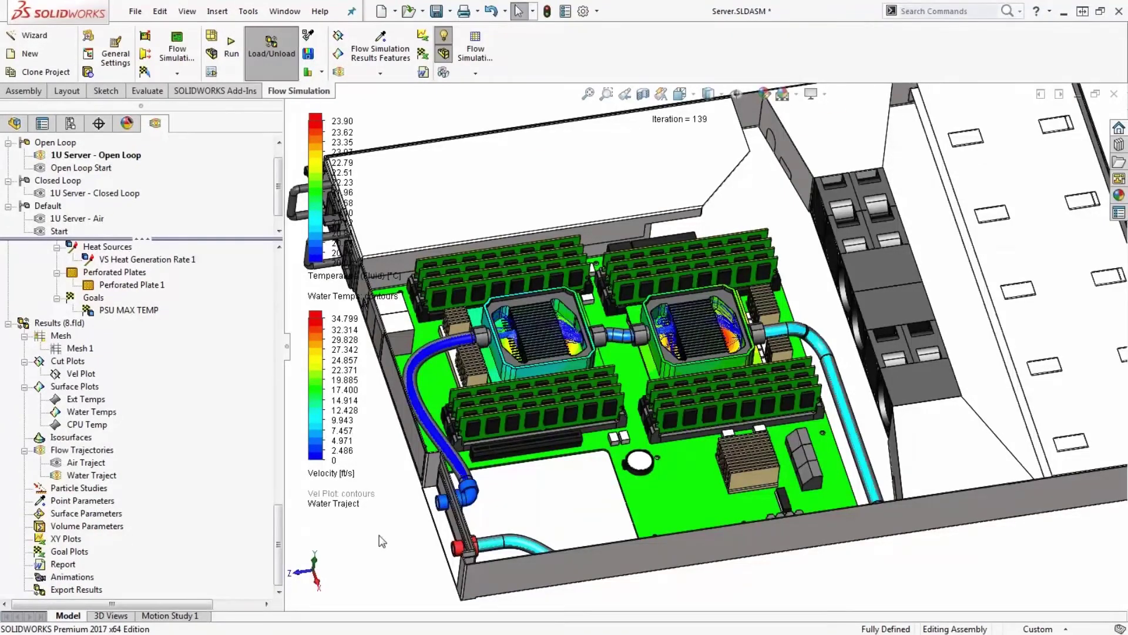
{"action": "key", "text": "f"}
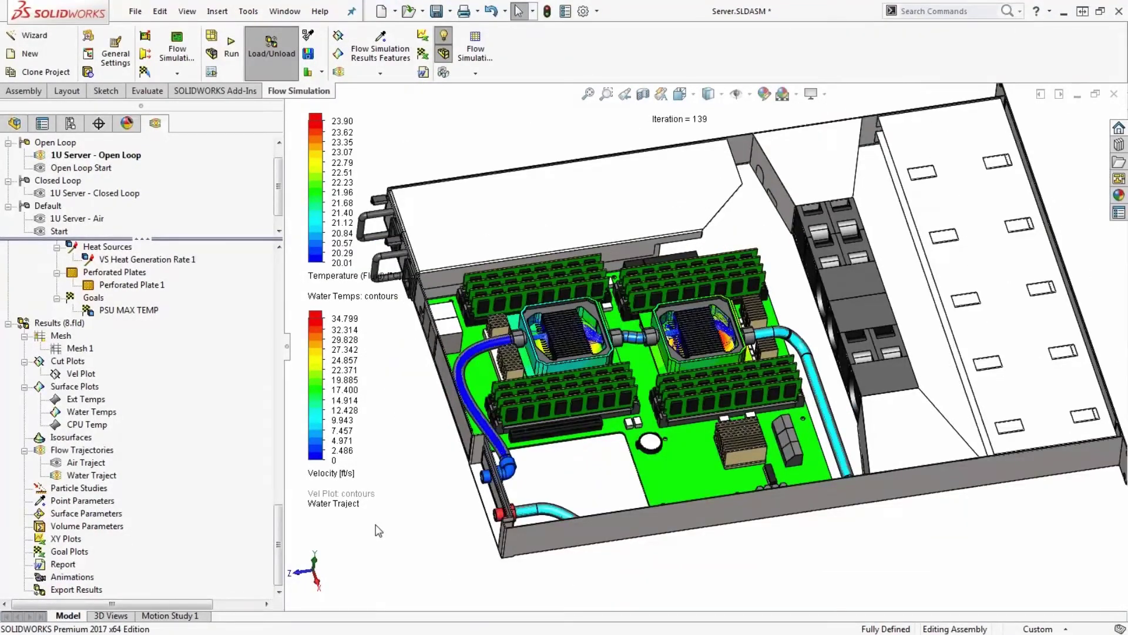
Activate the 1U Server - Closed Loop project and inspect the radiator, its fans and the pump in the chassis corner.
{"action": "double_click", "coordinate": [107, 196]}
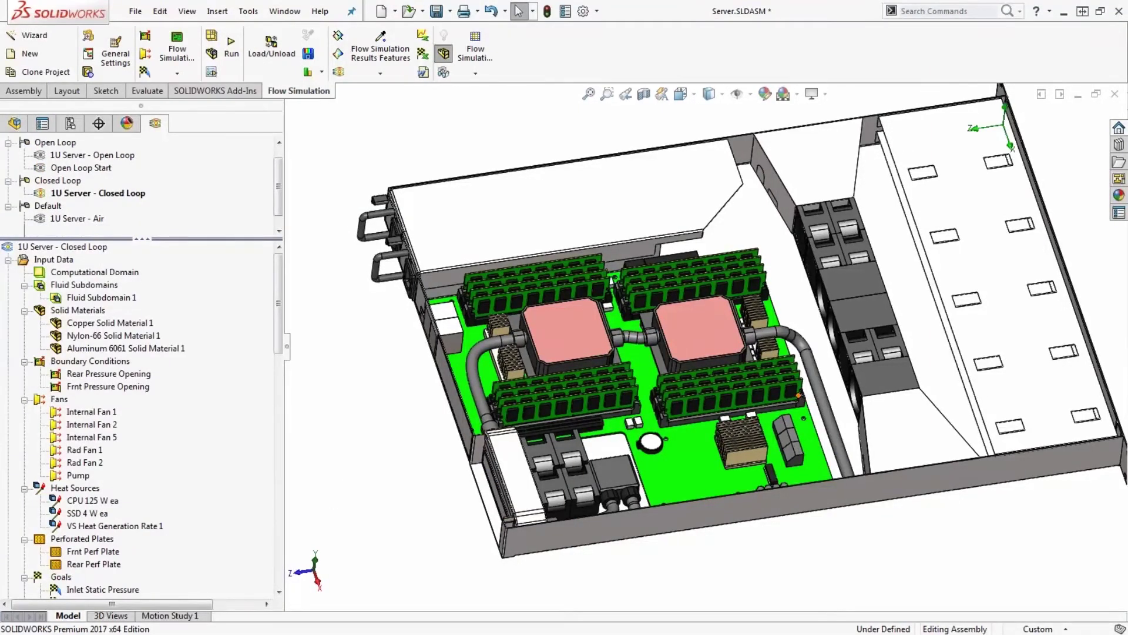
{"action": "middle_click_drag", "start_coordinate": [802, 445], "coordinate": [870, 544]}
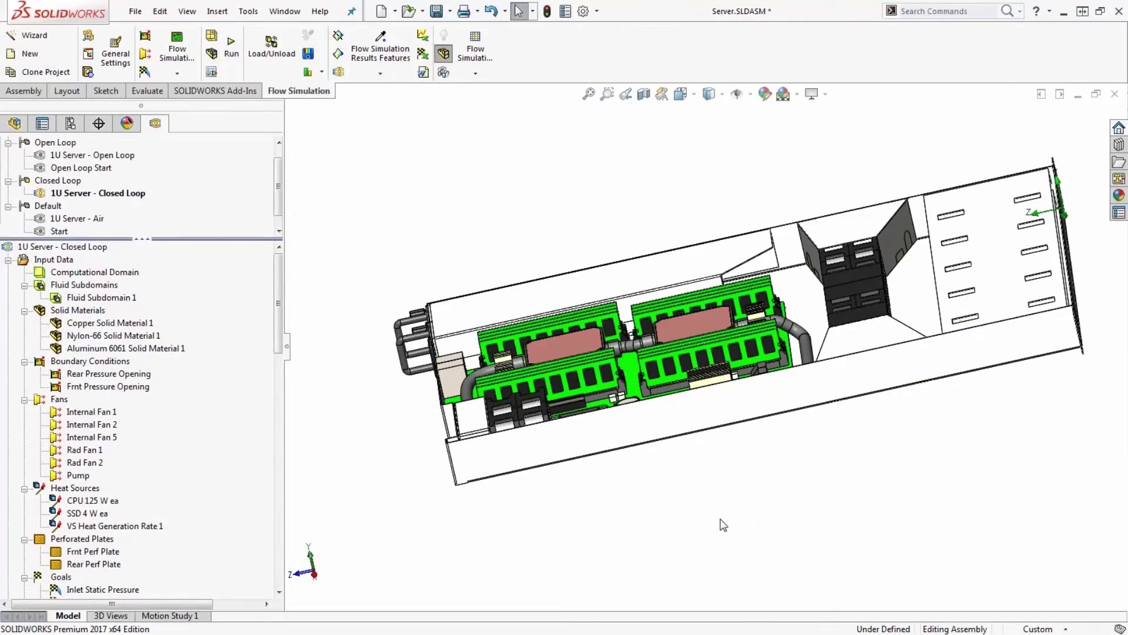
{"action": "key", "text": "ctrl+7"}
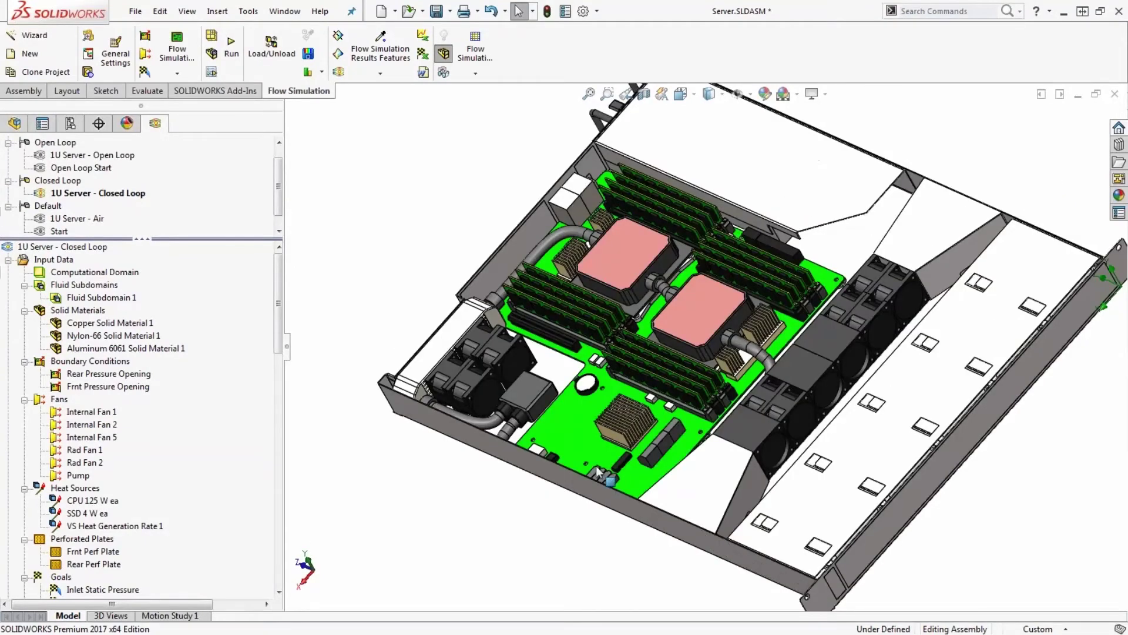
{"action": "scroll", "coordinate": [445, 360], "scroll_direction": "down", "scroll_amount": 2}
{"action": "scroll", "coordinate": [447, 358], "scroll_direction": "down", "scroll_amount": 2}
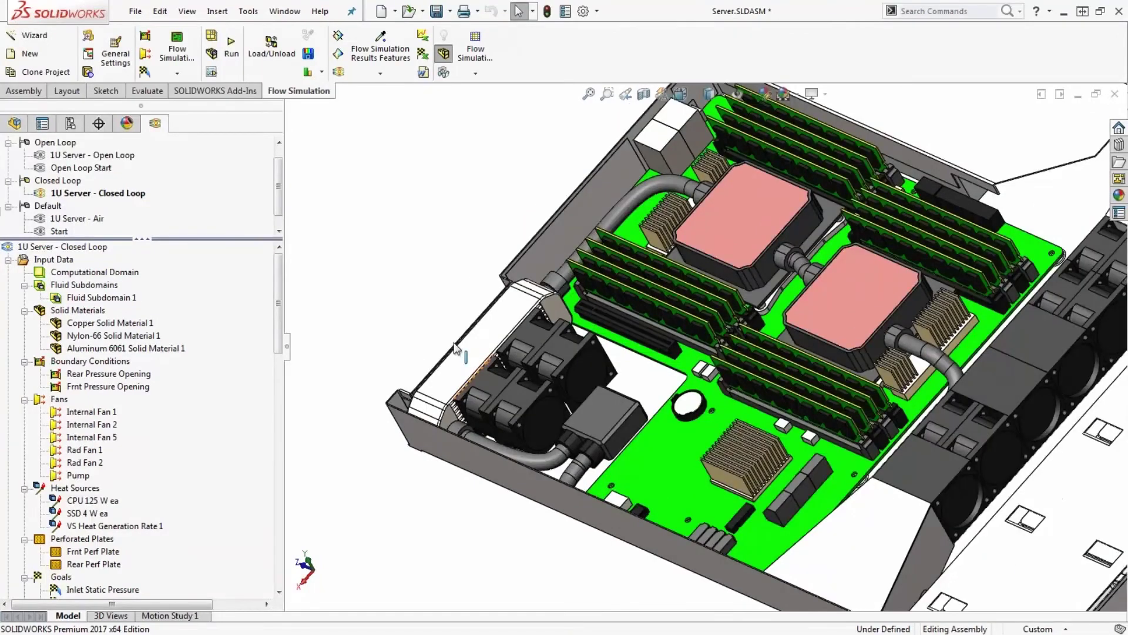
{"action": "middle_click_drag", "start_coordinate": [457, 348], "coordinate": [894, 309]}
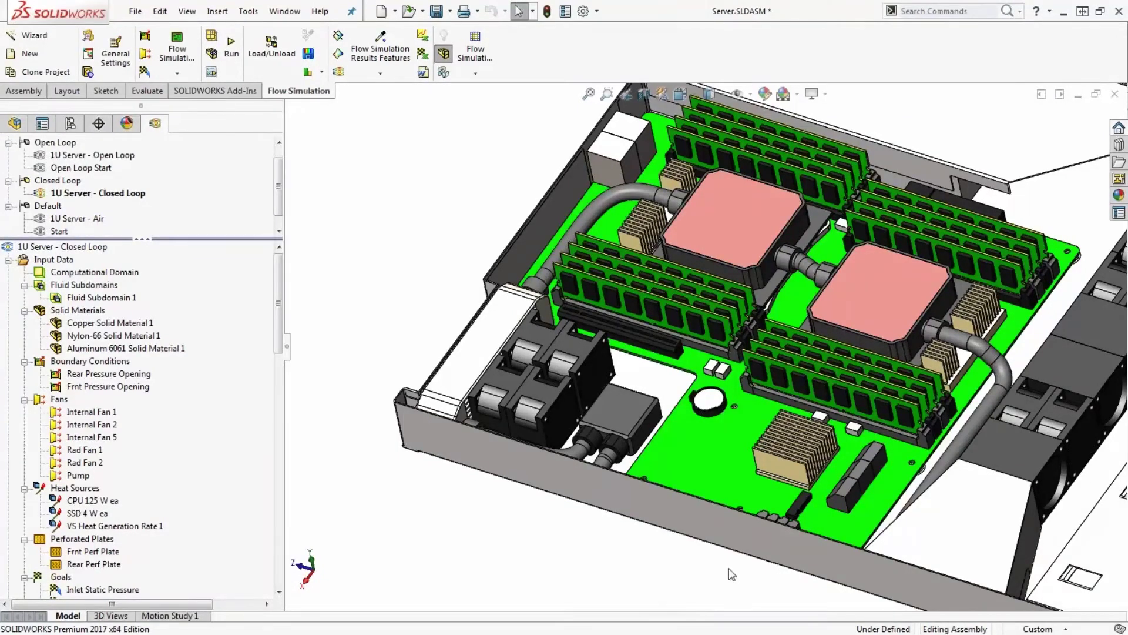
{"action": "scroll", "coordinate": [740, 394], "scroll_direction": "down", "scroll_amount": 2}
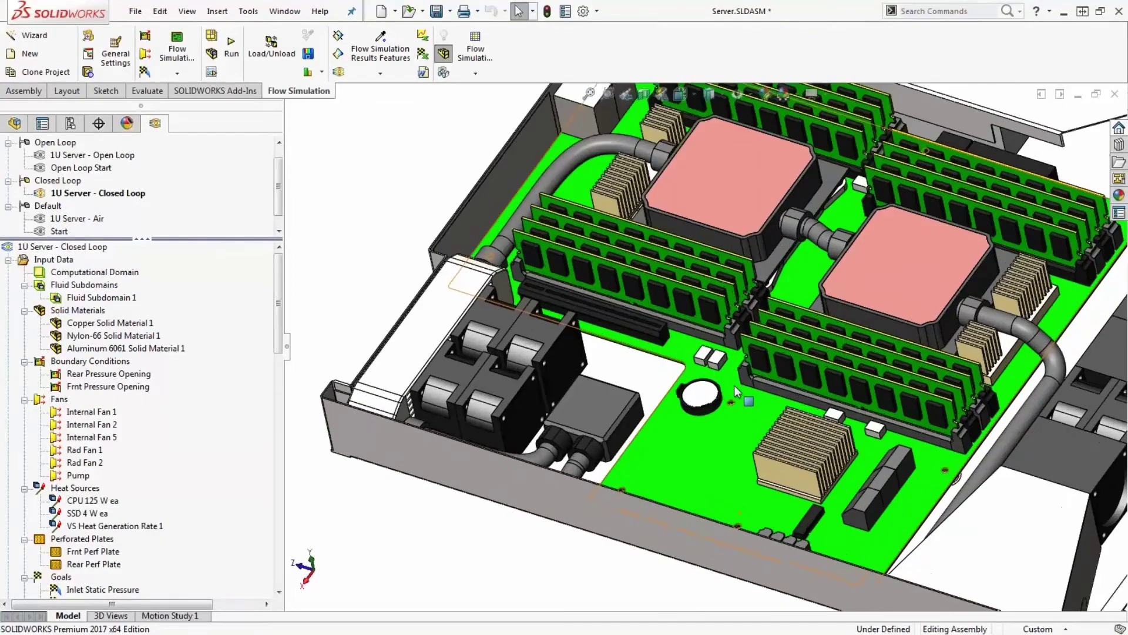
{"action": "middle_click_drag", "start_coordinate": [735, 385], "coordinate": [608, 479]}
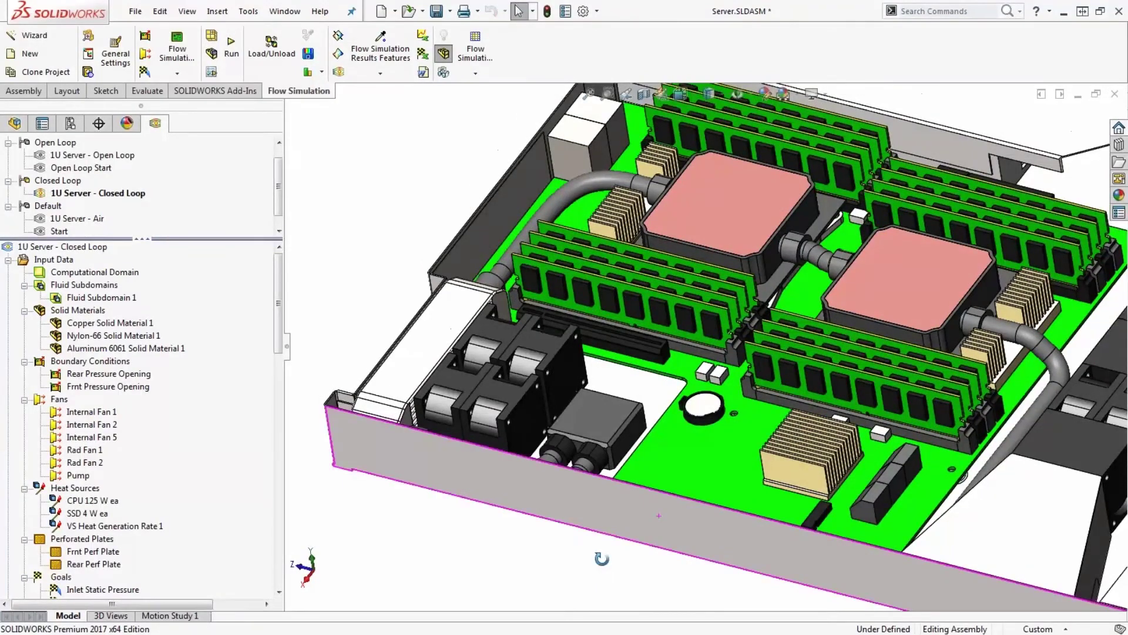
{"action": "middle_click_drag", "start_coordinate": [603, 573], "coordinate": [822, 590]}
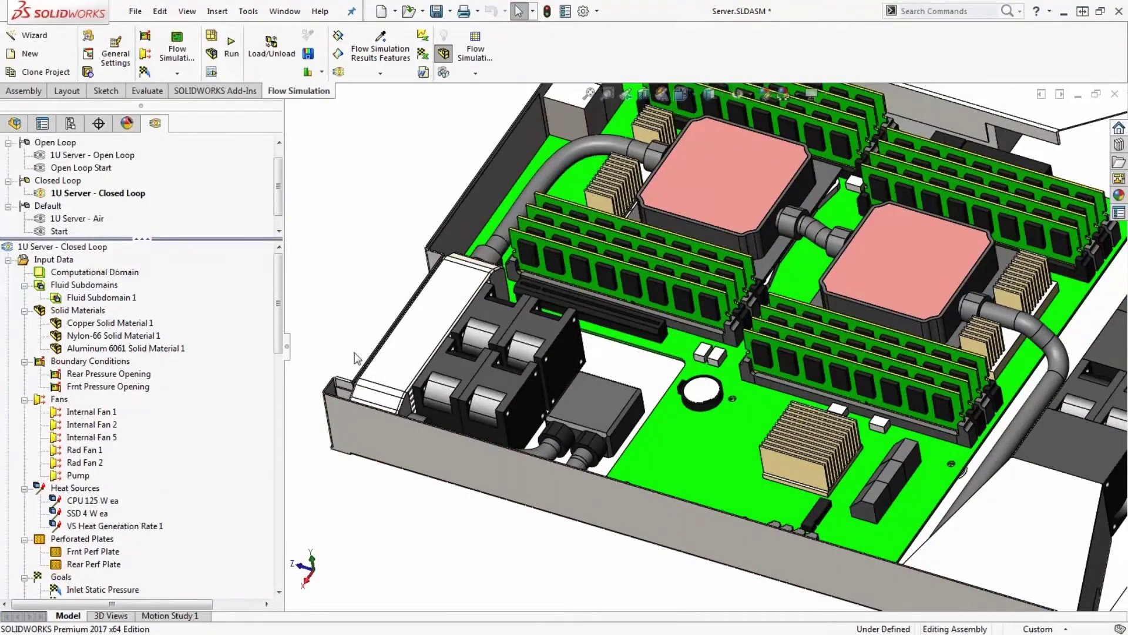
Open the radiator subassembly of the server in its own window and view it in isometric orientation.
{"action": "left_click", "coordinate": [397, 350]}
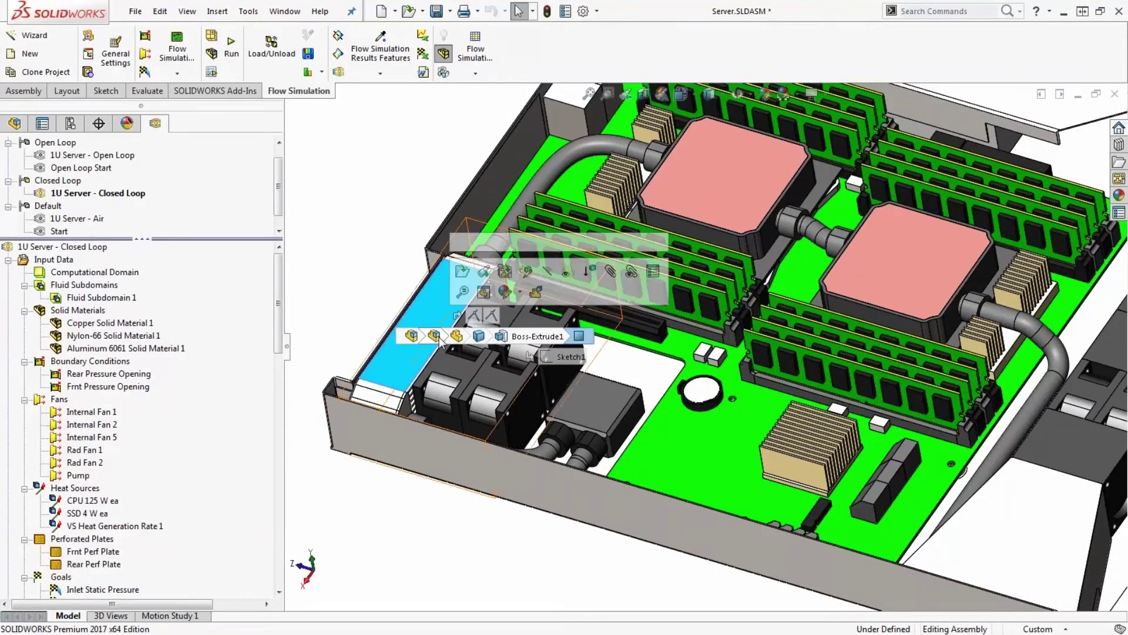
{"action": "left_click", "coordinate": [462, 271]}
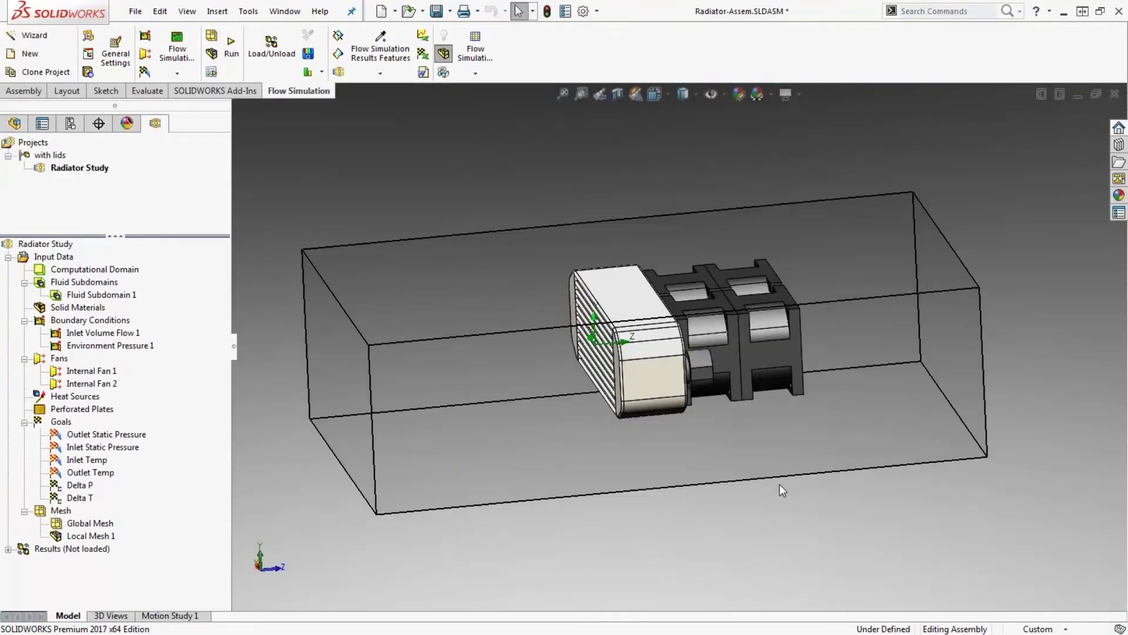
{"action": "middle_click_drag", "start_coordinate": [780, 487], "coordinate": [583, 476]}
{"action": "key", "text": "ctrl+7"}
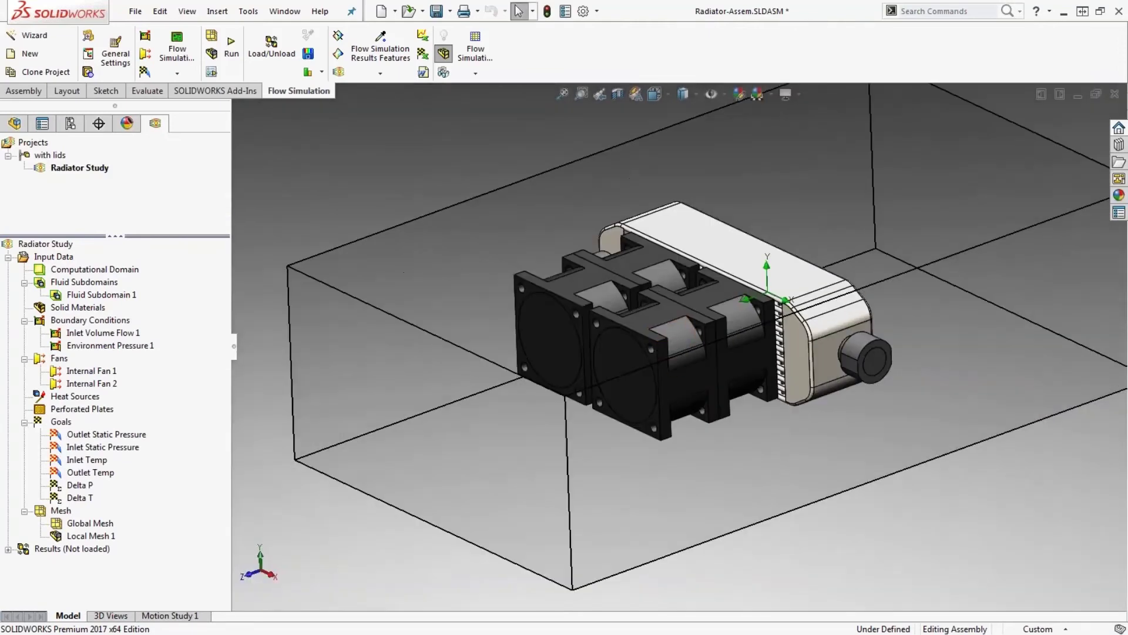
Change the scene of the radiator assembly to a plain white background and look over the radiator and fans.
{"action": "left_click", "coordinate": [770, 94]}
{"action": "left_click", "coordinate": [817, 113]}
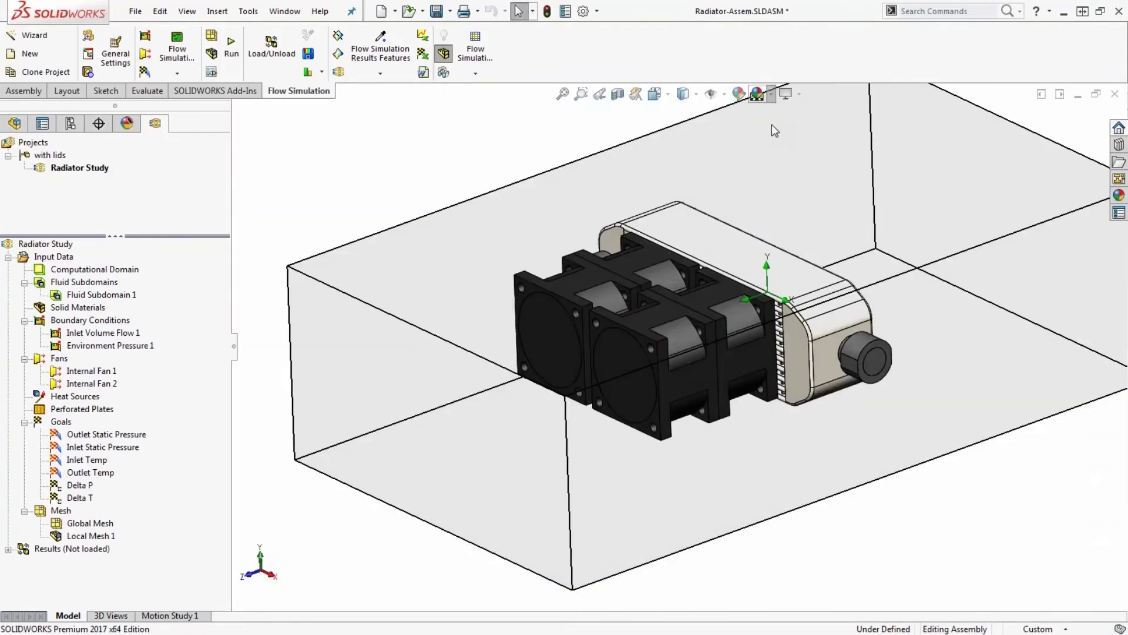
{"action": "middle_click_drag", "start_coordinate": [816, 337], "coordinate": [800, 321]}
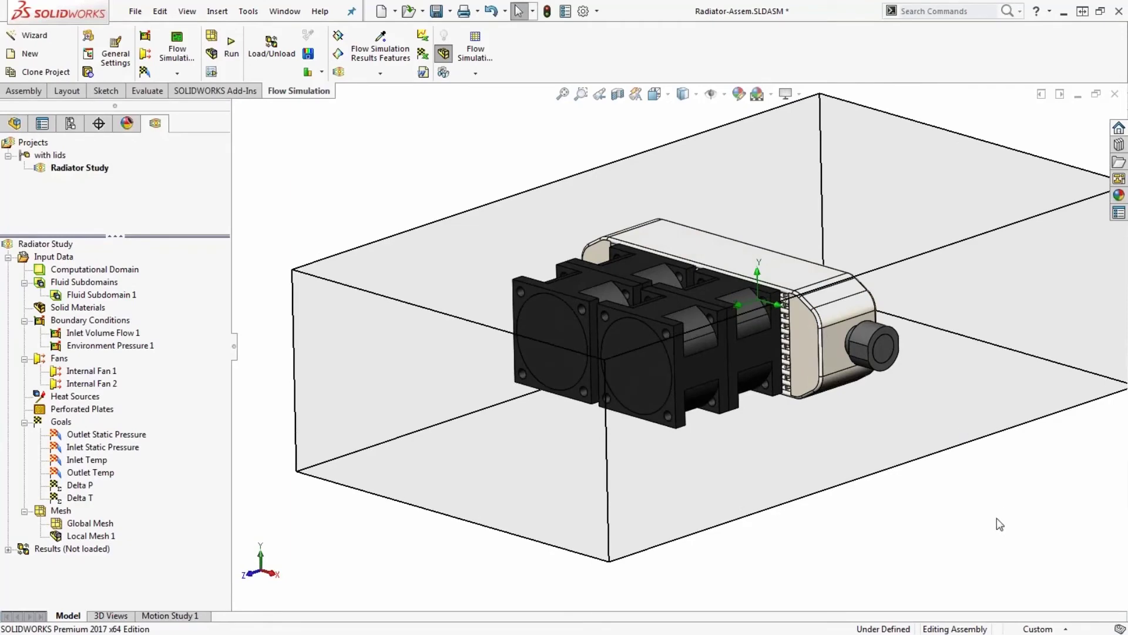
{"action": "middle_click_drag", "start_coordinate": [713, 234], "coordinate": [711, 322]}
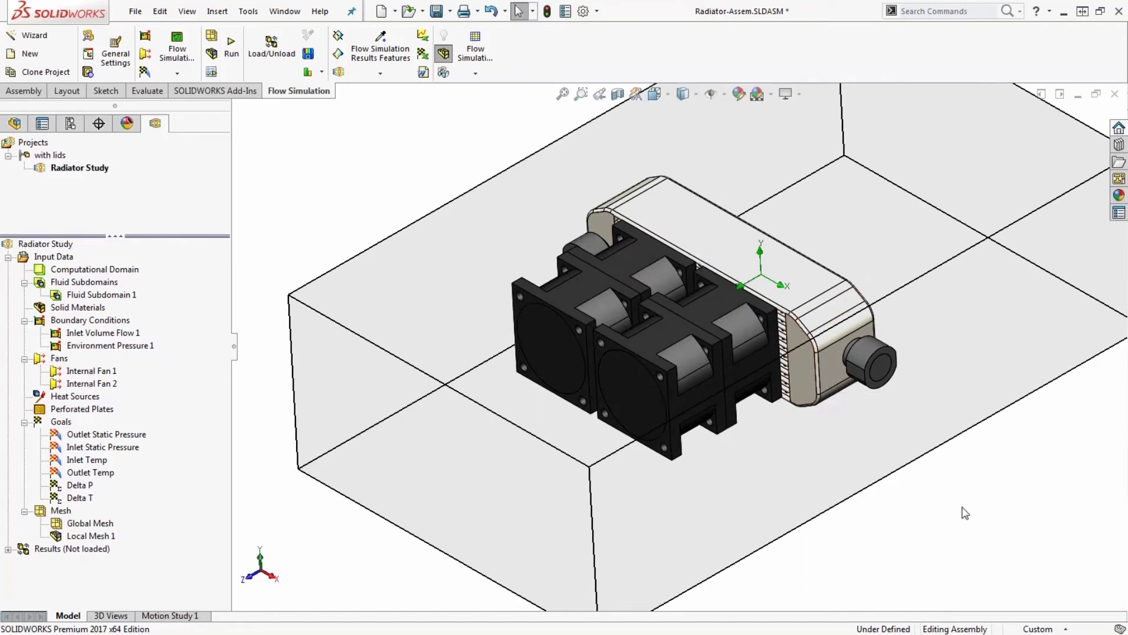
Show Fluid Subdomain 1 of the Radiator Study on the model and inspect the water volume inside the radiator.
{"action": "right_click", "coordinate": [129, 294]}
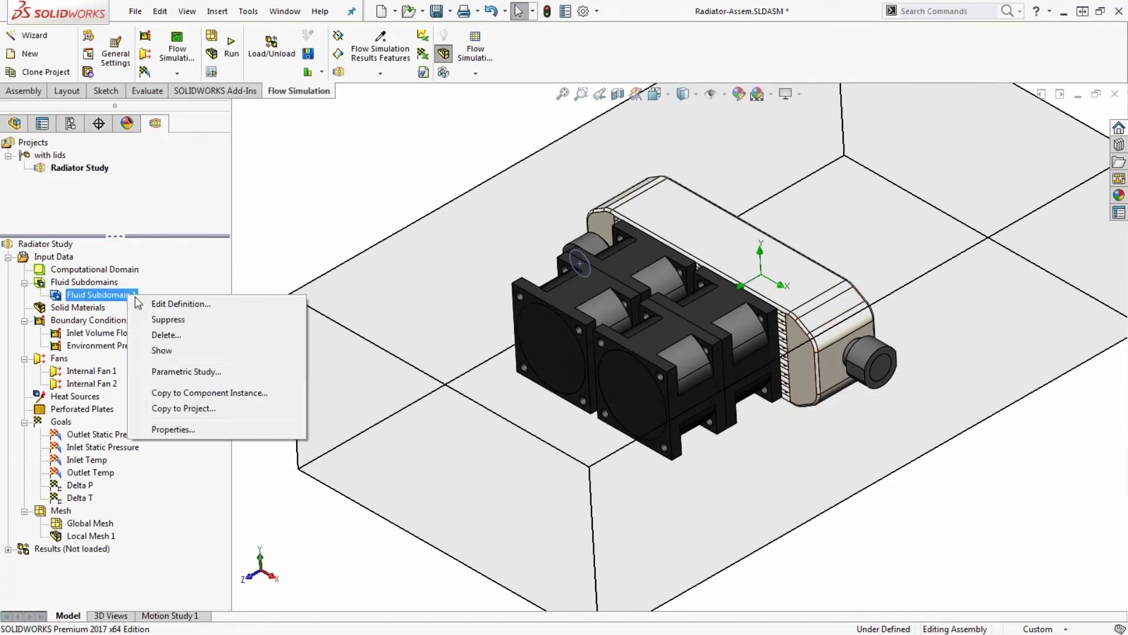
{"action": "left_click", "coordinate": [168, 348]}
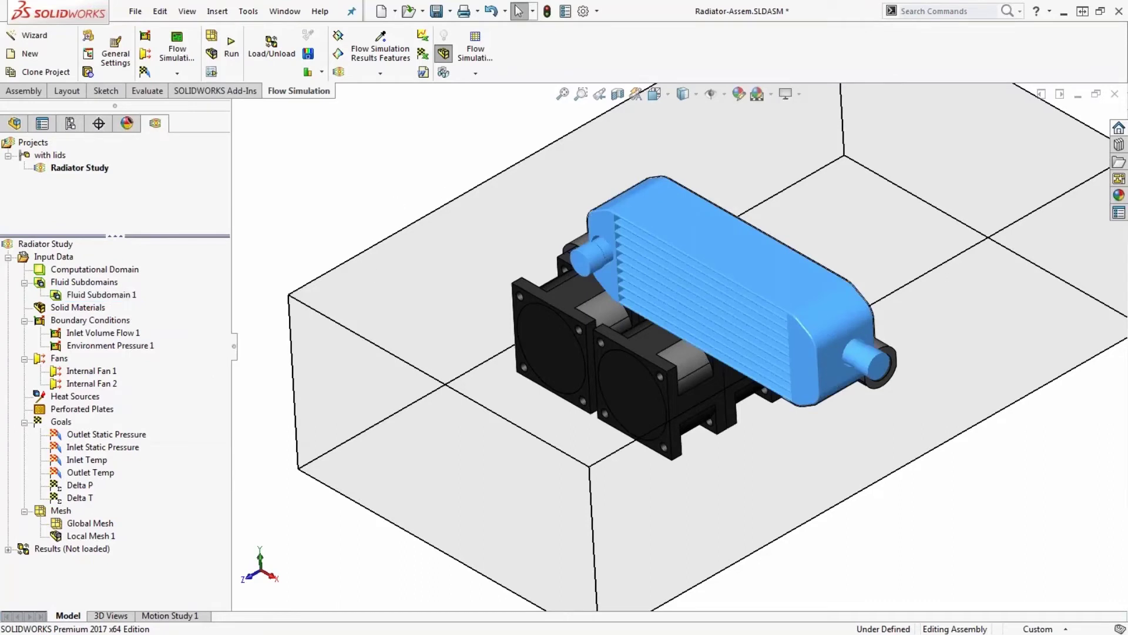
{"action": "middle_click_drag", "start_coordinate": [450, 195], "coordinate": [923, 385]}
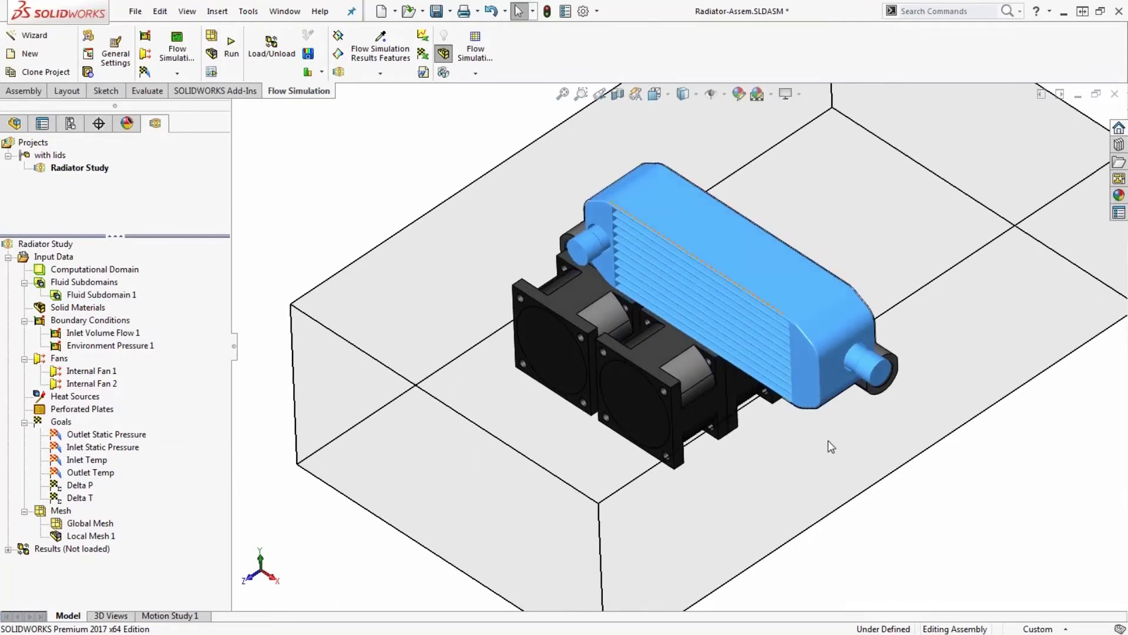
{"action": "left_click", "coordinate": [120, 296]}
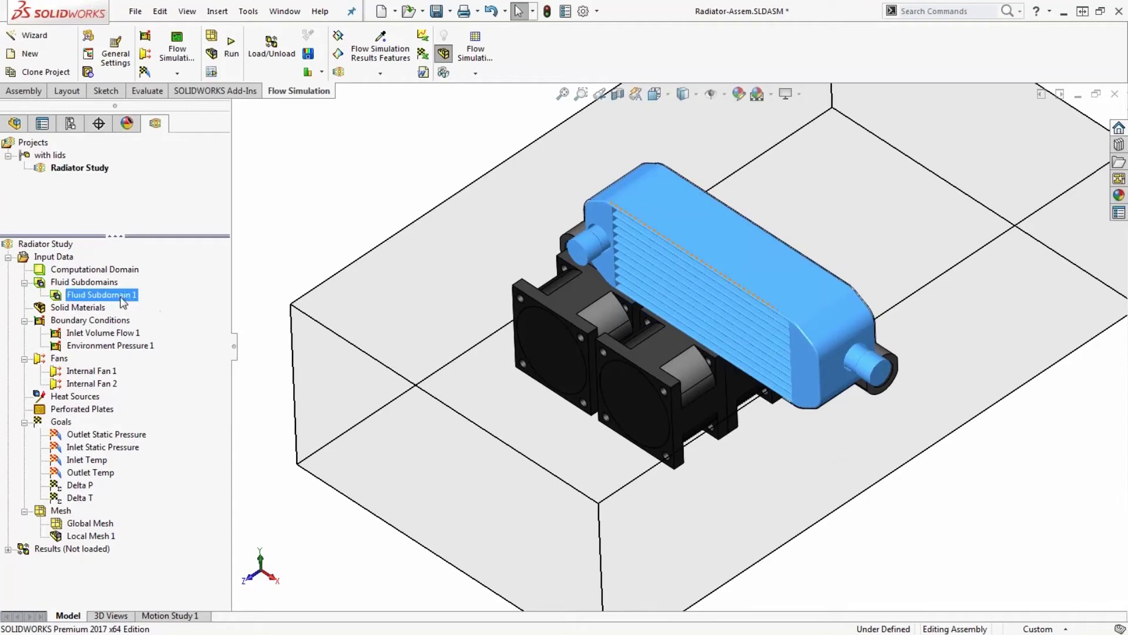
Hide Fluid Subdomain 1 and inspect the inlet volume flow and environment pressure boundary conditions on the radiator ports.
{"action": "right_click", "coordinate": [123, 302]}
{"action": "left_click", "coordinate": [181, 353]}
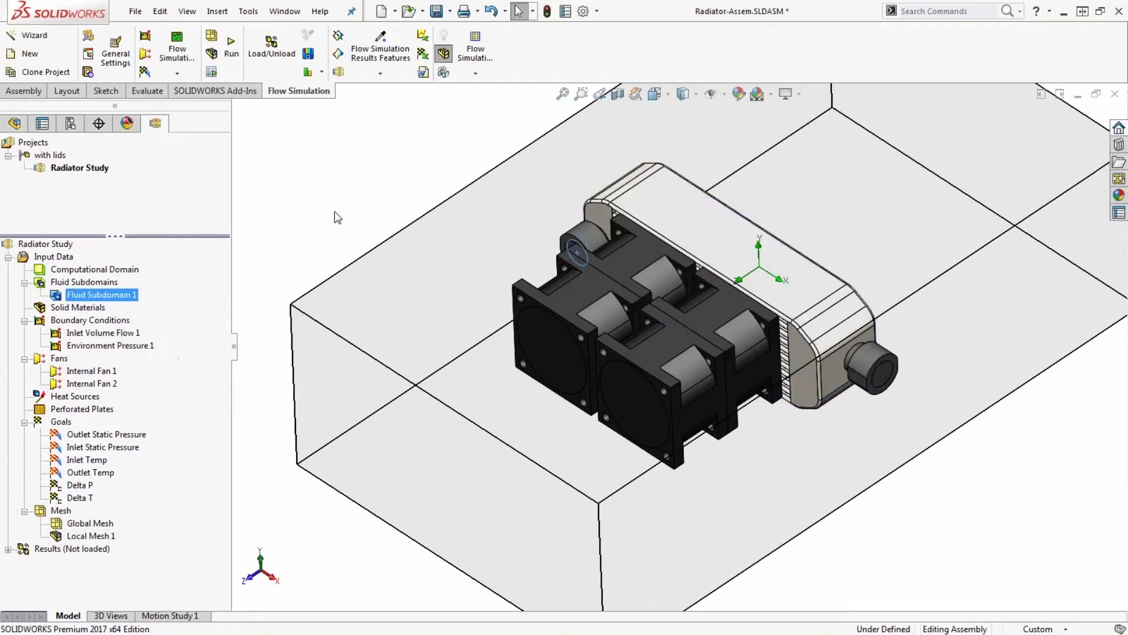
{"action": "left_click", "coordinate": [103, 333]}
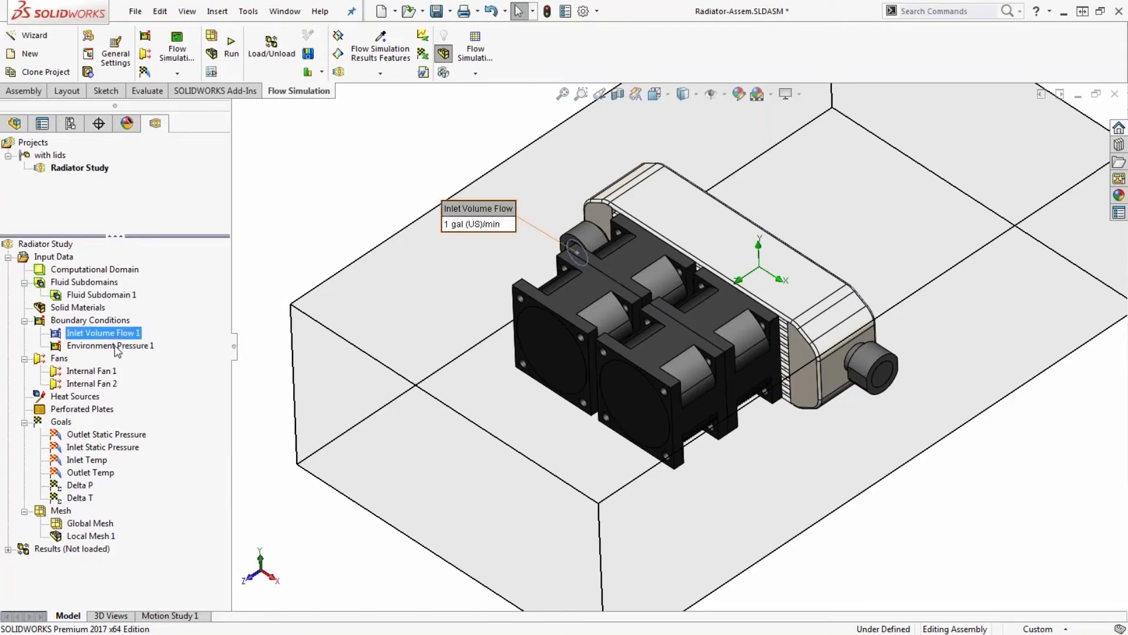
{"action": "left_click", "coordinate": [117, 346]}
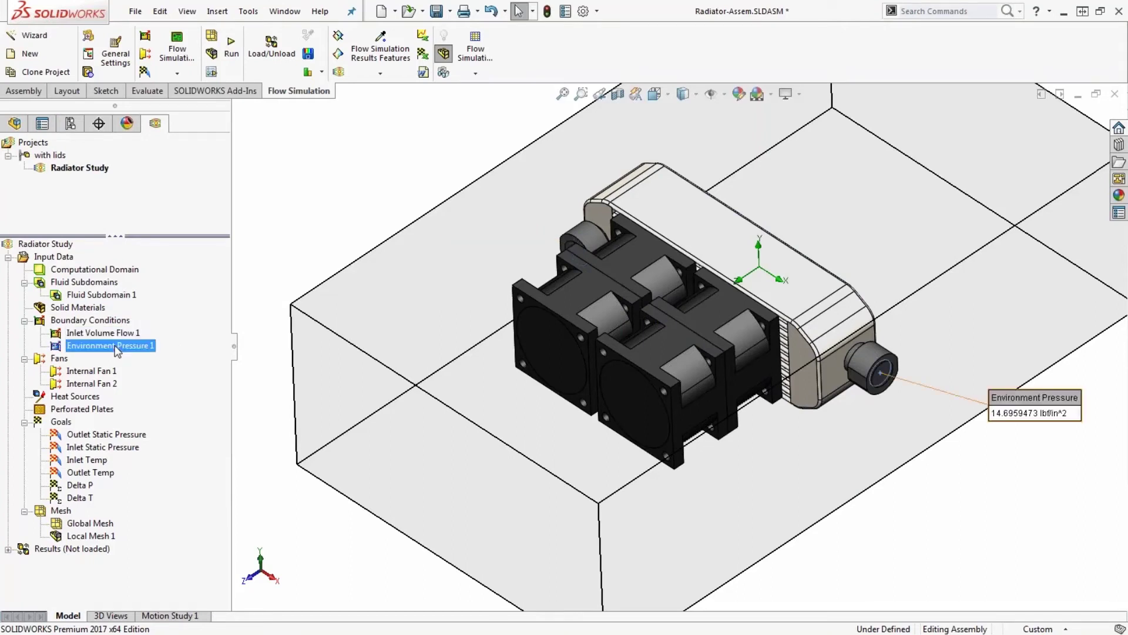
{"action": "left_click", "coordinate": [311, 237]}
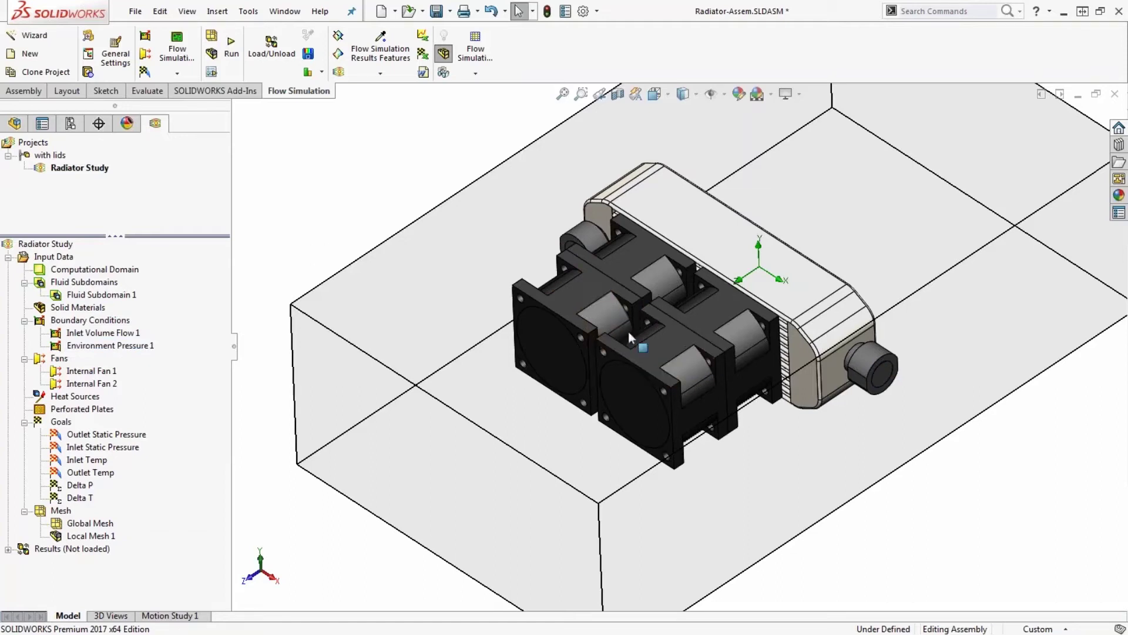
Load the Radiator Study results and show Surface Plot 1 on the radiator, viewing its finned outlet side.
{"action": "right_click", "coordinate": [91, 548]}
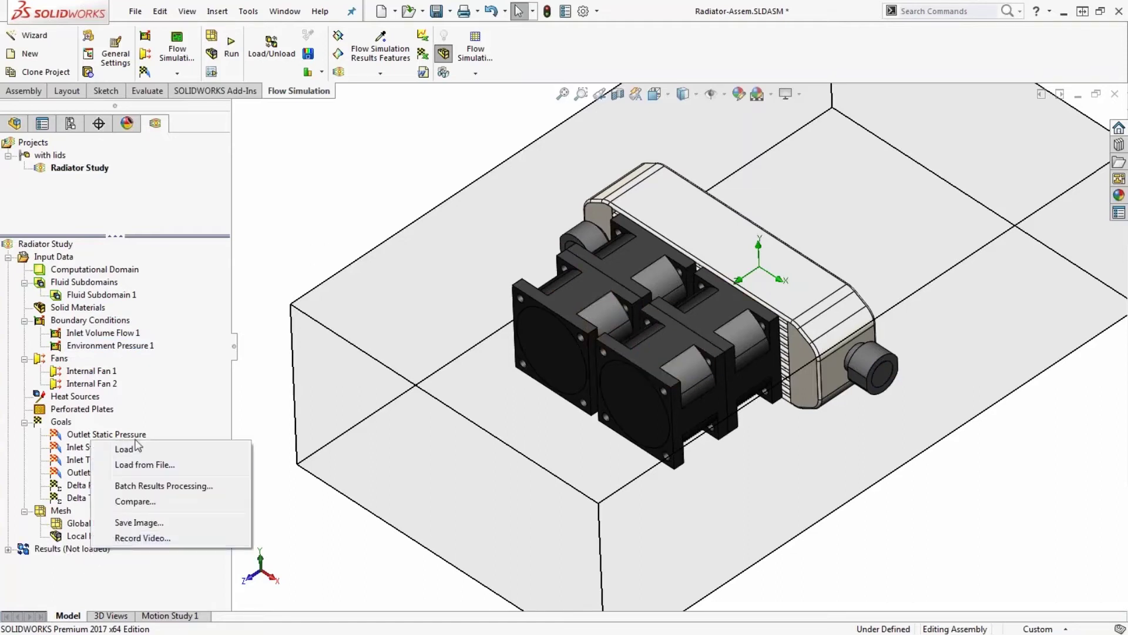
{"action": "left_click", "coordinate": [125, 448]}
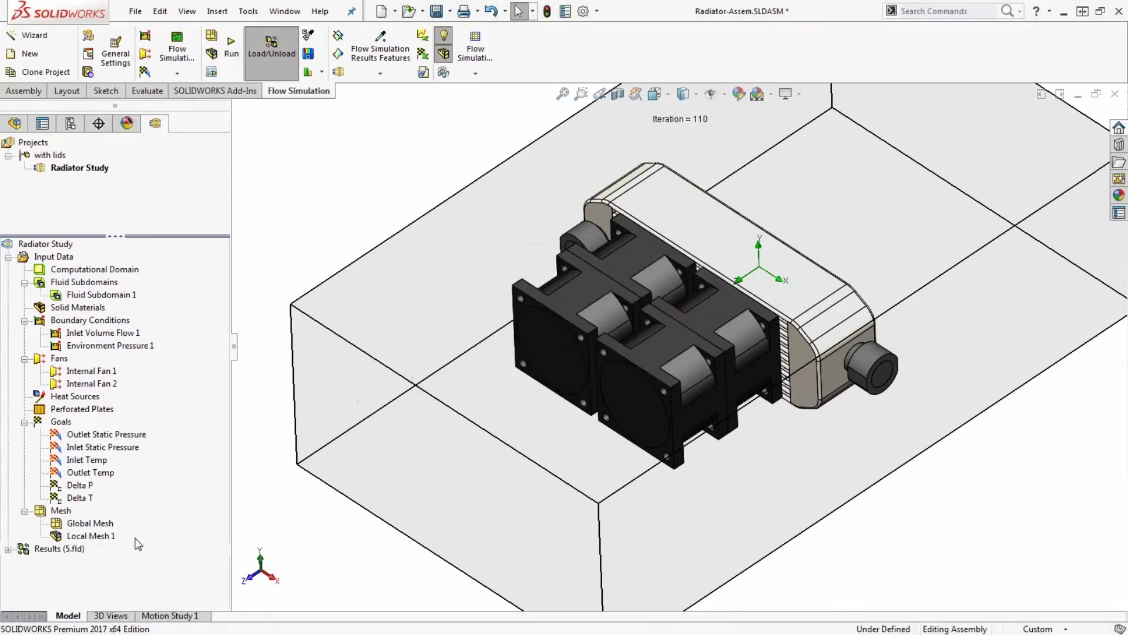
{"action": "left_click", "coordinate": [8, 549]}
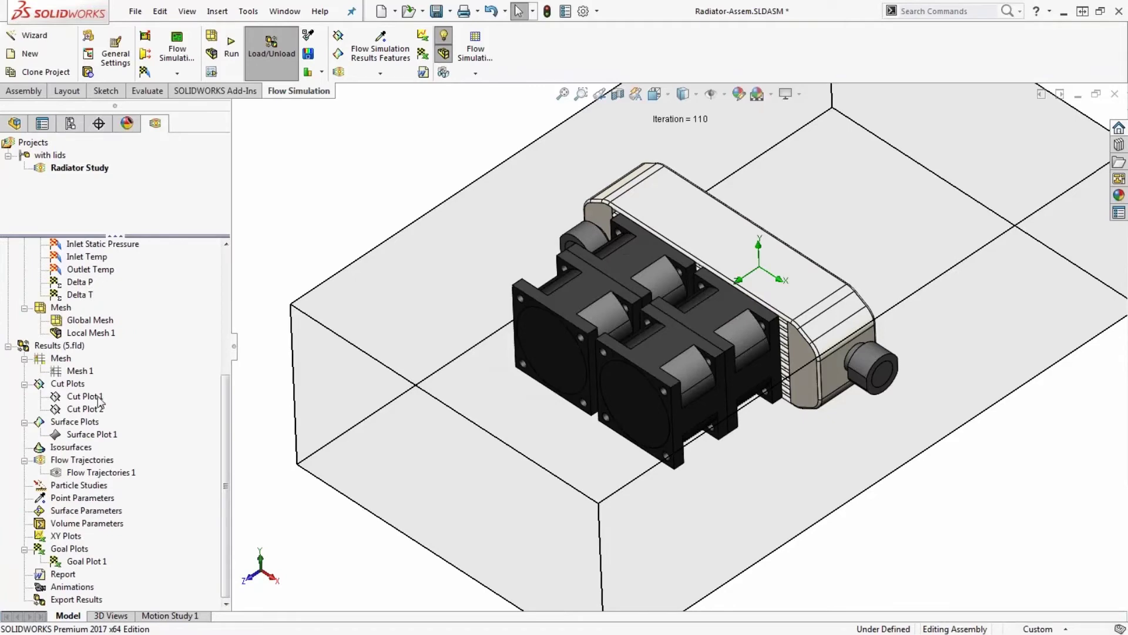
{"action": "left_click", "coordinate": [97, 436]}
{"action": "right_click", "coordinate": [97, 436]}
{"action": "left_click", "coordinate": [126, 462]}
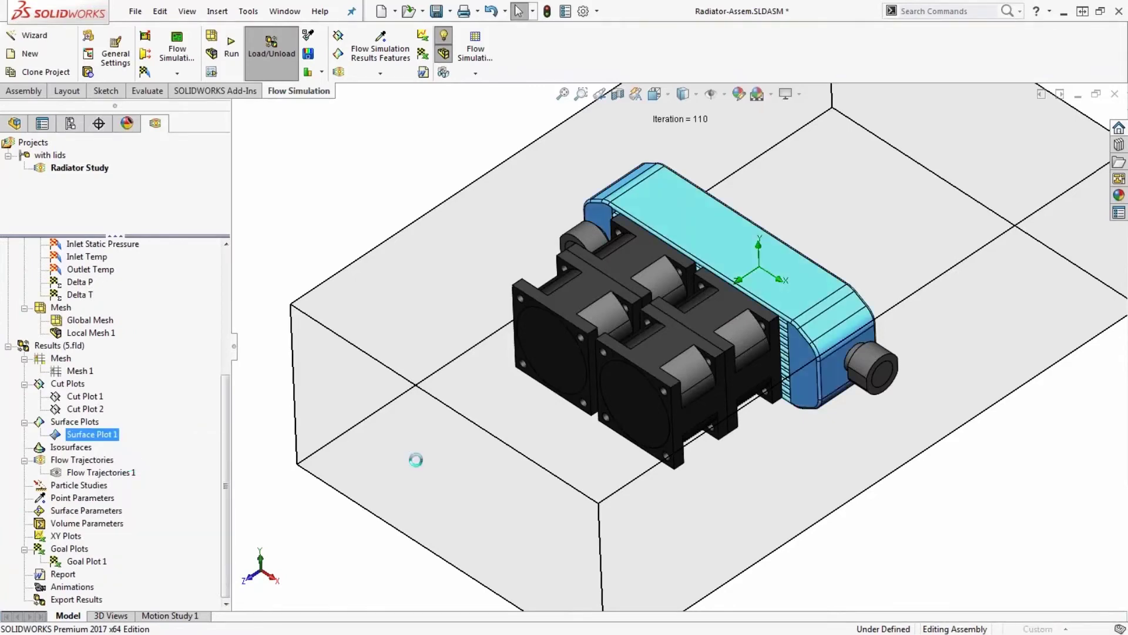
{"action": "middle_click_drag", "start_coordinate": [768, 441], "coordinate": [723, 376]}
Show Flow Trajectories 1 together with the surface plot and examine the airflow through the fans and radiator fins.
{"action": "right_click", "coordinate": [118, 467]}
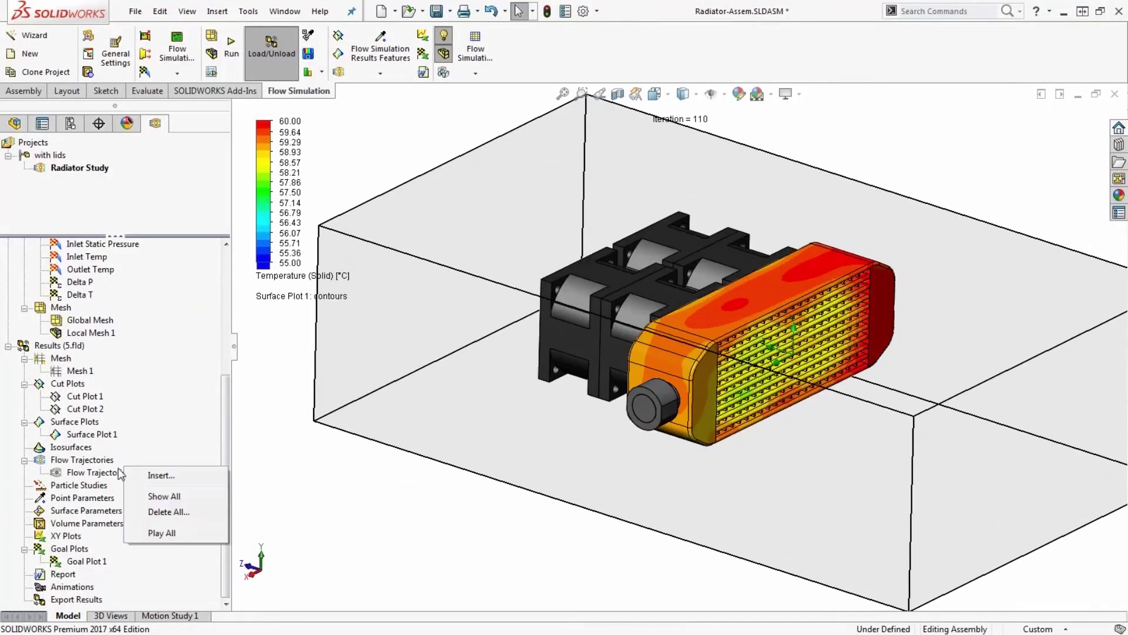
{"action": "right_click", "coordinate": [121, 473]}
{"action": "left_click", "coordinate": [172, 339]}
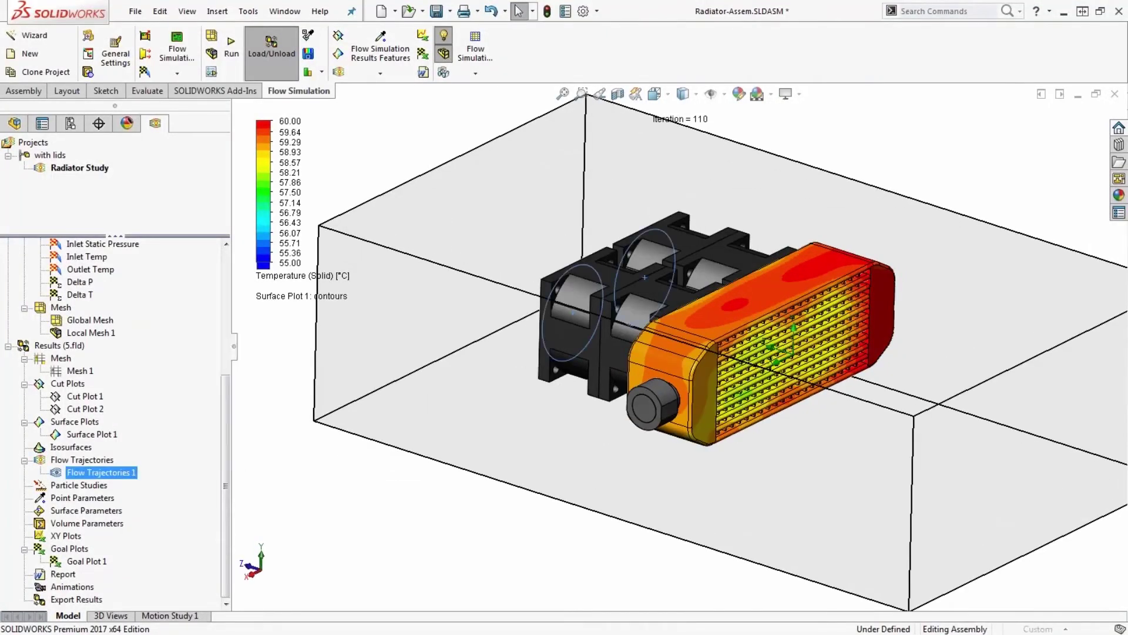
{"action": "mouse_move", "coordinate": [573, 487]}
{"action": "middle_mouse_down"}
{"action": "mouse_move", "coordinate": [675, 496]}
{"action": "mouse_move", "coordinate": [660, 474]}
{"action": "mouse_move", "coordinate": [681, 455]}
{"action": "mouse_move", "coordinate": [670, 464]}
{"action": "middle_mouse_up"}
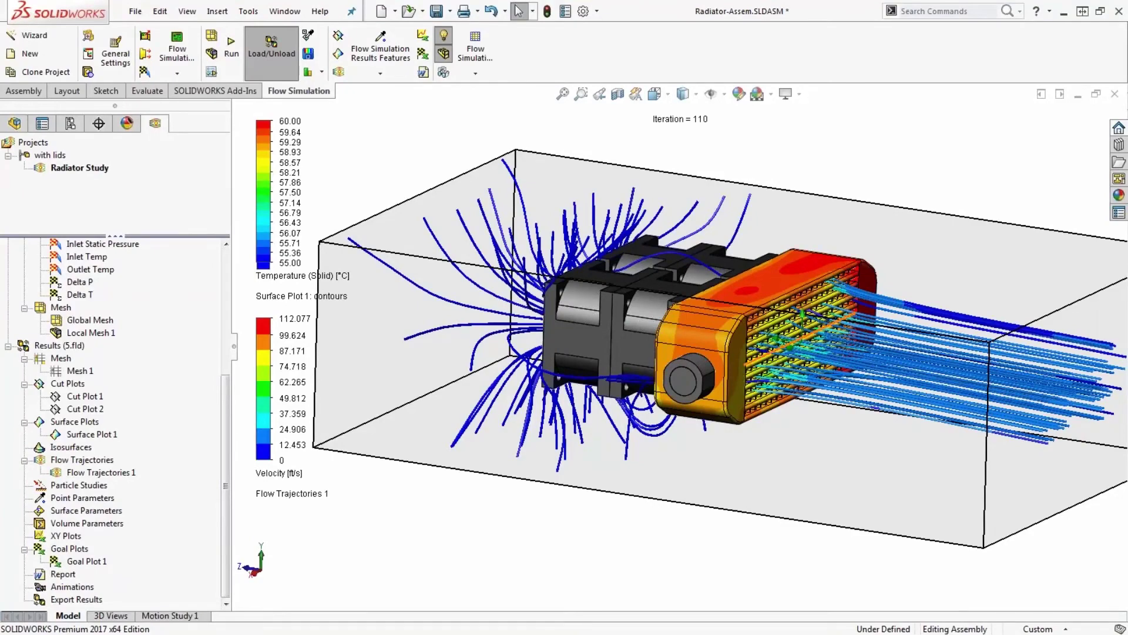
{"action": "key", "text": "Right"}
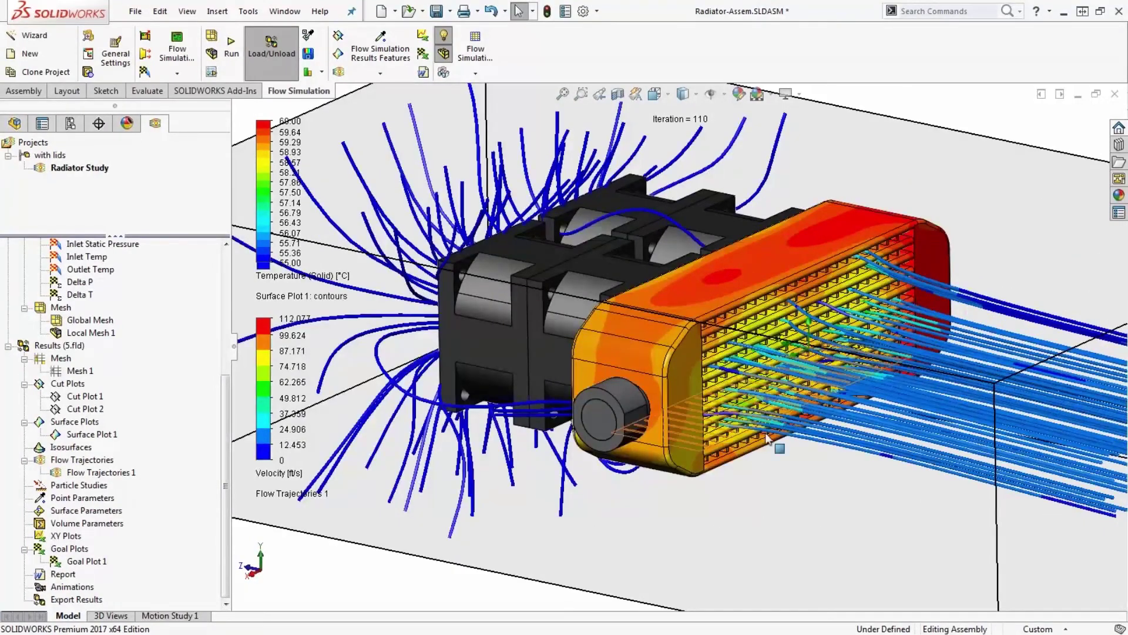
{"action": "scroll", "coordinate": [764, 435], "scroll_direction": "down", "scroll_amount": 2}
{"action": "scroll", "coordinate": [763, 436], "scroll_direction": "up", "scroll_amount": 2}
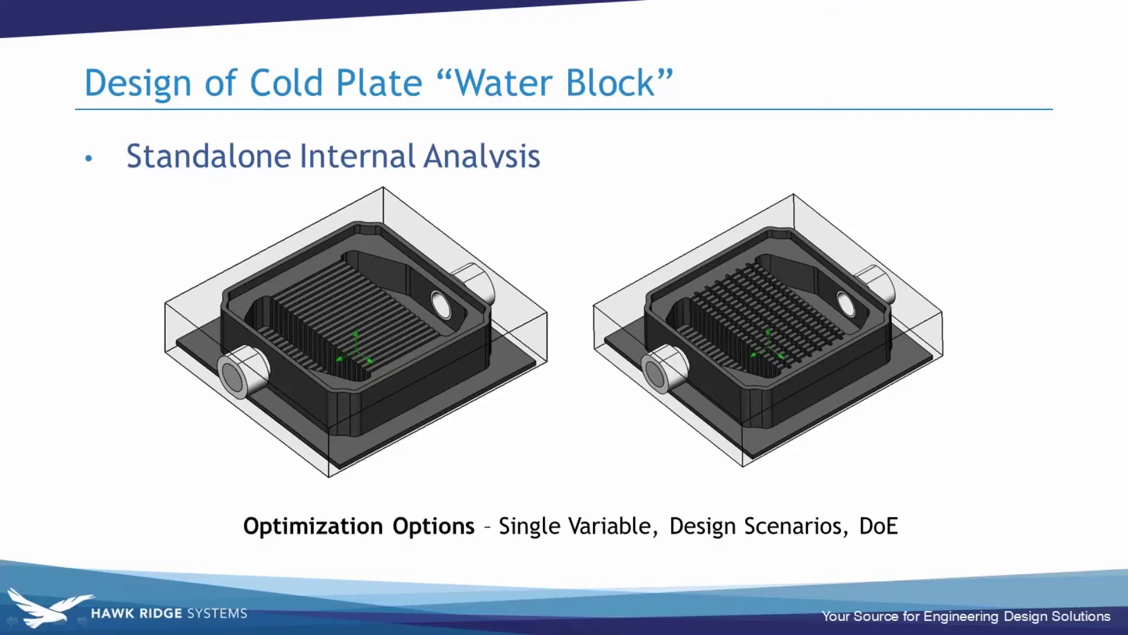
{"action": "left_click", "coordinate": [323, 160]}
{"action": "left_click", "coordinate": [323, 160]}
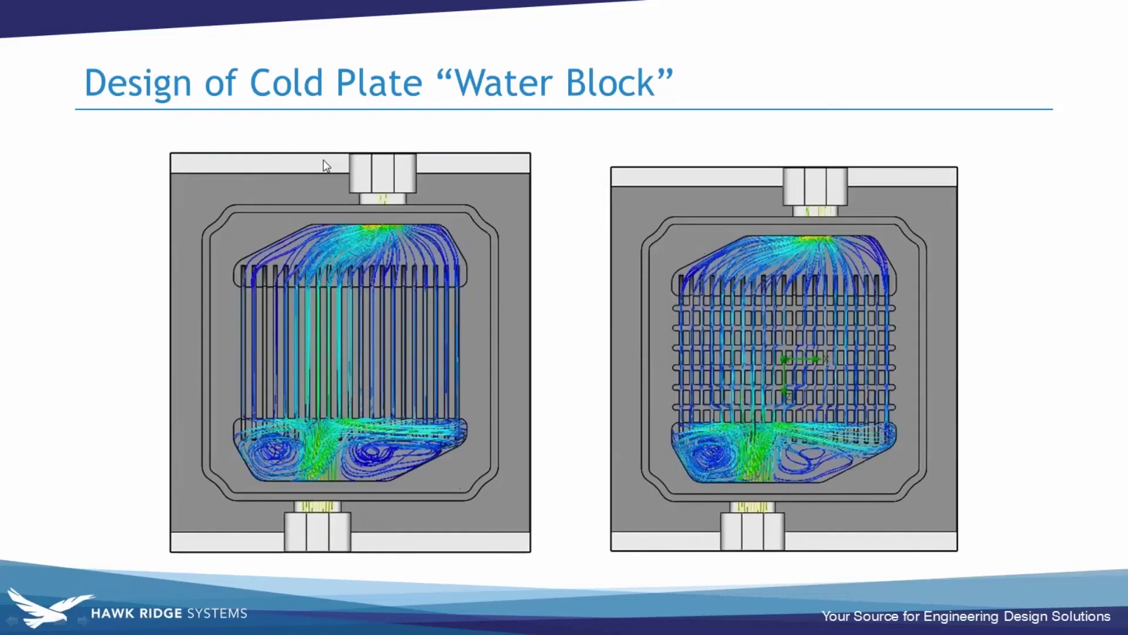
{"action": "left_click", "coordinate": [323, 160]}
{"action": "left_click", "coordinate": [323, 160]}
{"action": "left_click", "coordinate": [323, 160]}
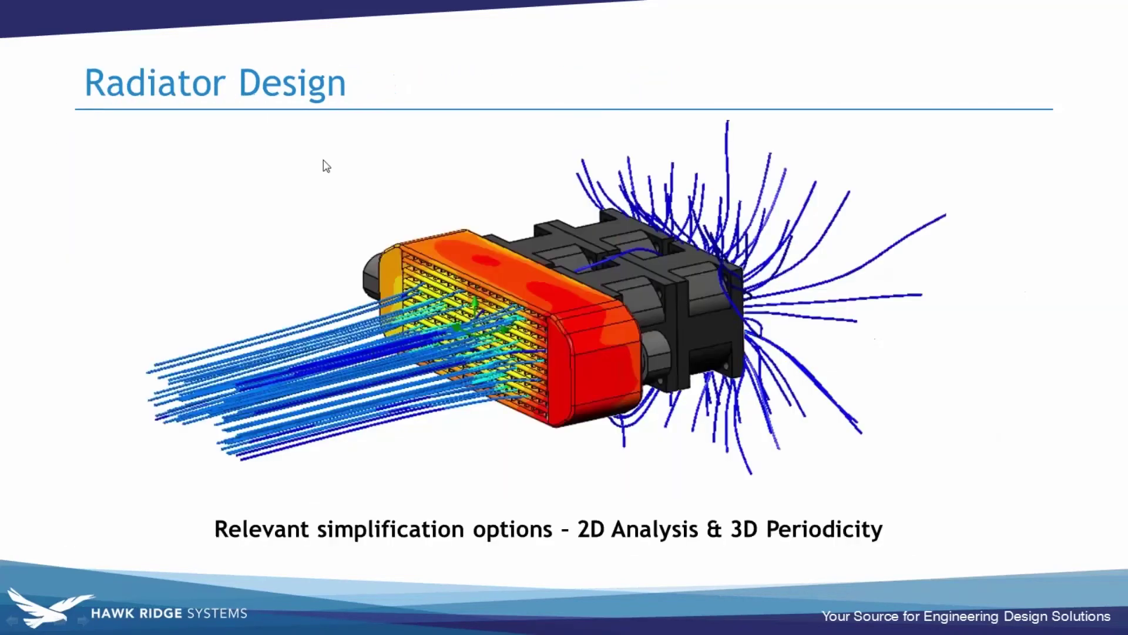